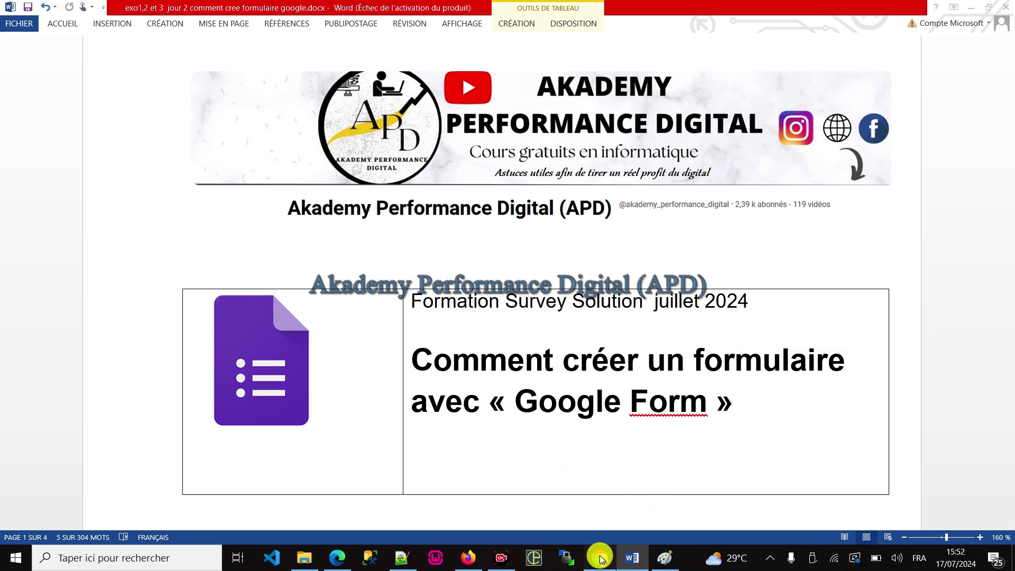
Step: Switch to the browser and show the Akademy Performance Digital channel's Playlists page
click(599, 557)
scroll(442, 332, down, 2)
click(298, 285)
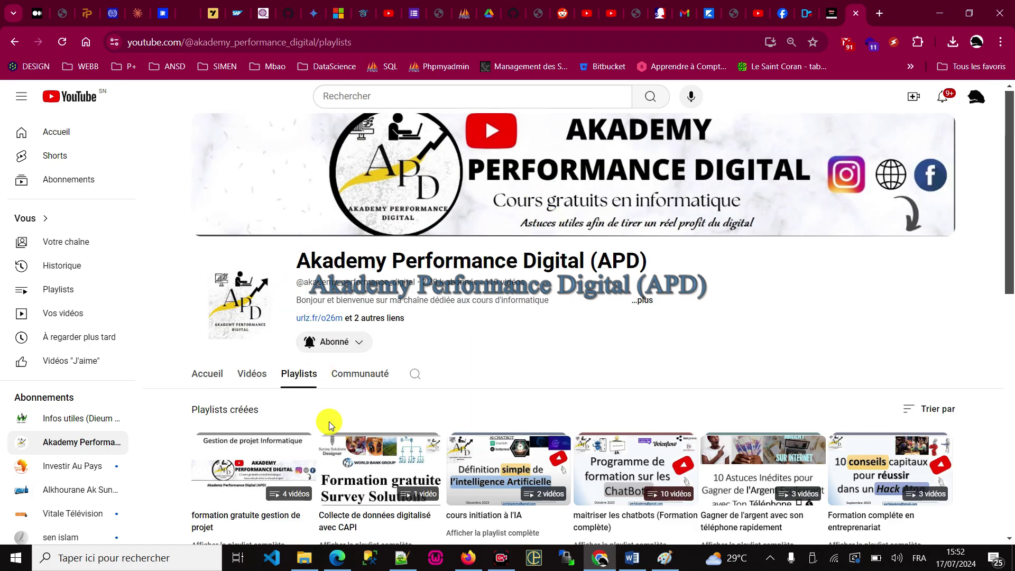
Step: Like the video in the 'Collecte de données digitalisé avec CAPI' playlist, then return to Word
scroll(399, 385, down, 2)
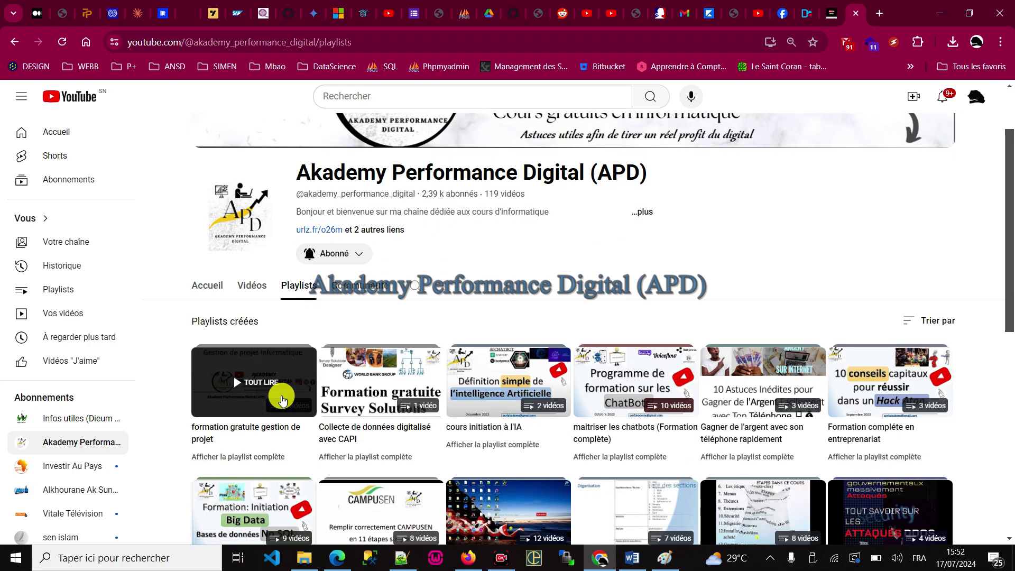
click(363, 374)
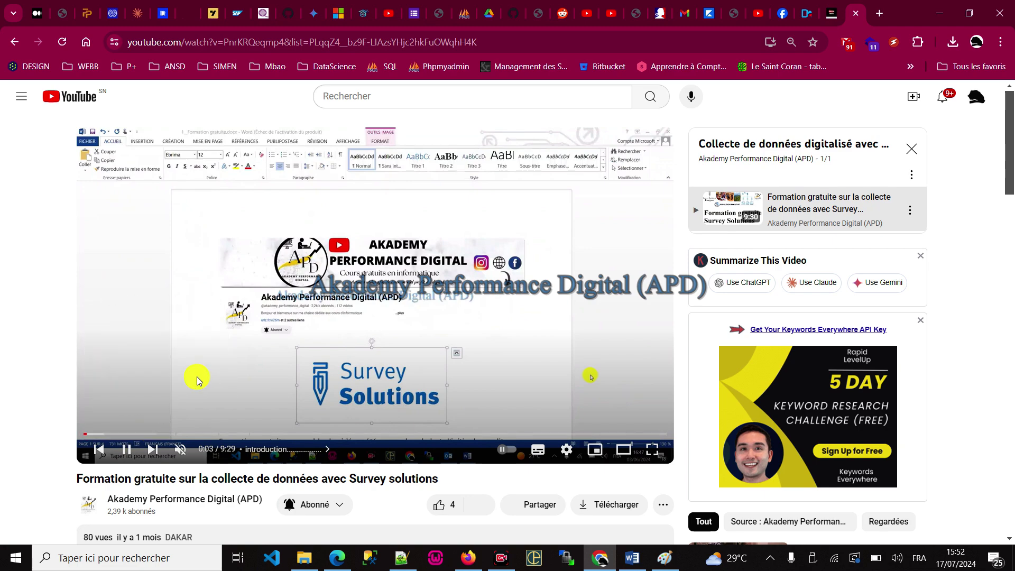
scroll(296, 380, down, 2)
click(438, 426)
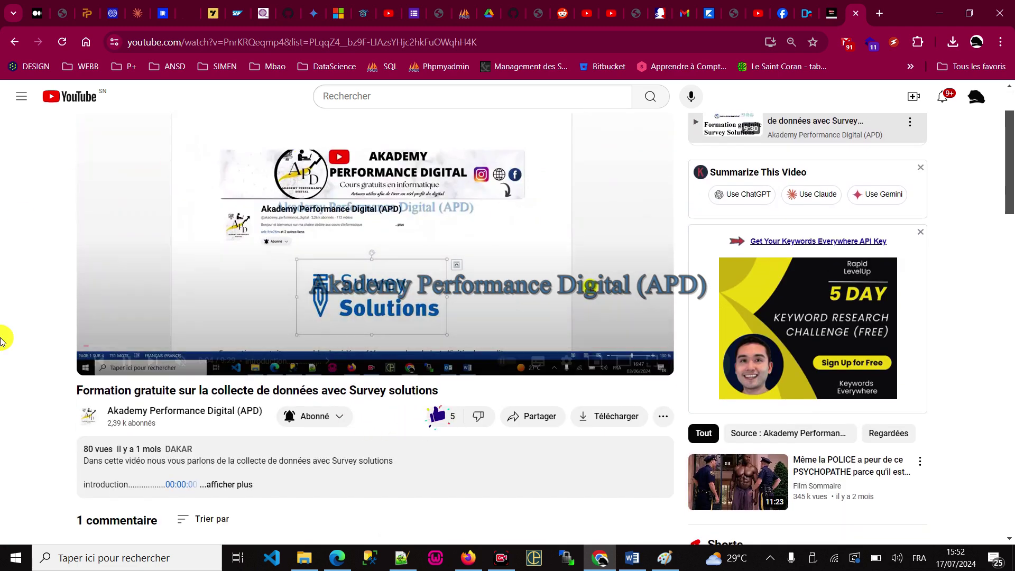
scroll(295, 263, down, 5)
scroll(372, 278, up, 7)
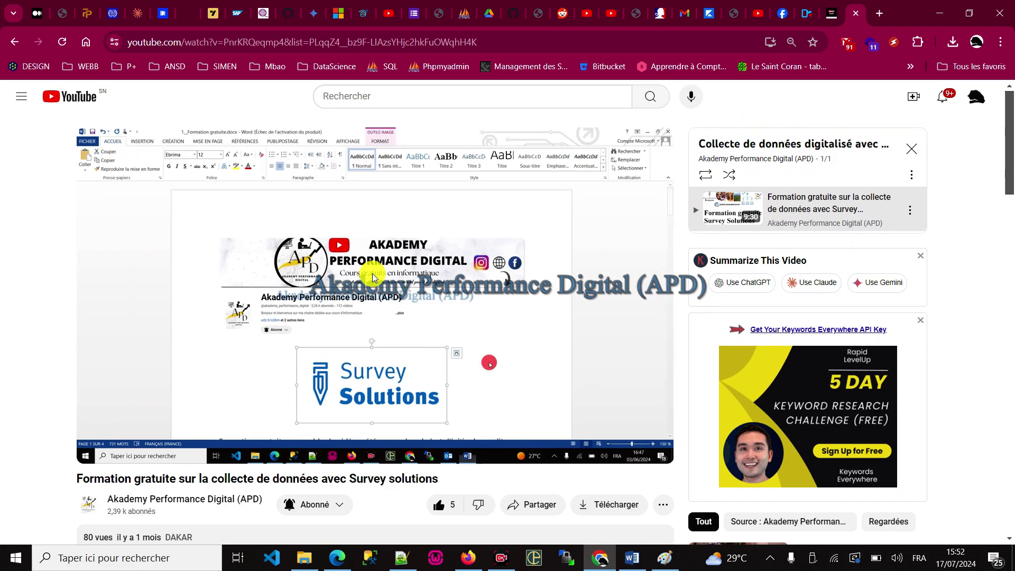
key(alt+Tab)
Step: Deselect the course title text and bring the Notepad++ note to the front
click(596, 324)
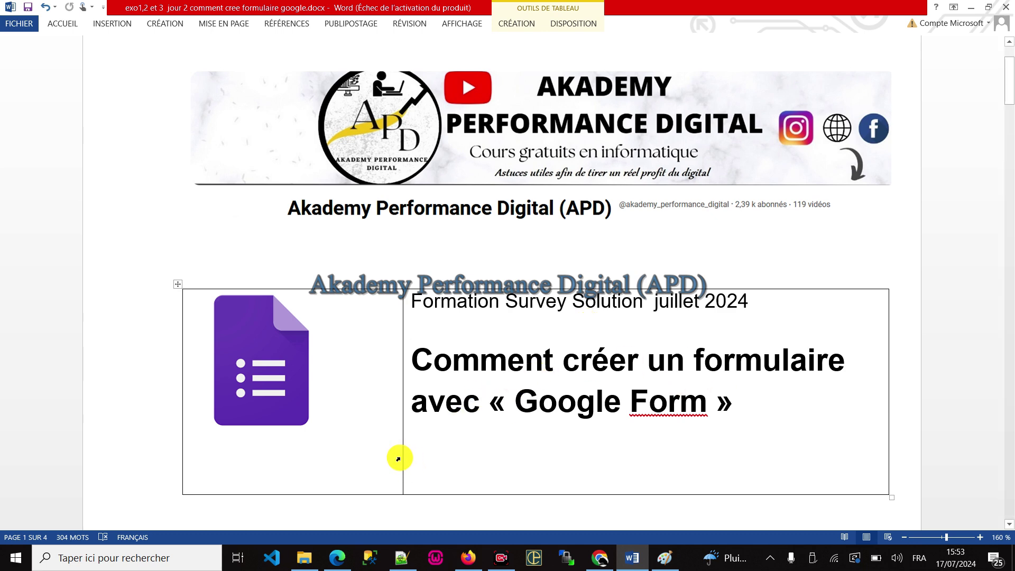
click(402, 559)
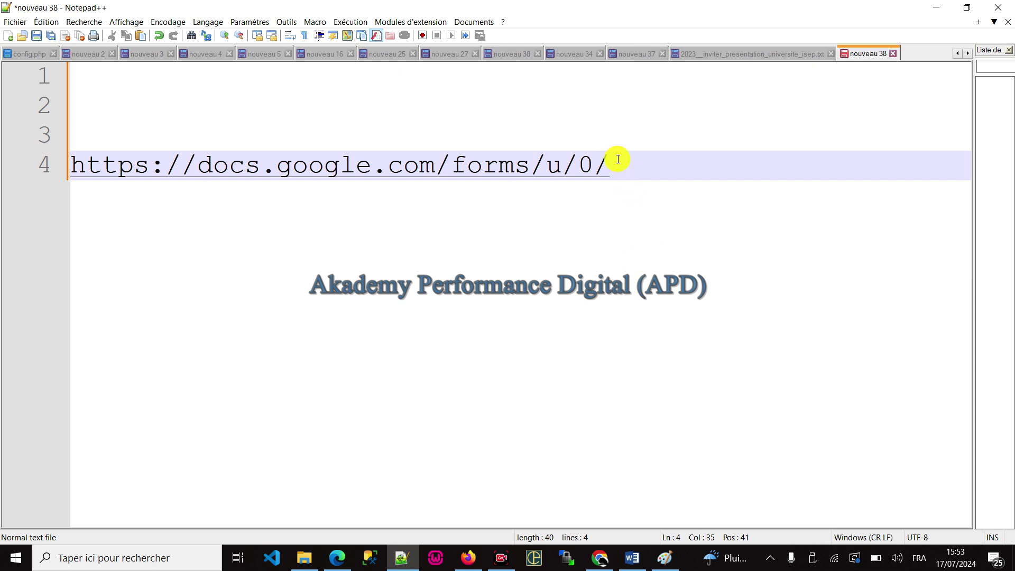
Step: Trim 'u/0/' from the Google Forms address and note the step 'créer un compte gmail'
drag(613, 164, 546, 164)
key(BackSpace)
click(148, 123)
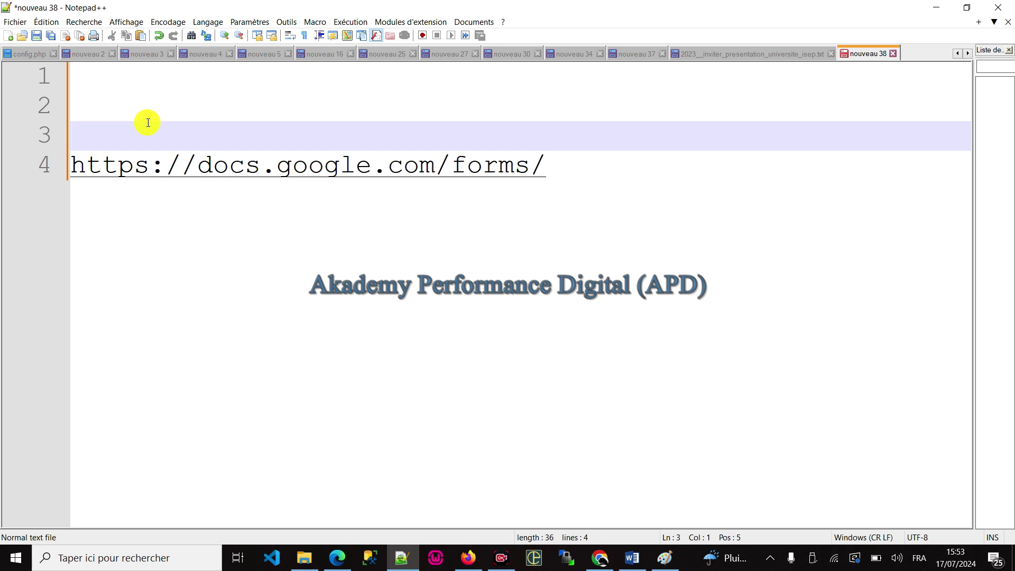
text(créer un compte gmail)
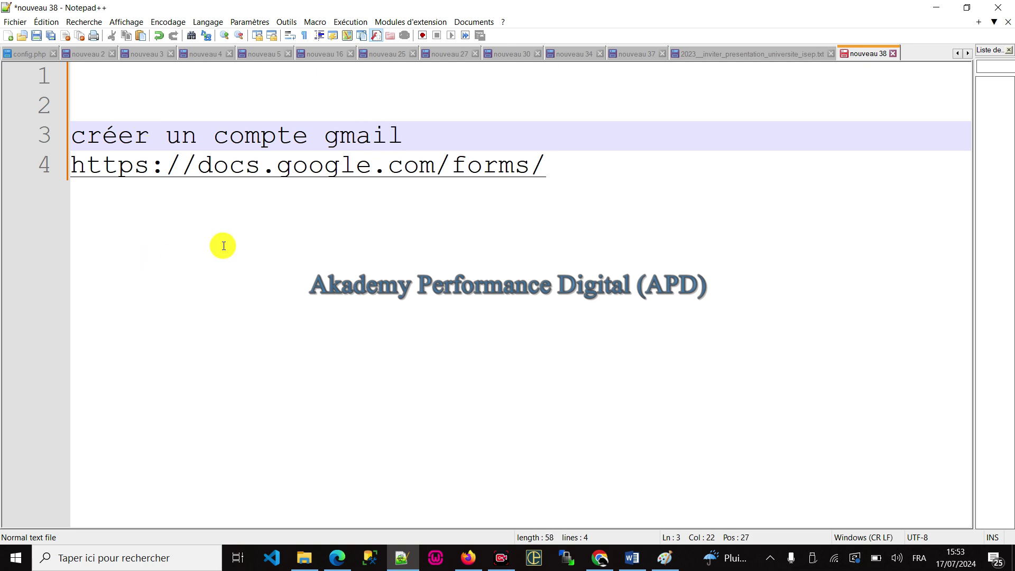
text(1--)
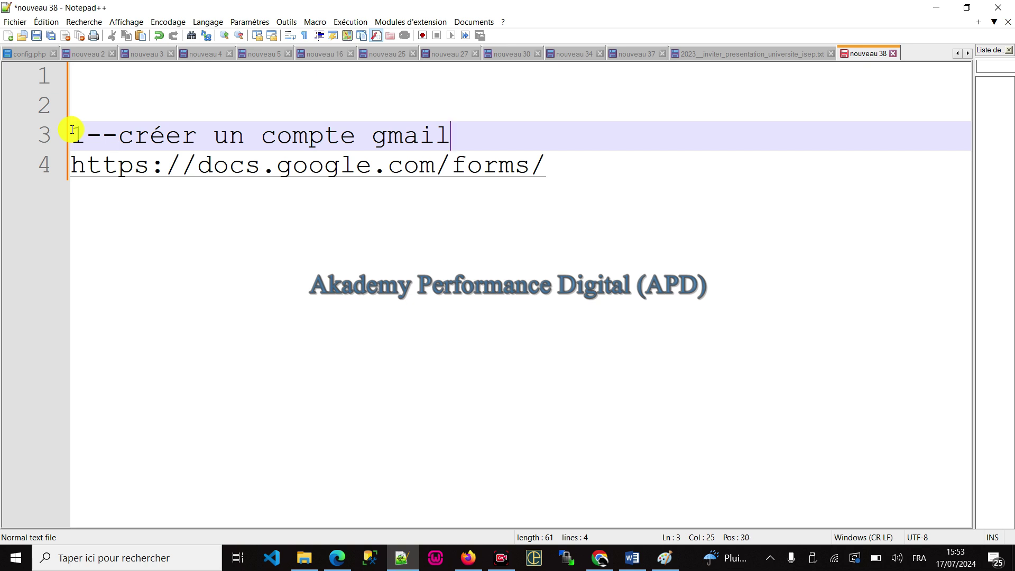
Step: Add the step '2-- ouvrir navigateur et taper' and move the indented address below it
key(Down)
key(Home)
text(2--)
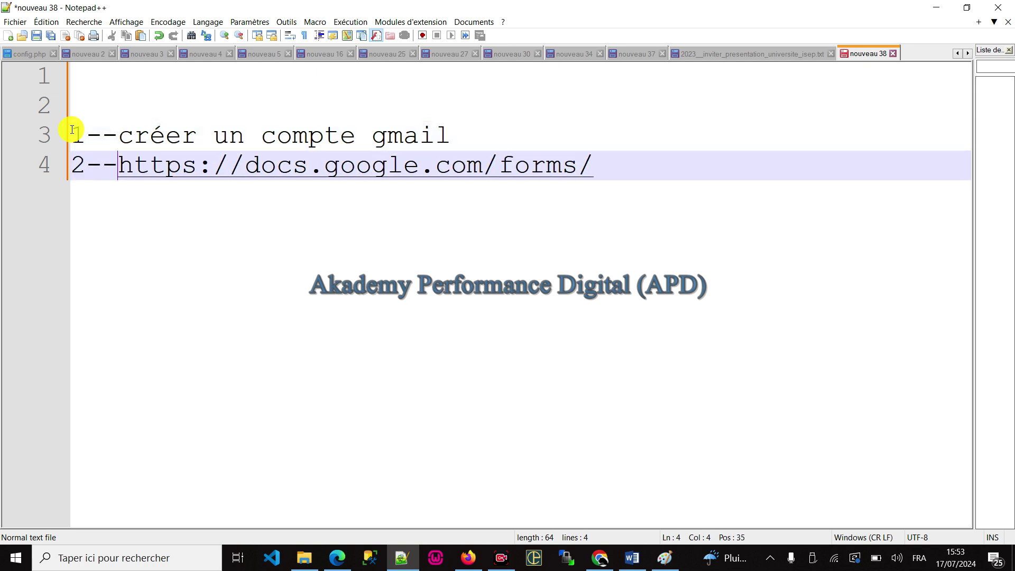
text( ouvrir n)
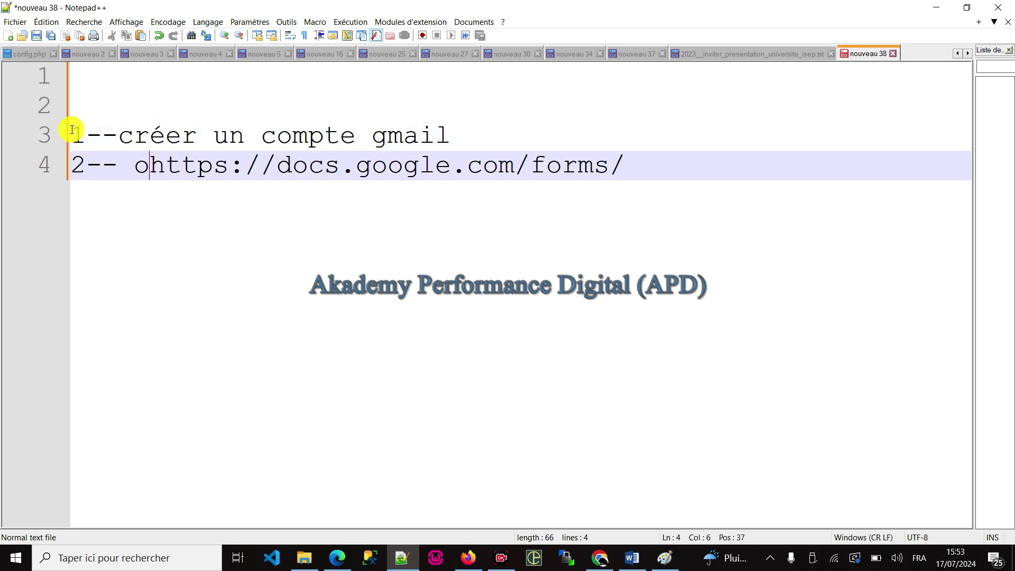
text(avigateur)
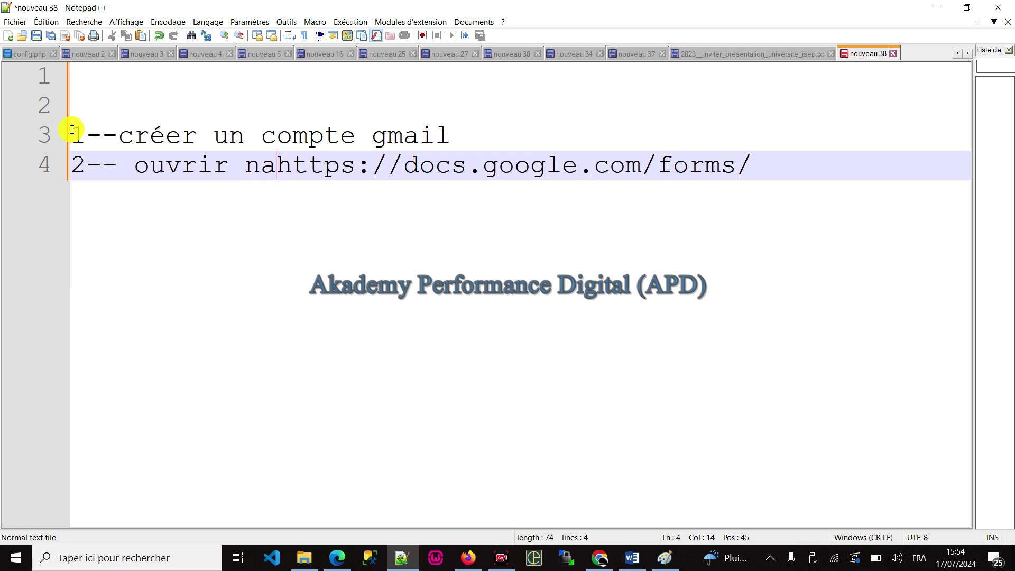
text( et ta)
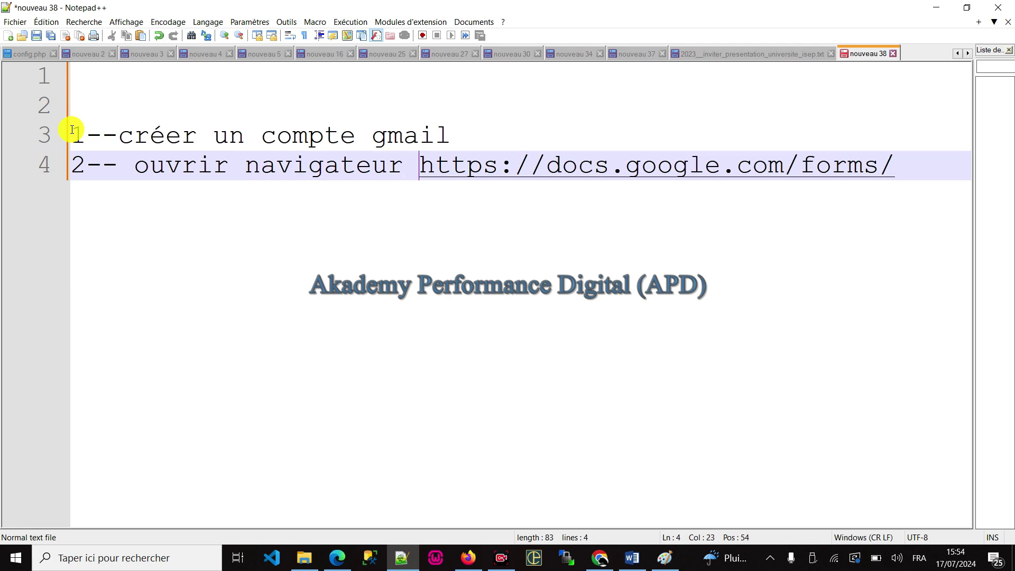
text(per)
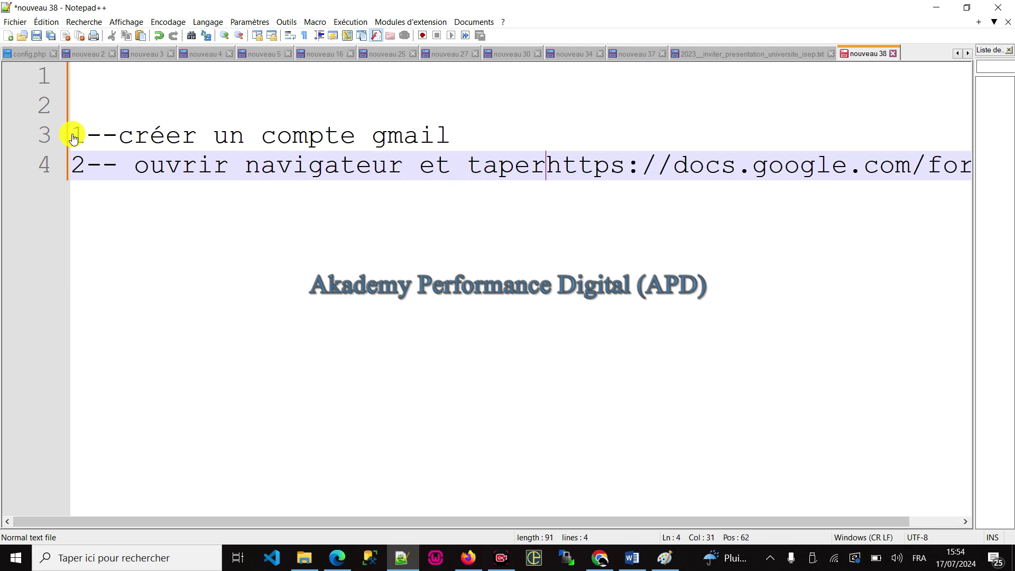
key(Return)
key(Tab)
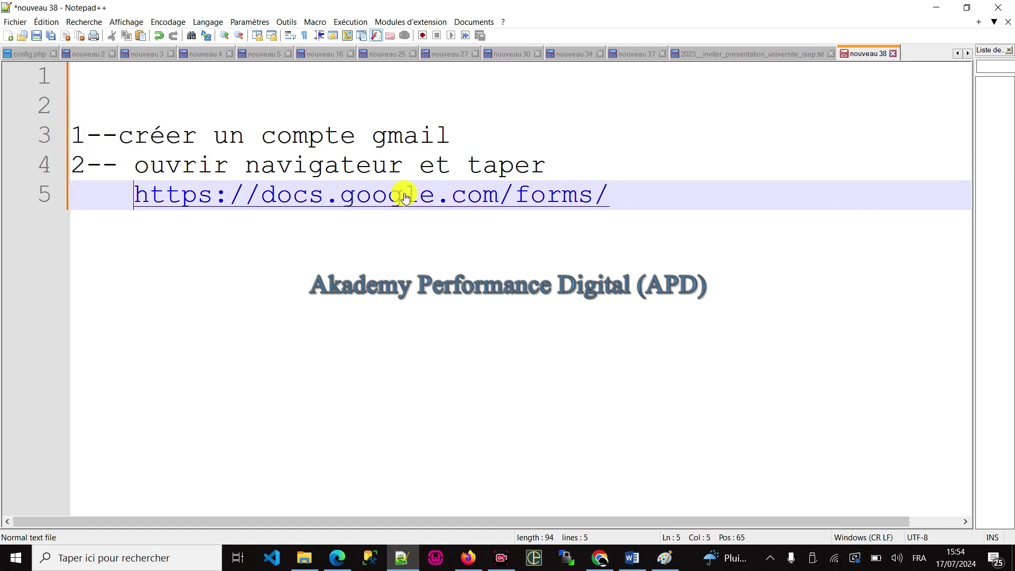
Step: Select the Google Forms address and switch to Firefox's address bar
click(143, 194)
drag(144, 194, 627, 186)
key(ctrl+c)
click(468, 558)
click(283, 42)
key(ctrl+v)
key(Return)
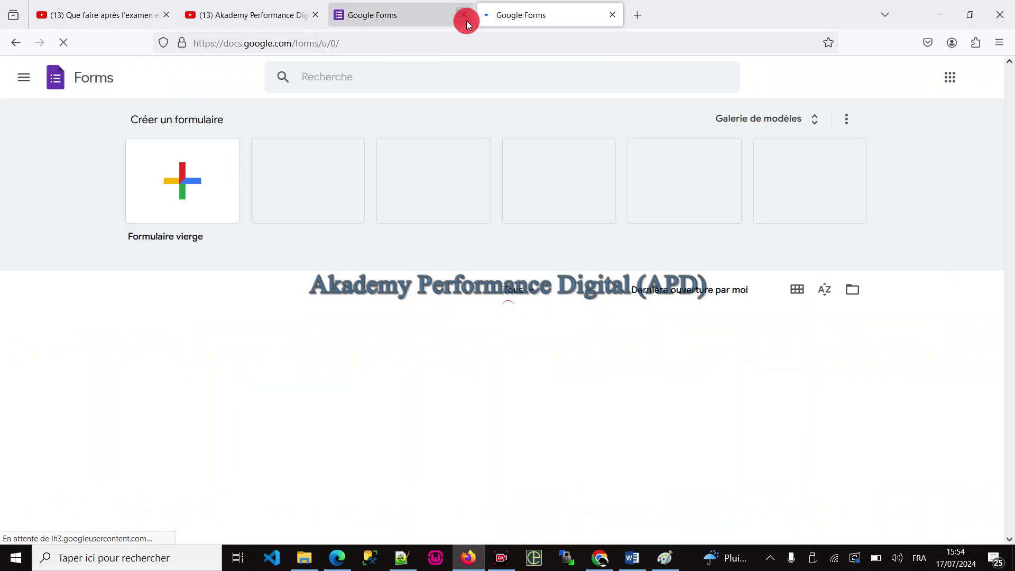
click(464, 16)
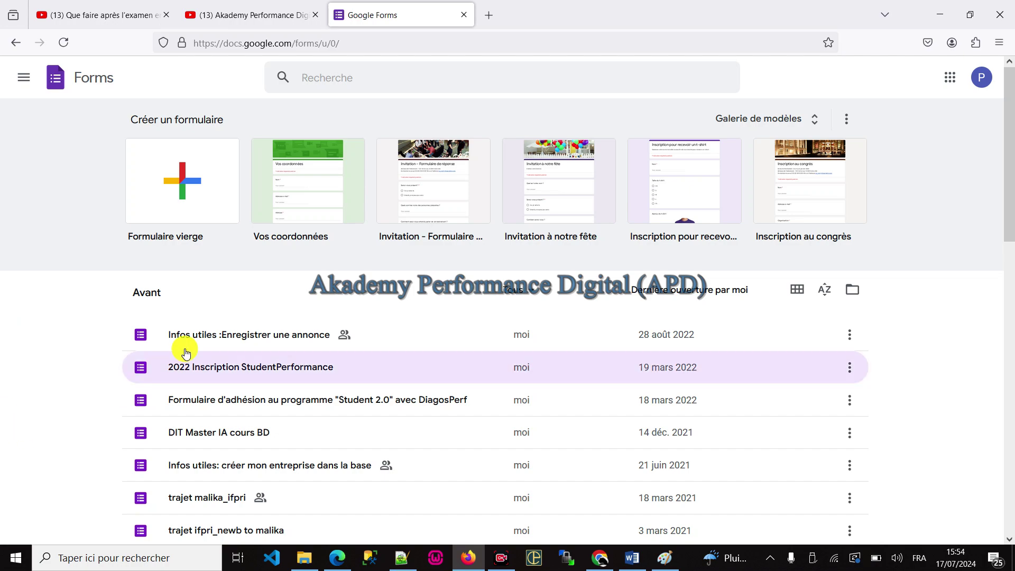
scroll(294, 411, down, 10)
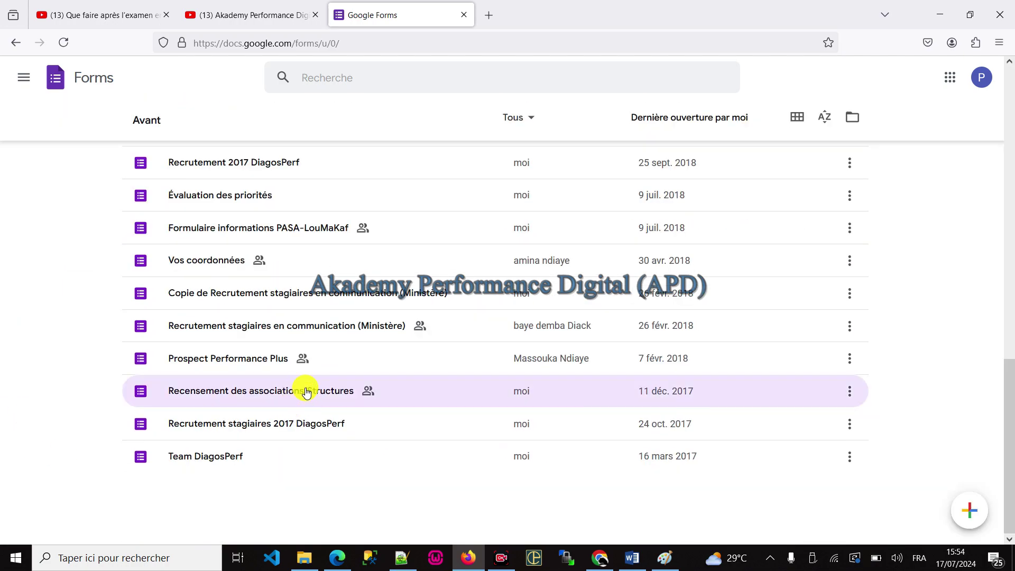
scroll(306, 393, up, 10)
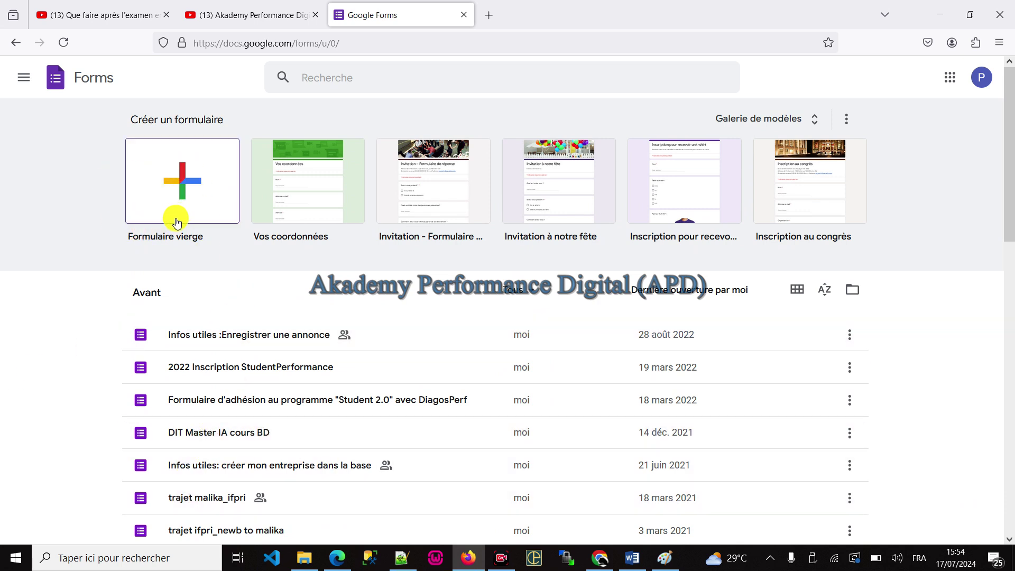
scroll(319, 290, up, 4)
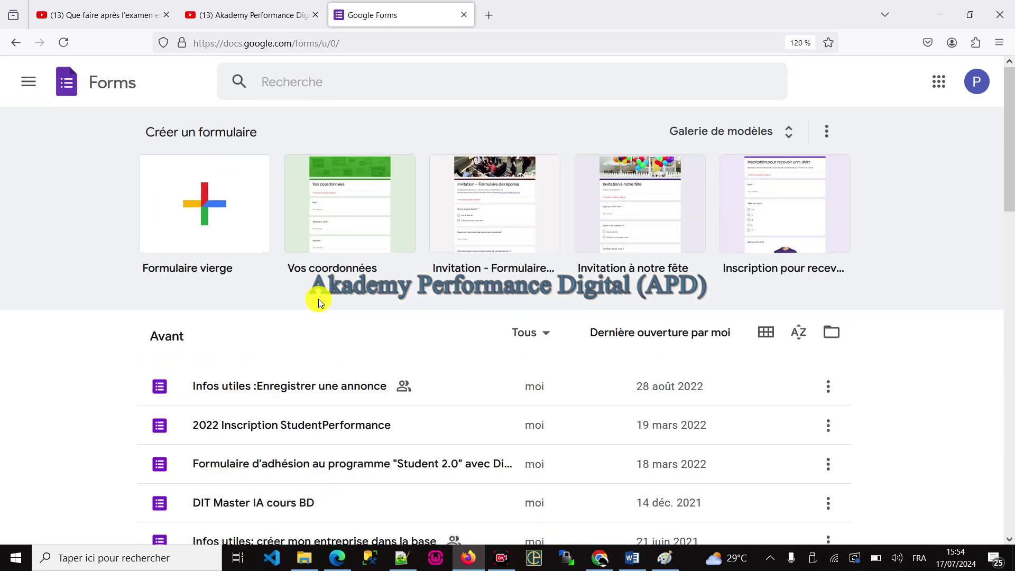
scroll(317, 306, up, 1)
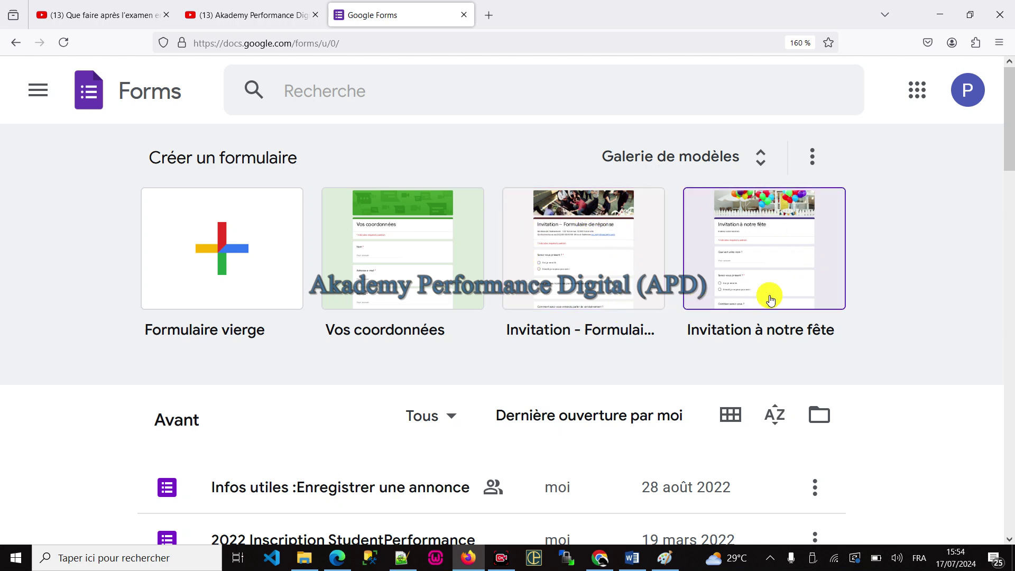
Step: Pick the Formulaire de candidature template from the Professionnel section of the template gallery
click(749, 159)
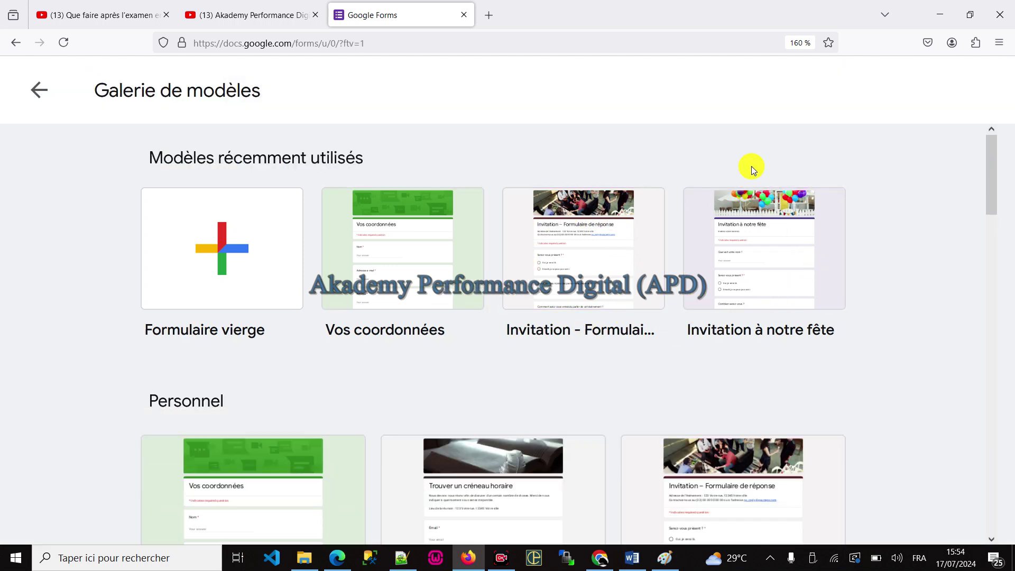
scroll(700, 366, down, 10)
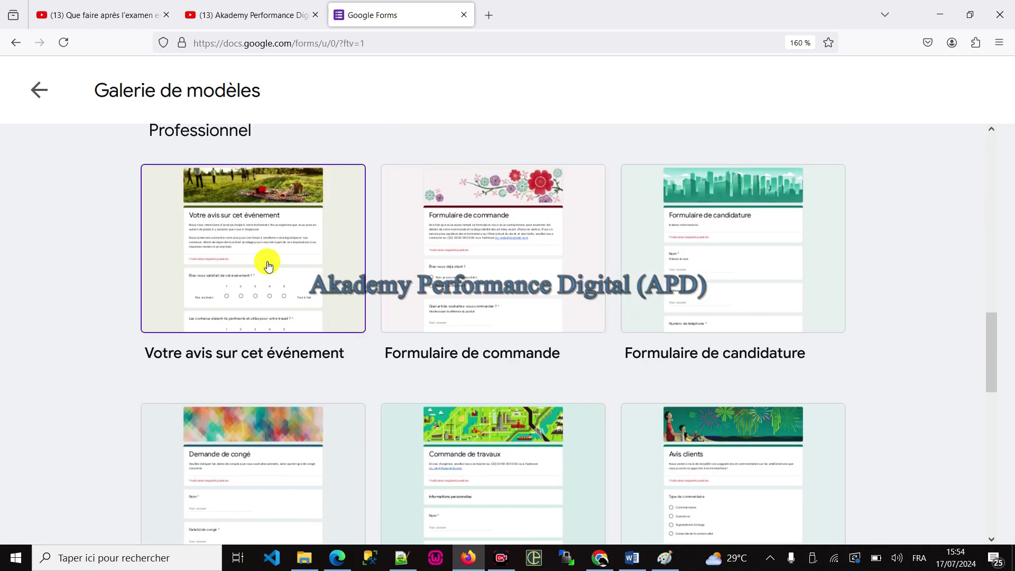
scroll(267, 270, down, 3)
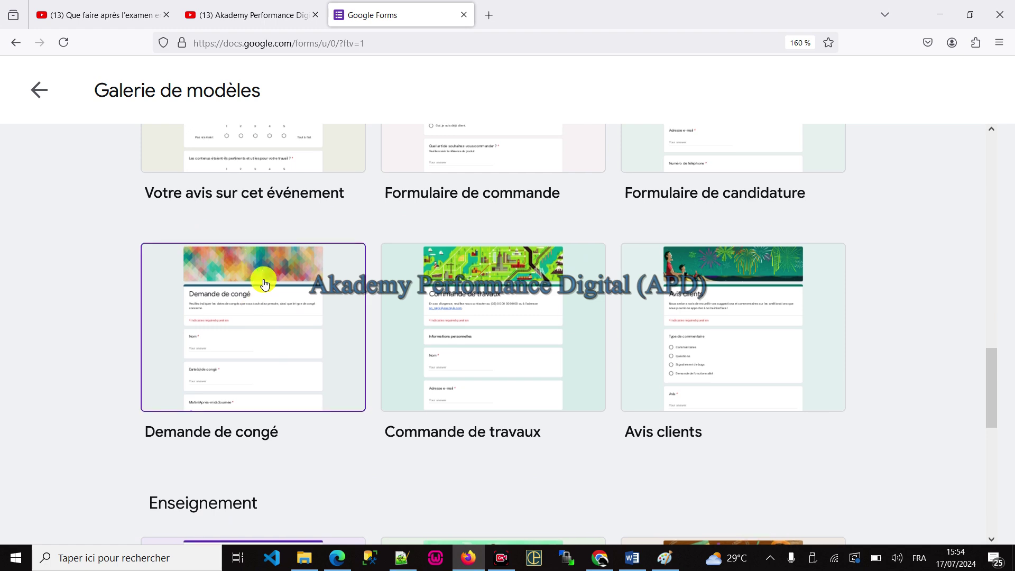
scroll(267, 288, up, 6)
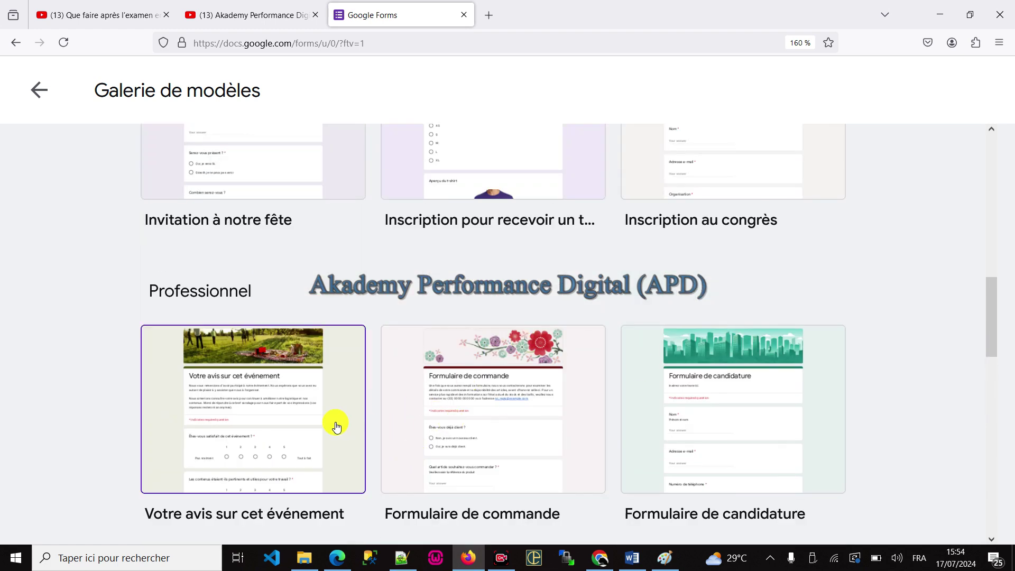
click(741, 408)
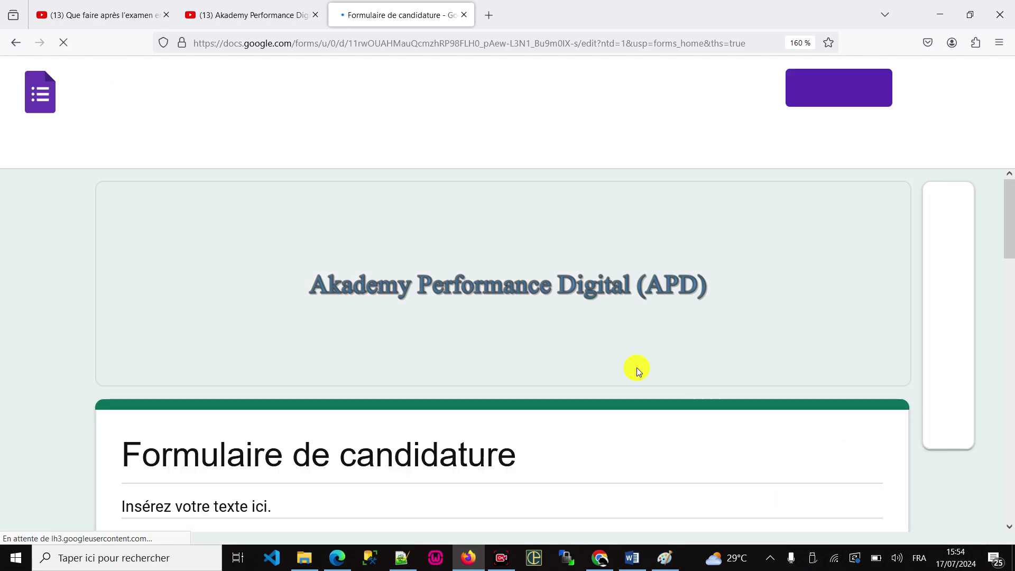
Step: Append 'test akademy performance digital' to the end of the form title
scroll(646, 331, down, 2)
scroll(646, 331, down, 3)
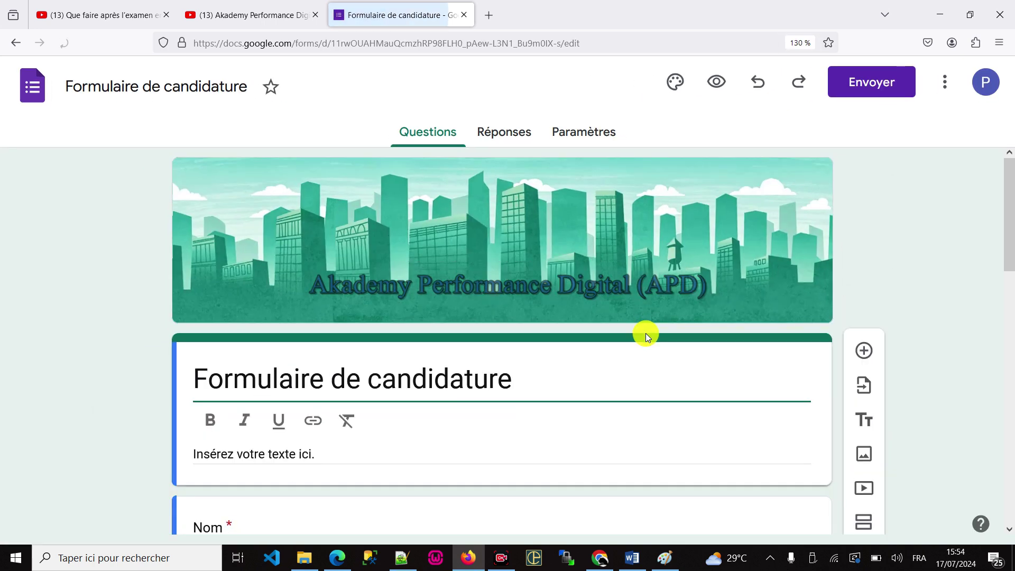
scroll(612, 312, down, 10)
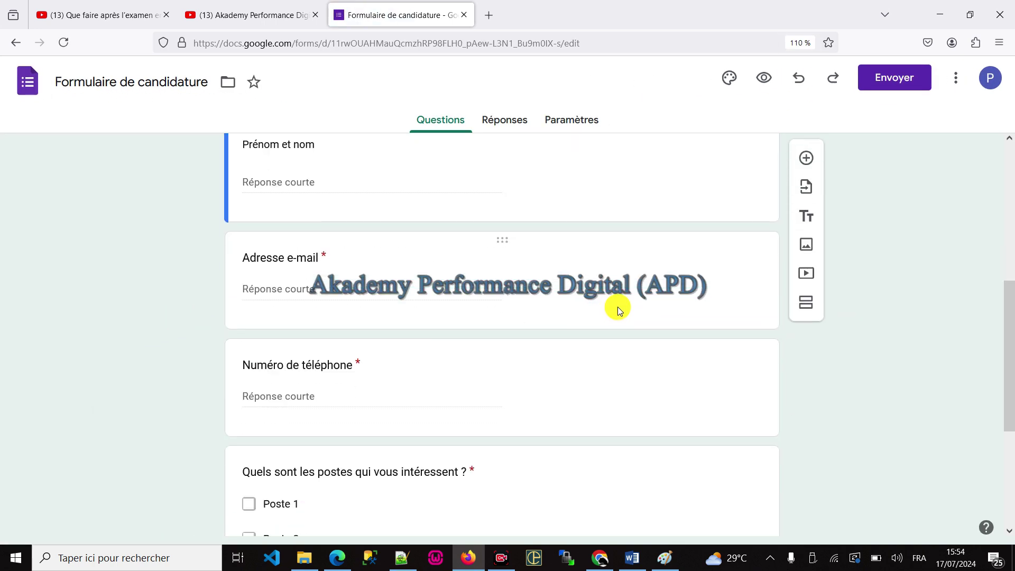
scroll(378, 421, up, 10)
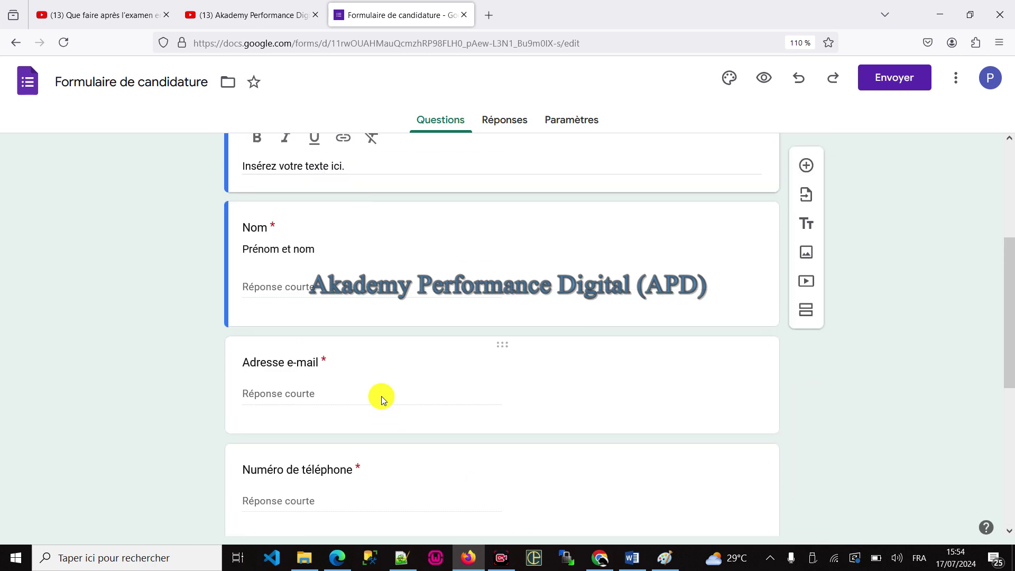
click(551, 326)
text(test aka)
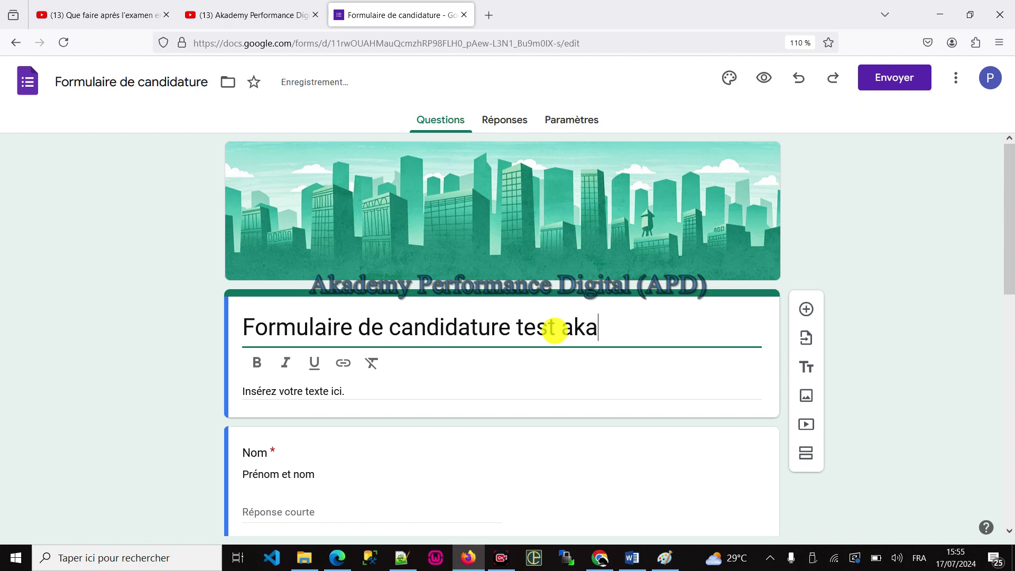
text(demy perform)
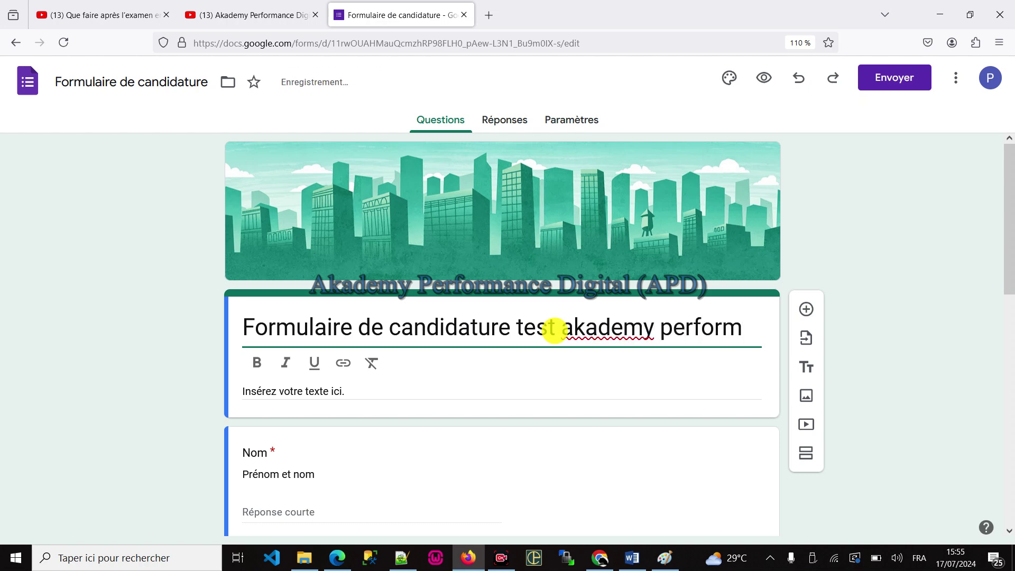
text(ance digital)
Step: Select the whole title and toggle italic on and off, leaving it in normal text
key(ctrl+a)
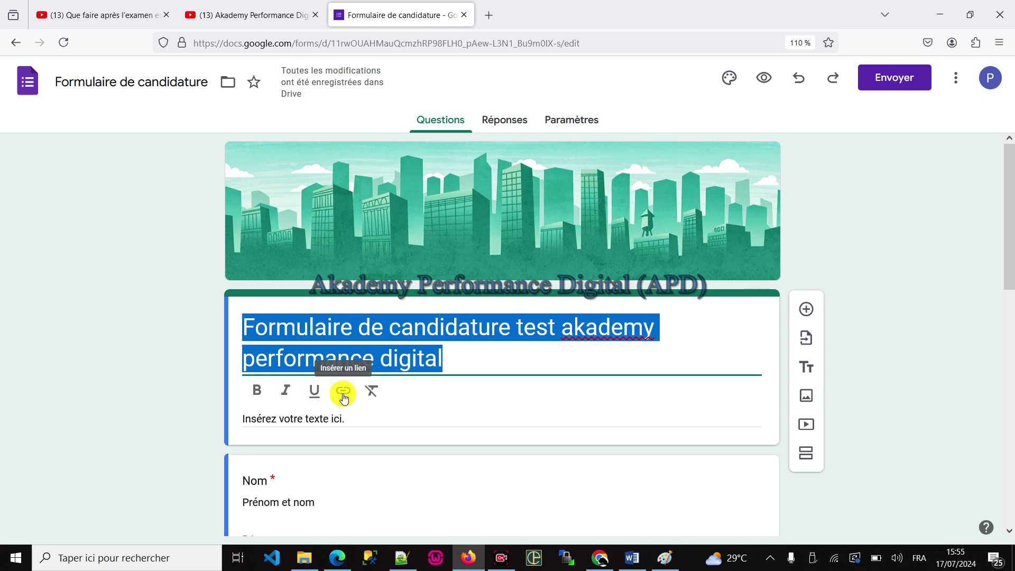
click(282, 392)
click(282, 391)
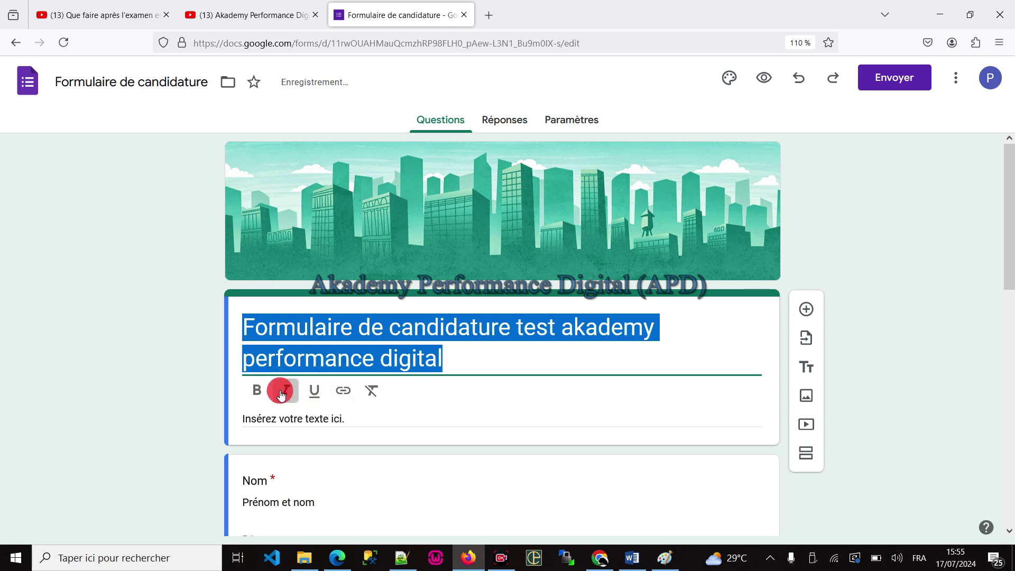
click(423, 344)
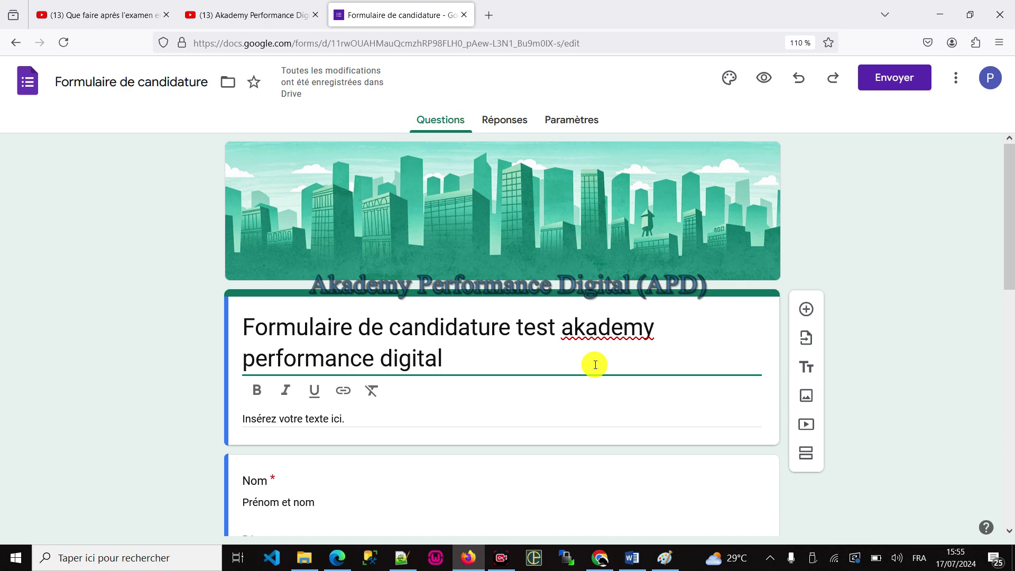
Step: Scroll through the form and select the CV question for editing
scroll(592, 340, down, 10)
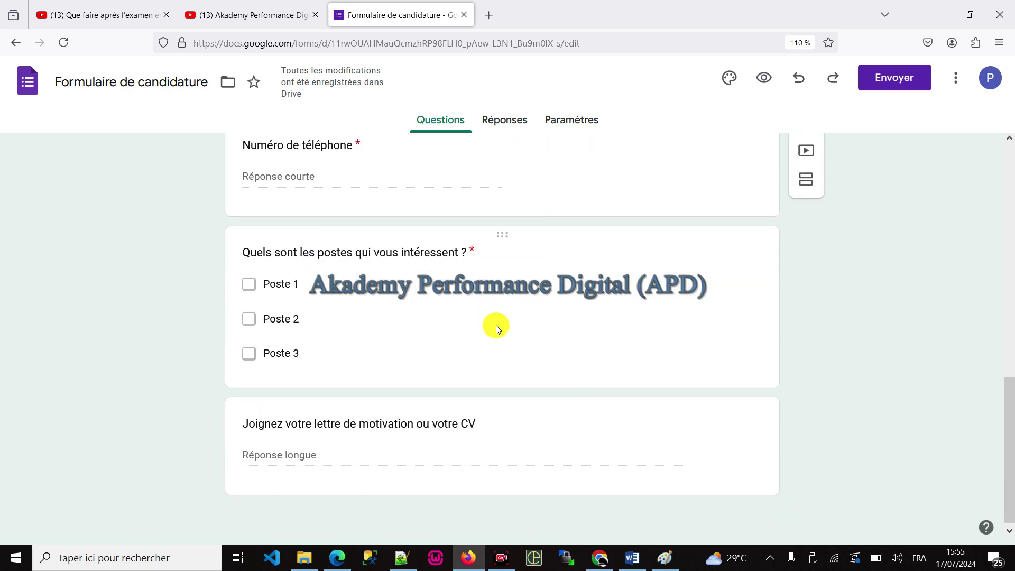
scroll(483, 318, up, 10)
scroll(484, 292, down, 10)
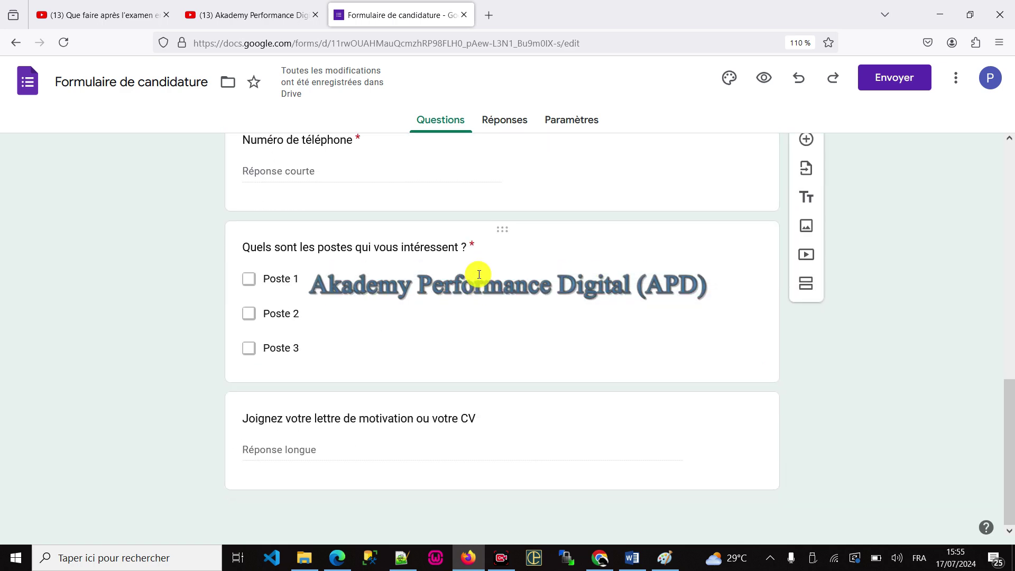
click(354, 436)
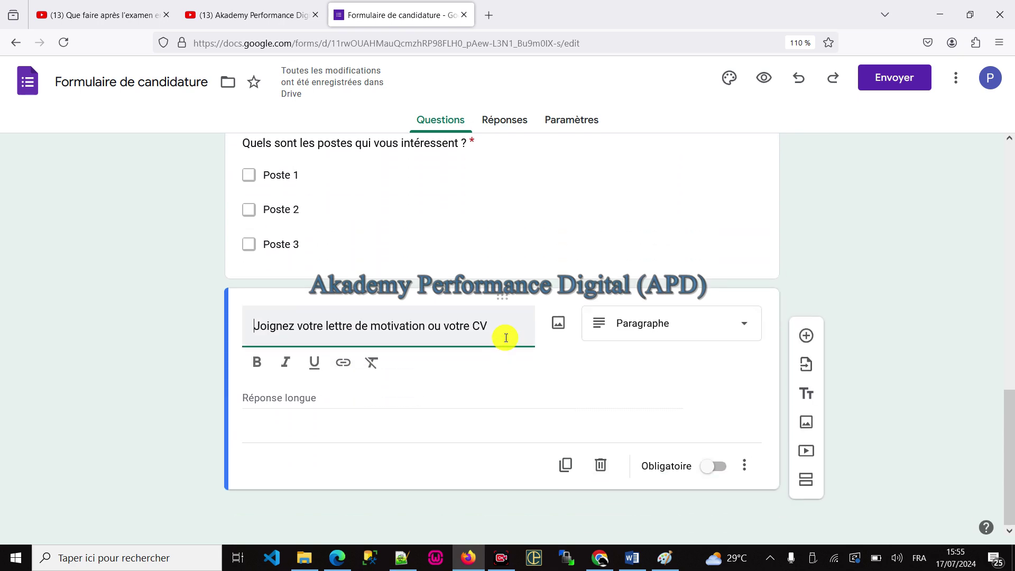
scroll(506, 338, up, 10)
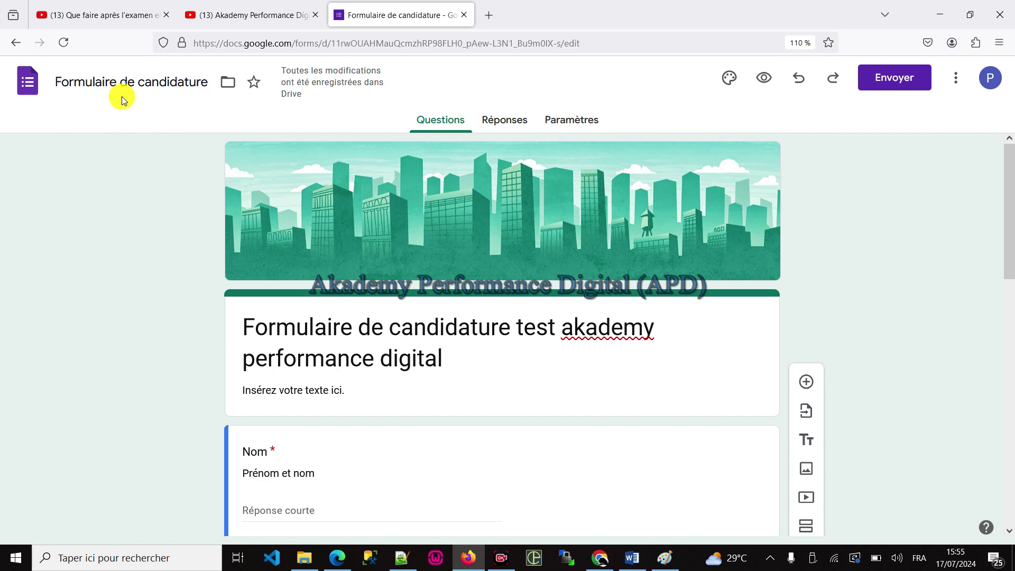
Step: Leave the application form for the template gallery and create a blank 'Formulaire sans titre' form
click(128, 79)
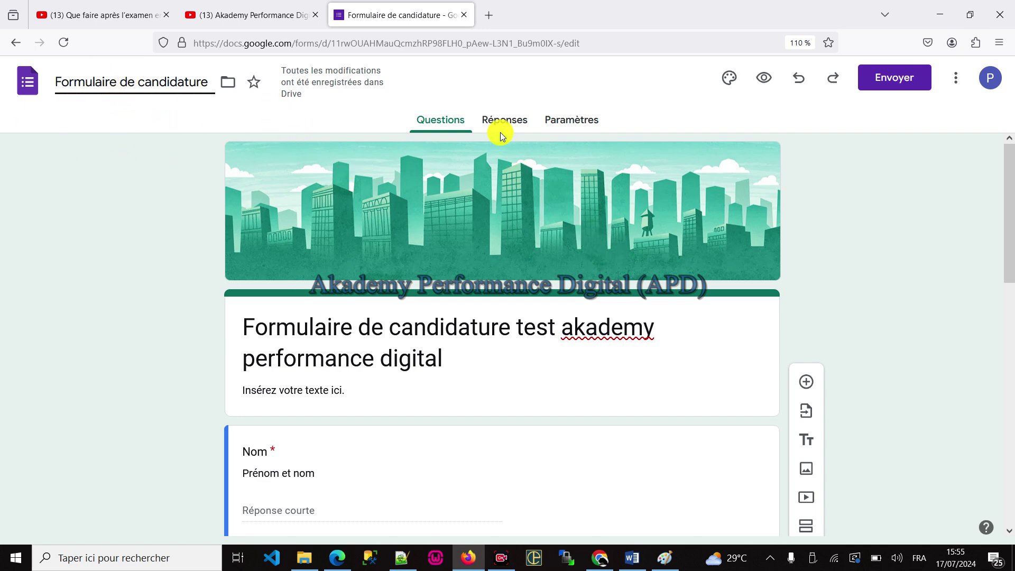
click(765, 81)
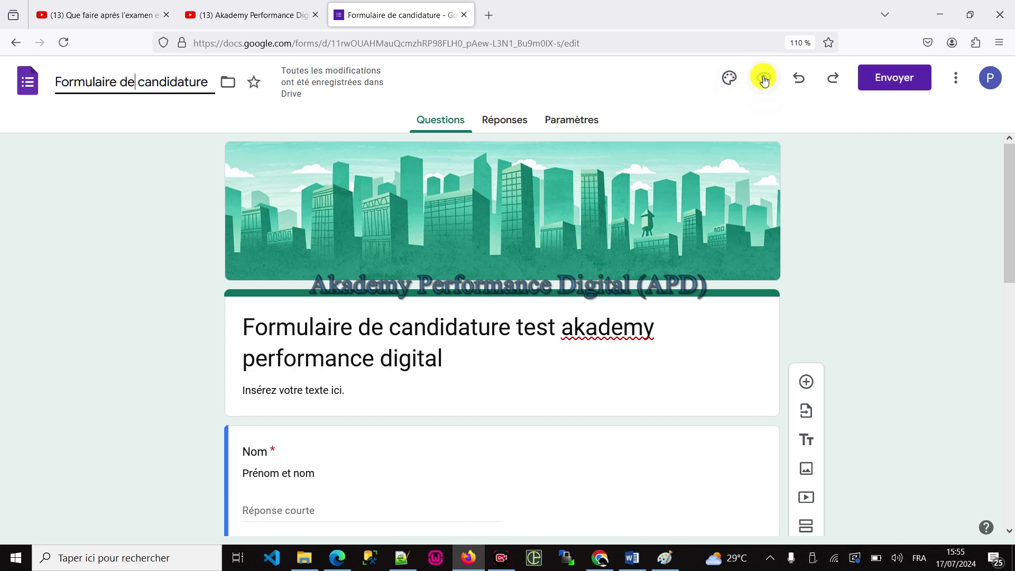
click(16, 43)
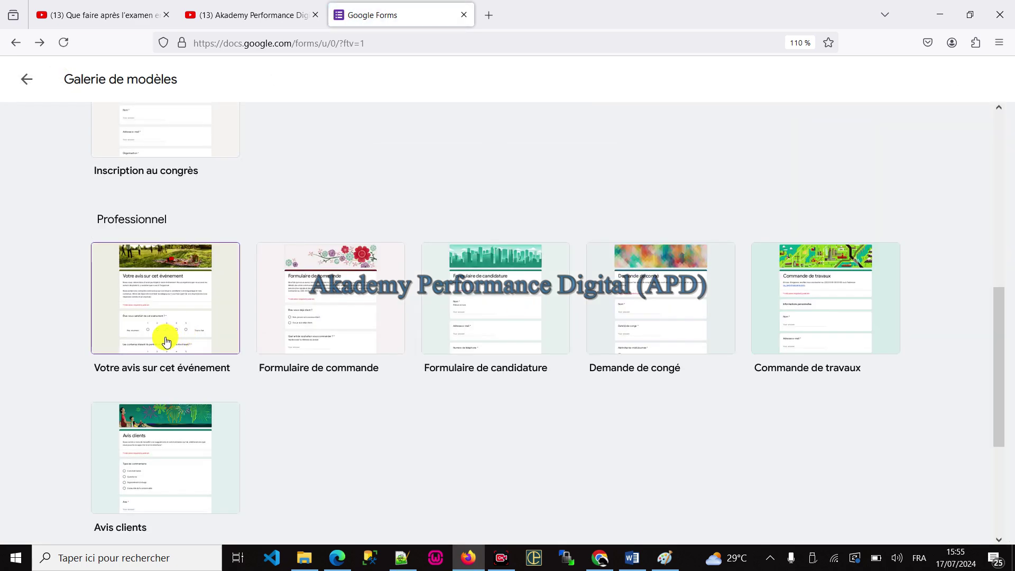
scroll(199, 324, up, 8)
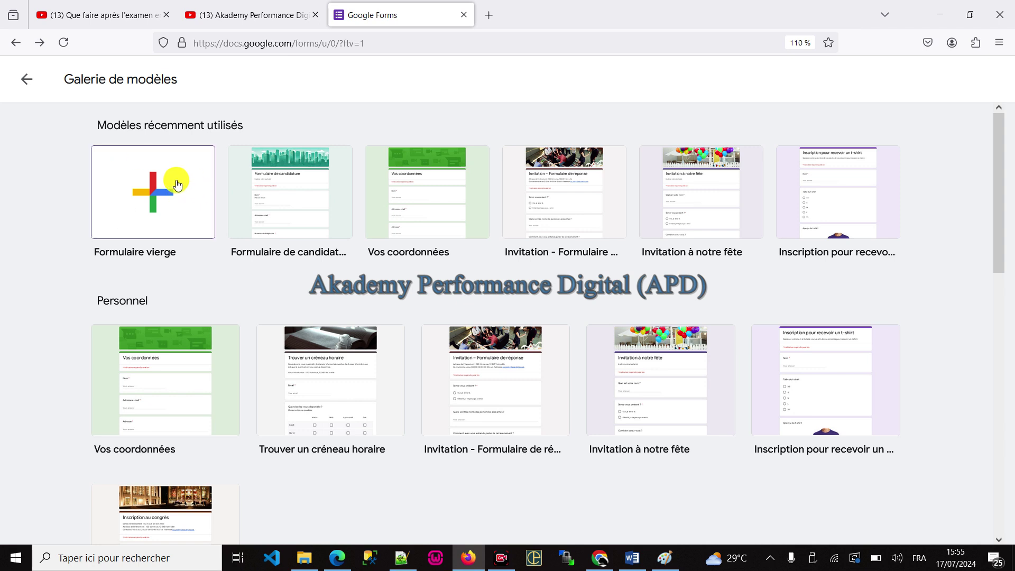
click(150, 186)
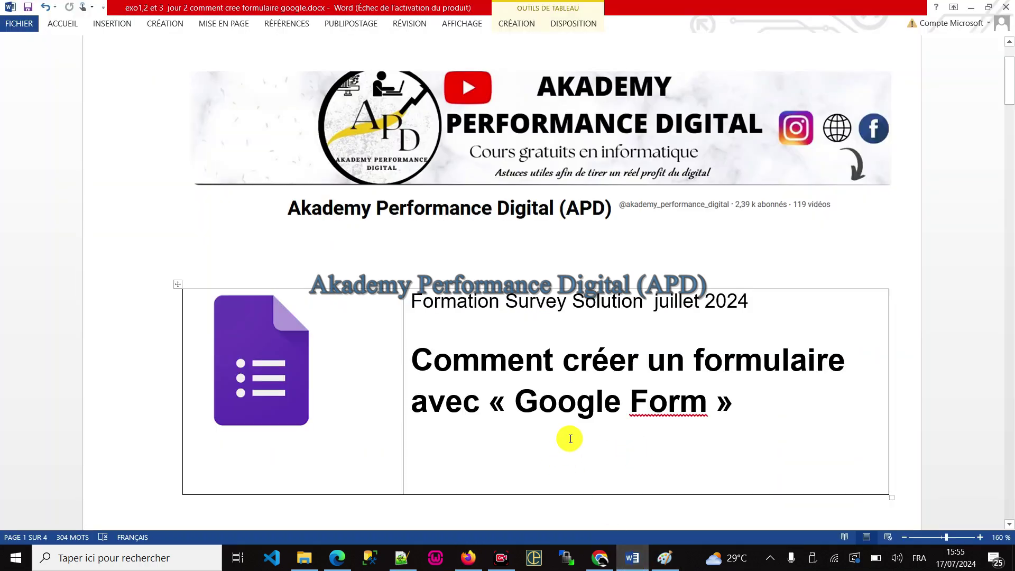
Step: Scroll to Exercice 1 and place the caret just before the form name 'formulaire_test_1'
scroll(569, 436, down, 10)
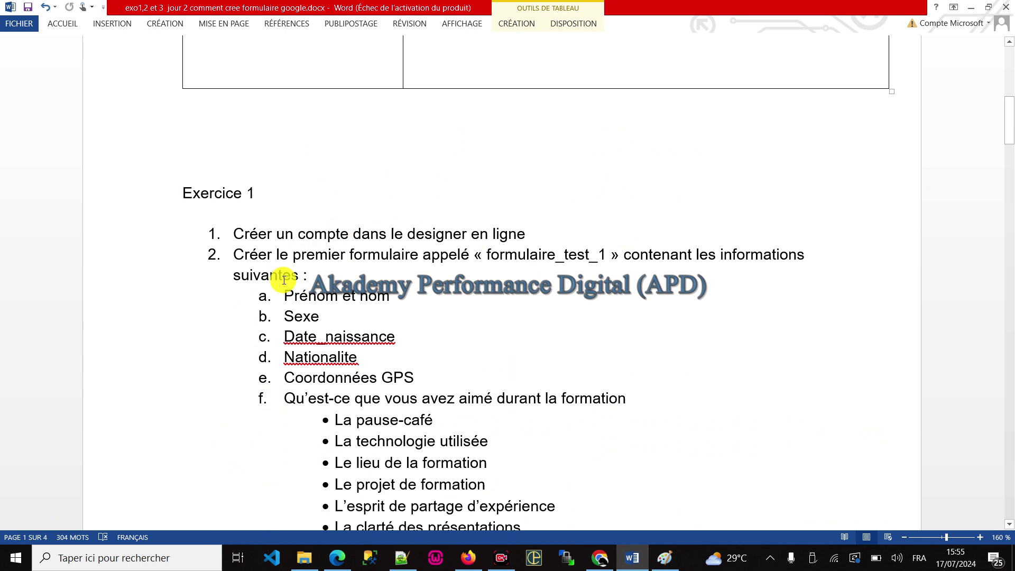
drag(294, 255, 350, 255)
drag(482, 252, 608, 254)
click(518, 254)
click(481, 255)
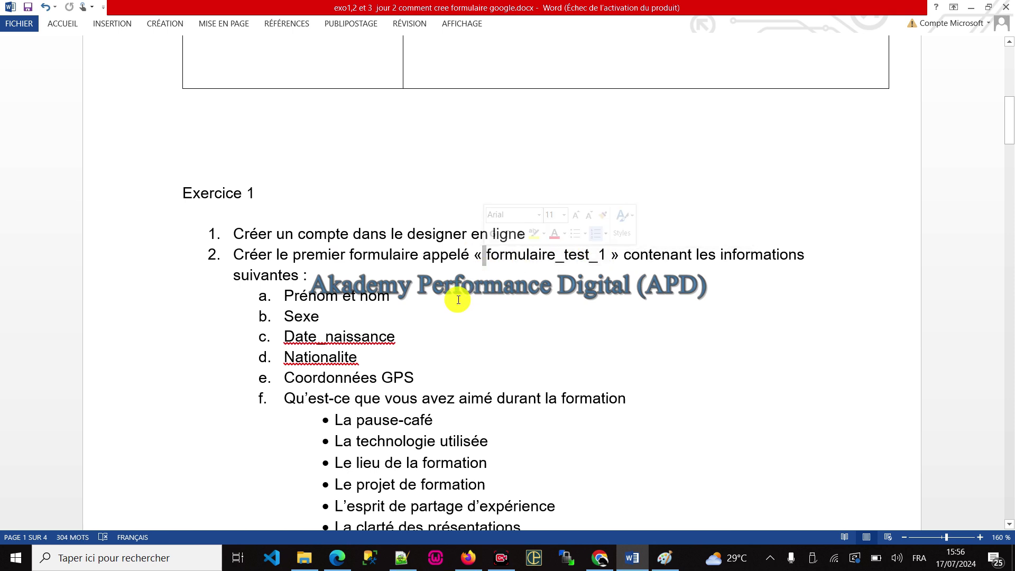
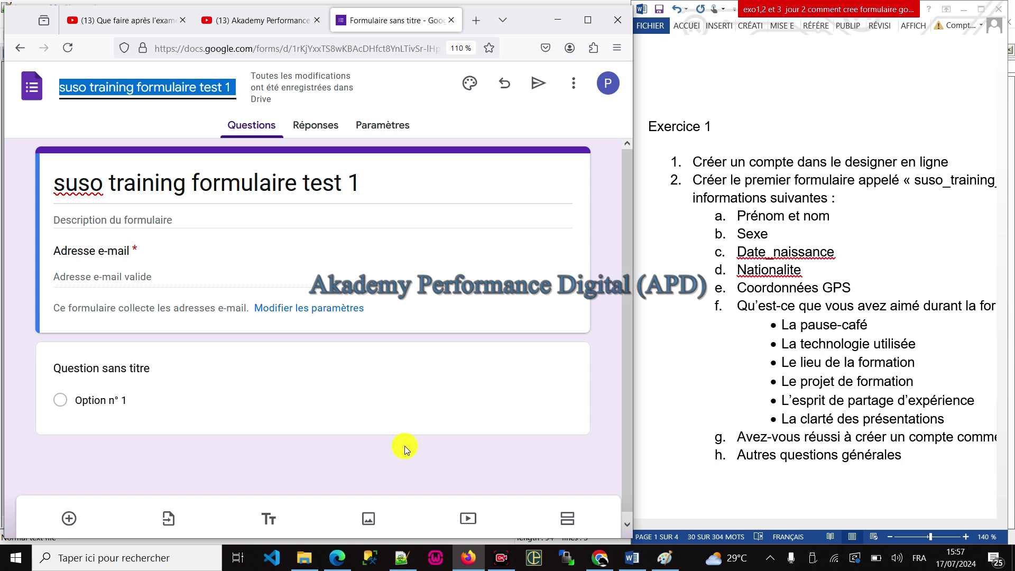
Step: Copy 'Prénom et nom' from the exercise document and paste it as the question title
scroll(365, 325, down, 1)
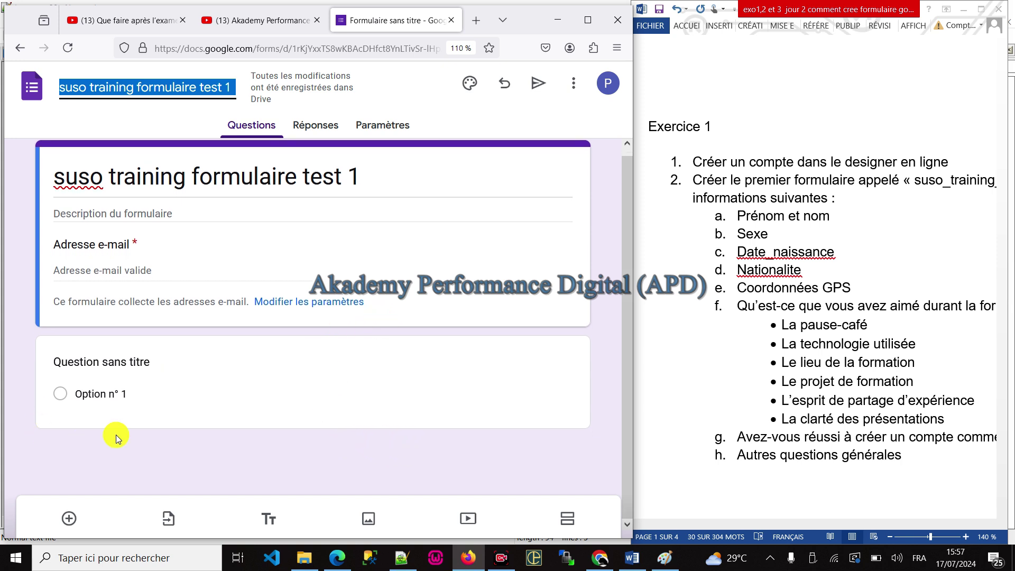
click(766, 231)
drag(737, 213, 829, 214)
right_click(817, 217)
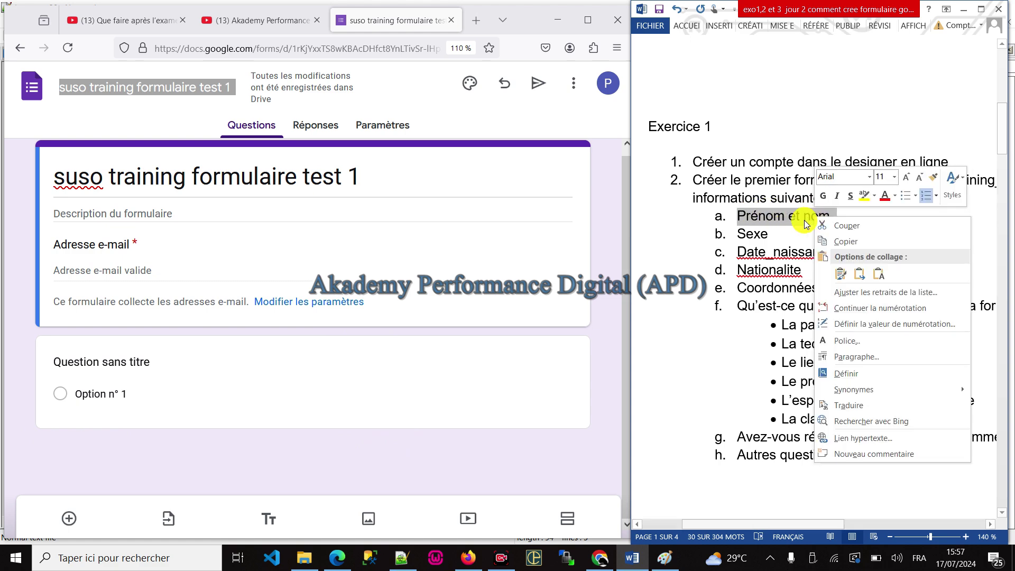
click(851, 242)
click(92, 361)
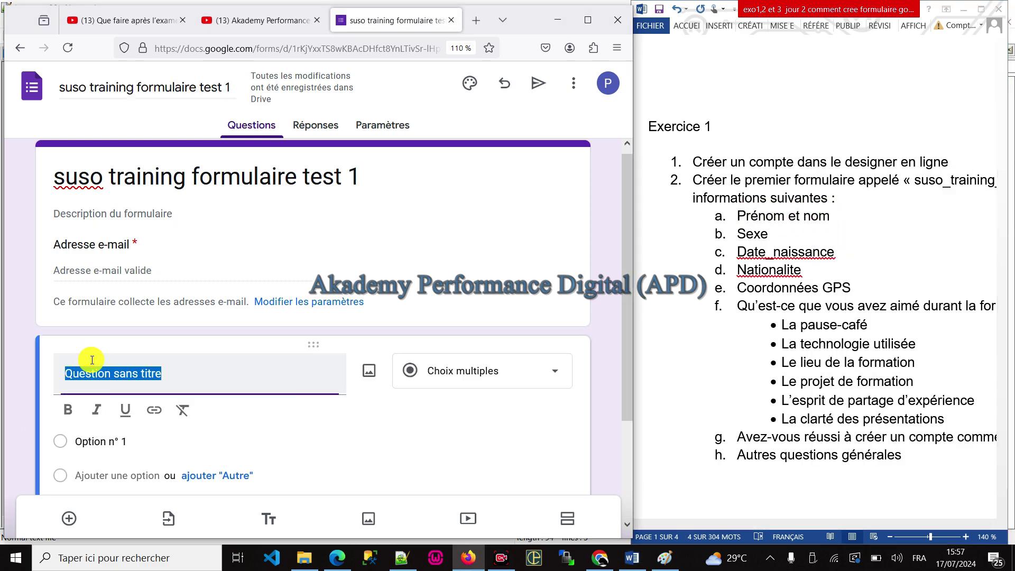
key(ctrl+v)
scroll(248, 299, down, 2)
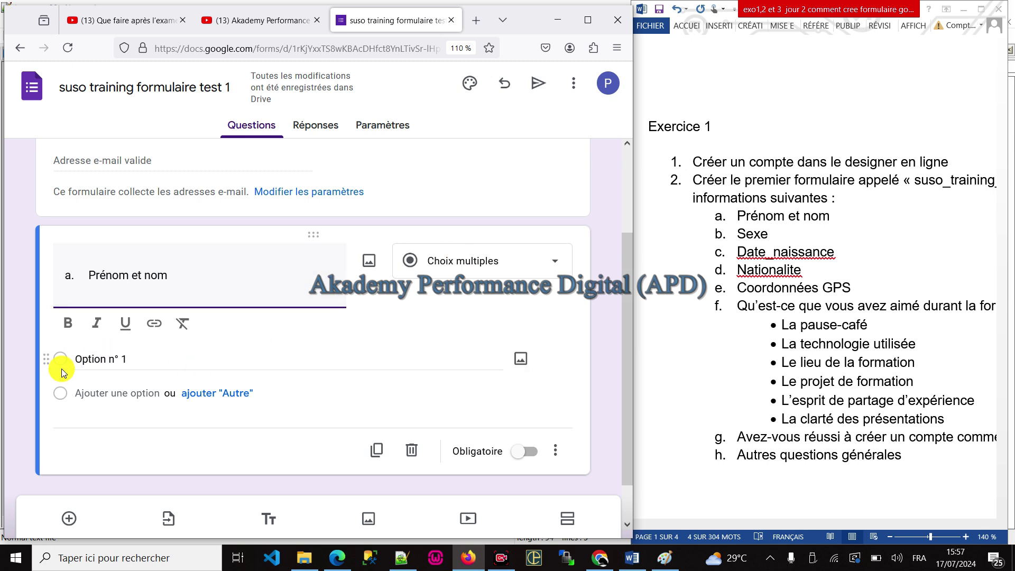
Step: Make the question a required Réponse courte question and maximize the Firefox window
click(482, 264)
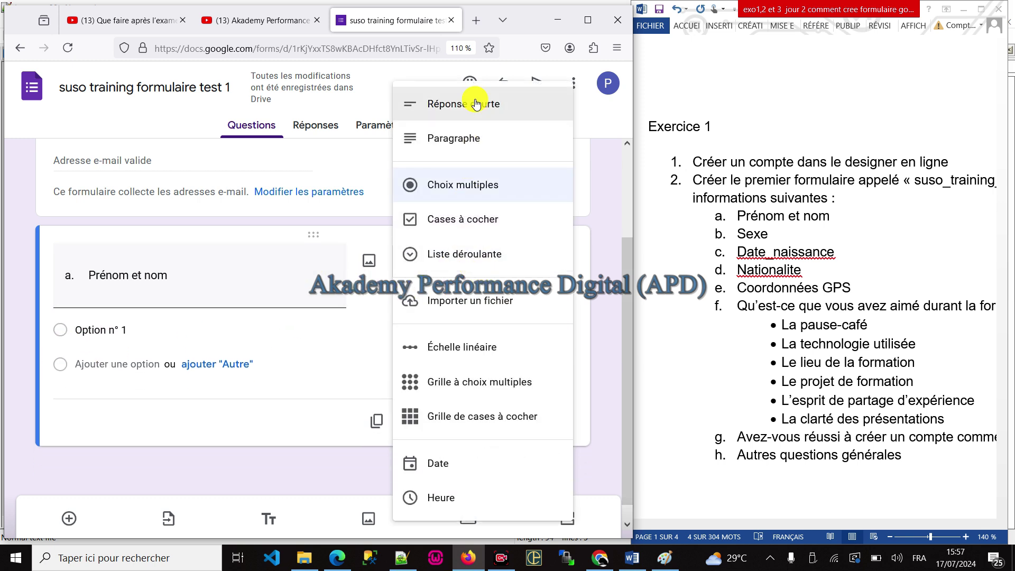
click(476, 104)
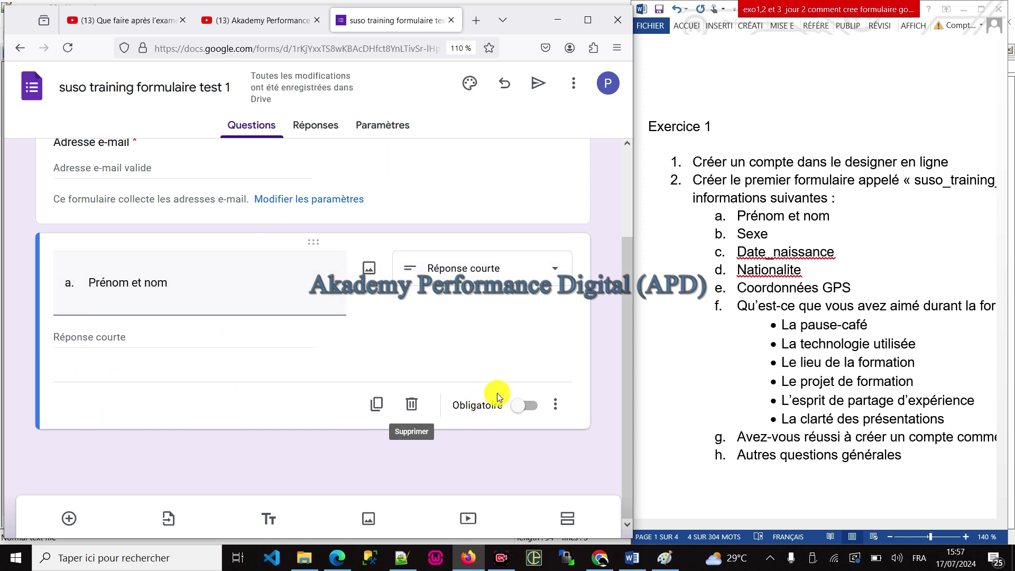
click(524, 410)
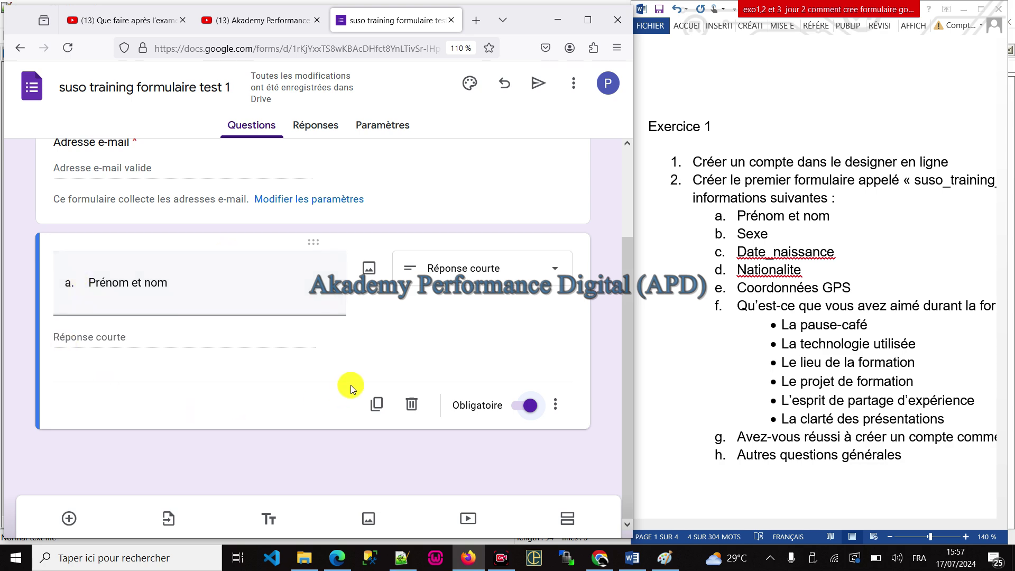
scroll(471, 367, up, 2)
scroll(470, 368, down, 2)
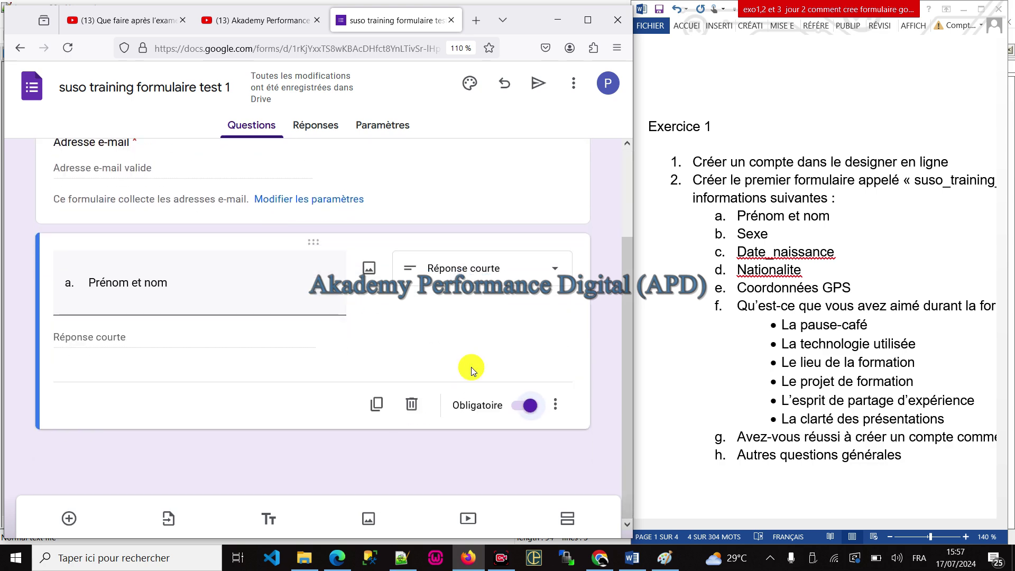
click(117, 278)
click(142, 482)
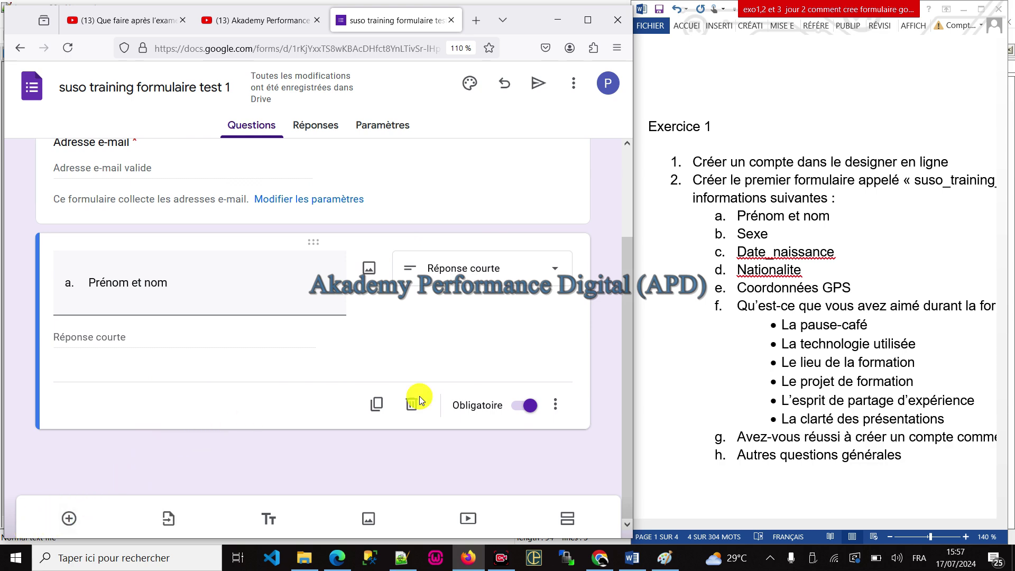
click(588, 20)
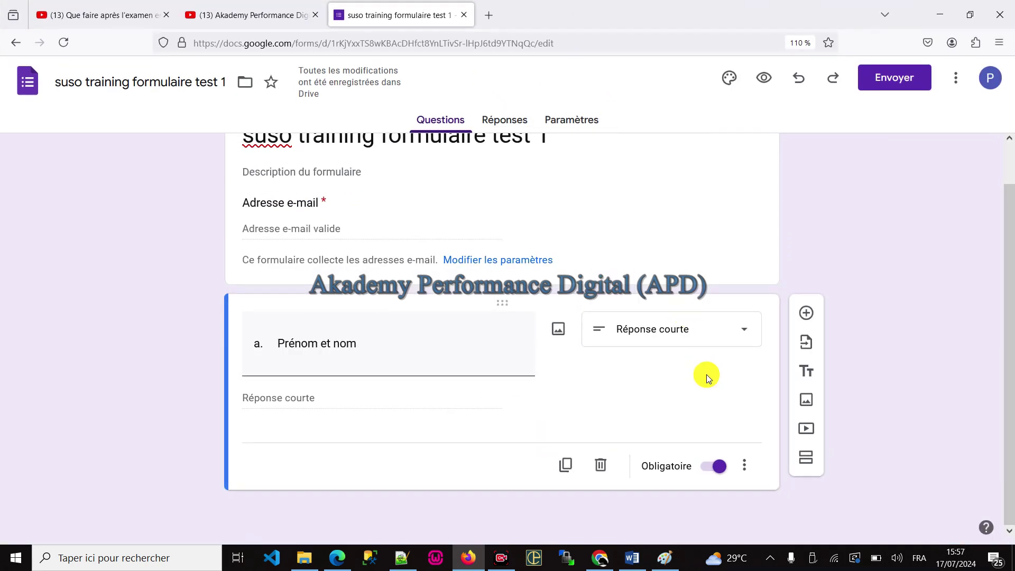
Step: Add a second question titled 'Sexe', pasted from the exercise document
click(805, 313)
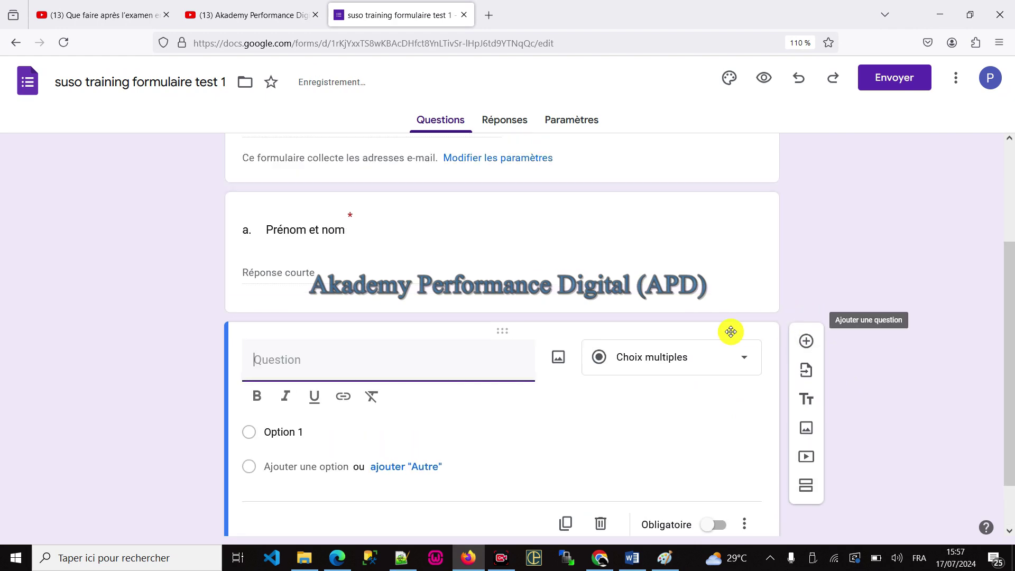
key(alt+Tab)
drag(738, 216, 746, 236)
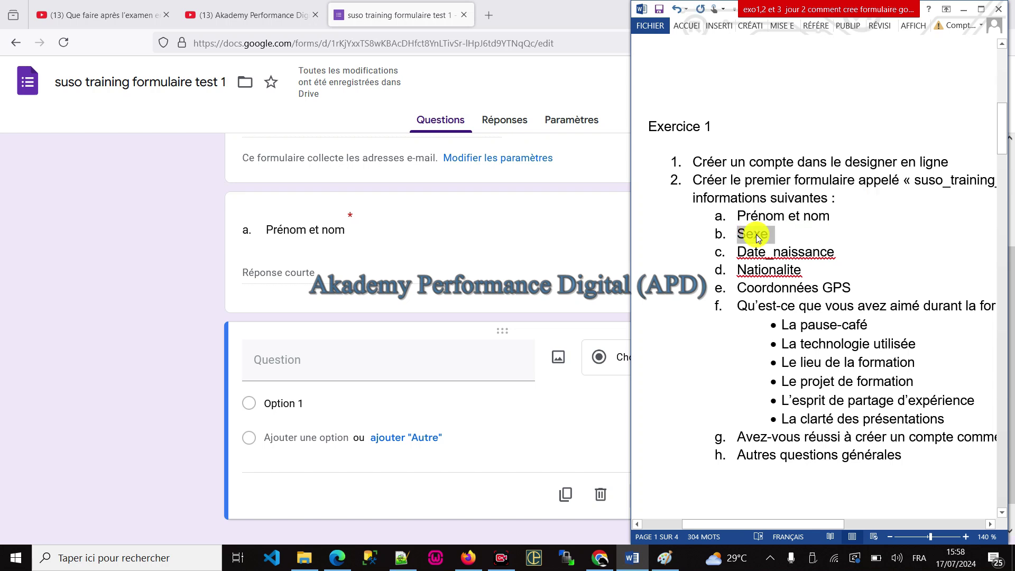
click(282, 358)
key(ctrl+v)
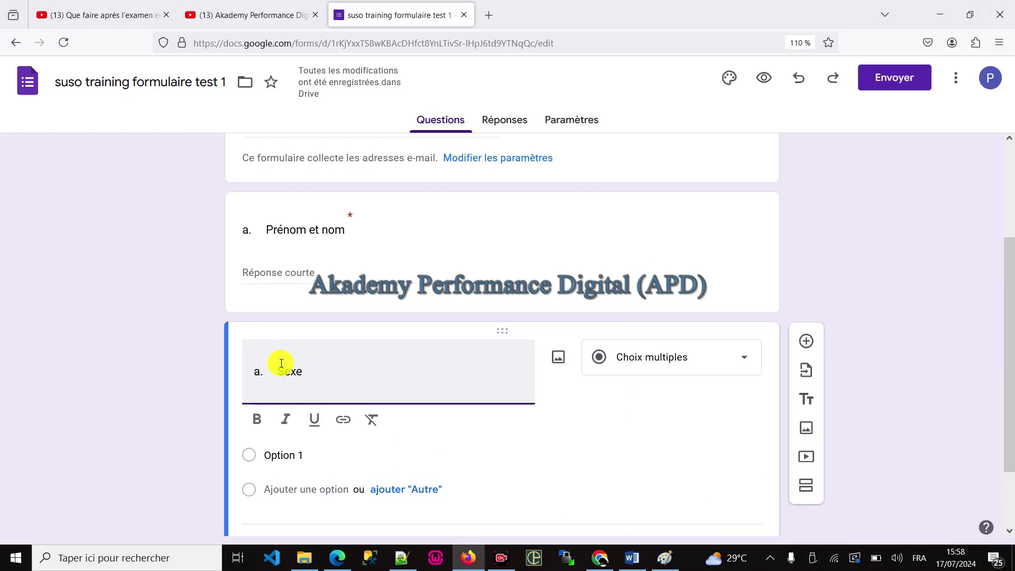
Step: Replace the title prefixes so the questions read B01.Prénom et nom and B02.Sexe
click(266, 265)
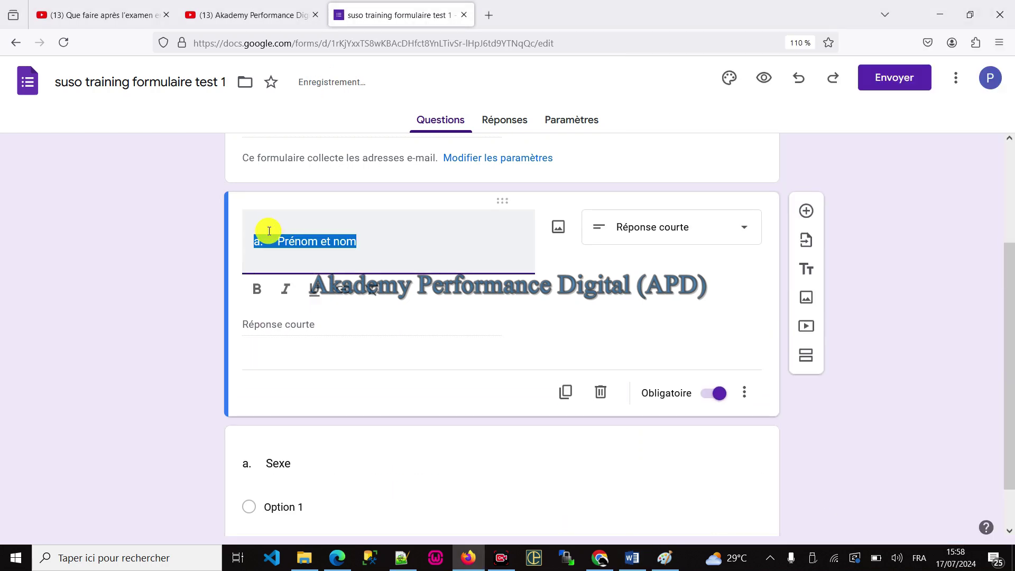
click(268, 254)
key(BackSpace)
key(BackSpace)
key(BackSpace)
key(BackSpace)
key(BackSpace)
key(BackSpace)
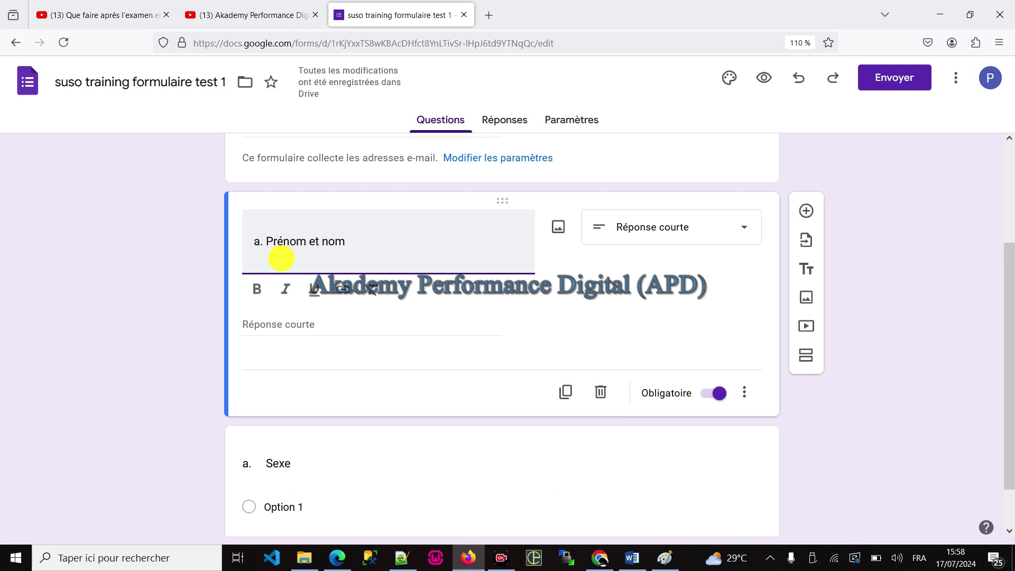
text(B)
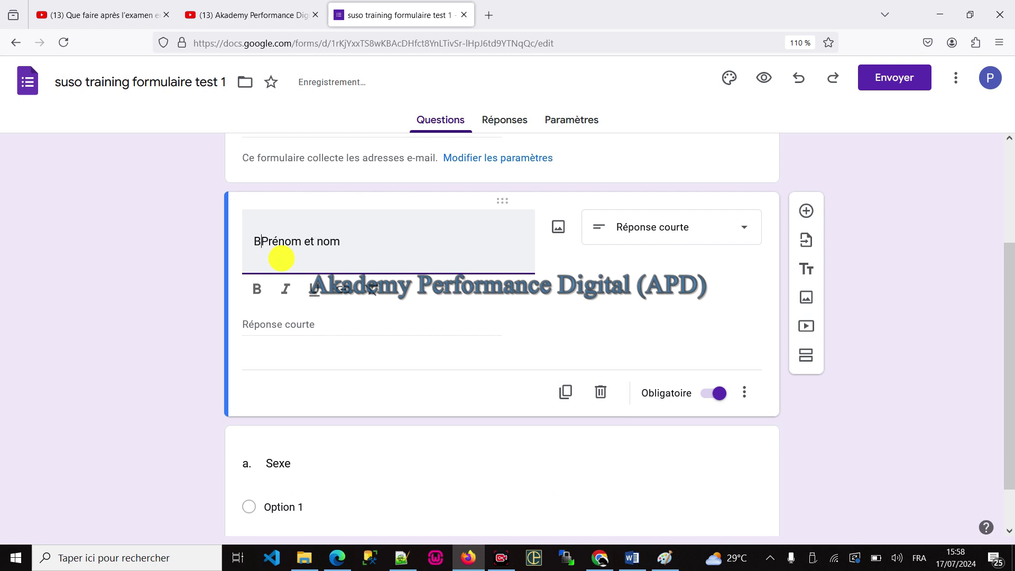
text(01.)
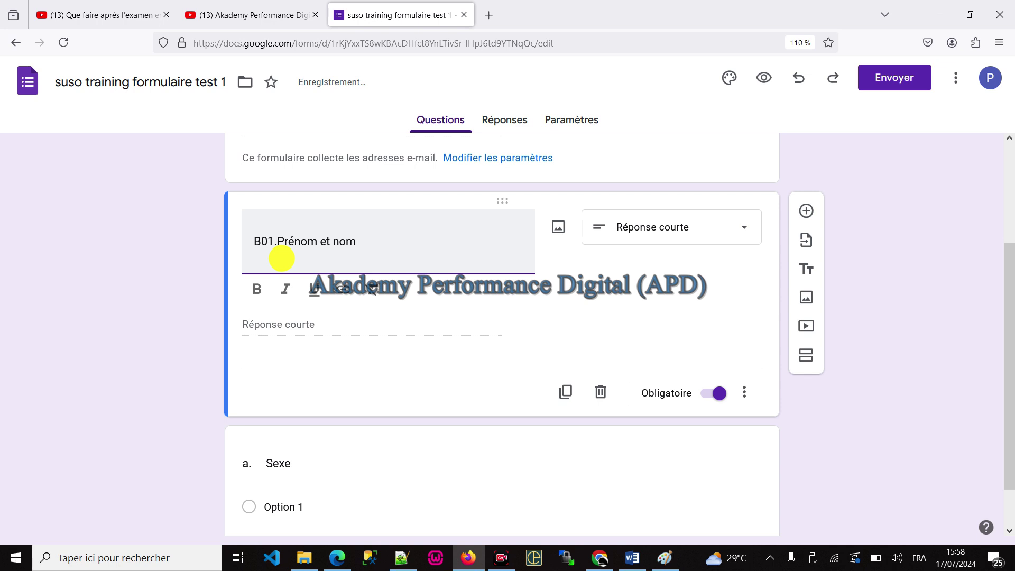
click(278, 463)
key(Left)
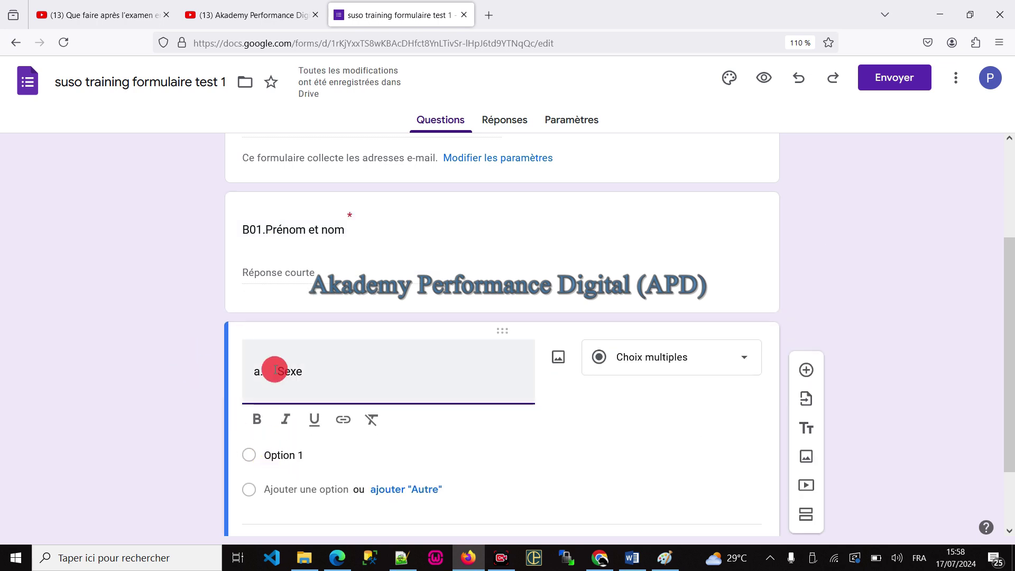
key(BackSpace)
key(BackSpace)
key(BackSpace)
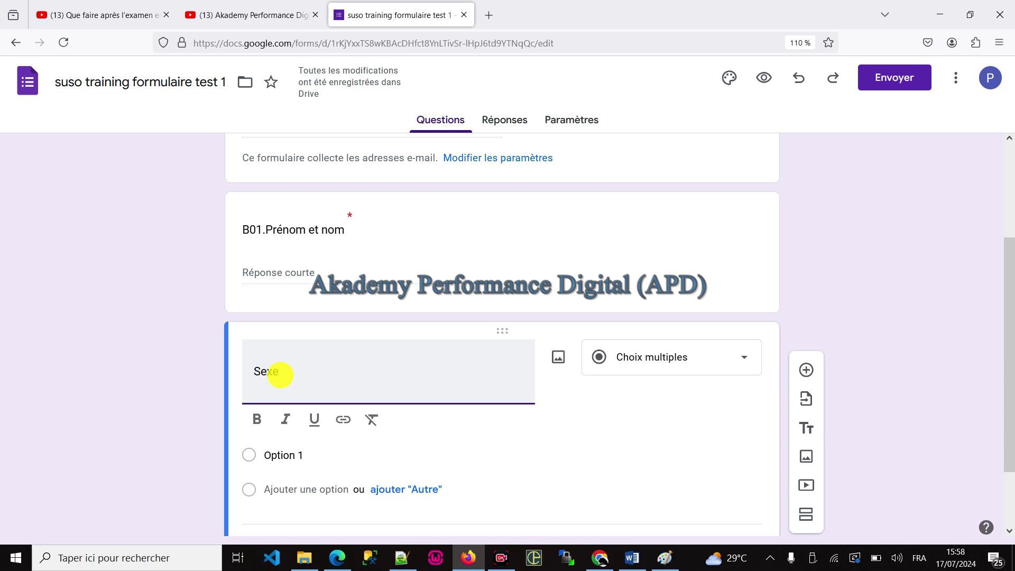
text(B02.)
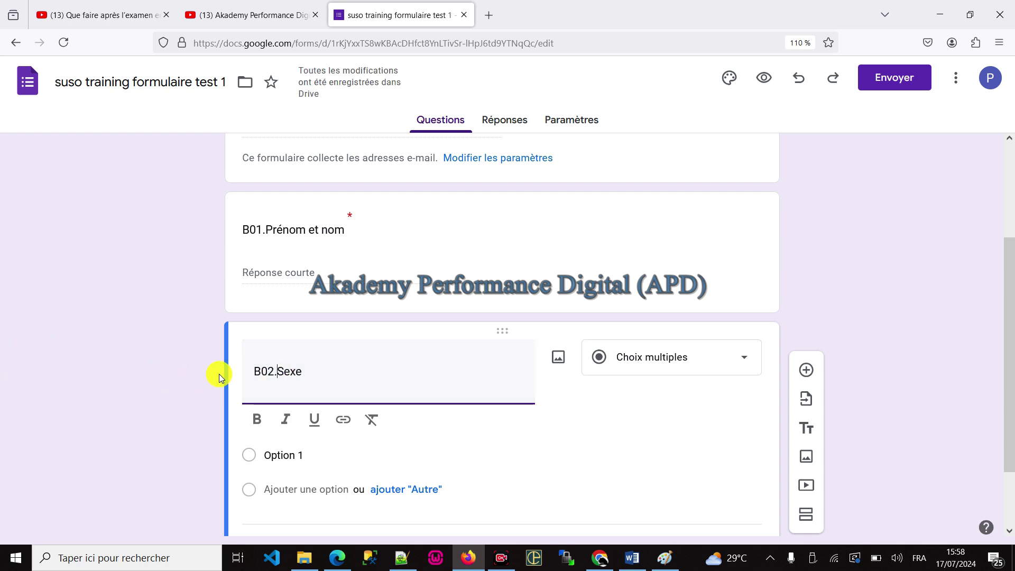
Step: Set the B02.Sexe question type to Réponse courte
scroll(253, 357, down, 2)
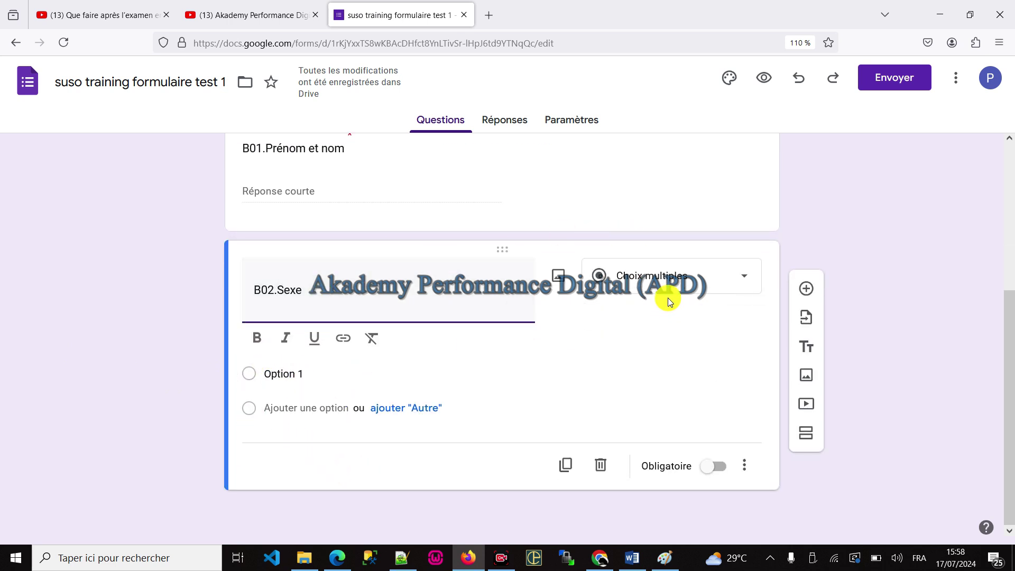
click(667, 283)
click(668, 108)
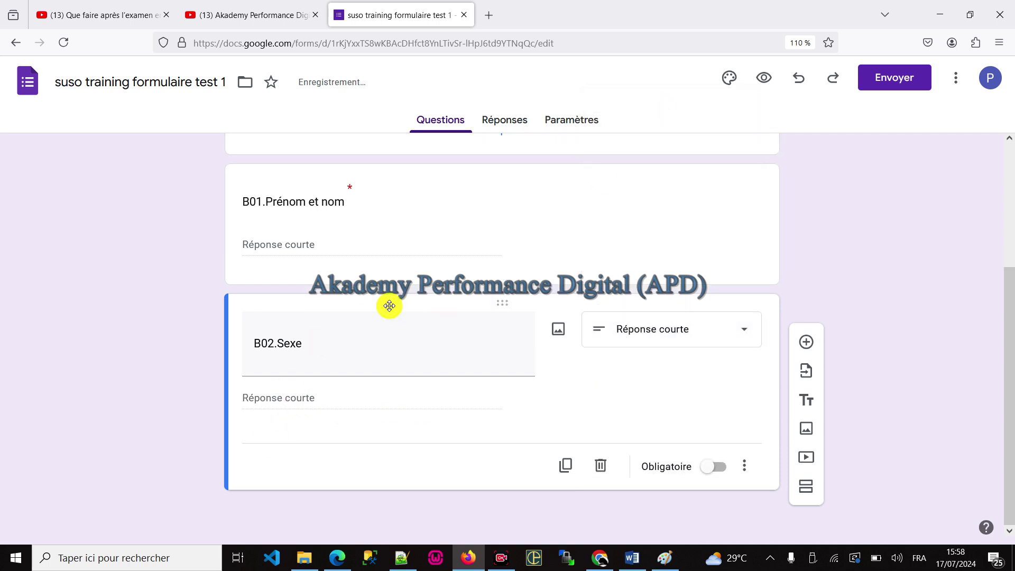
Step: Add 'masculin' and 'féminin' lines below the URL in the Notepad++ notes, then return to Firefox
click(401, 558)
key(End)
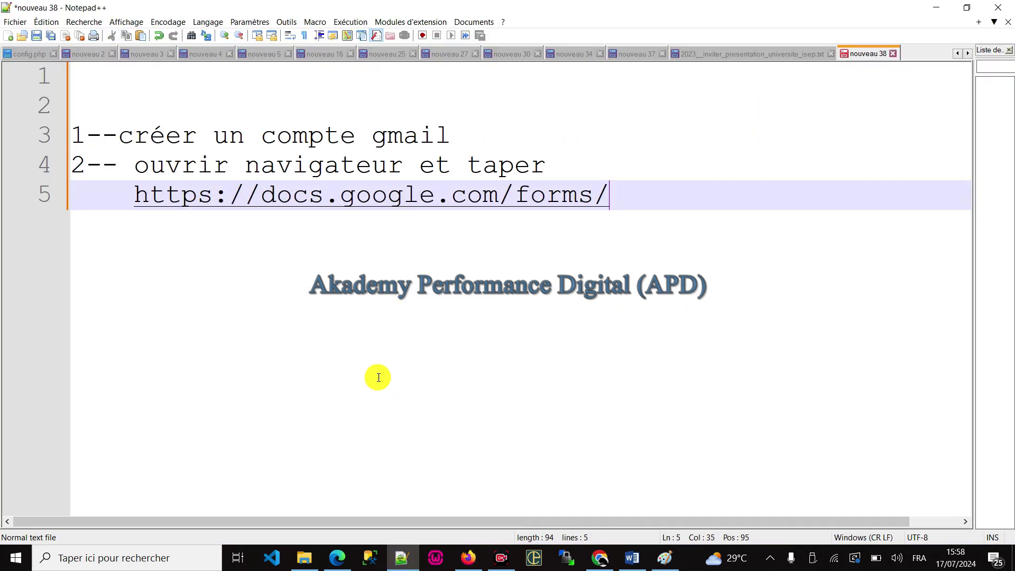
key(Return)
key(Return)
key(Return)
key(Return)
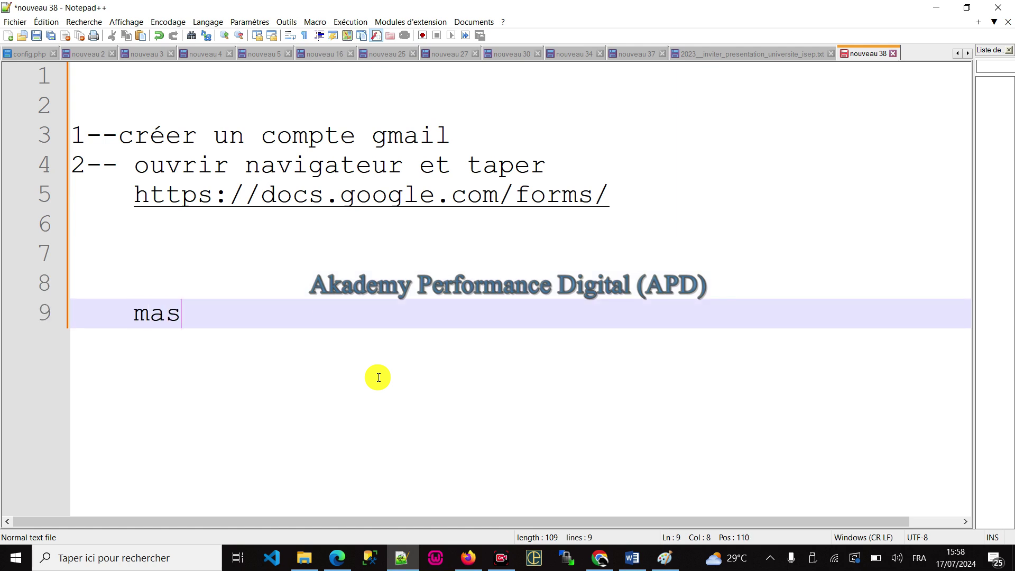
key(Return)
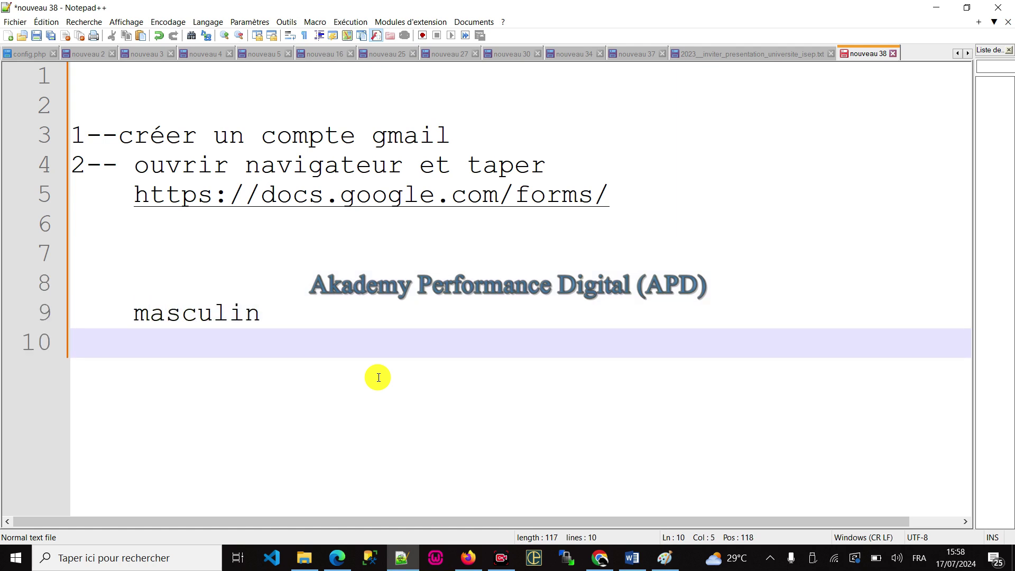
text(f)
key(Return)
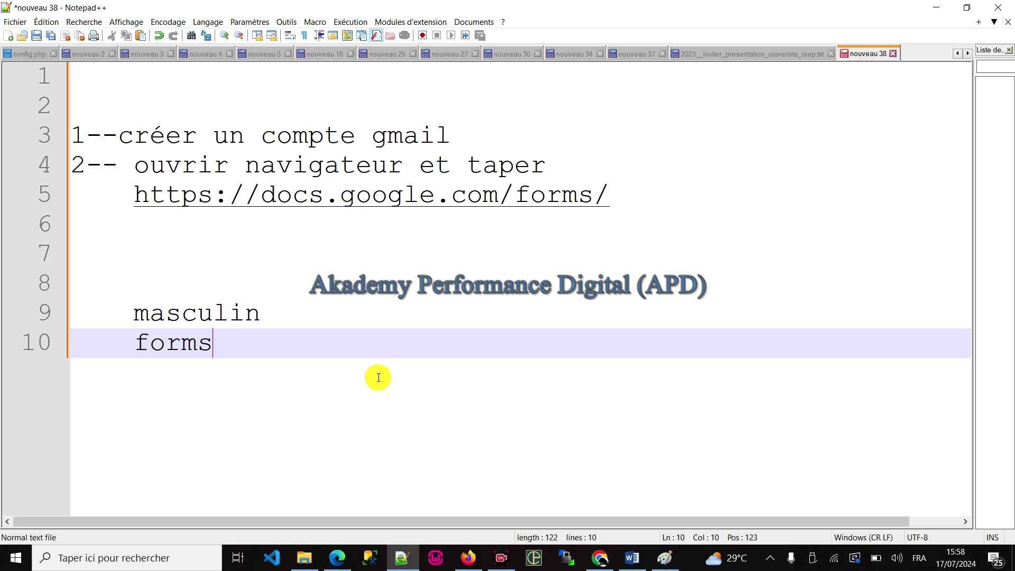
key(BackSpace)
key(Return)
text(féminin)
key(Return)
text(fem.)
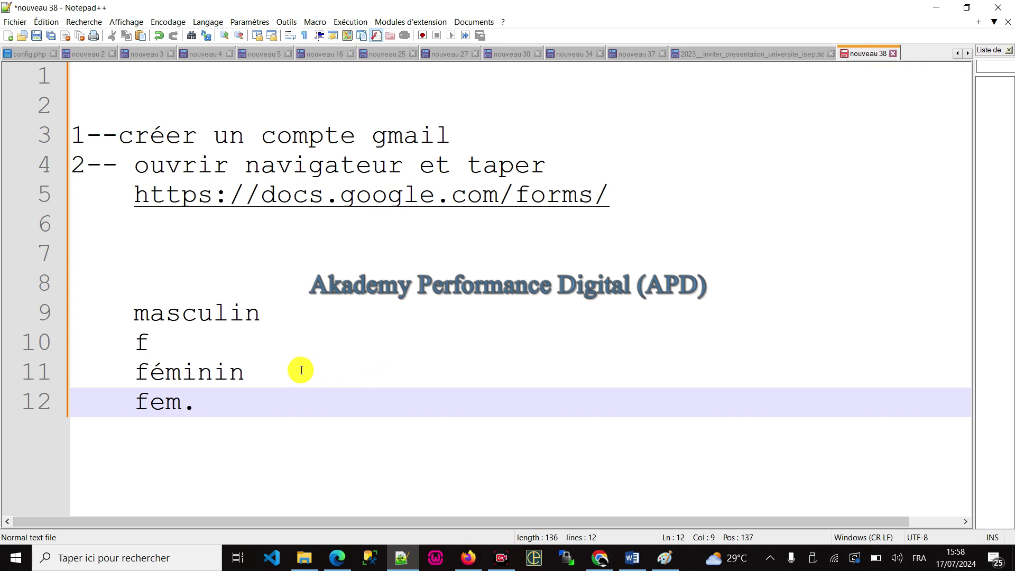
drag(208, 394, 30, 333)
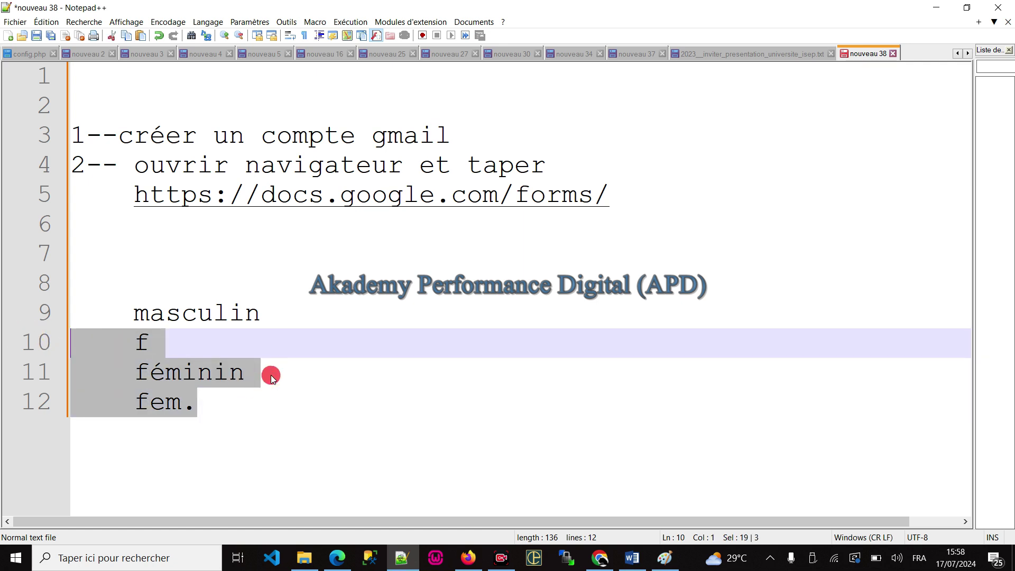
click(271, 377)
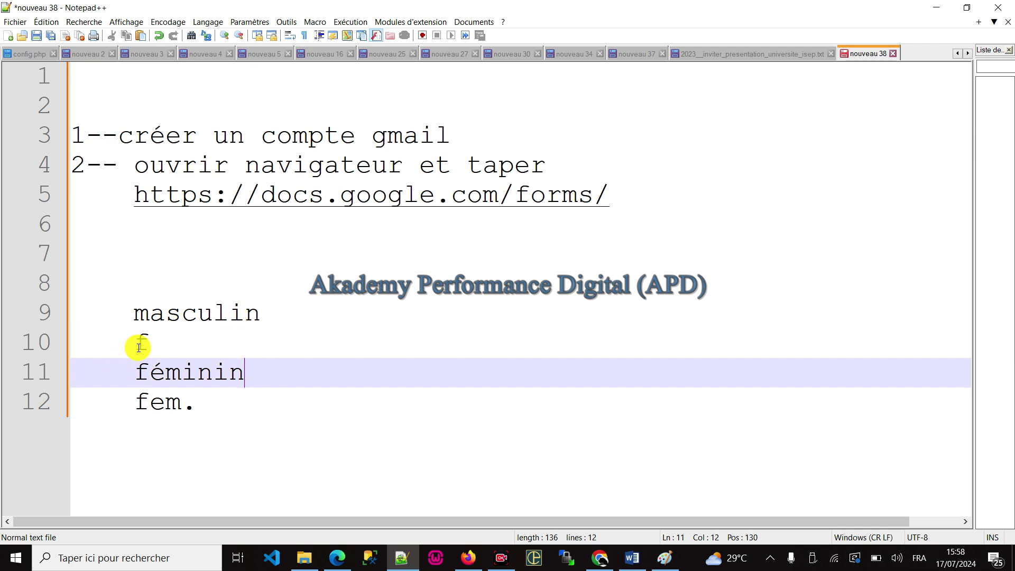
key(alt+Tab)
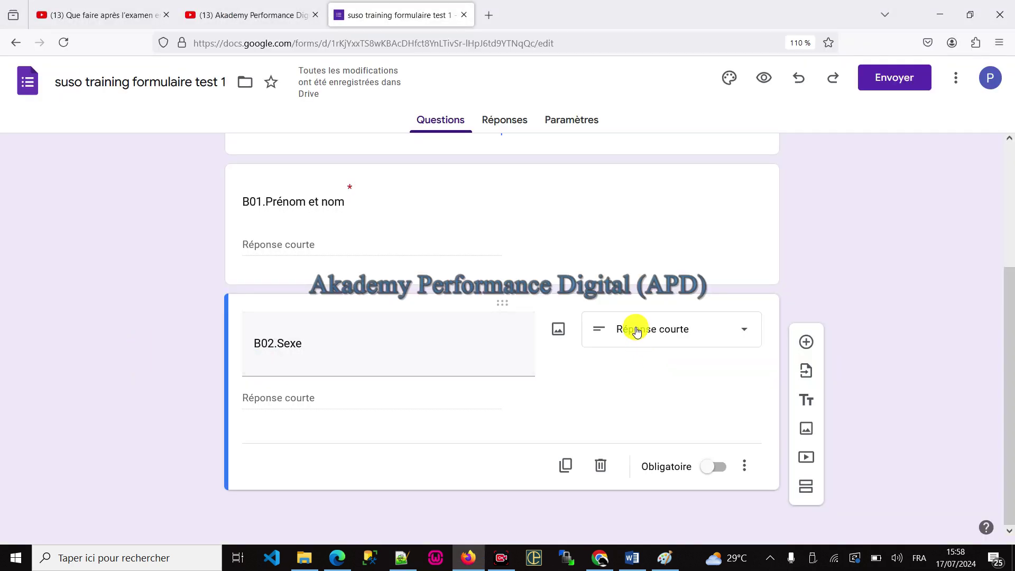
Step: Make B02.Sexe a Choix multiples question with options Masculin and Féminin
click(642, 329)
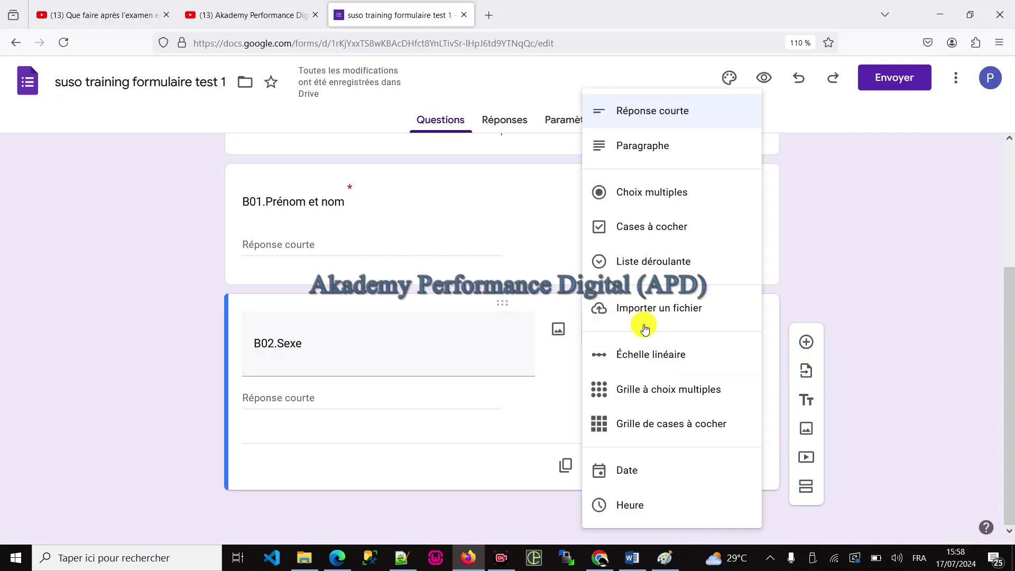
click(654, 193)
click(281, 408)
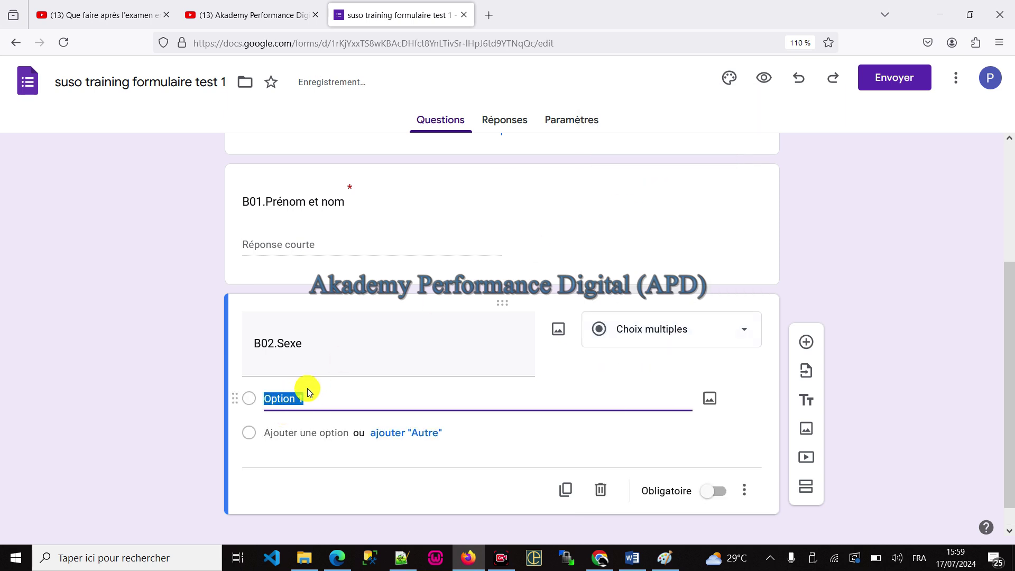
text(S)
key(BackSpace)
text(Mas)
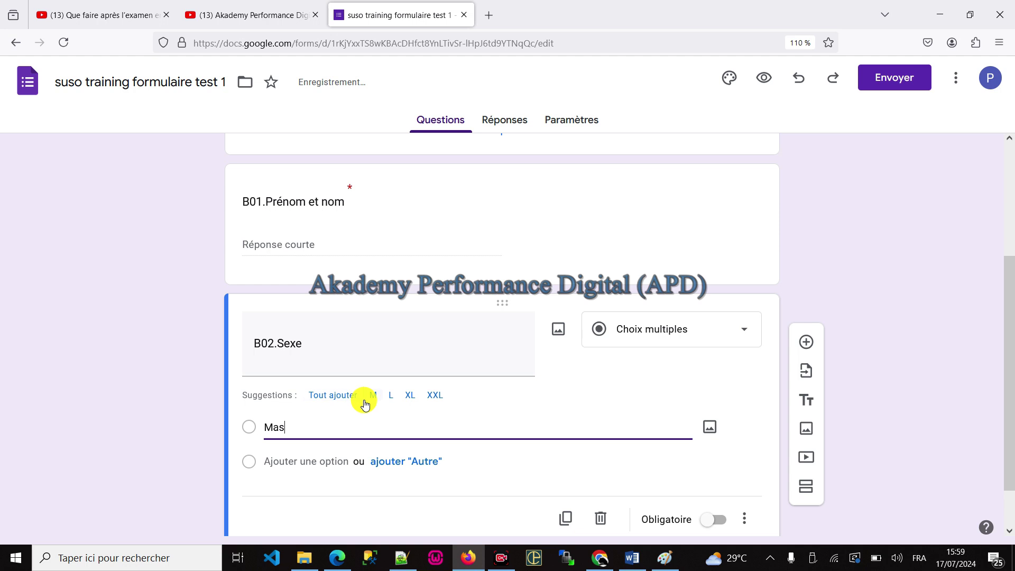
text(culin)
click(312, 460)
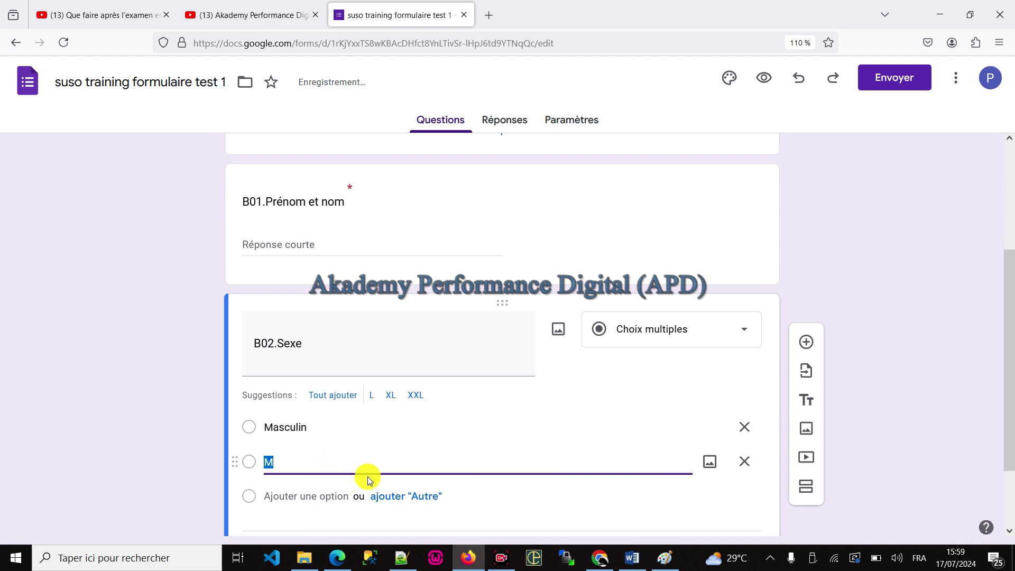
text(Féminin)
click(190, 469)
Step: Keep the multiple-choice type and switch on Obligatoire for B02.Sexe
scroll(443, 347, down, 2)
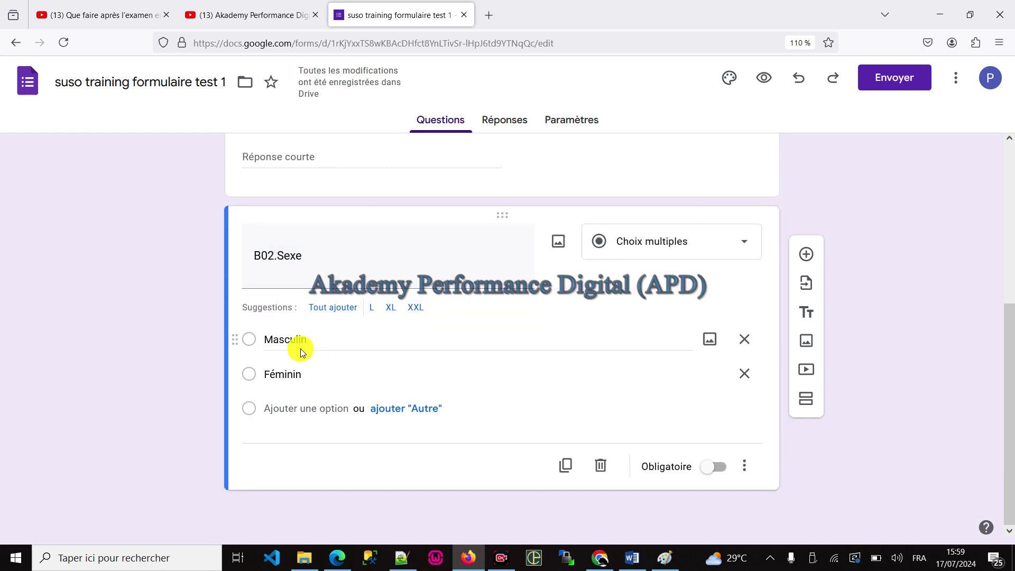
click(740, 242)
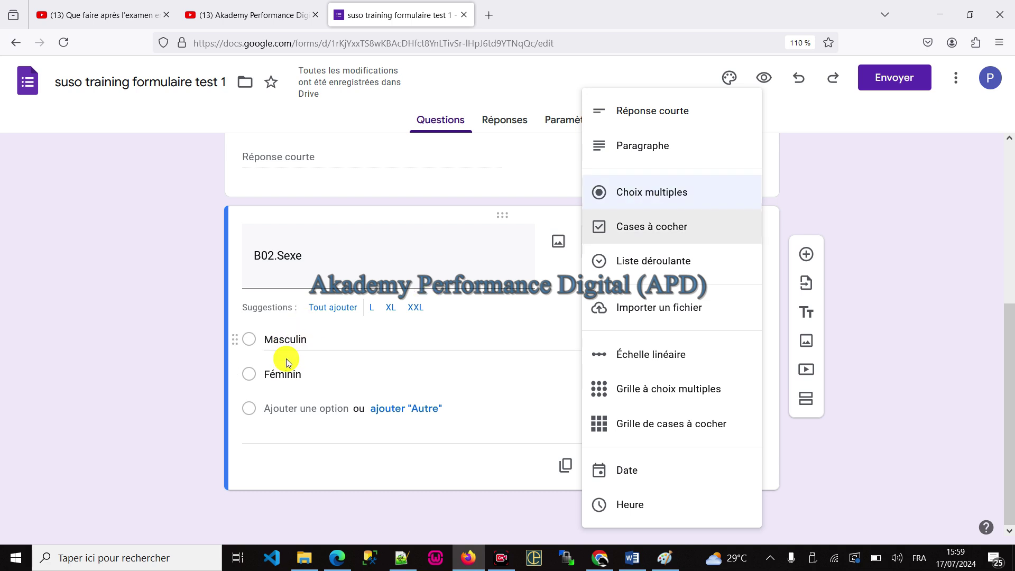
click(195, 381)
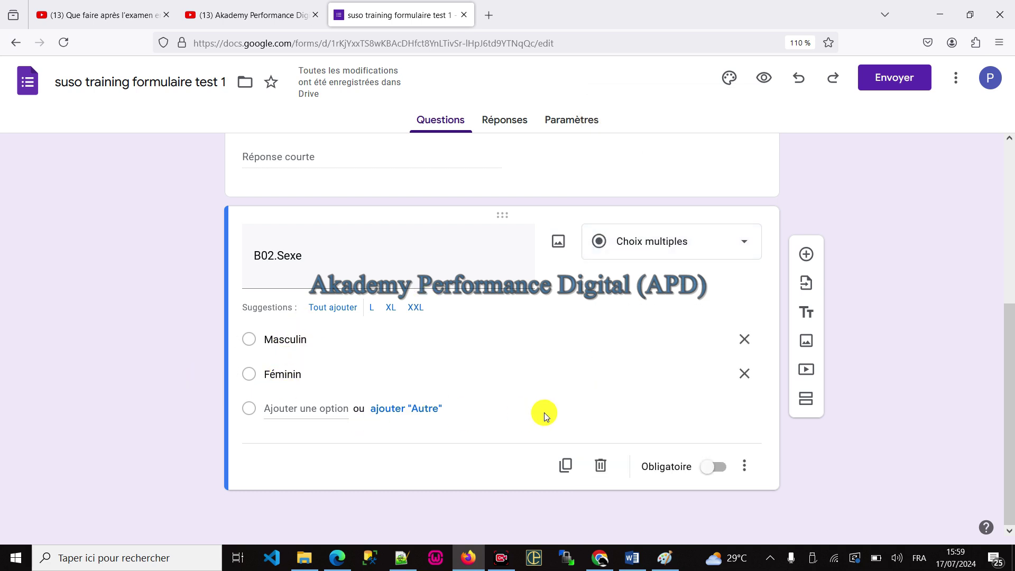
click(715, 472)
Step: Open the respondent preview in a new tab, close it, and switch to the Edge window
scroll(576, 331, up, 5)
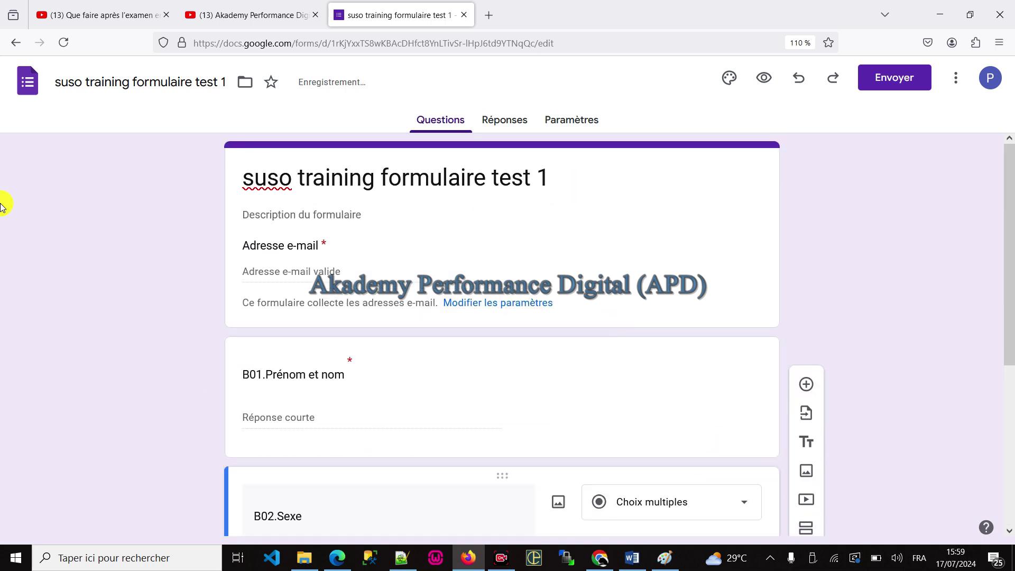
click(331, 183)
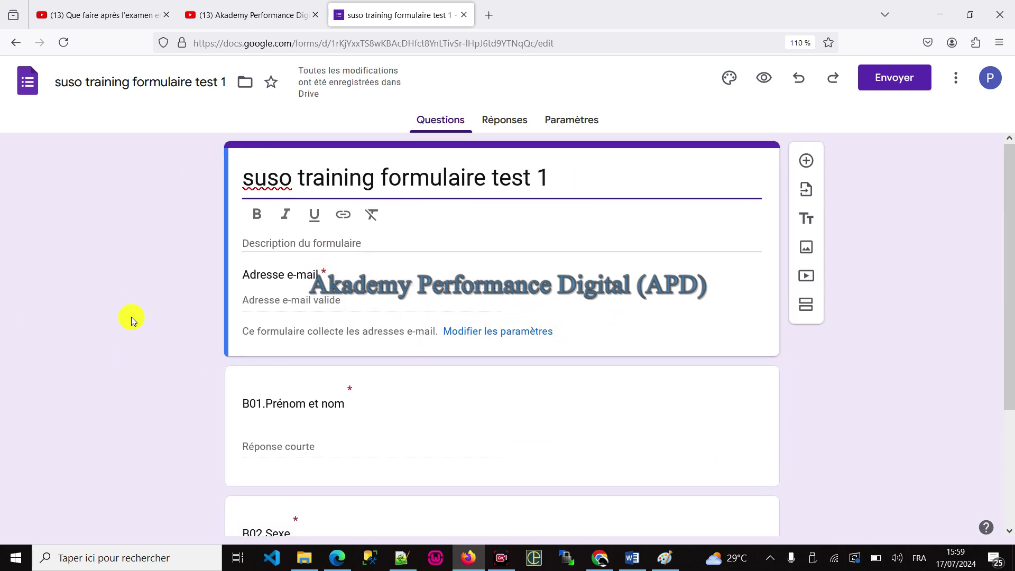
click(767, 75)
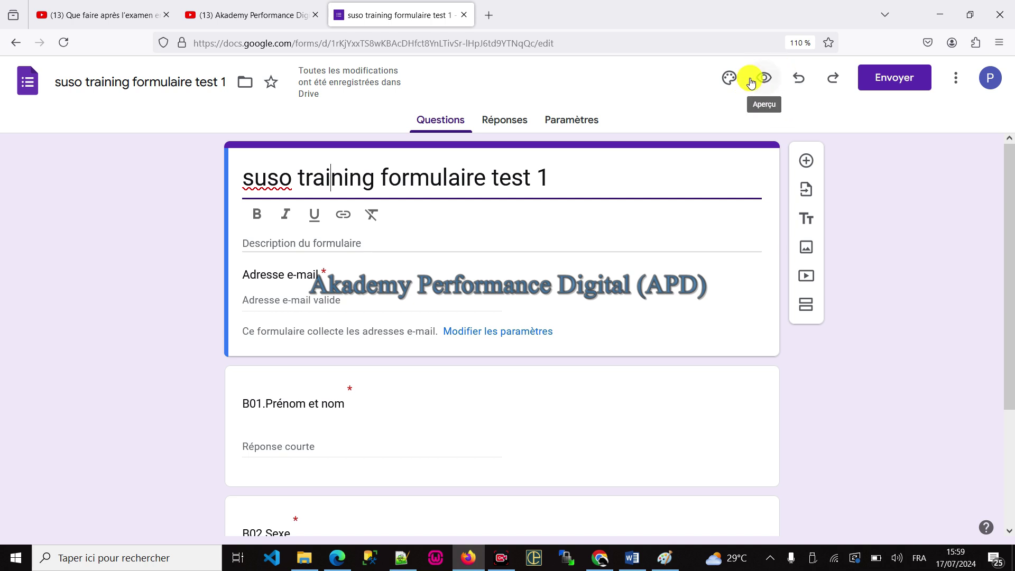
click(764, 79)
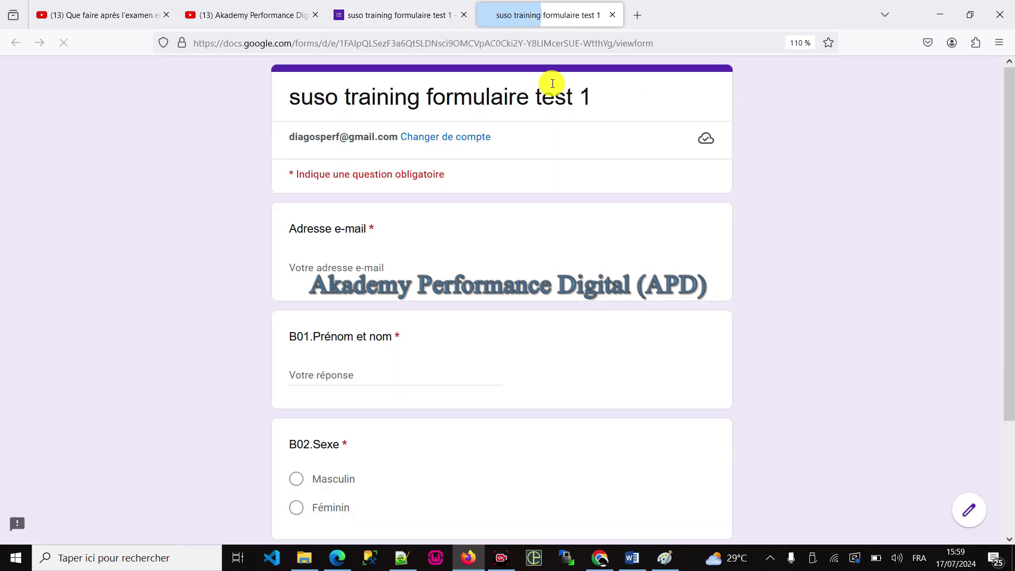
click(508, 43)
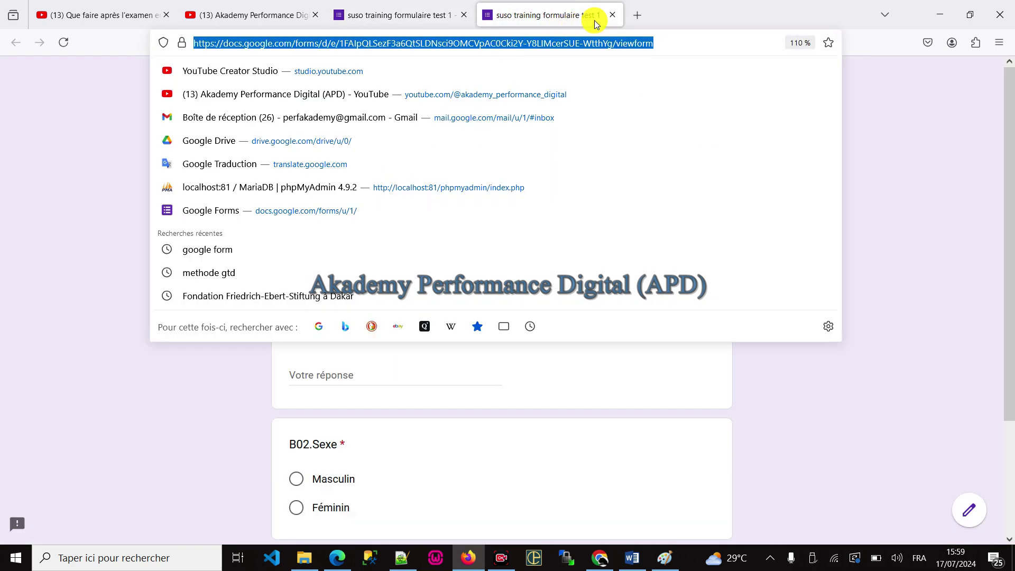
click(612, 15)
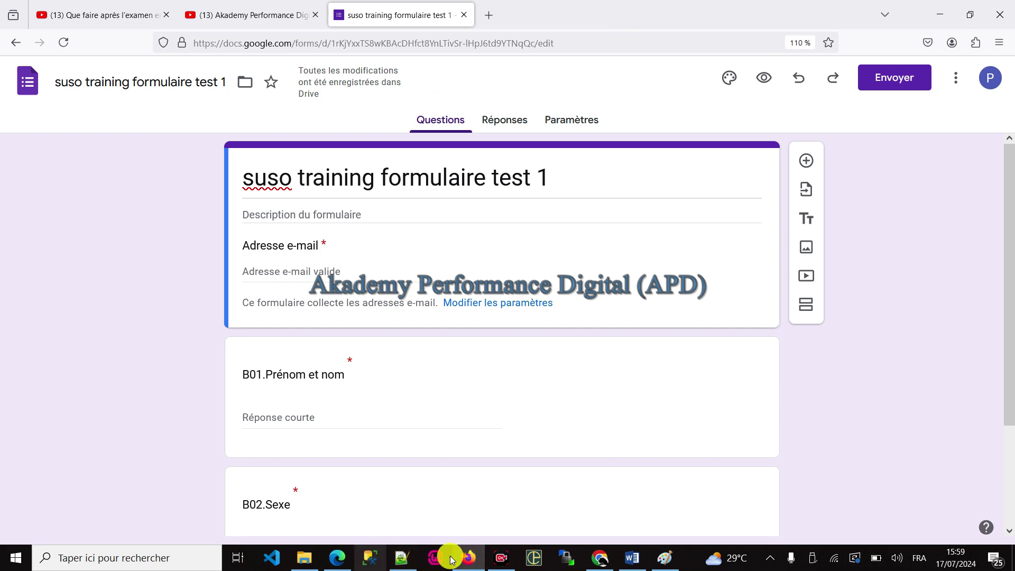
click(336, 557)
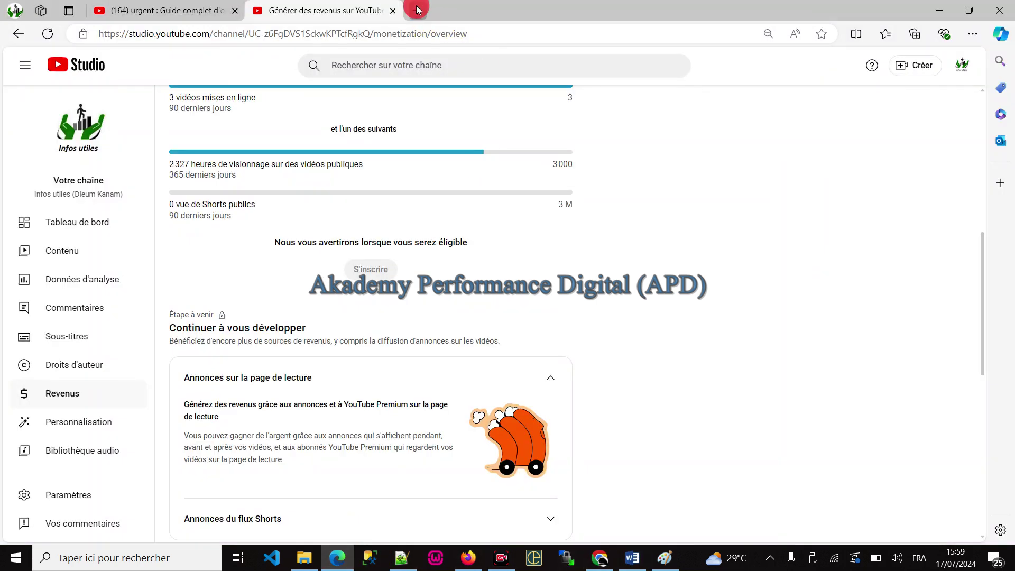
Step: Load the pasted form link in a new Edge tab
click(417, 10)
text(https://docs.google.com/forms/d/e/1FAIpQLSezF3a6QtSLDNsci9OMCVpAC0Cki2Y-Y8LIMcerSUE-WtthYg/viewform)
key(Return)
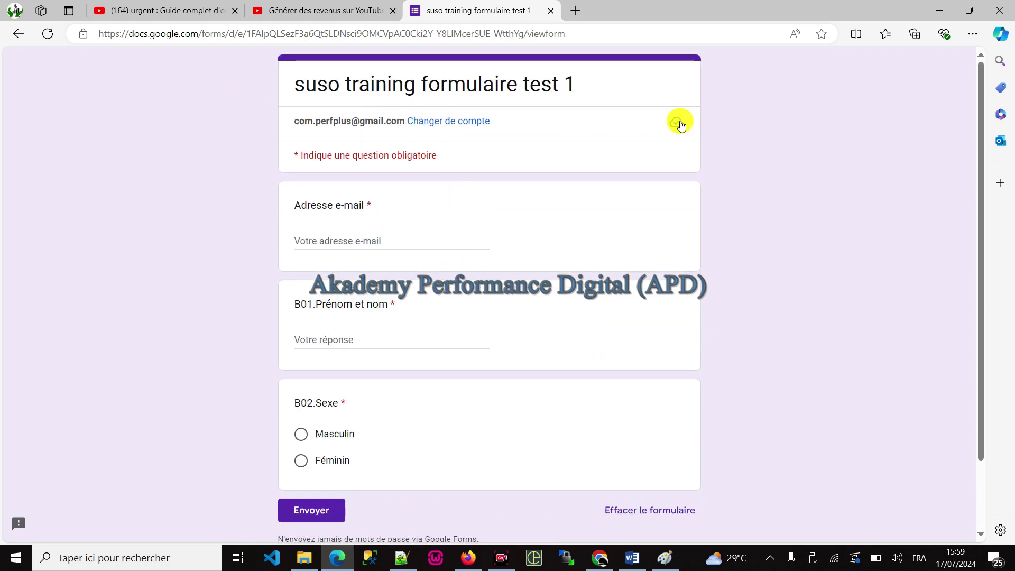
Step: Fill a test response with an e-mail, a full name and Féminin, then request clearing it
click(351, 238)
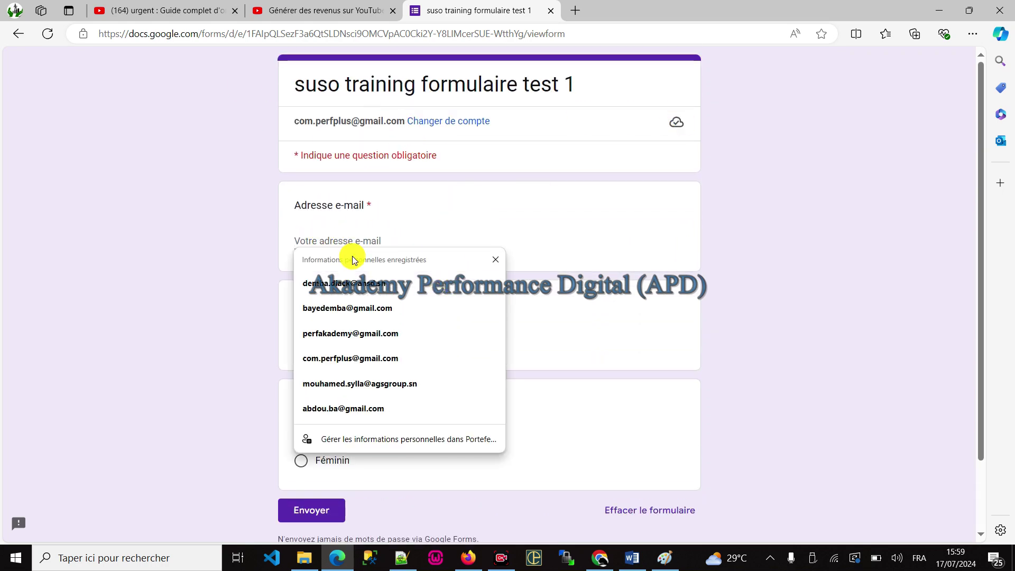
click(636, 248)
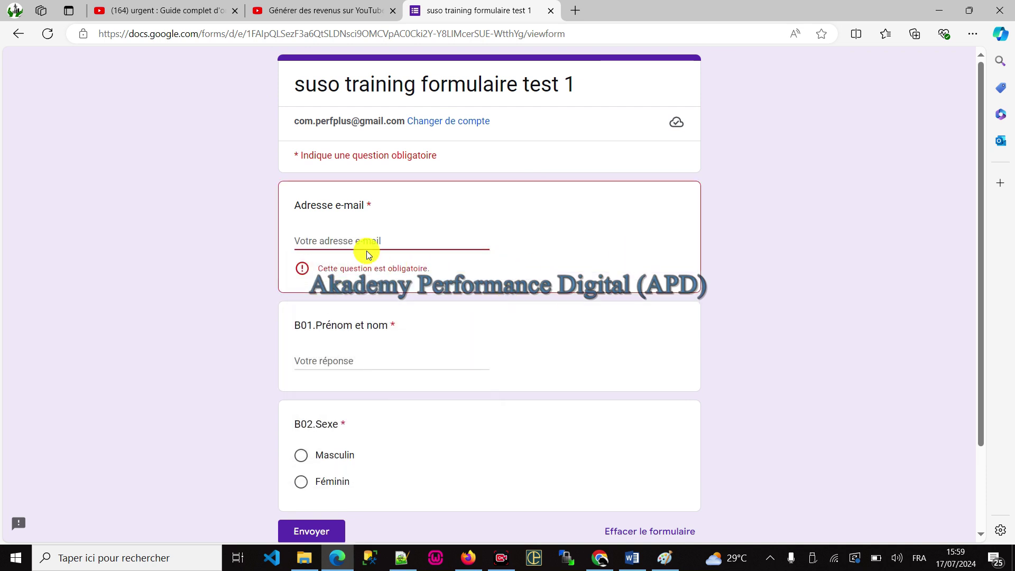
click(363, 231)
text(tes@ssss.s)
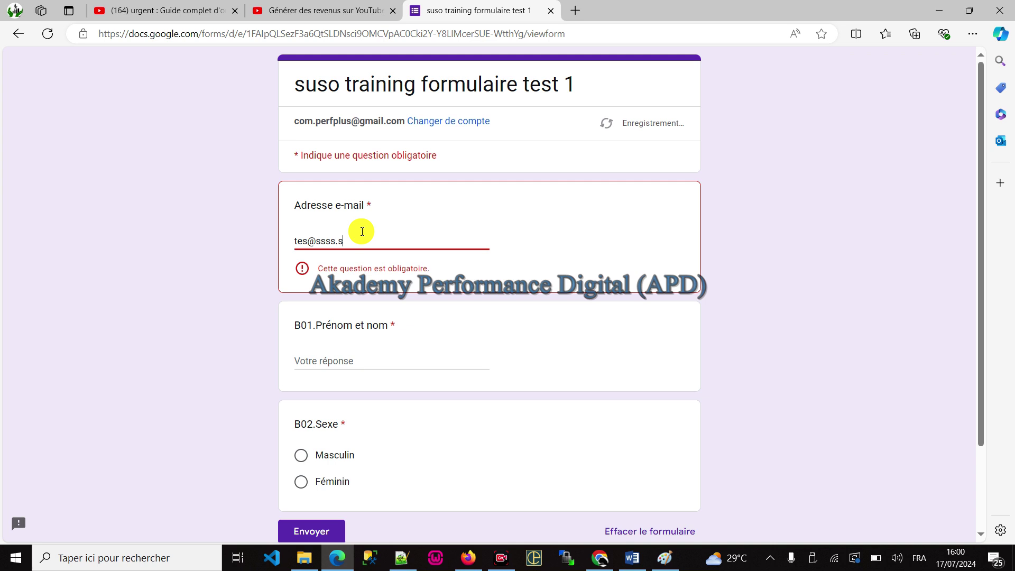
text(f)
scroll(408, 224, down, 3)
click(315, 249)
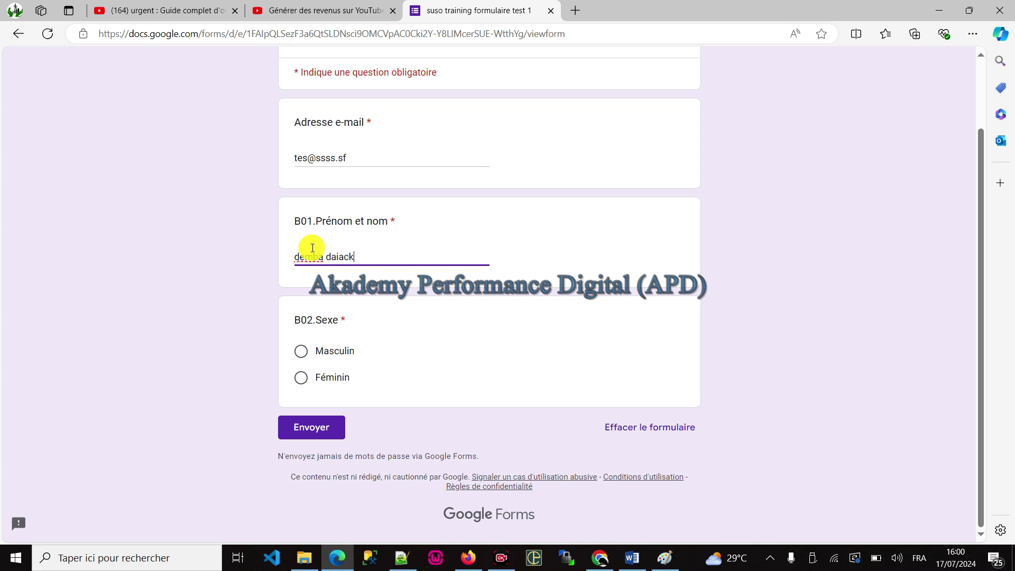
click(329, 351)
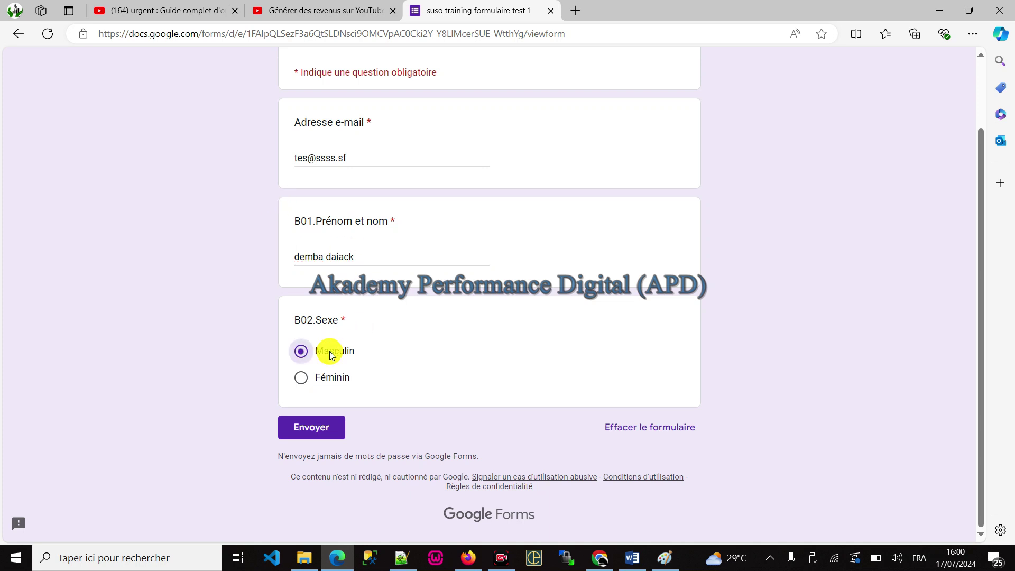
click(320, 377)
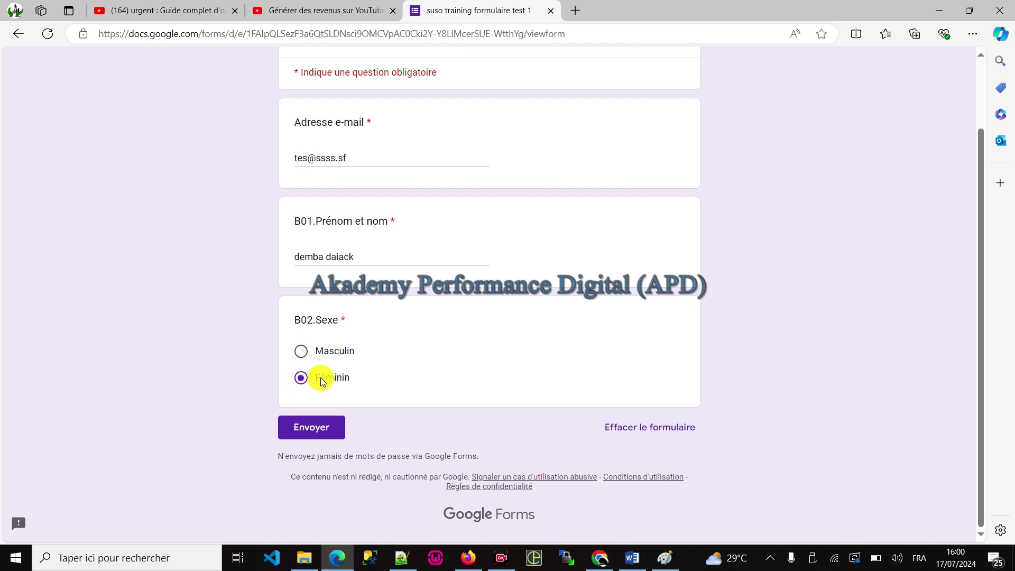
click(642, 428)
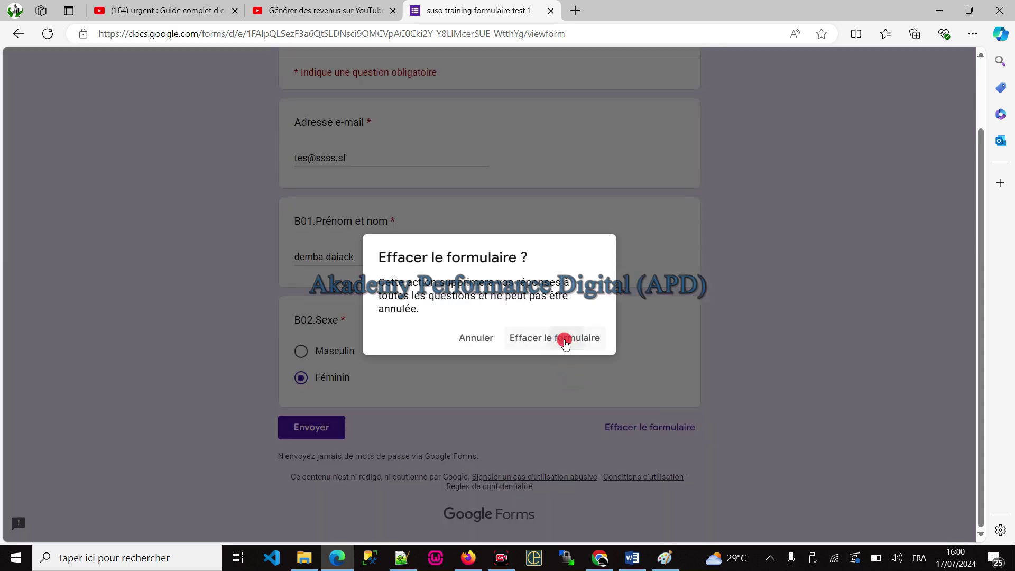
Step: Clear the form and enter 'azerty' as the new e-mail answer
click(562, 340)
click(345, 237)
text(dsqd)
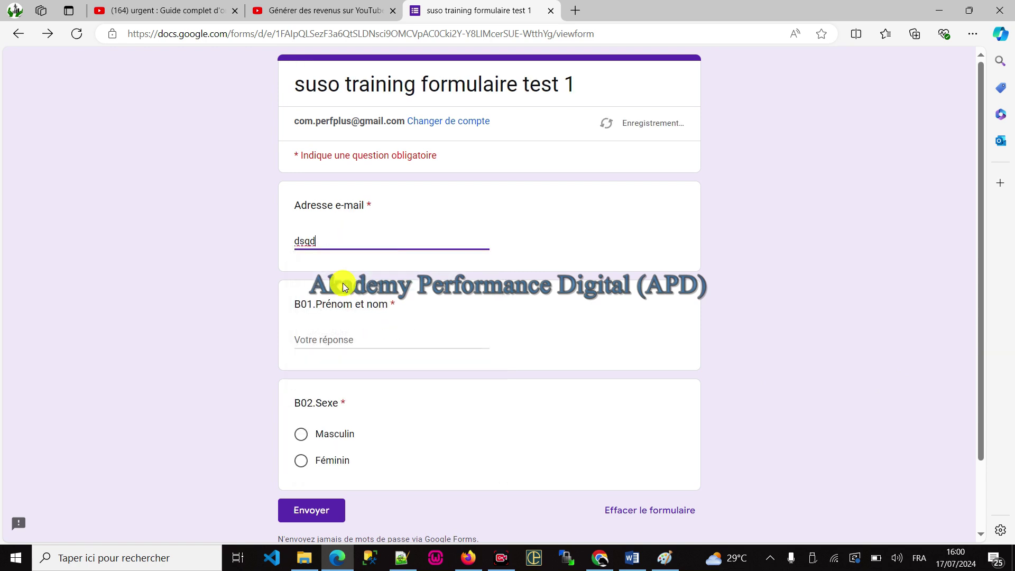
key(ctrl+a)
text(azerty)
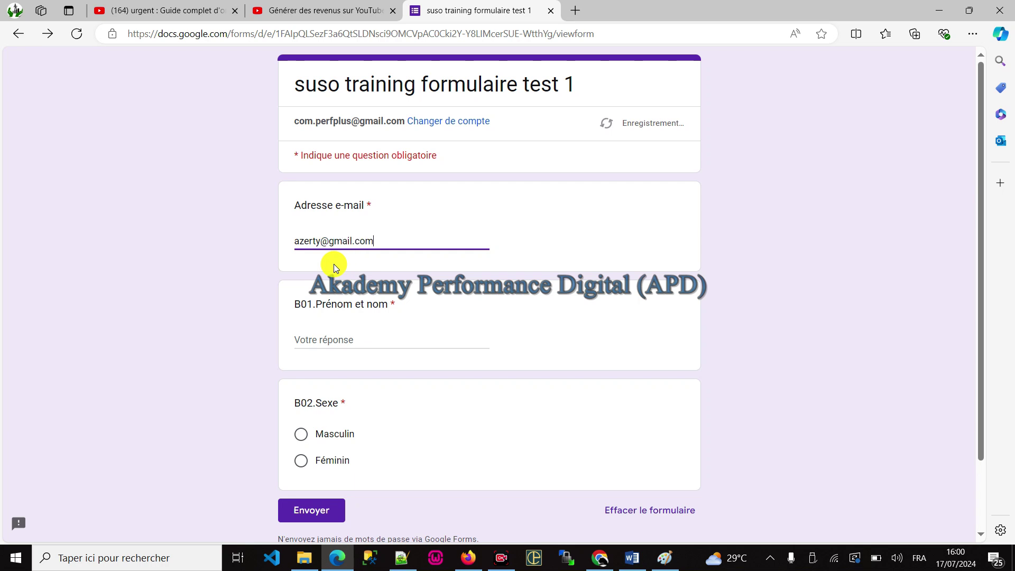
Step: Submit, add a full name, and submit again to trigger the B02.Sexe required warning
scroll(369, 452, down, 2)
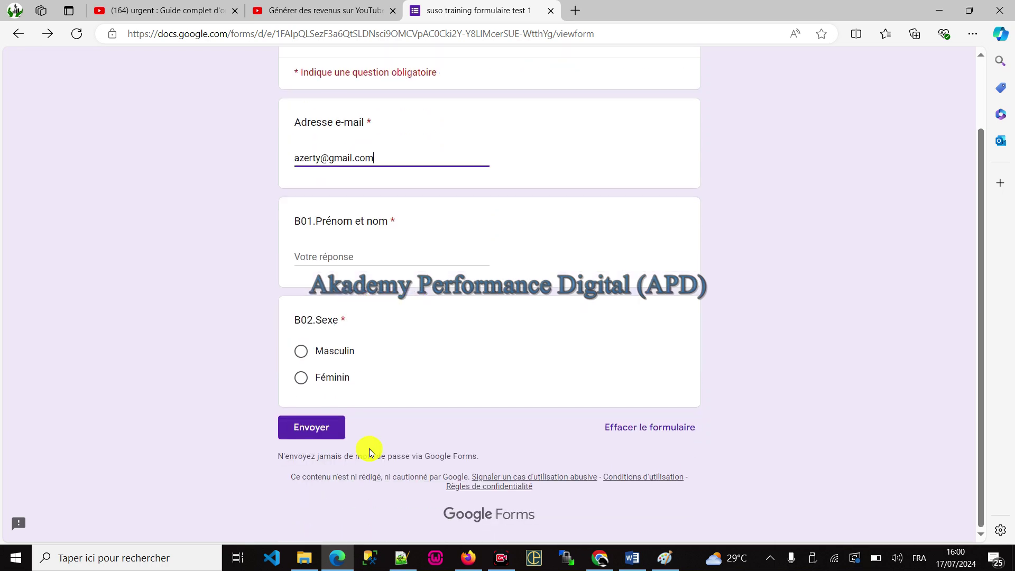
click(324, 426)
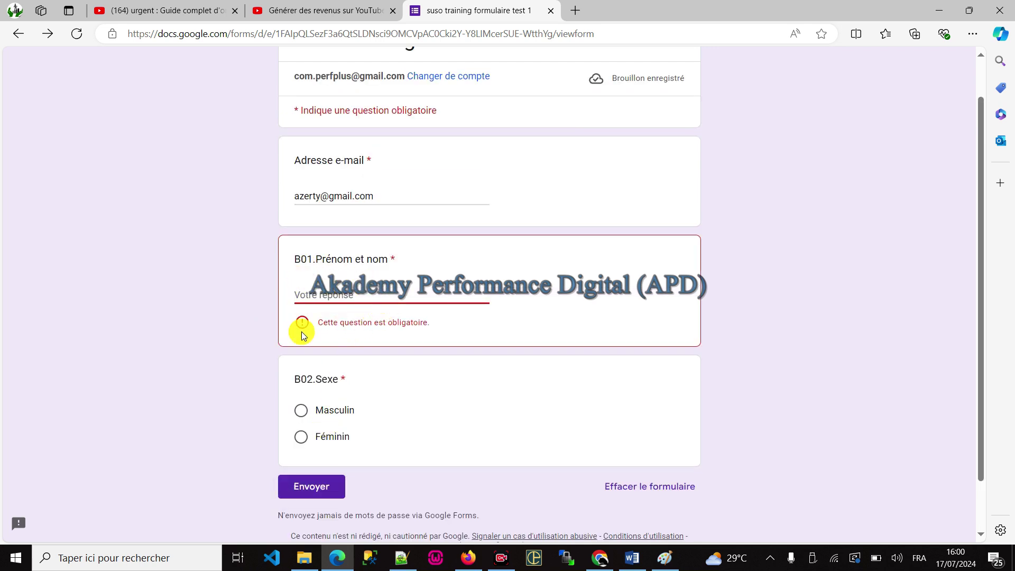
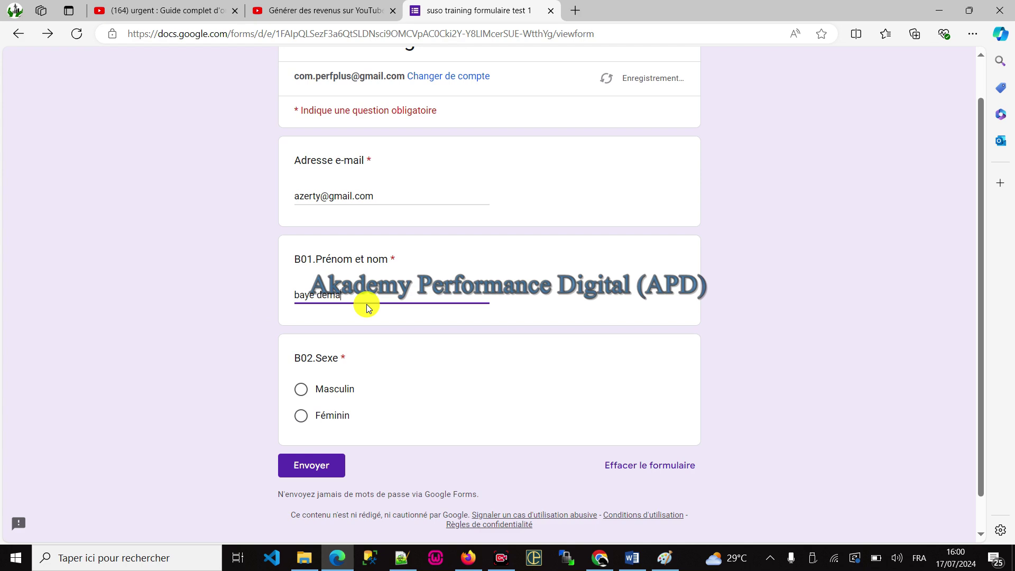
click(296, 462)
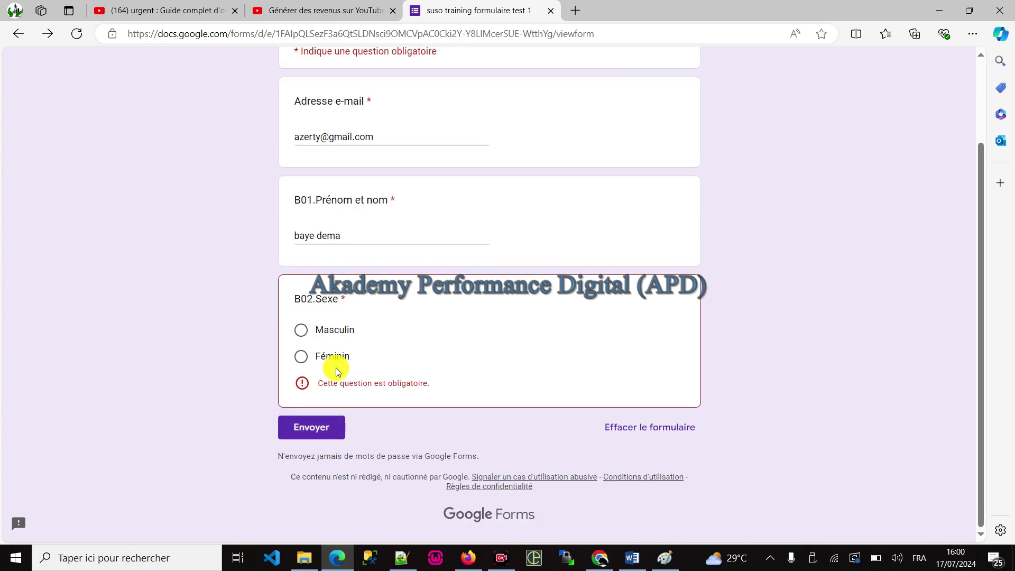
key(alt+Tab)
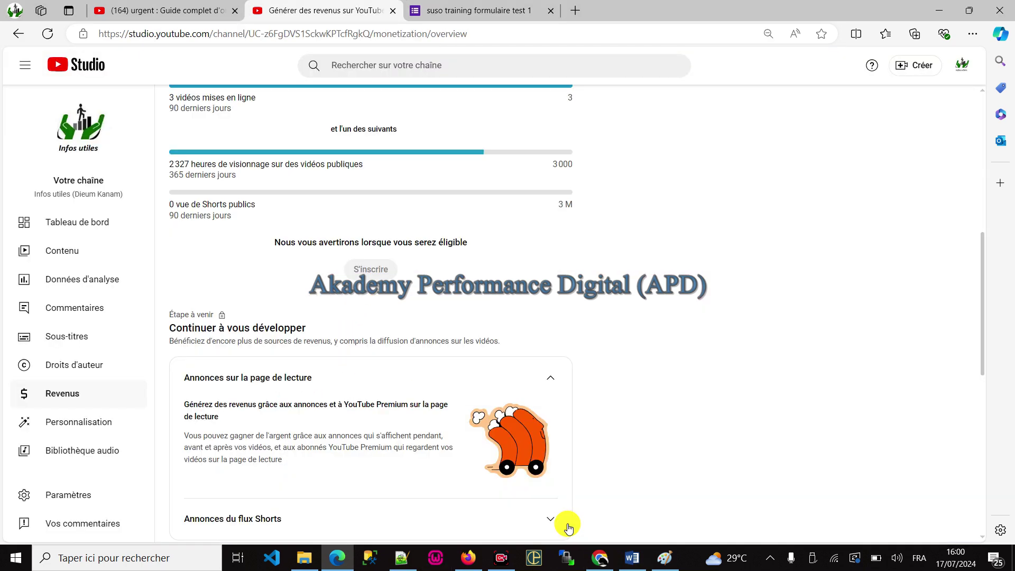
key(alt+Tab)
click(603, 558)
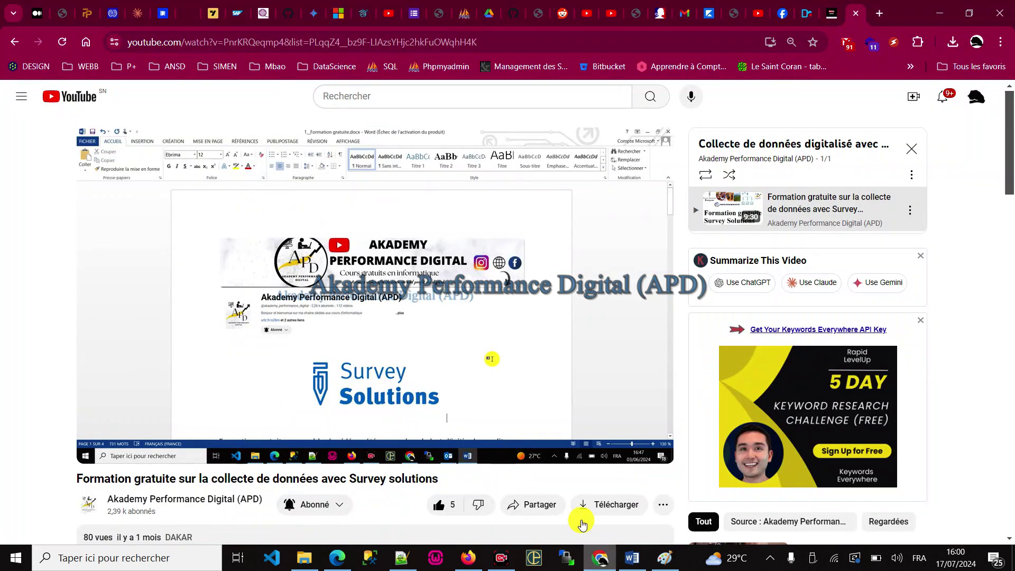
click(469, 558)
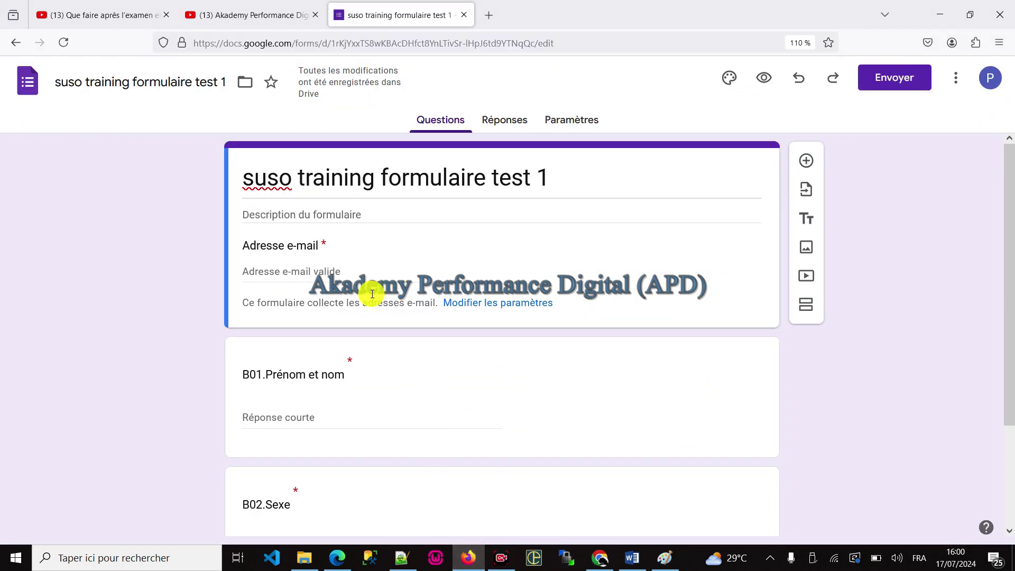
scroll(303, 436, down, 2)
click(308, 283)
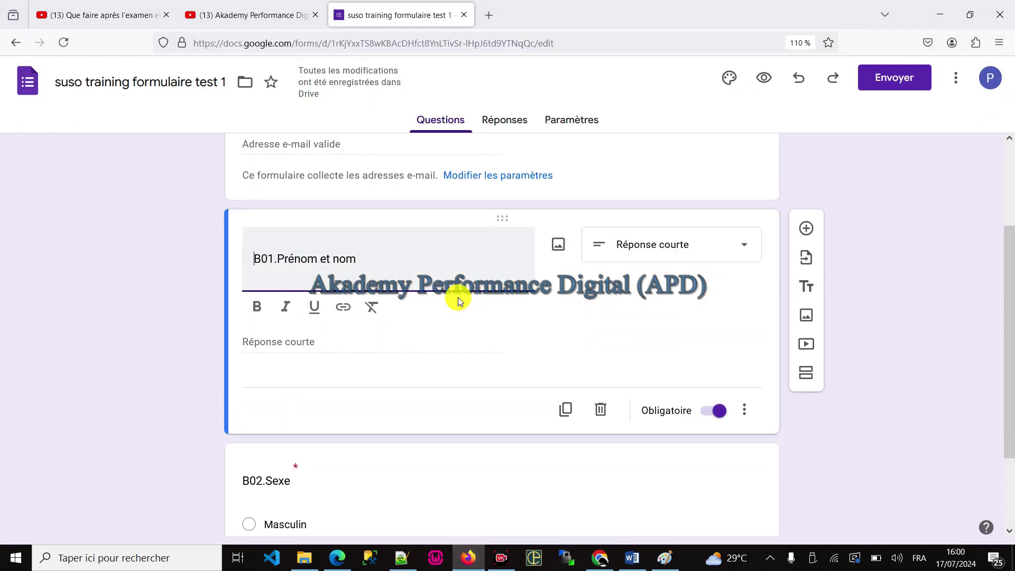
click(715, 412)
scroll(546, 370, down, 2)
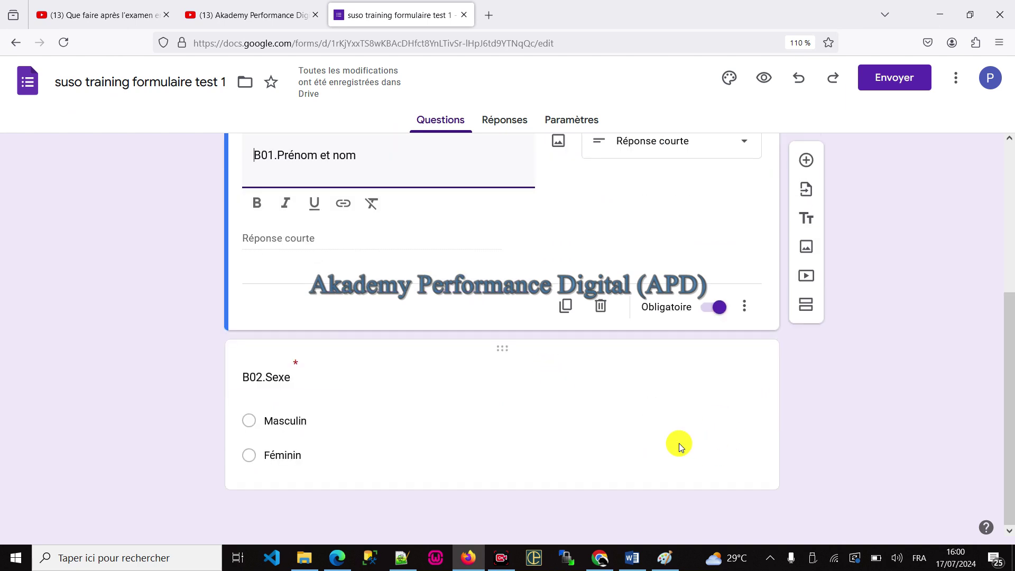
click(596, 405)
click(716, 496)
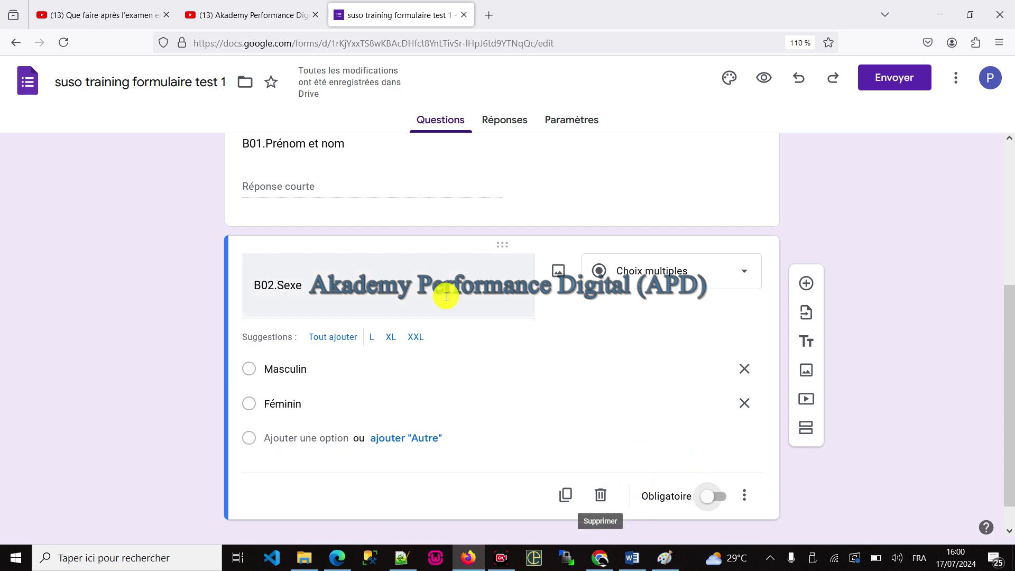
scroll(444, 299, up, 4)
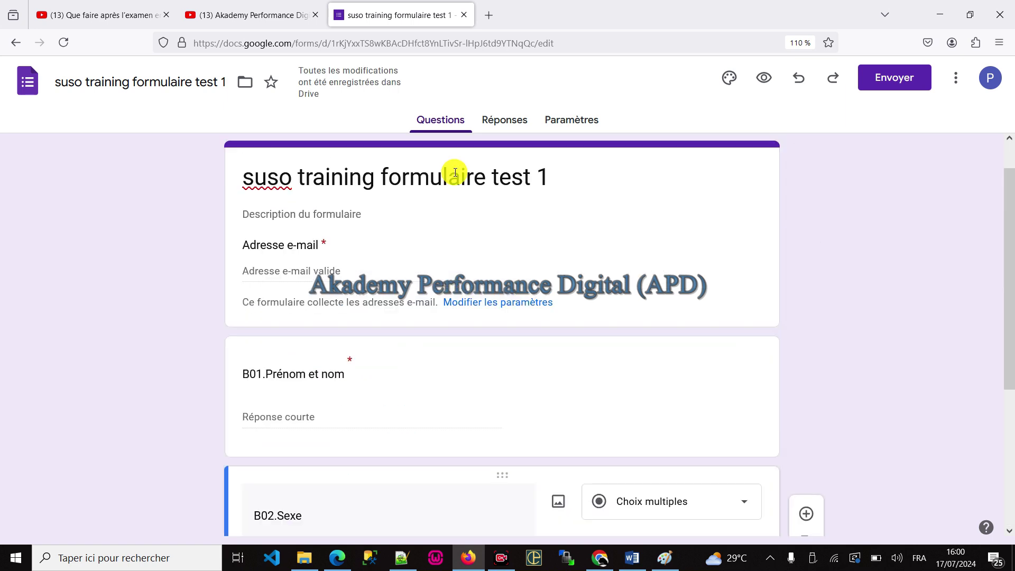
click(607, 559)
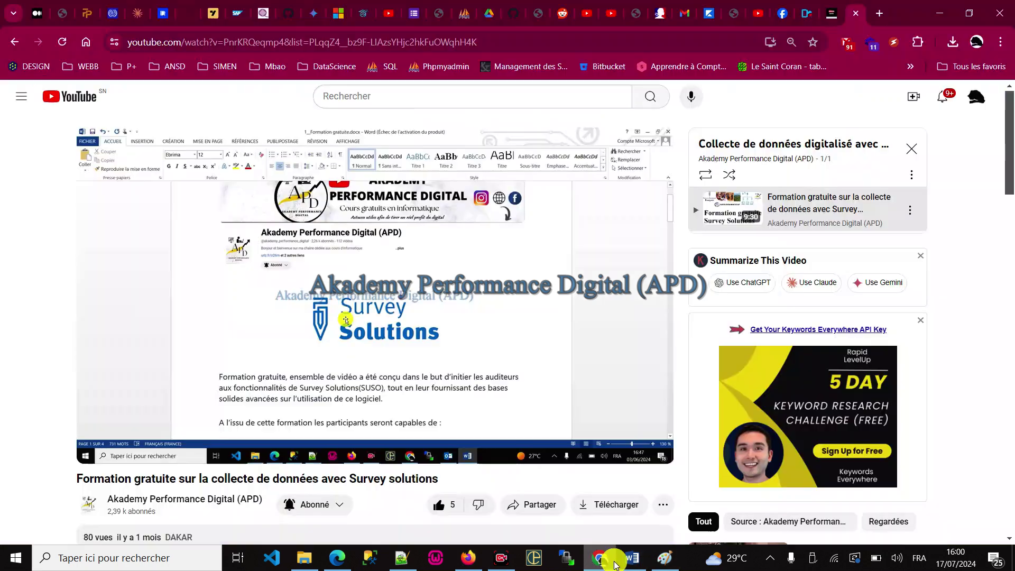
click(634, 561)
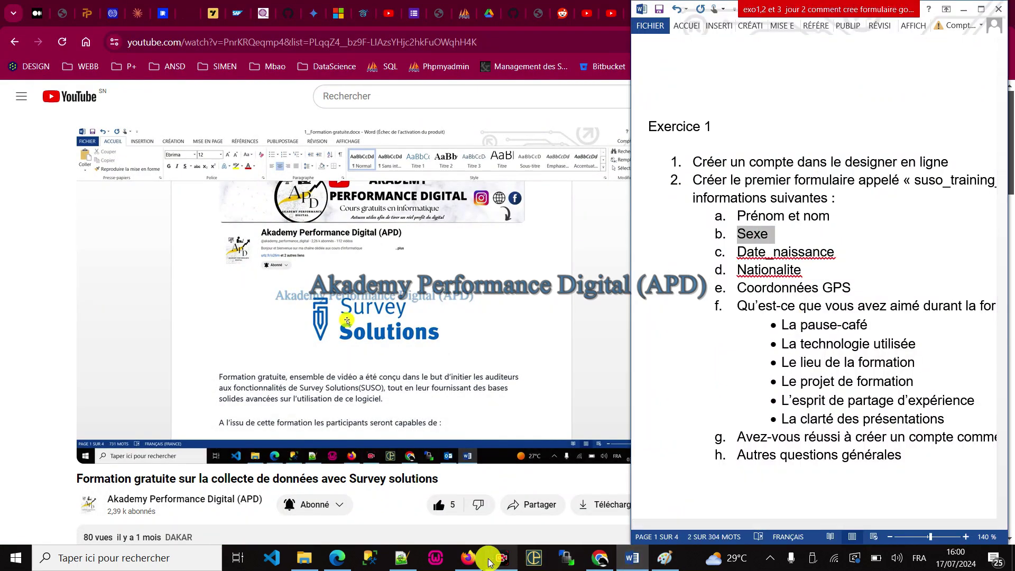
Step: Place the form editor beside the exercise document and copy the Date_naissance label
click(468, 558)
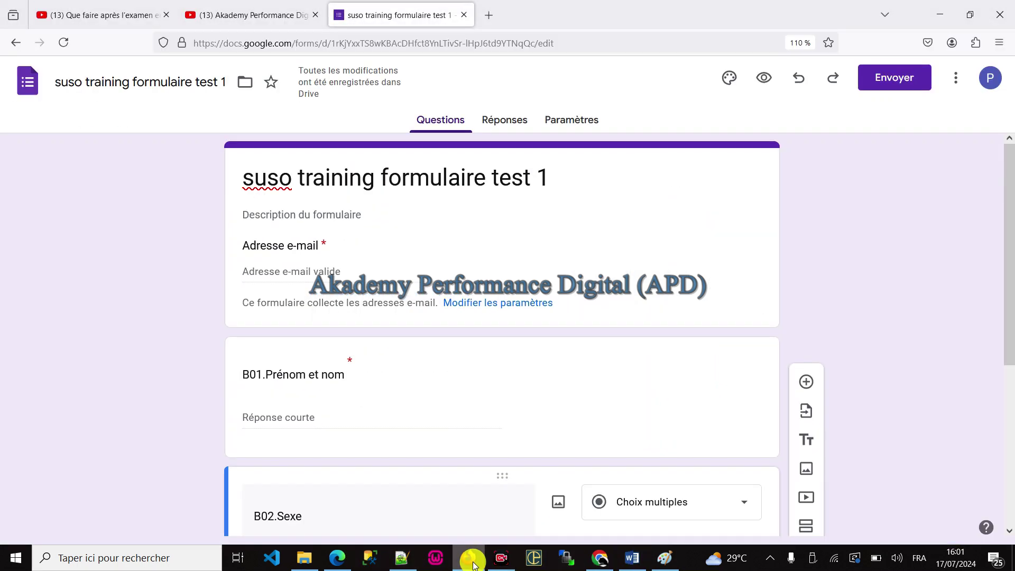
click(960, 21)
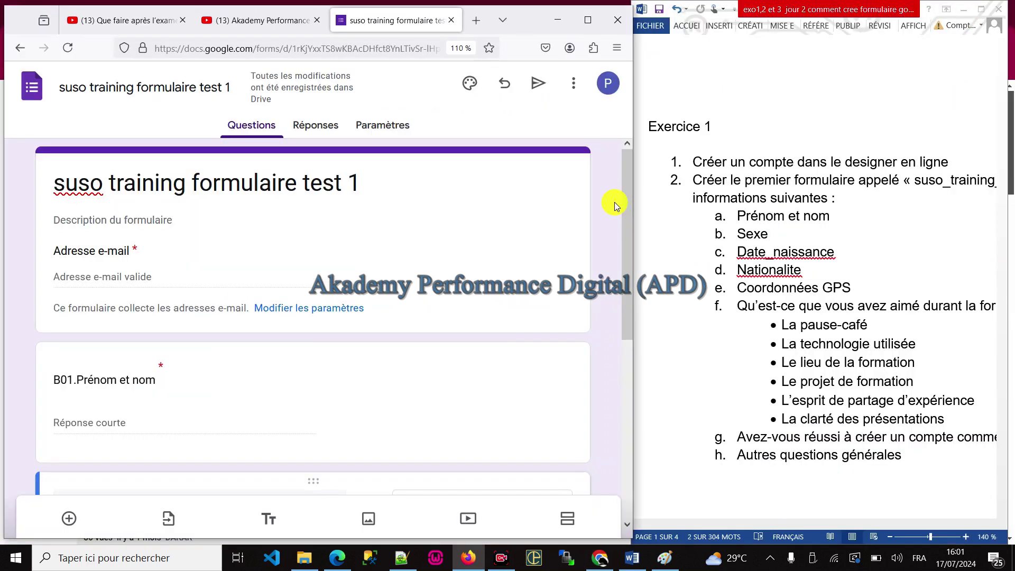
scroll(362, 301, down, 6)
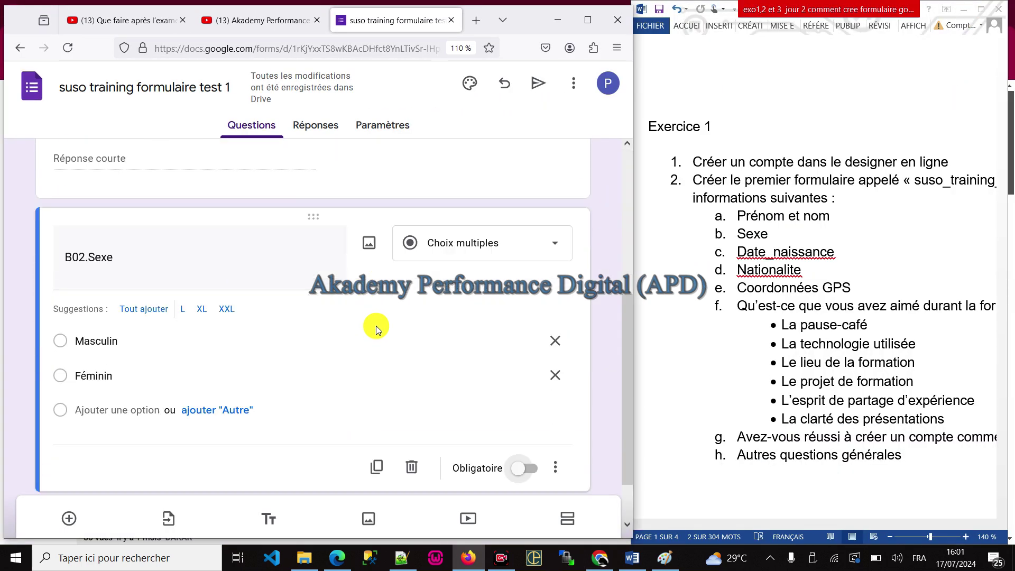
click(827, 325)
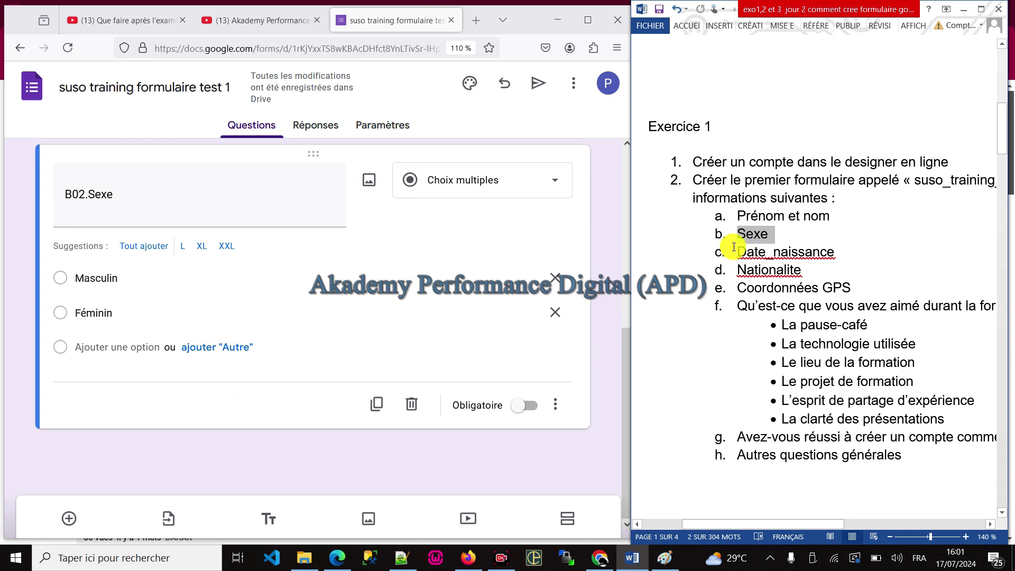
drag(736, 249, 831, 245)
click(193, 367)
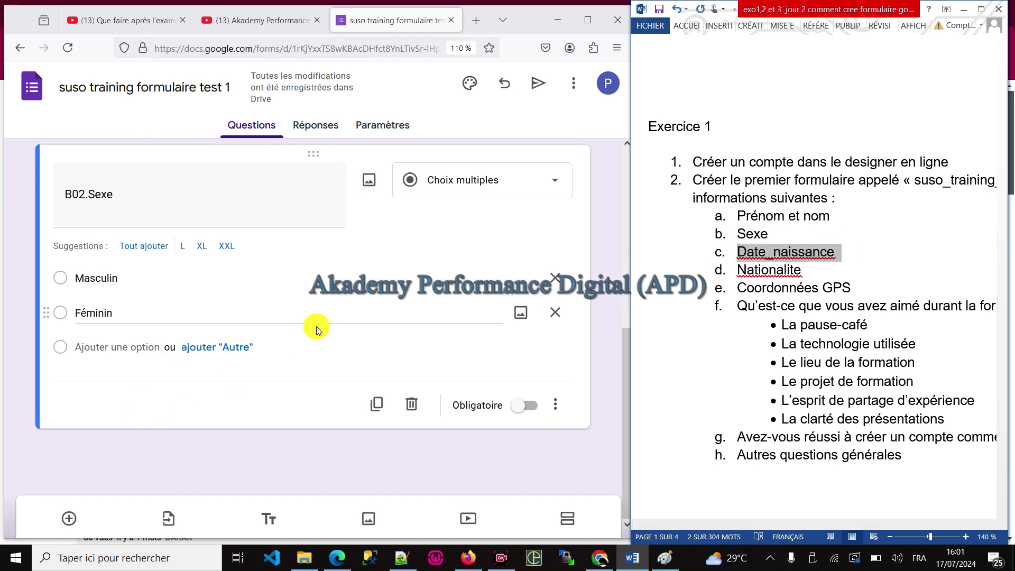
Step: Add question B03.Date_naissance with the Date question type
click(69, 519)
click(78, 349)
text(a.	Date_naissance)
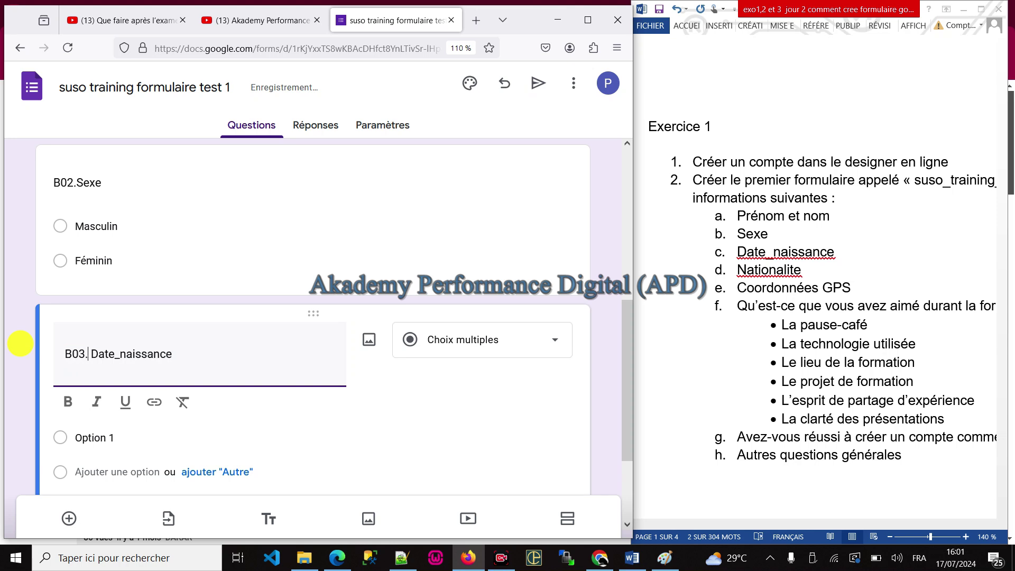
click(465, 340)
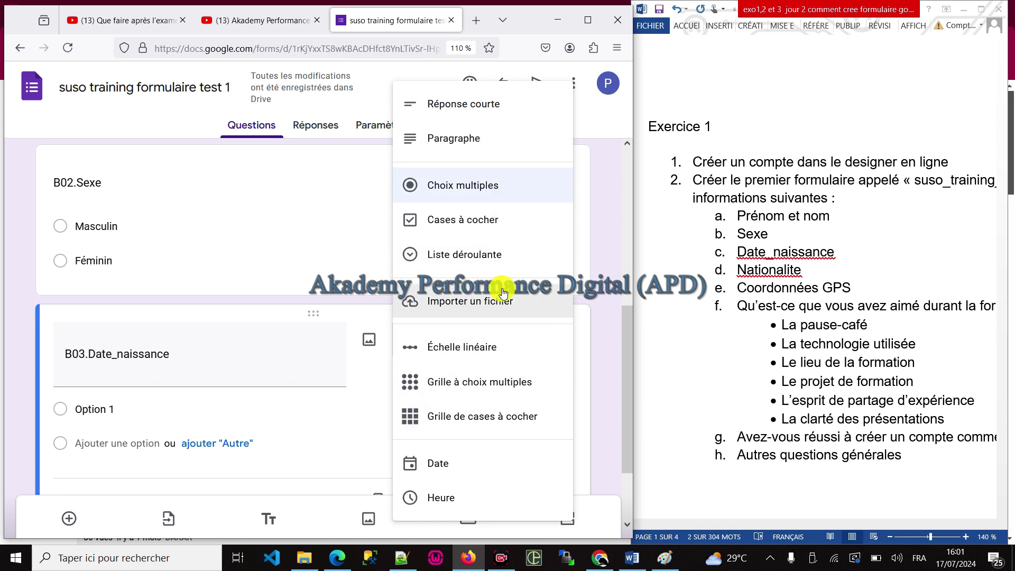
click(472, 464)
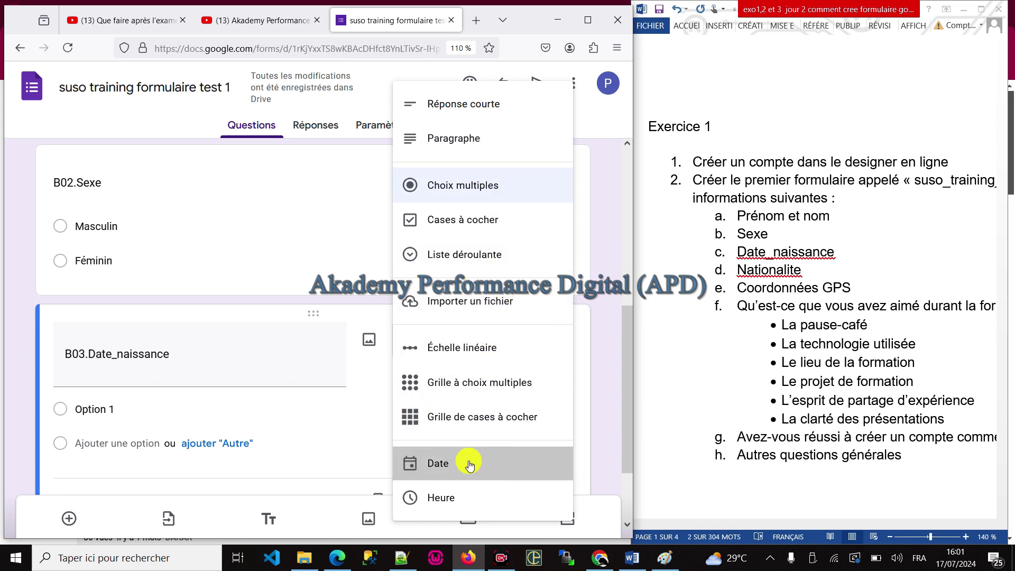
Step: Add a B04.Nationalite question copied from the exercise and select its Option 1 placeholder
scroll(418, 304, down, 1)
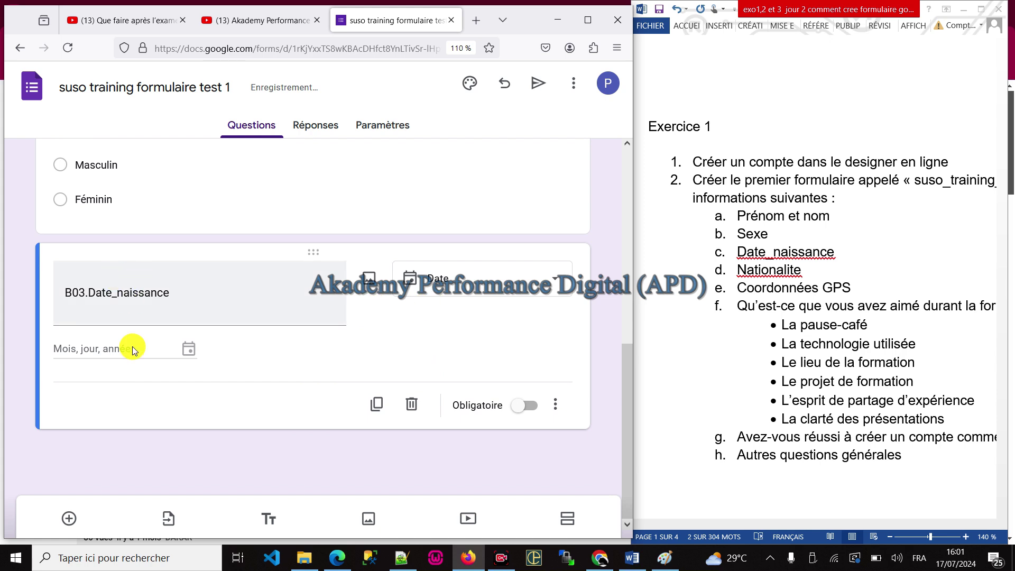
click(767, 271)
double_click(766, 270)
key(ctrl+c)
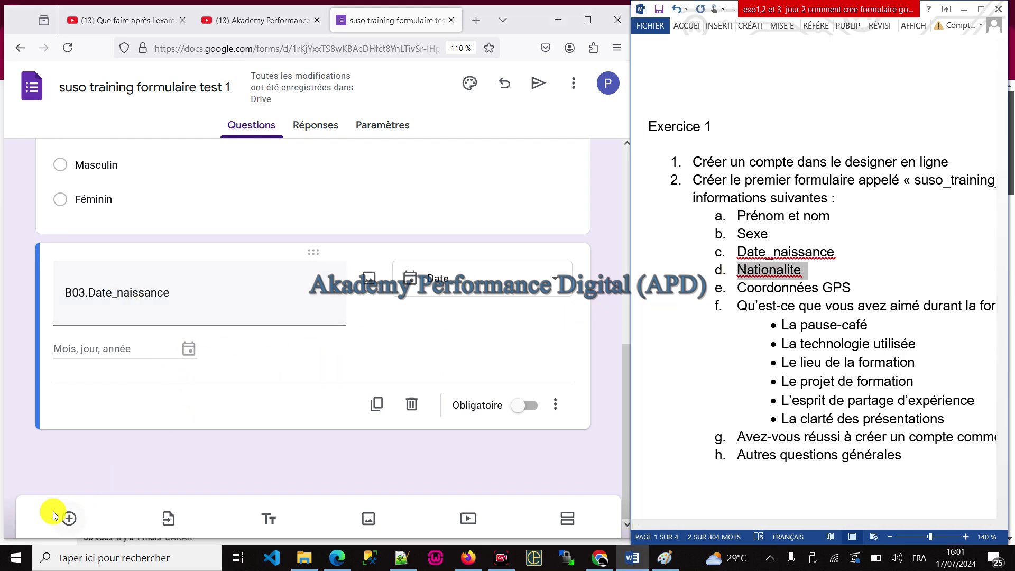
click(67, 517)
key(ctrl+v)
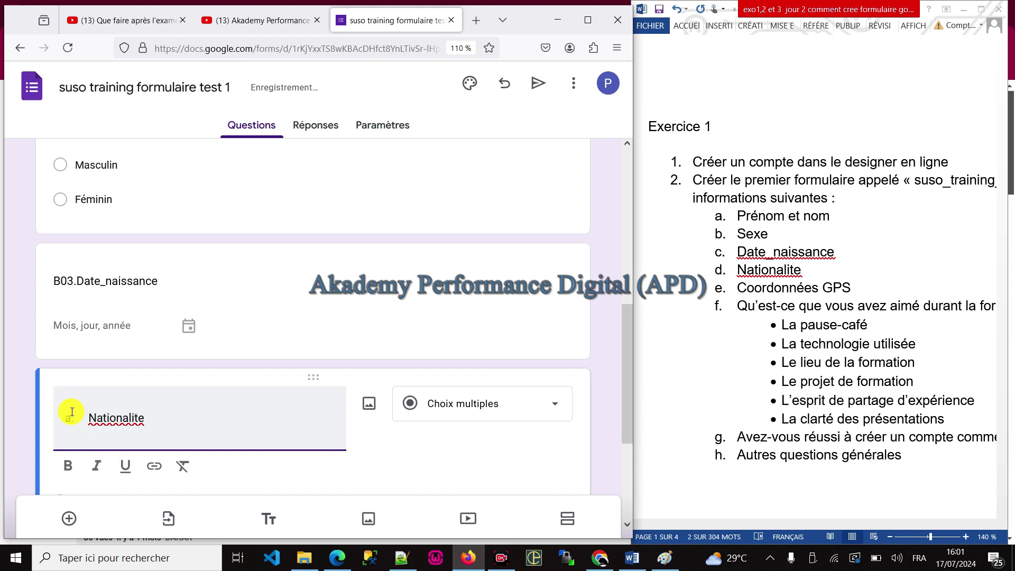
key(BackSpace)
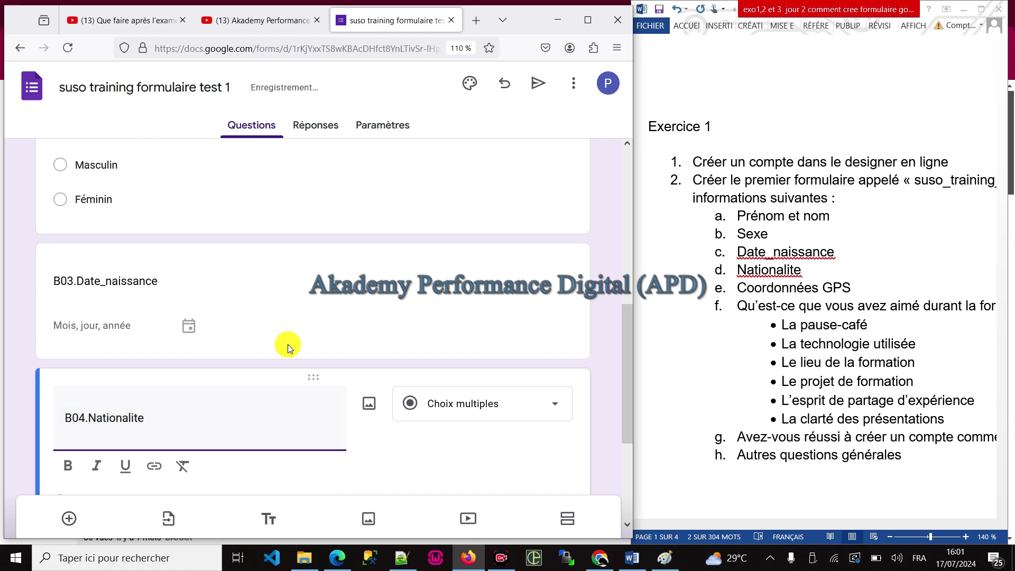
scroll(185, 370, down, 3)
click(136, 313)
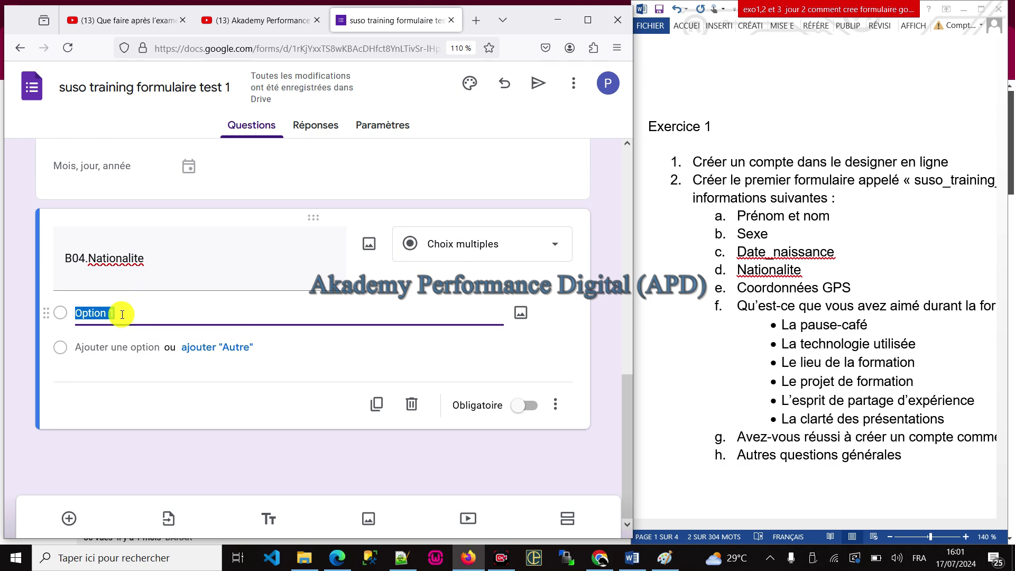
Step: Replace the masculin/féminin lines with Sénégal, Guinée, Mali, Emirates, Japon, Turkie, Allemagne and copy the list
click(402, 558)
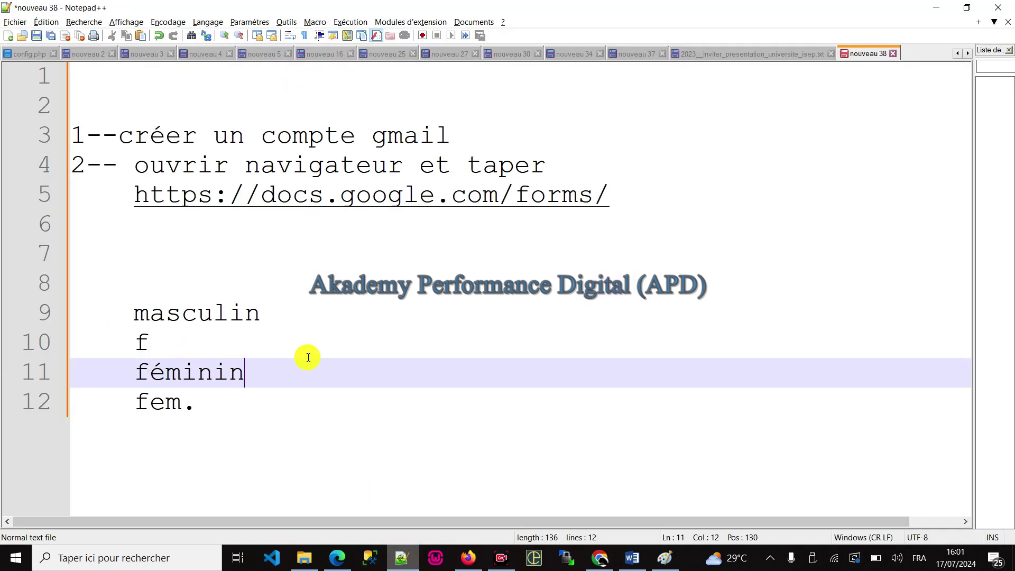
drag(208, 399, 48, 294)
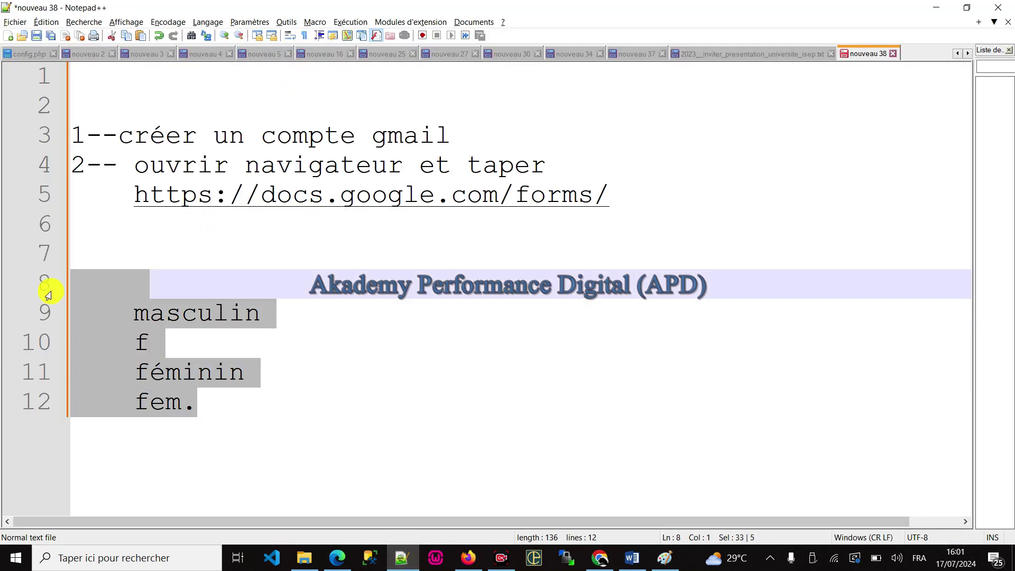
text(Sénégal)
key(Return)
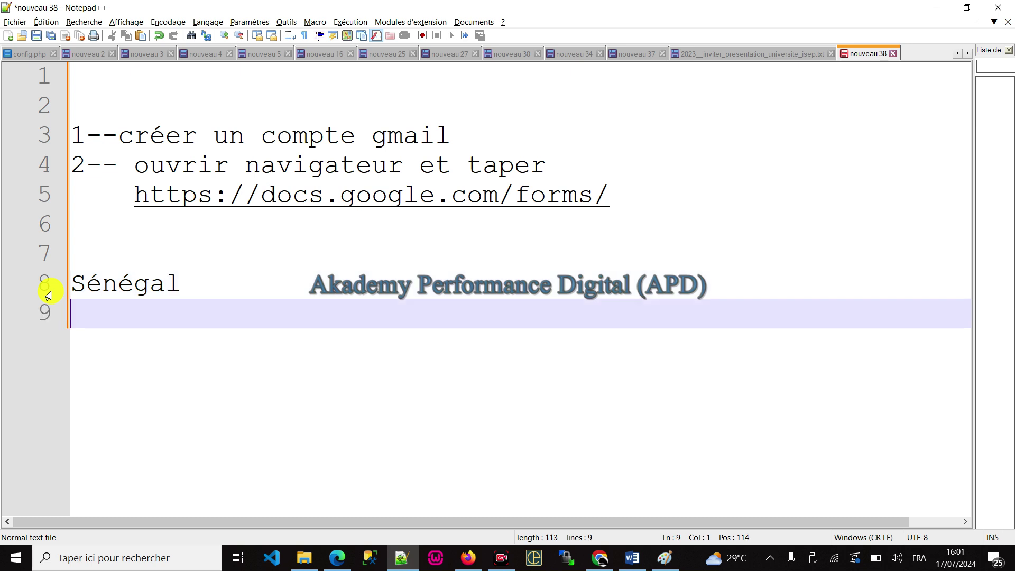
text(Guinée)
key(Return)
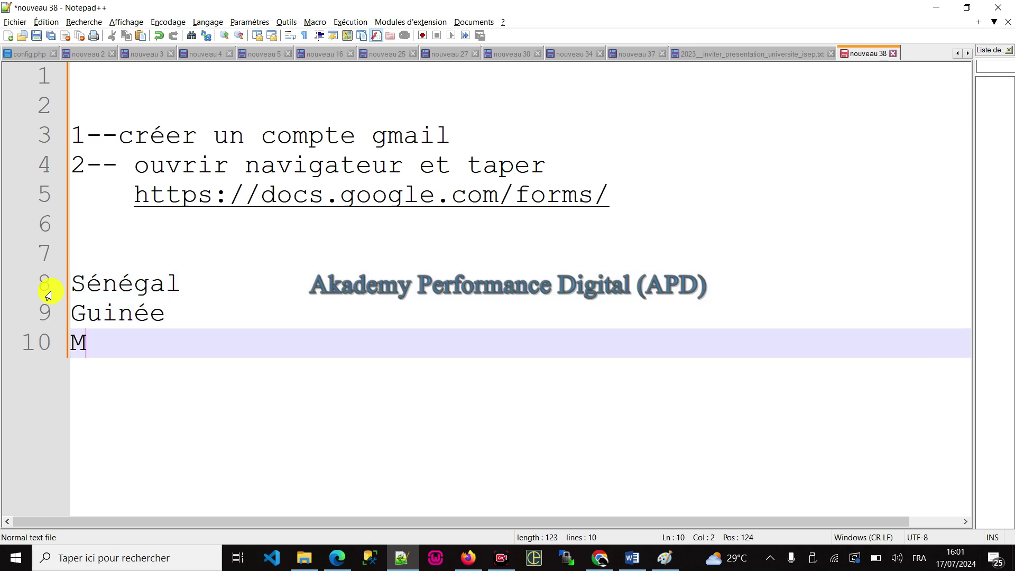
key(Return)
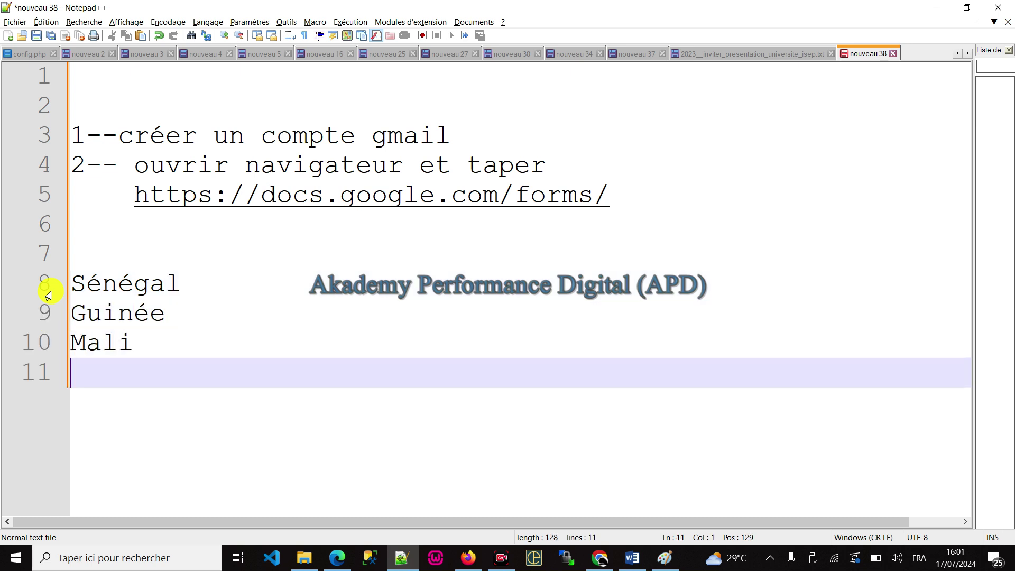
text(Emirates)
key(Return)
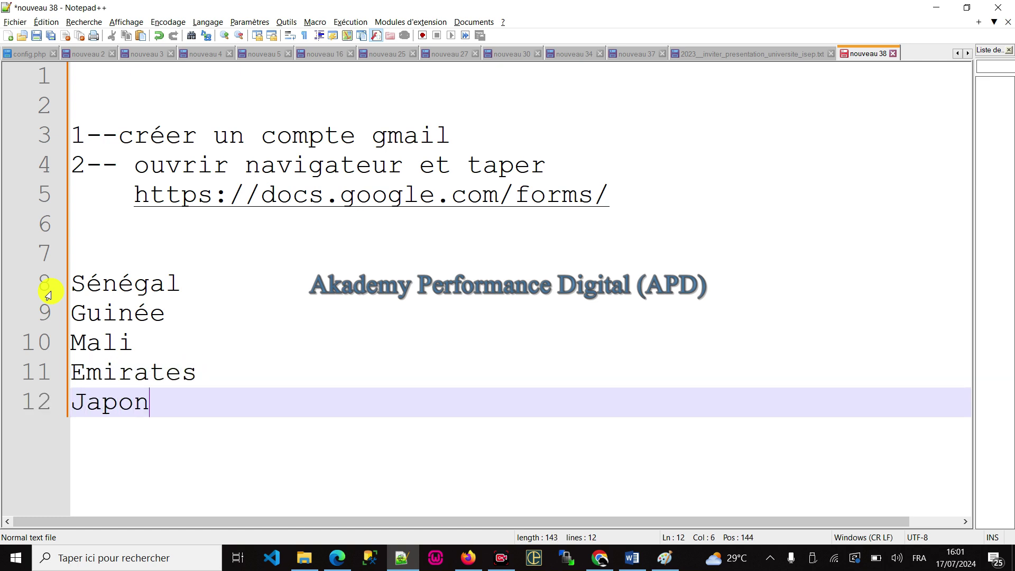
key(Return)
text(Turkie)
key(Return)
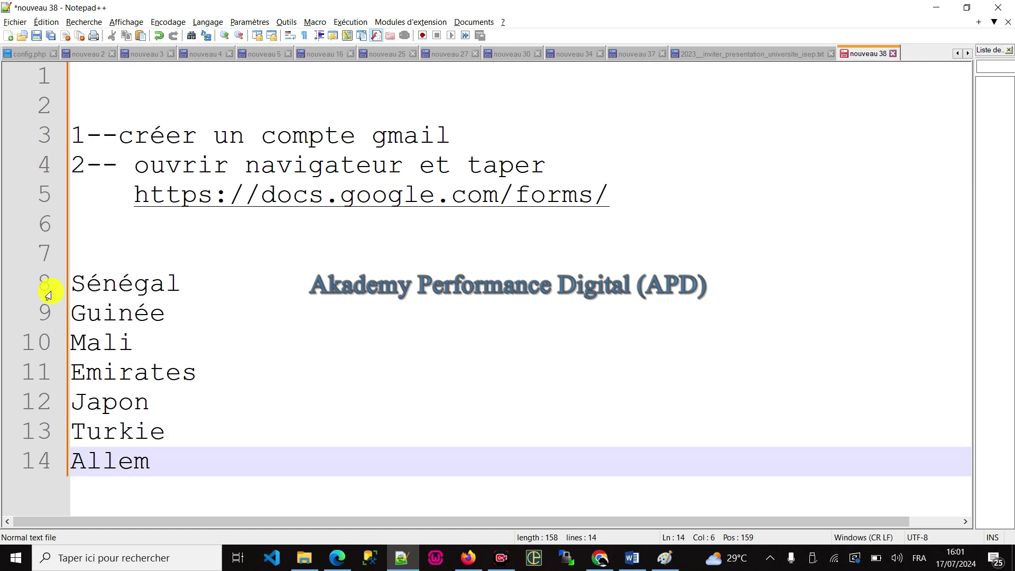
drag(224, 466, 2, 283)
key(ctrl+c)
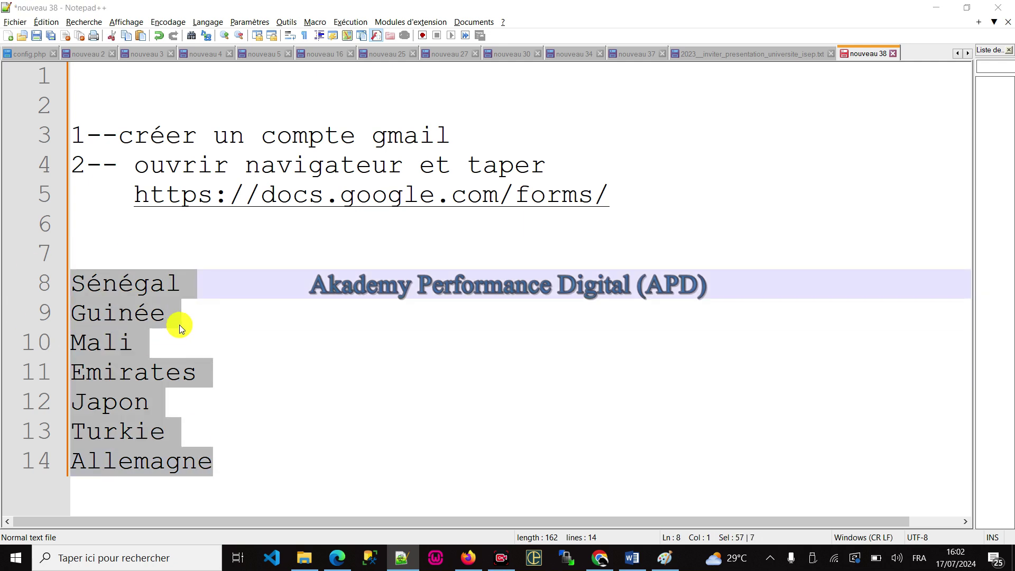
key(alt+Tab)
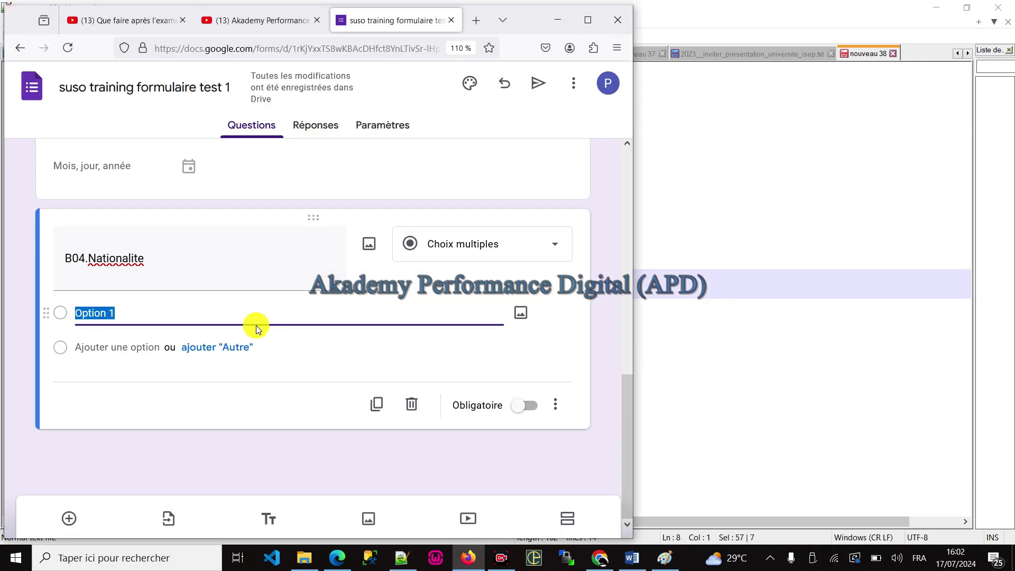
Step: Paste the seven countries as B04.Nationalite answer options and maximize the form window
right_click(96, 306)
click(153, 134)
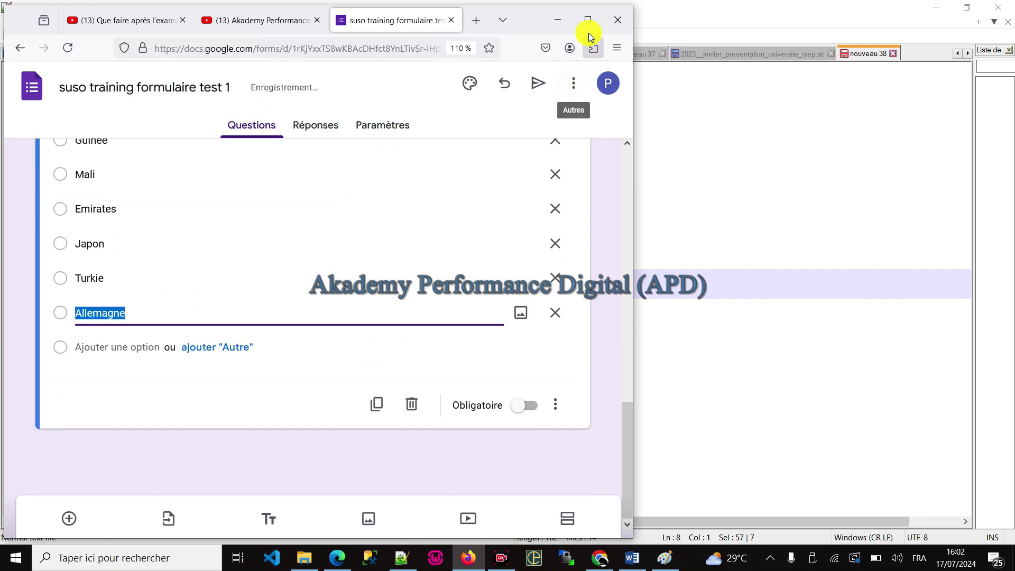
click(587, 19)
scroll(502, 365, up, 6)
scroll(507, 370, down, 3)
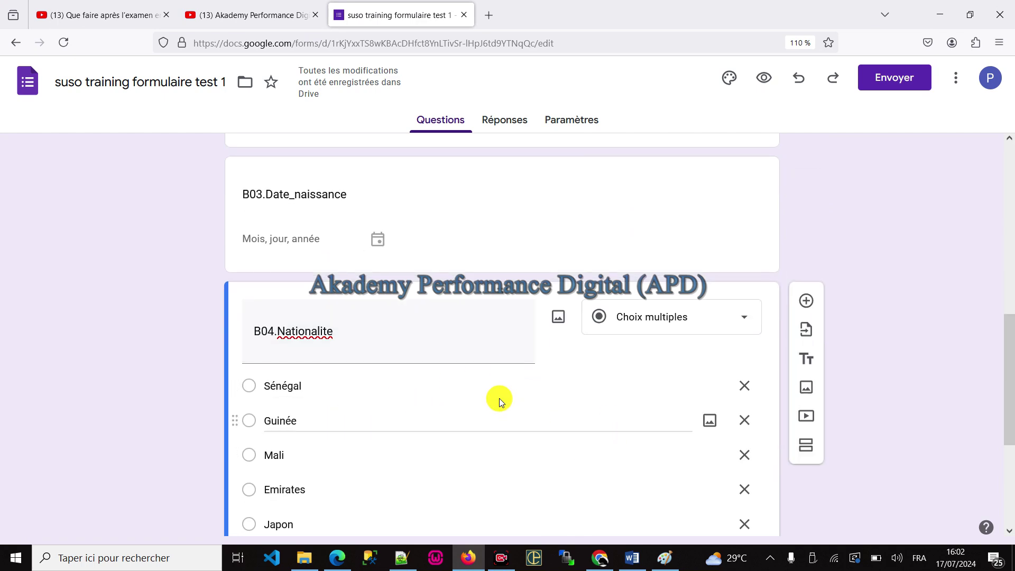
scroll(295, 383, down, 2)
Step: Copy 'Coordonnées GPS' from the exercise document and add a new question to the form
click(401, 557)
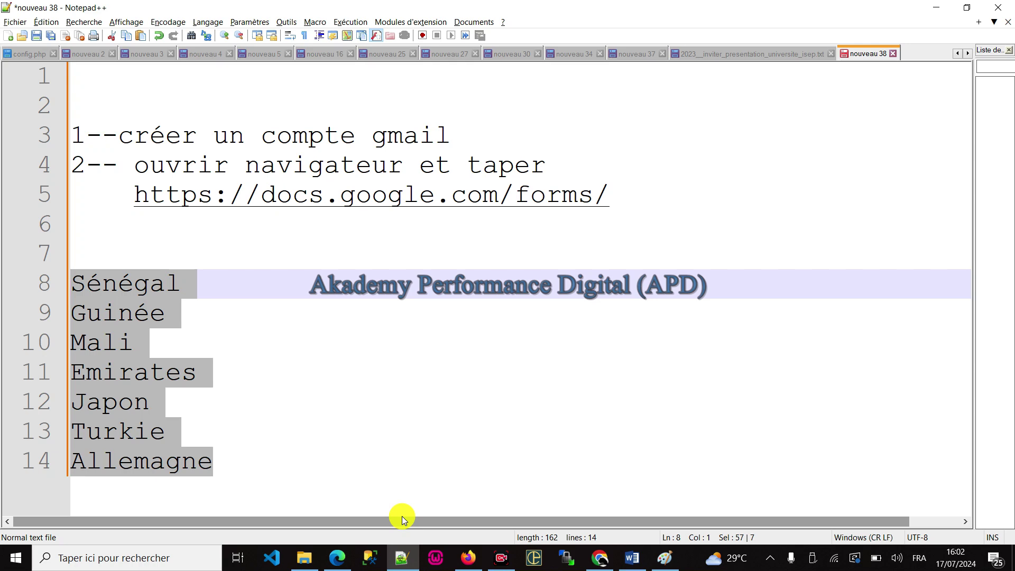
click(402, 556)
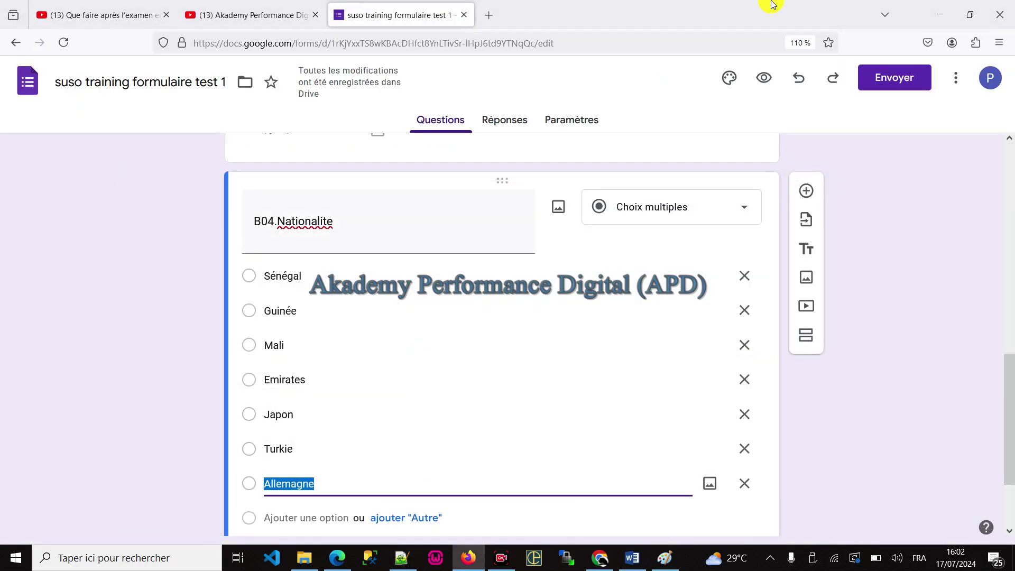
click(970, 15)
click(770, 284)
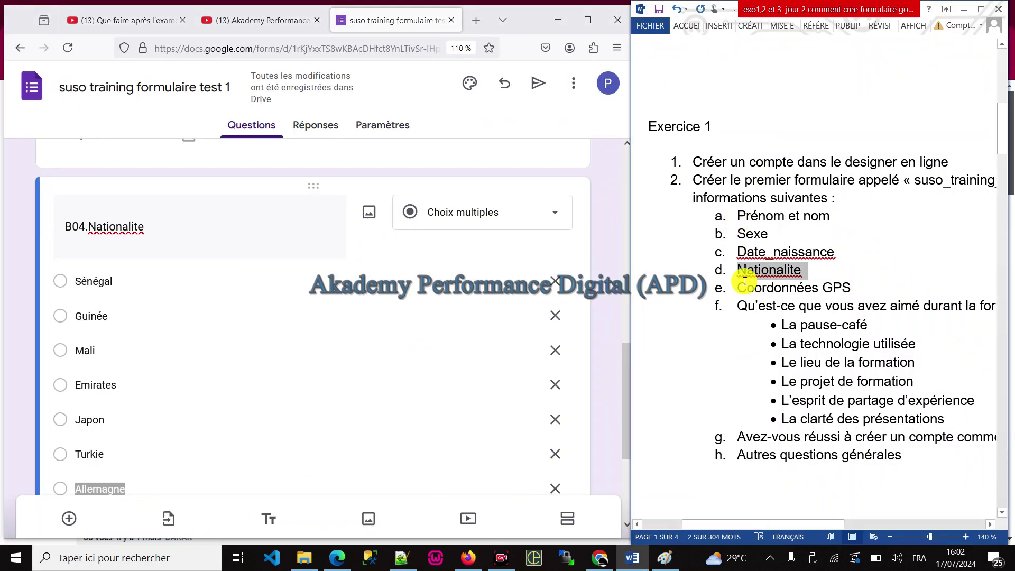
drag(737, 285, 855, 287)
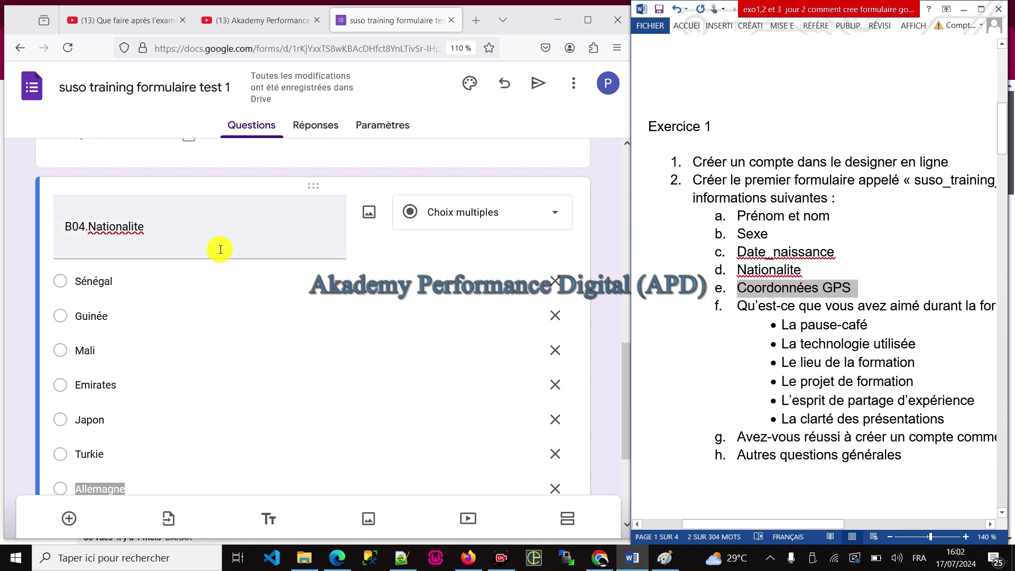
scroll(228, 256, down, 3)
click(65, 522)
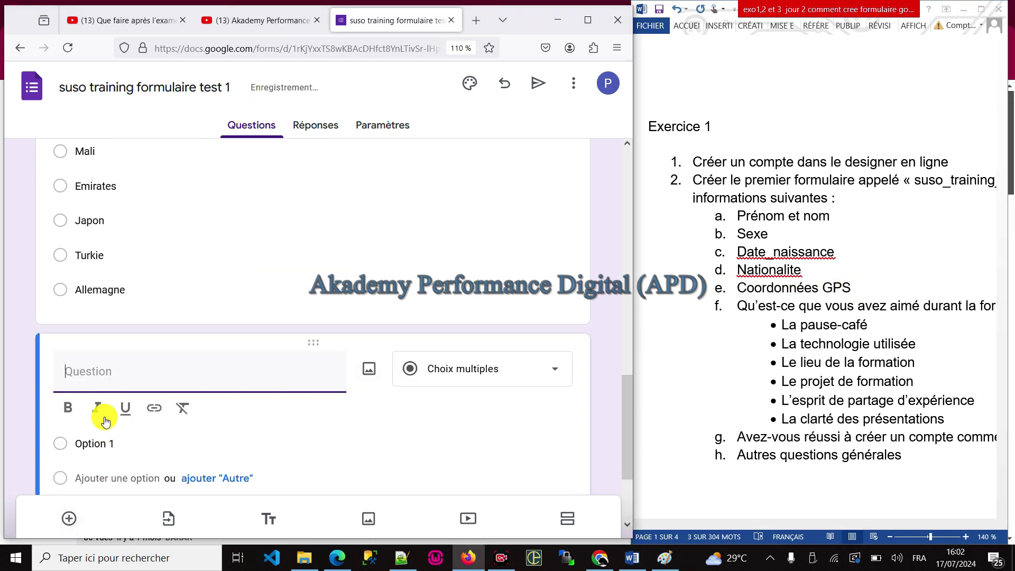
Step: Paste 'a. Coordonnées GPS' as the new question's title
text(a.	Coordonnées GPS)
scroll(274, 313, down, 2)
click(465, 258)
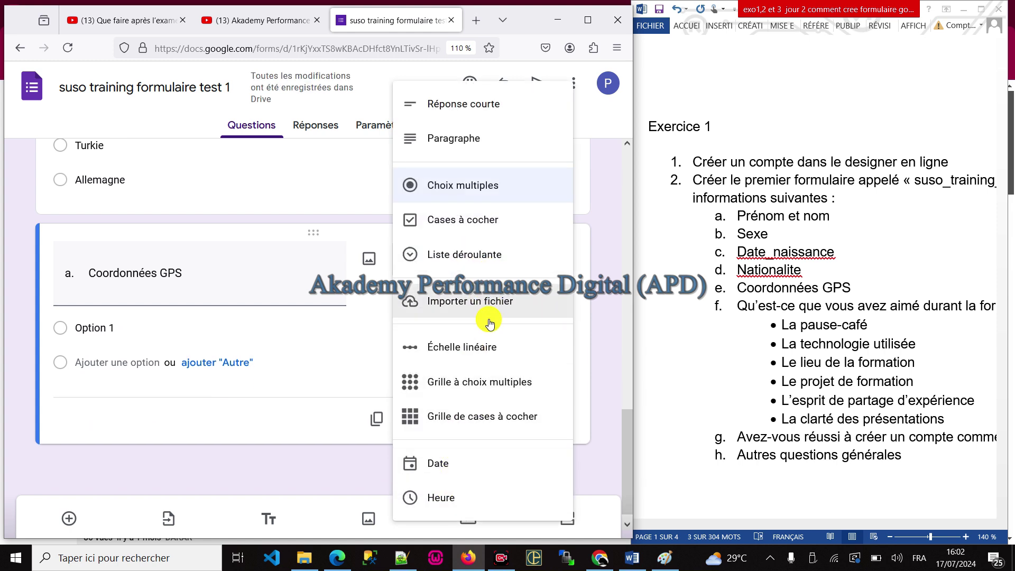
Step: Highlight the Coordonnées GPS line in yellow in the Word exercise list
triple_click(801, 287)
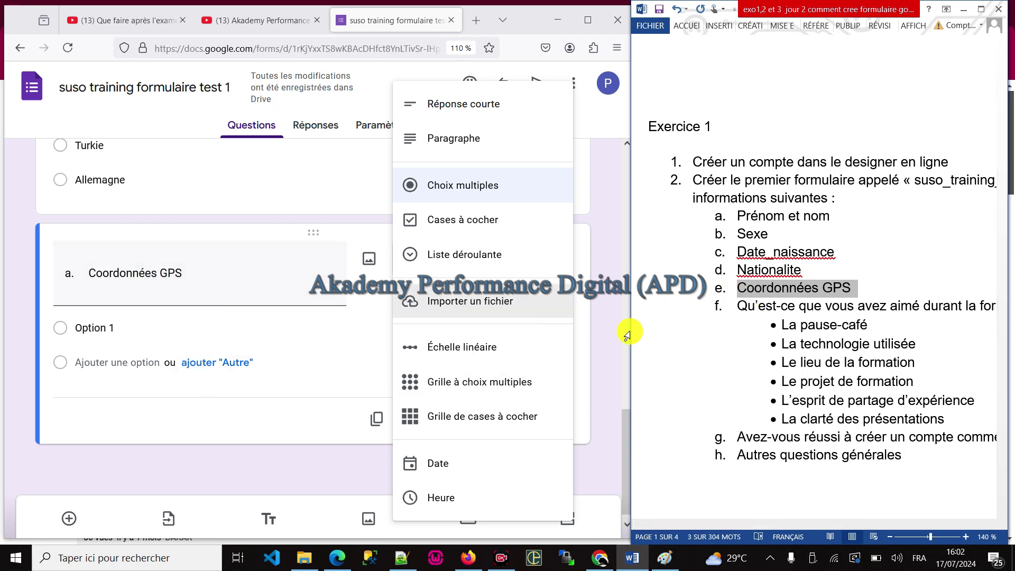
click(767, 287)
triple_click(753, 285)
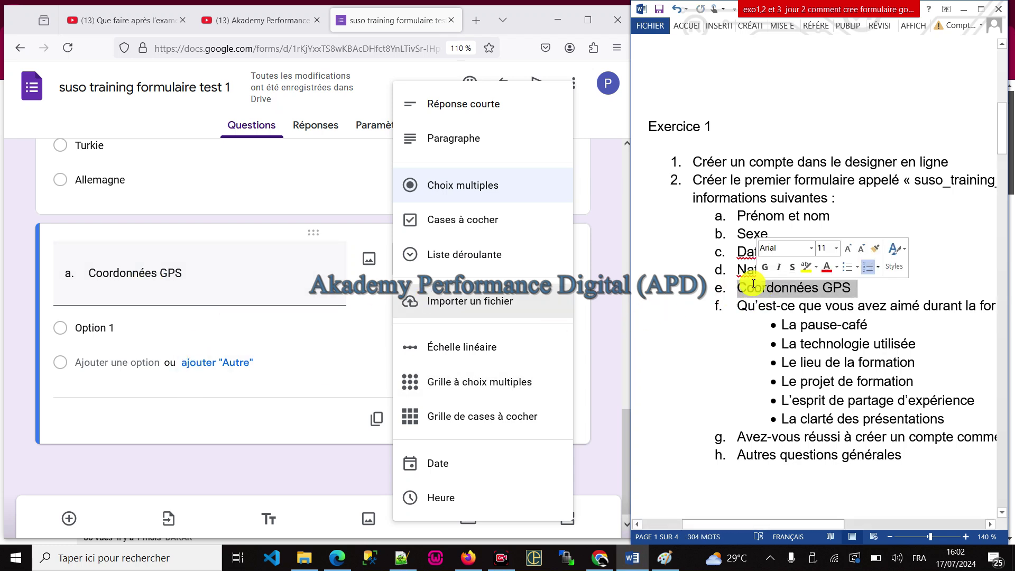
right_click(756, 288)
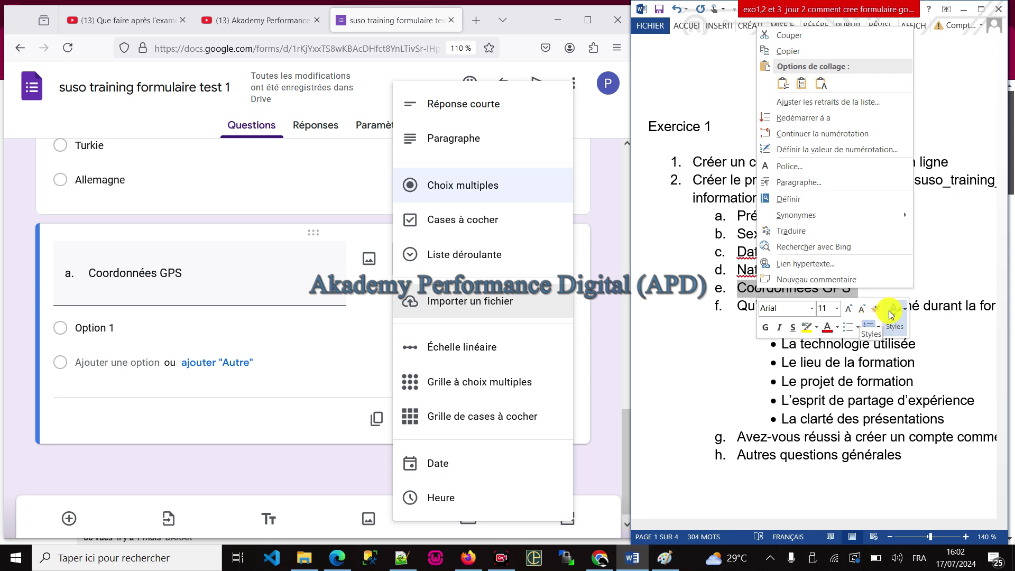
click(894, 327)
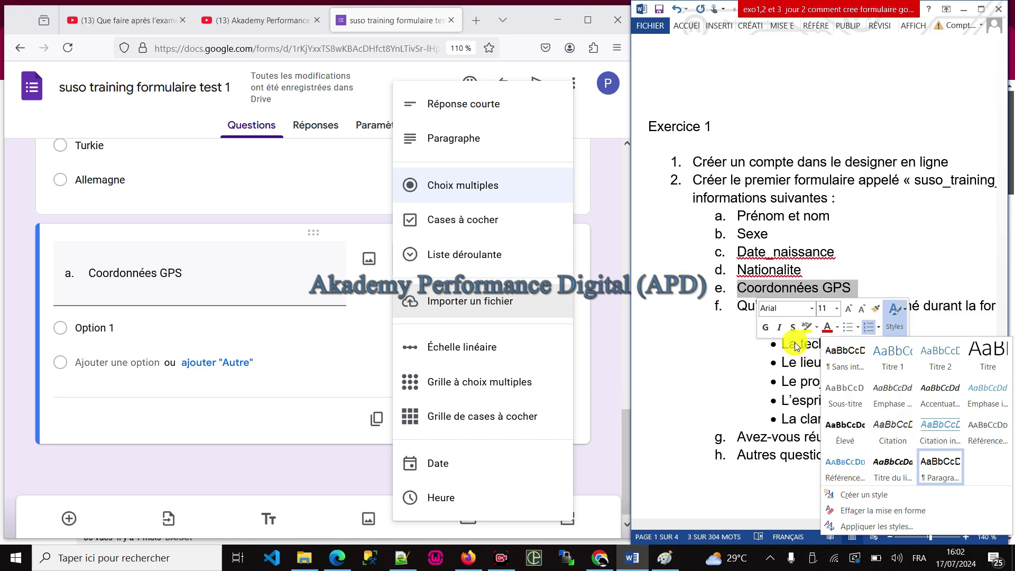
click(806, 328)
click(725, 360)
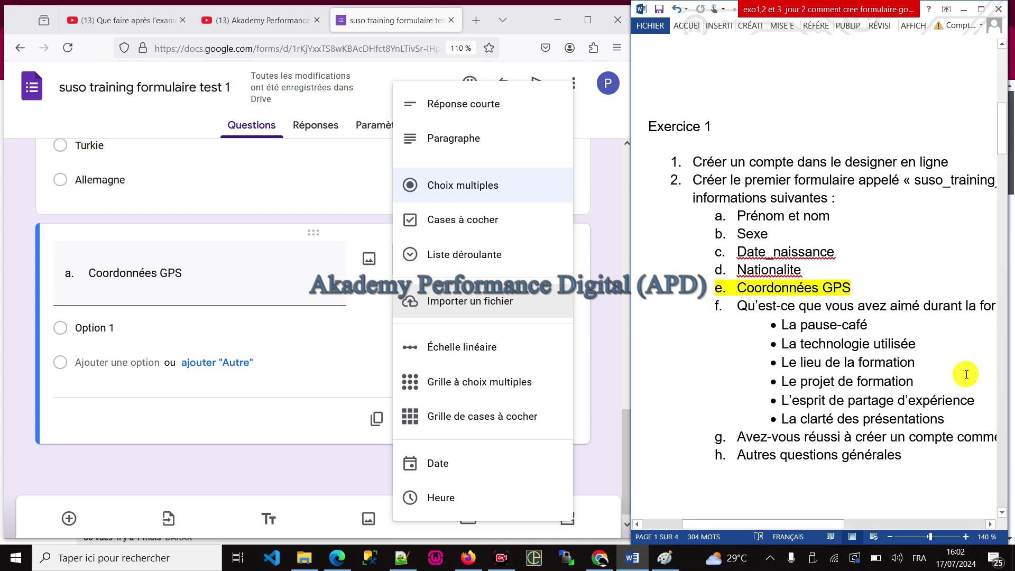
drag(737, 306, 880, 301)
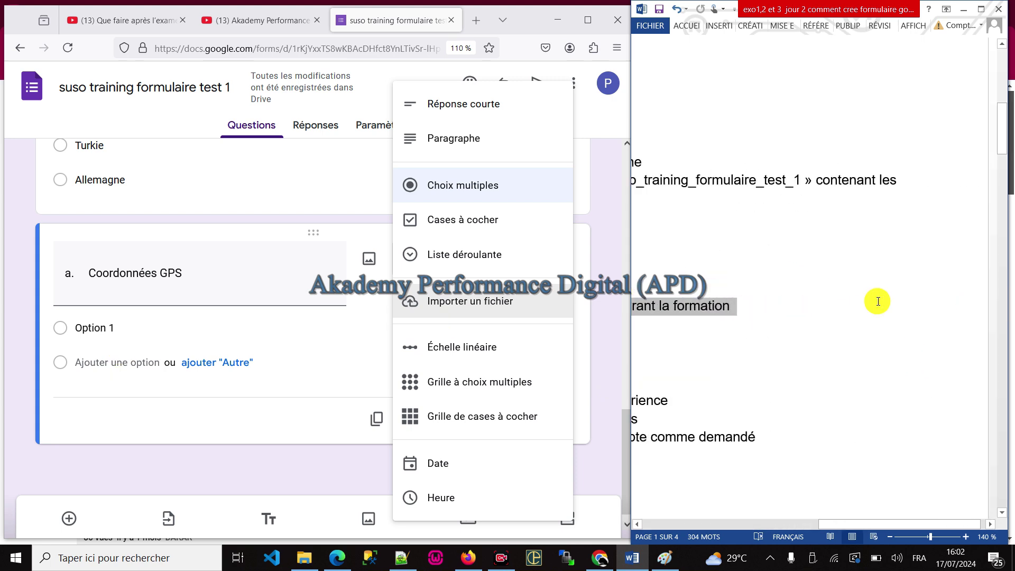
Step: Change the question title to 'B05.Qu'est-ce que vous avez aimé durant la formation'
triple_click(159, 273)
key(ctrl+v)
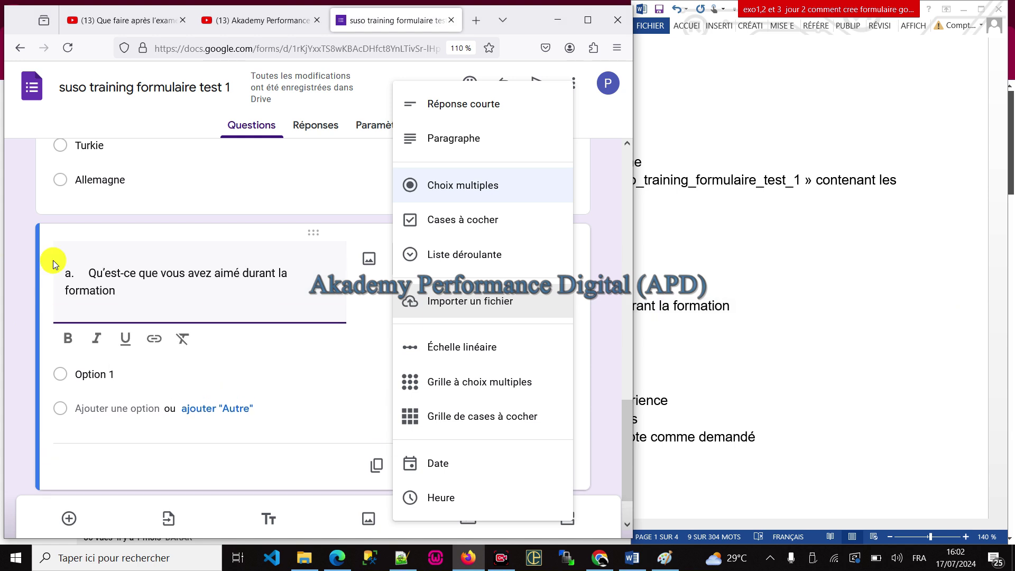
click(96, 288)
key(ctrl+v)
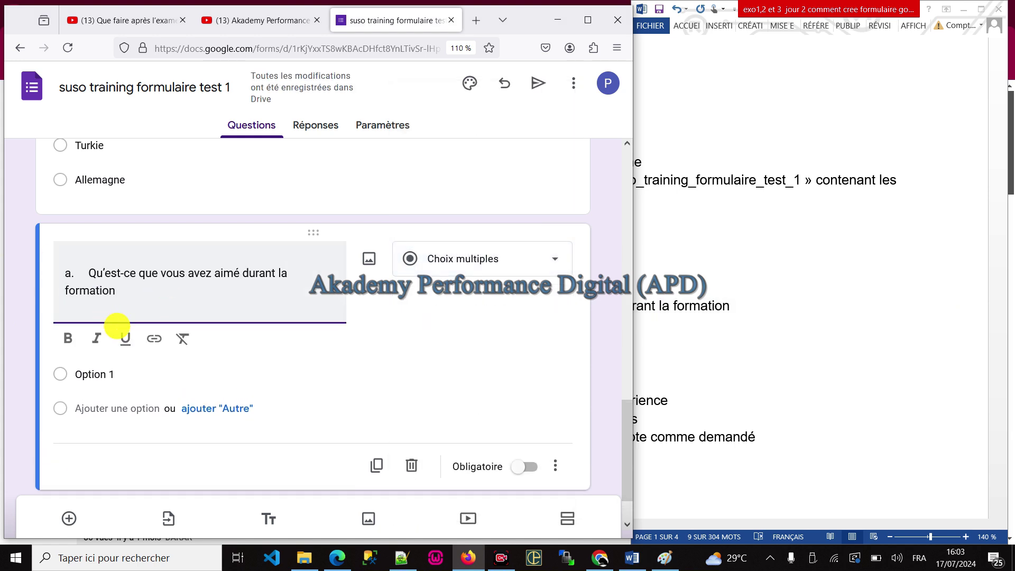
key(Delete)
key(Delete)
key(Delete)
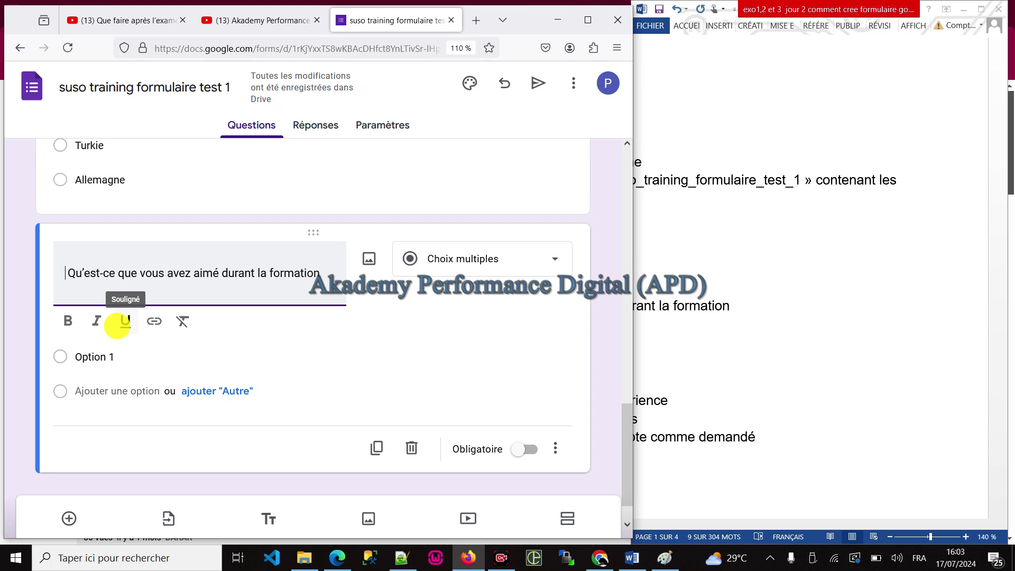
text(B0)
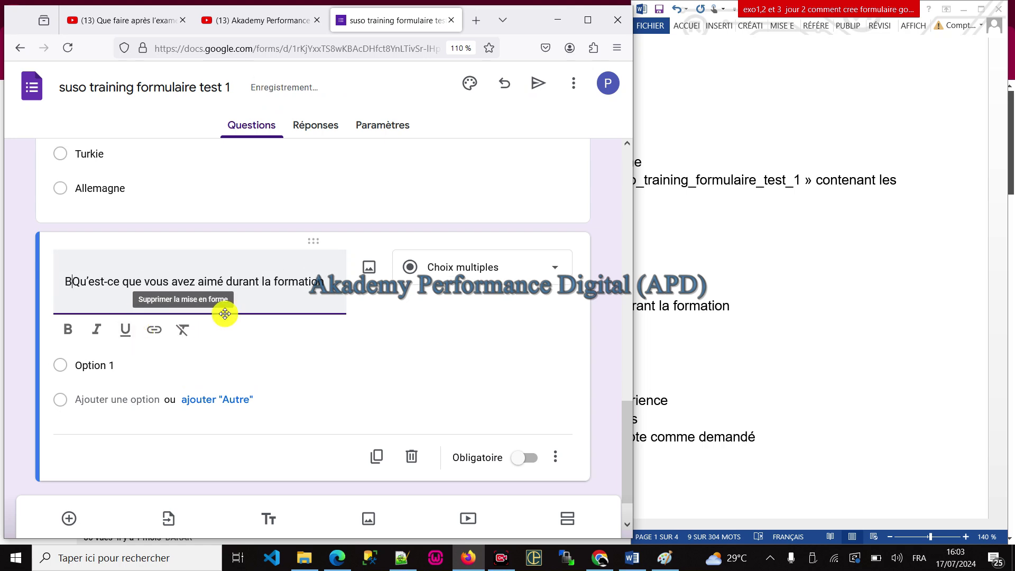
scroll(231, 321, up, 5)
scroll(231, 321, up, 1)
key(BackSpace)
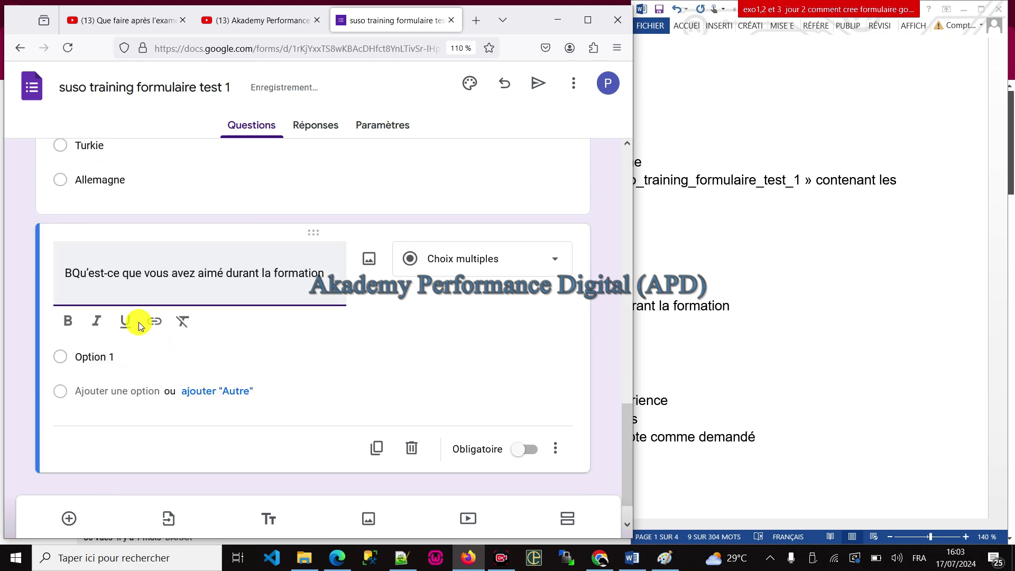
text(0)
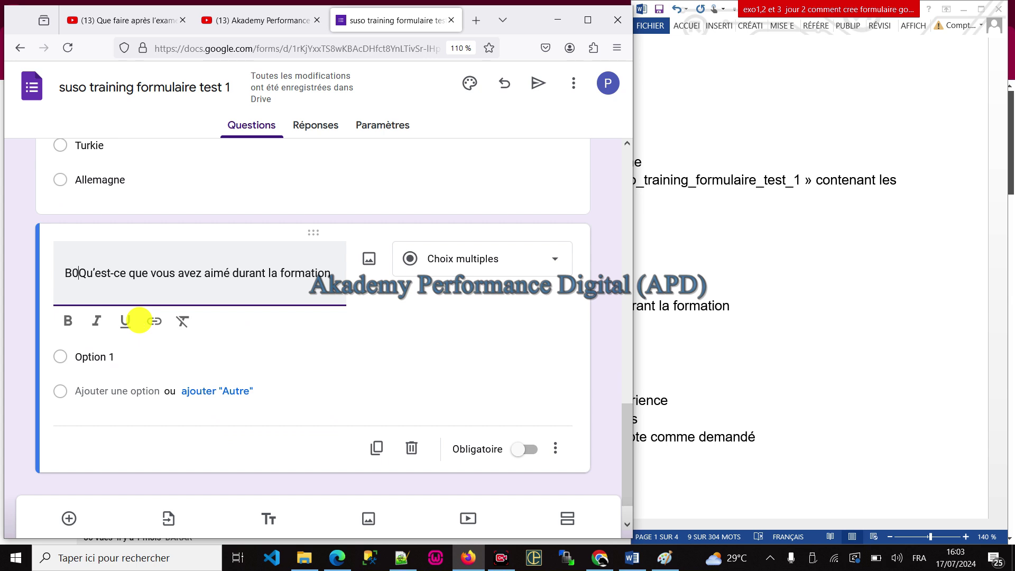
text(5.)
Step: Go back to the Word exercise and bring the liked-aspects list into view
click(696, 336)
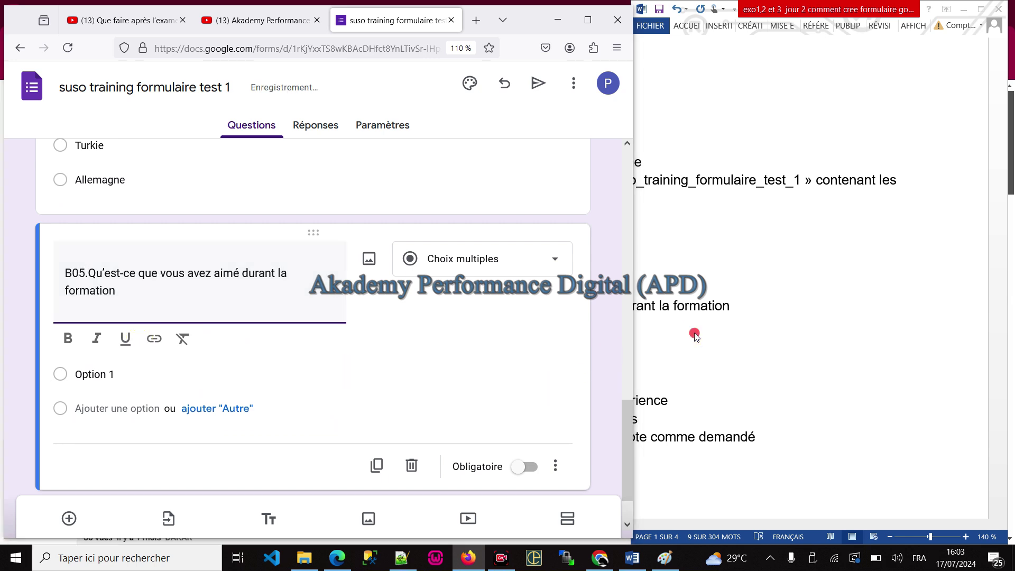
scroll(714, 333, down, 1)
click(730, 338)
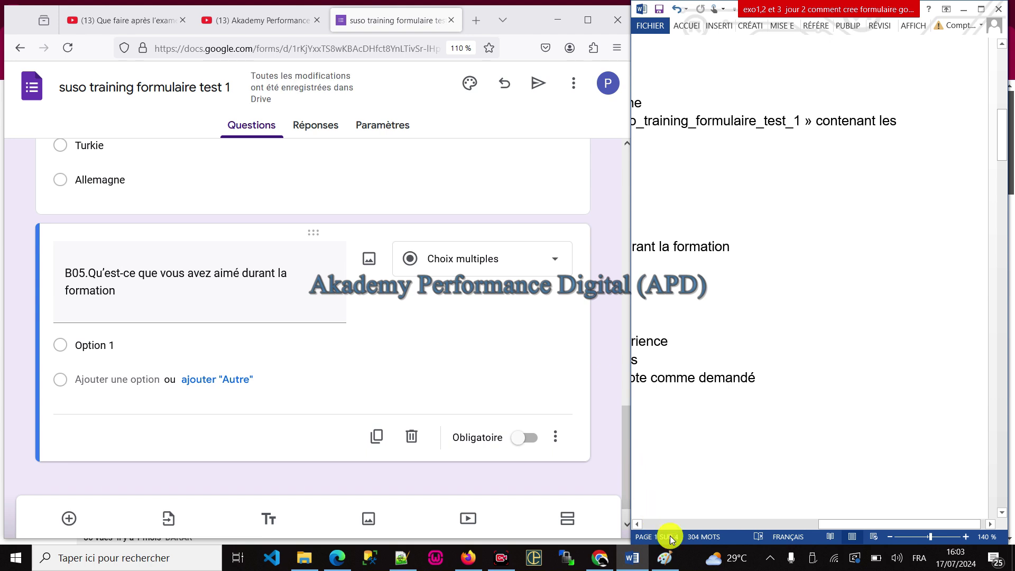
click(705, 523)
Step: Copy the six liked-aspect bullet items from Word and paste them into Option 1
drag(947, 357, 724, 267)
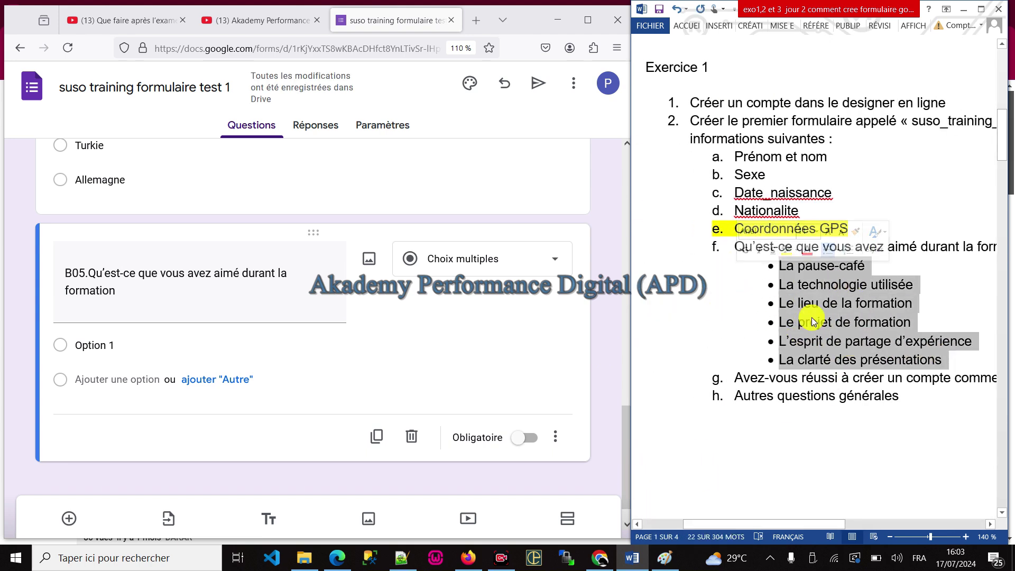
right_click(802, 287)
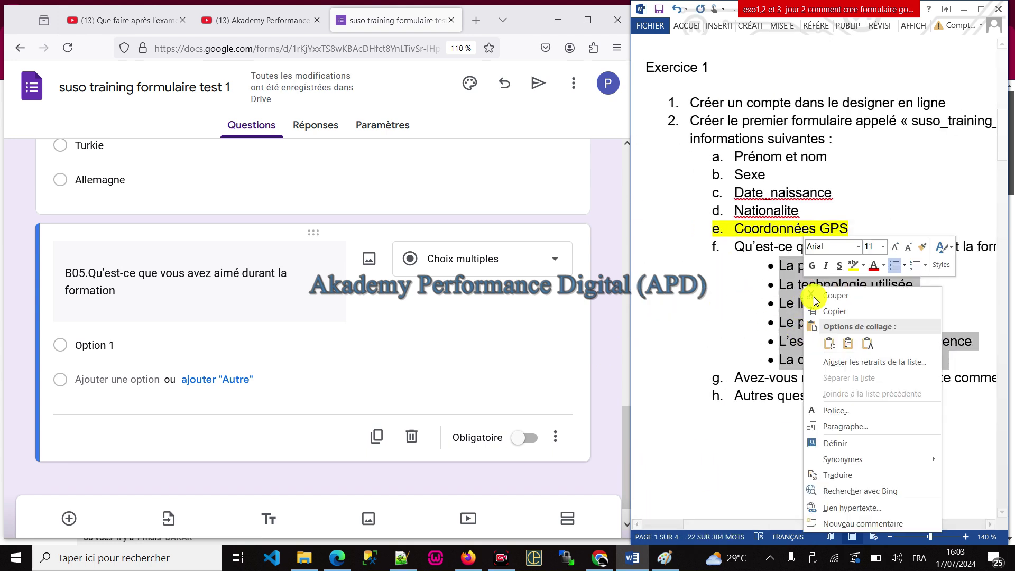
click(847, 316)
click(84, 345)
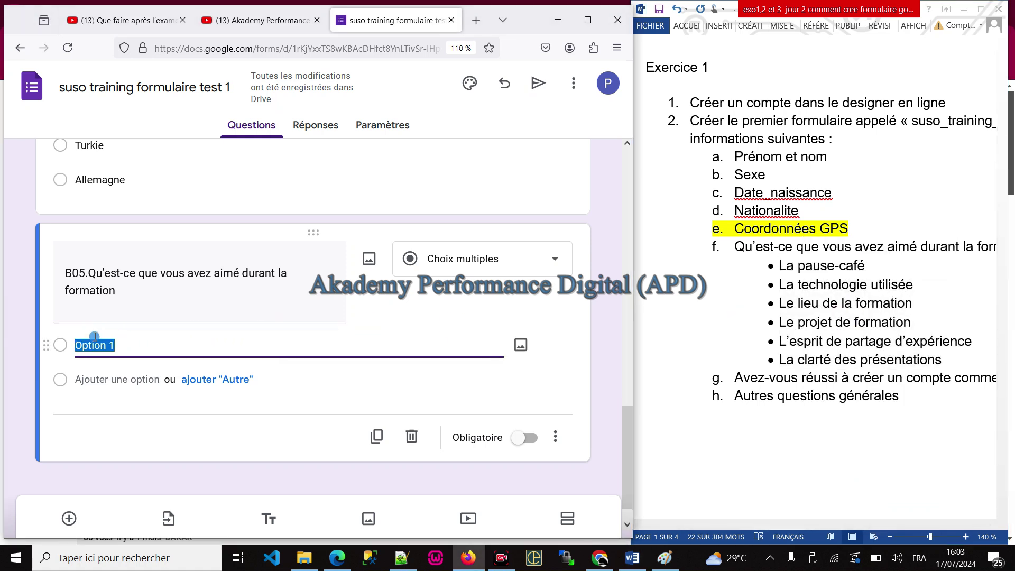
right_click(96, 337)
click(155, 172)
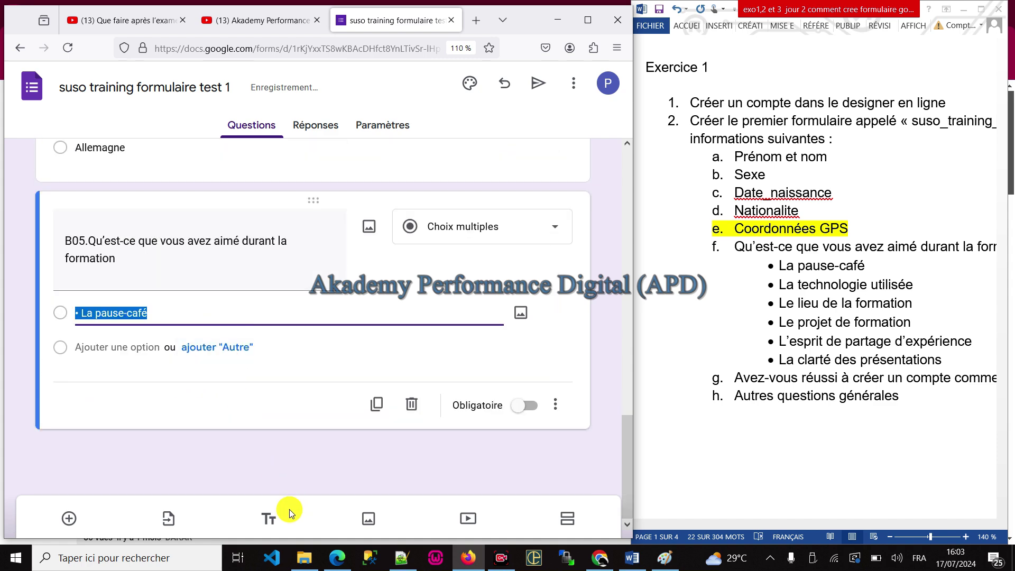
Step: Strip the bullets in Notepad++ and paste the six items as B05's separate options
click(402, 558)
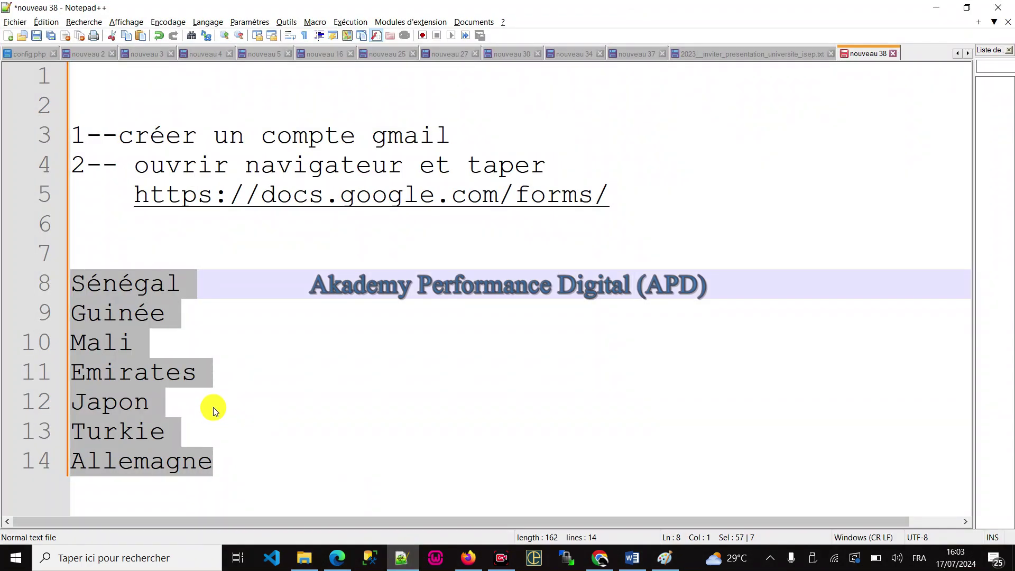
key(ctrl+v)
click(72, 275)
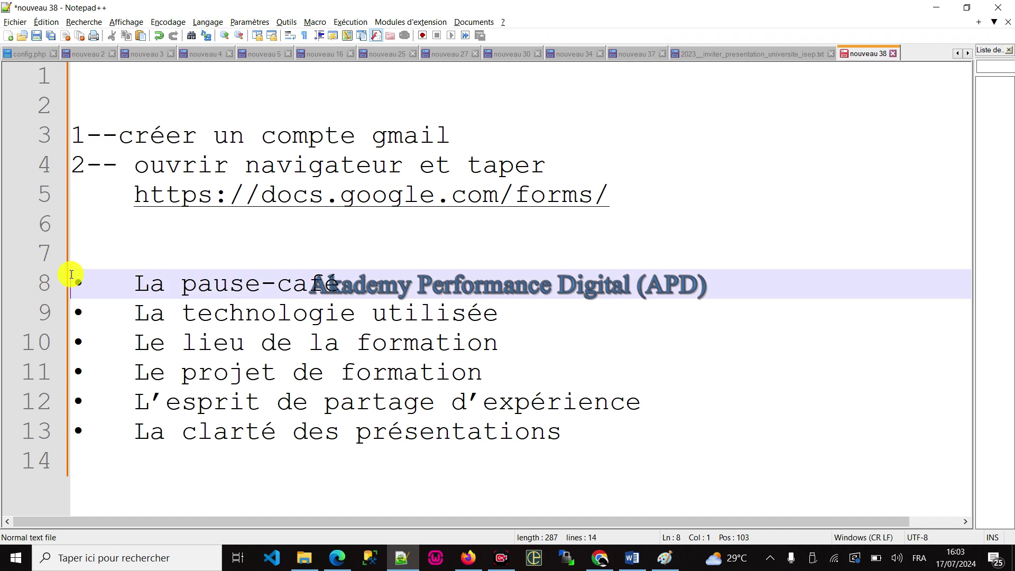
drag(71, 275, 45, 442)
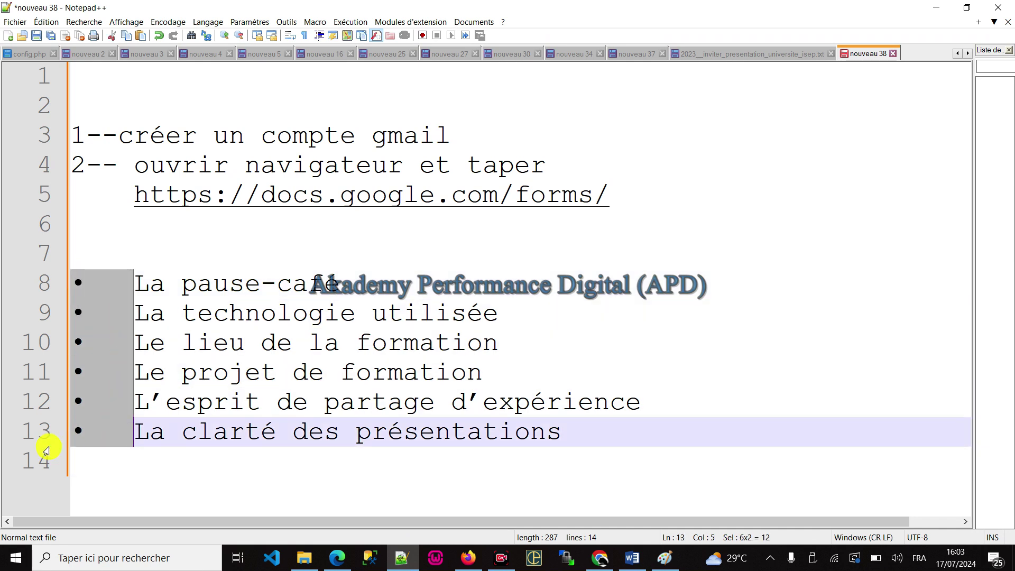
key(Delete)
drag(530, 419, 2, 293)
key(alt+Tab)
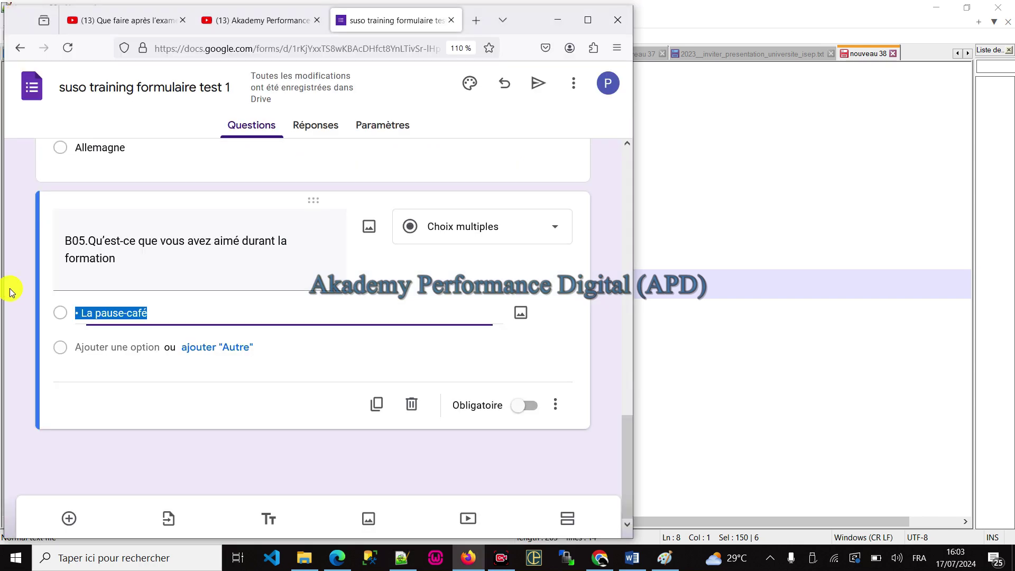
right_click(106, 305)
click(151, 157)
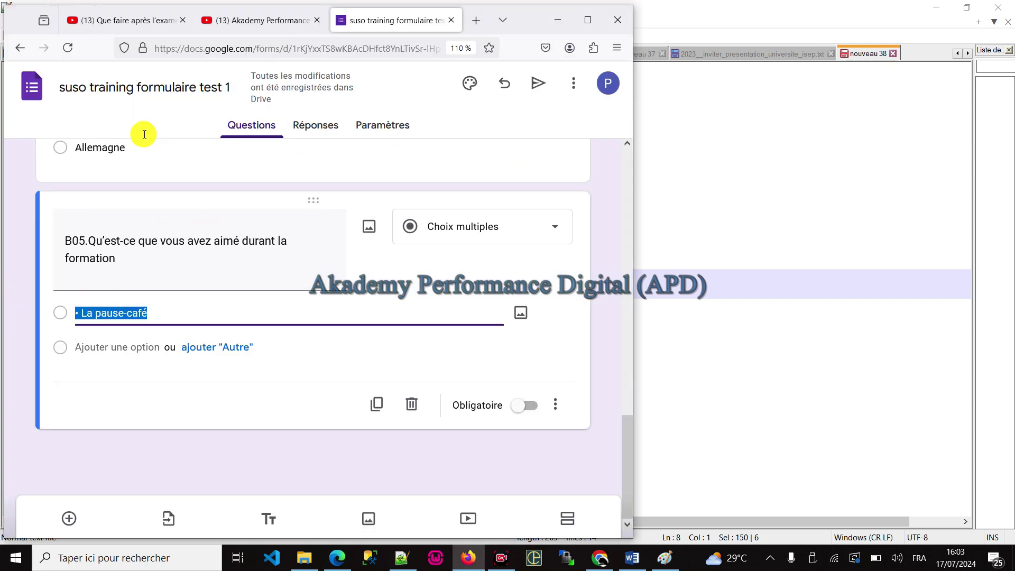
scroll(249, 290, down, 2)
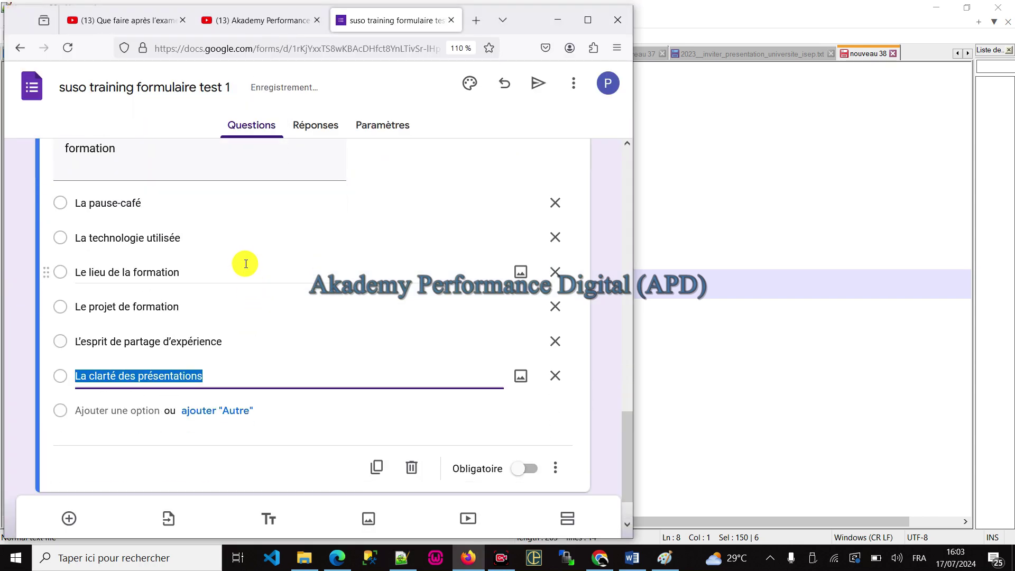
scroll(249, 267, up, 4)
Step: Maximize the browser and switch B05's type to Cases à cocher
click(587, 20)
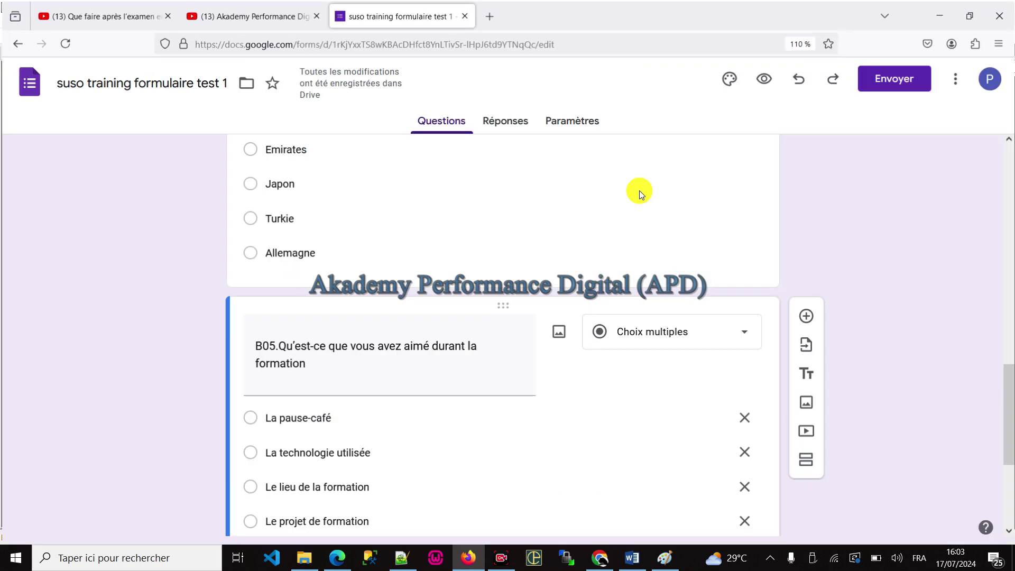
click(645, 333)
click(638, 227)
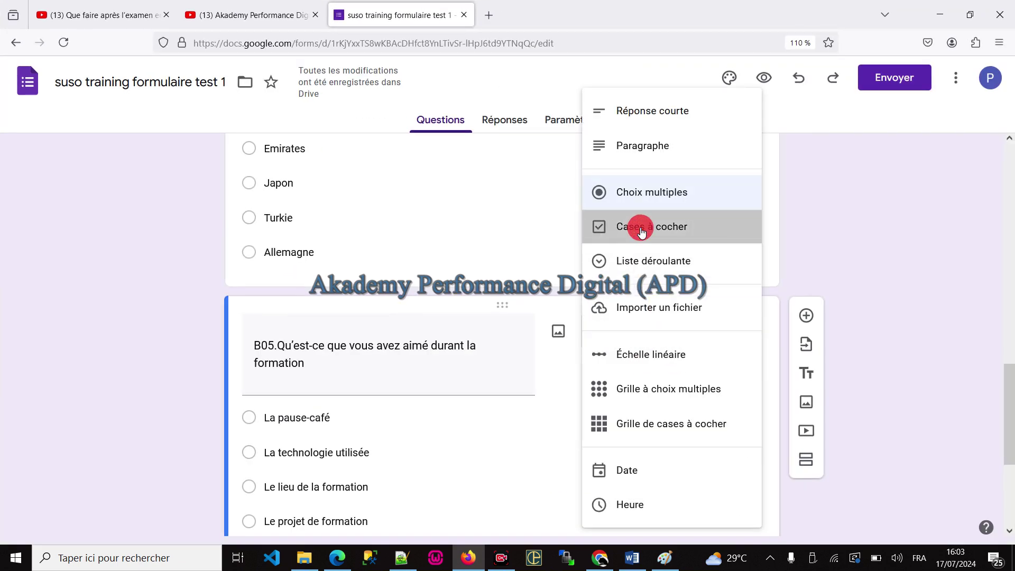
scroll(332, 403, down, 2)
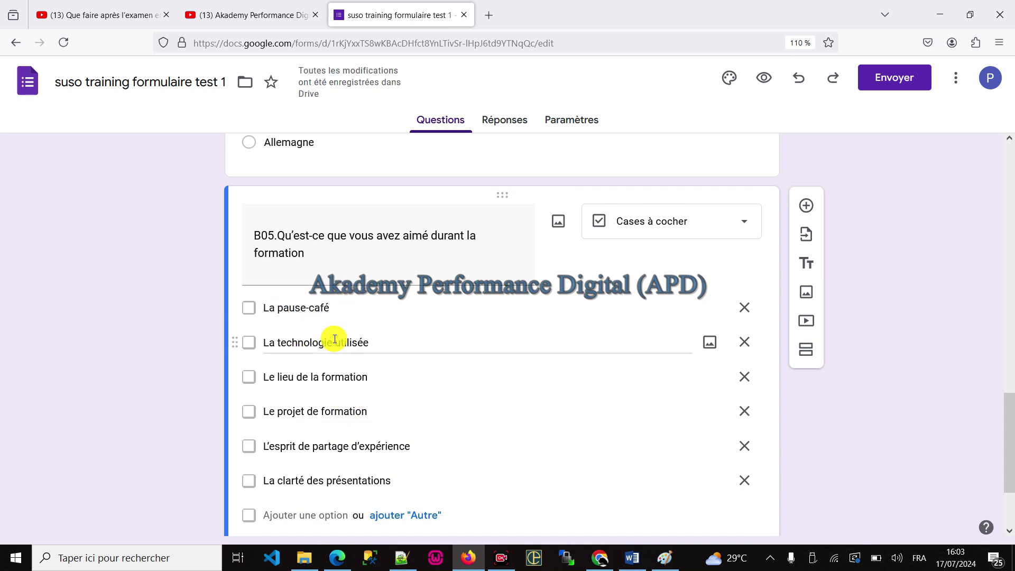
scroll(453, 338, down, 2)
scroll(453, 337, up, 5)
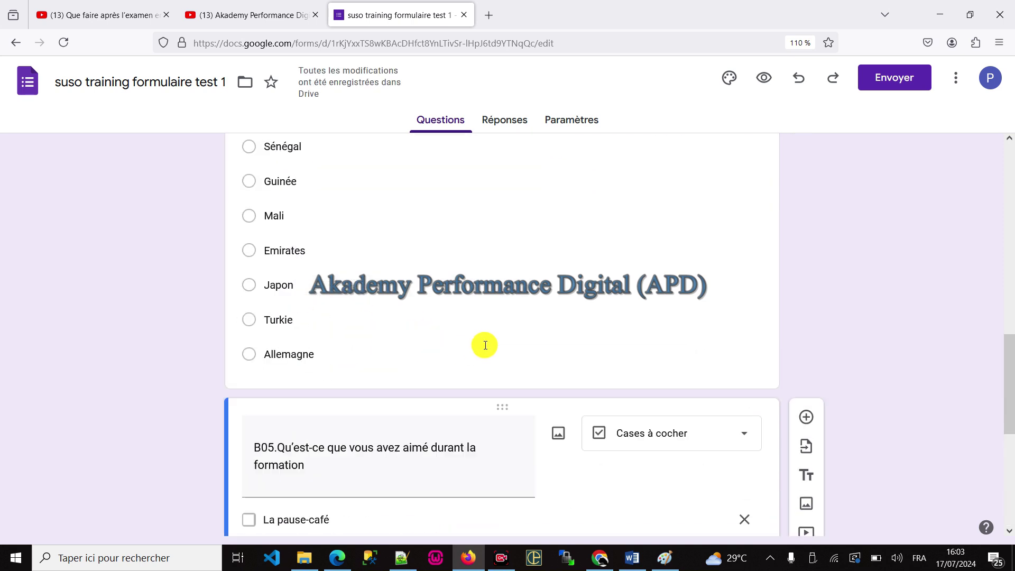
click(351, 250)
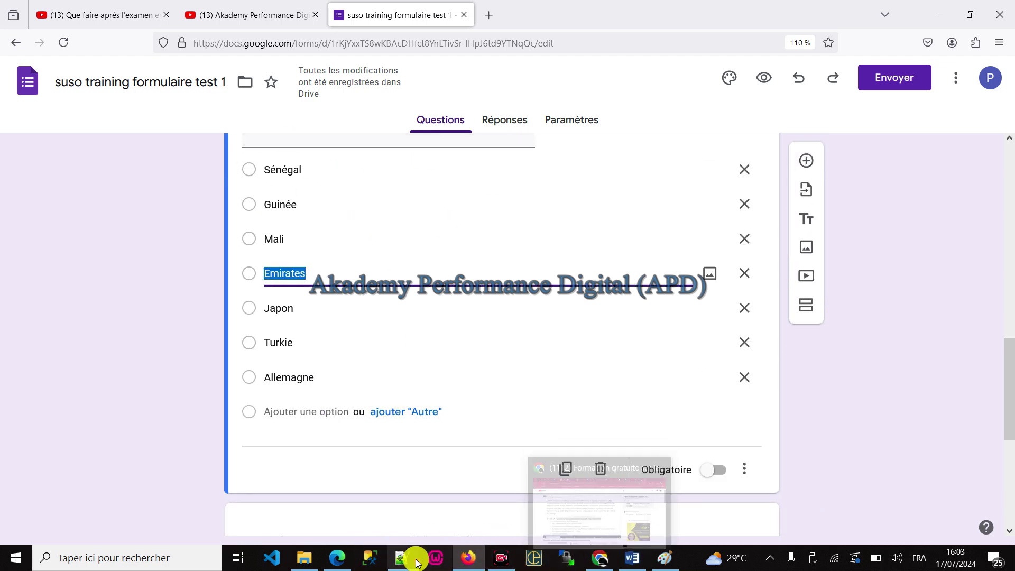
Step: Reload the live form and open, then close, the B03 birth-date picker
click(338, 556)
click(77, 33)
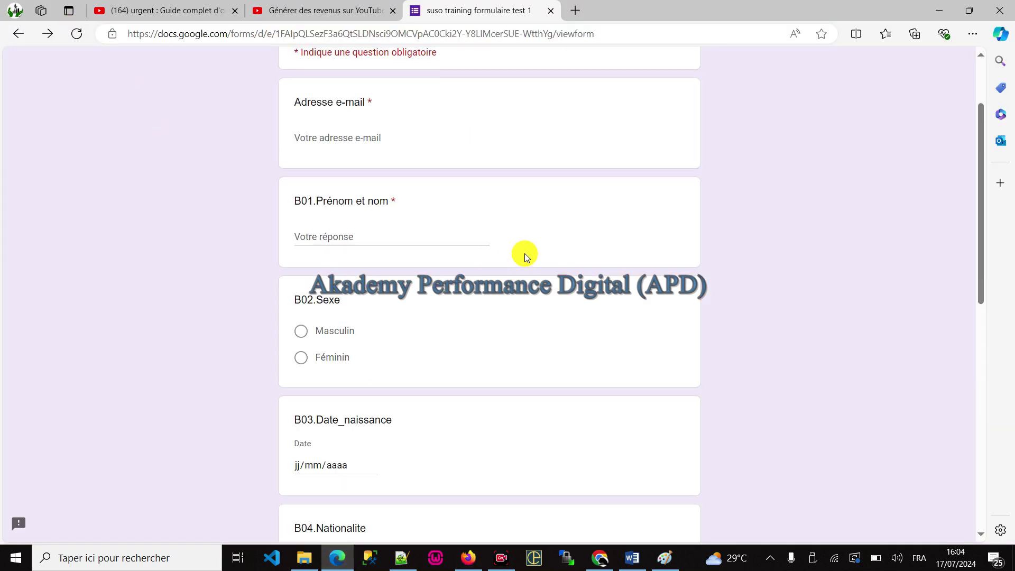
scroll(391, 183, down, 10)
scroll(468, 186, up, 8)
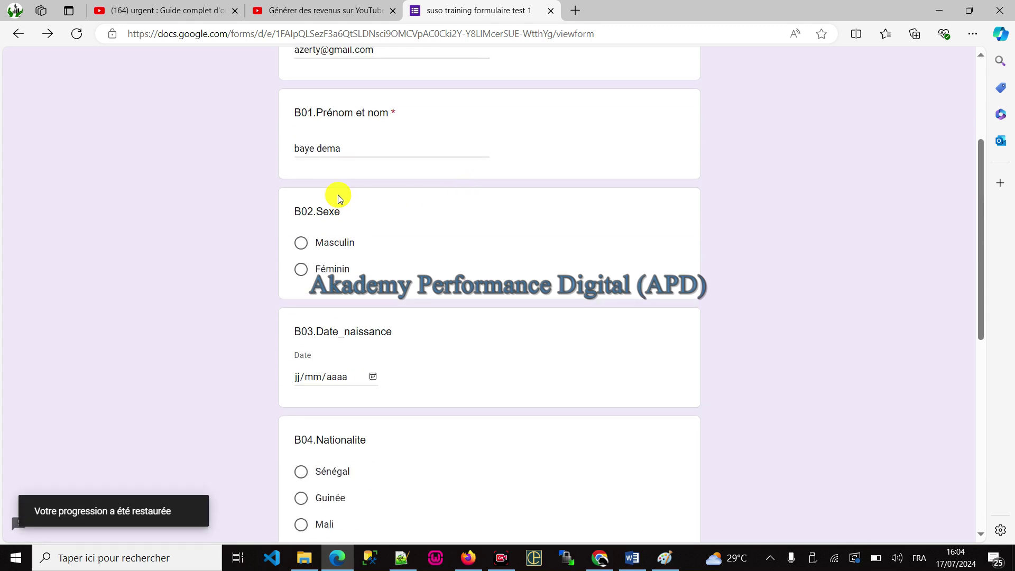
scroll(562, 157, down, 3)
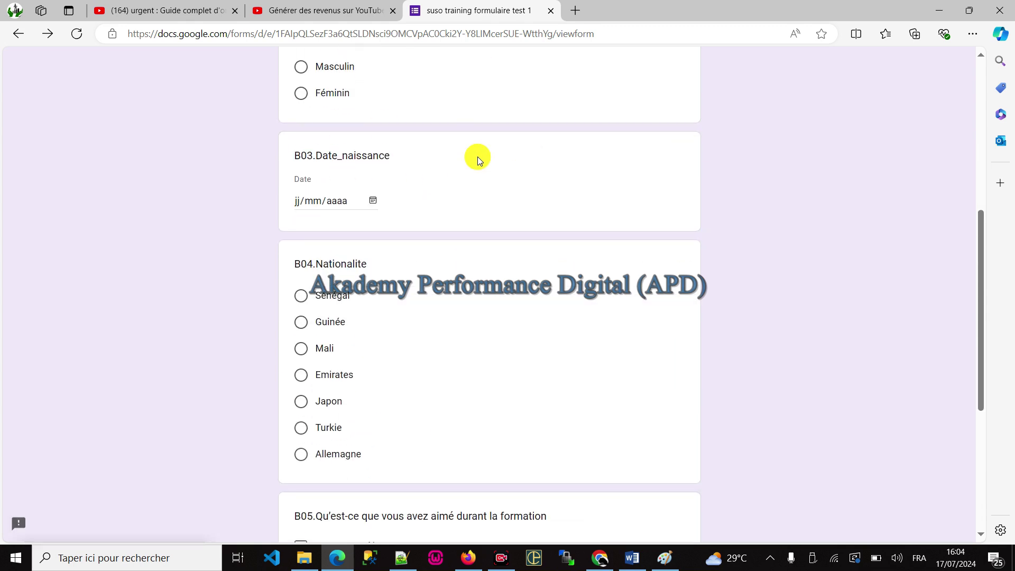
click(373, 201)
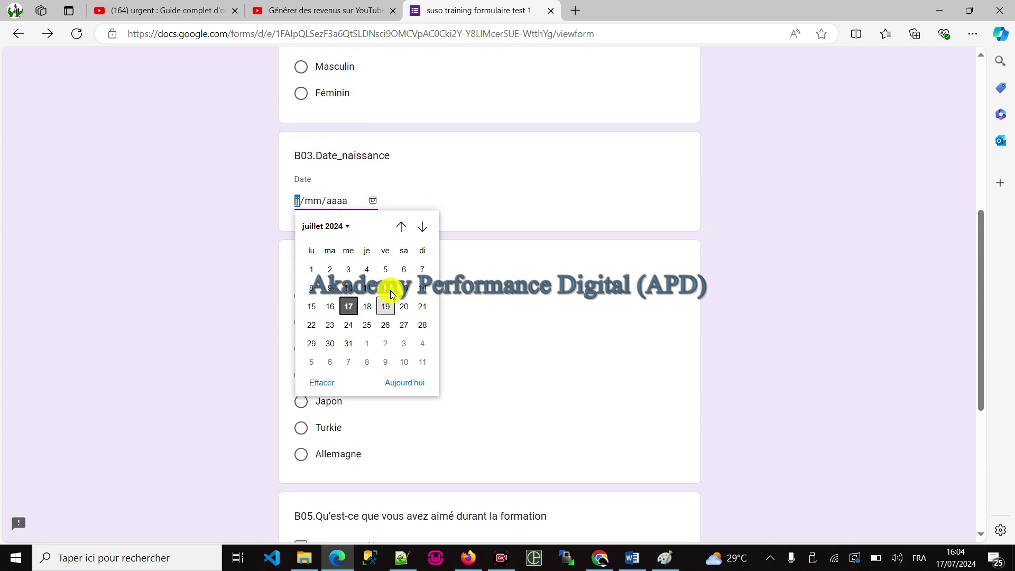
click(324, 226)
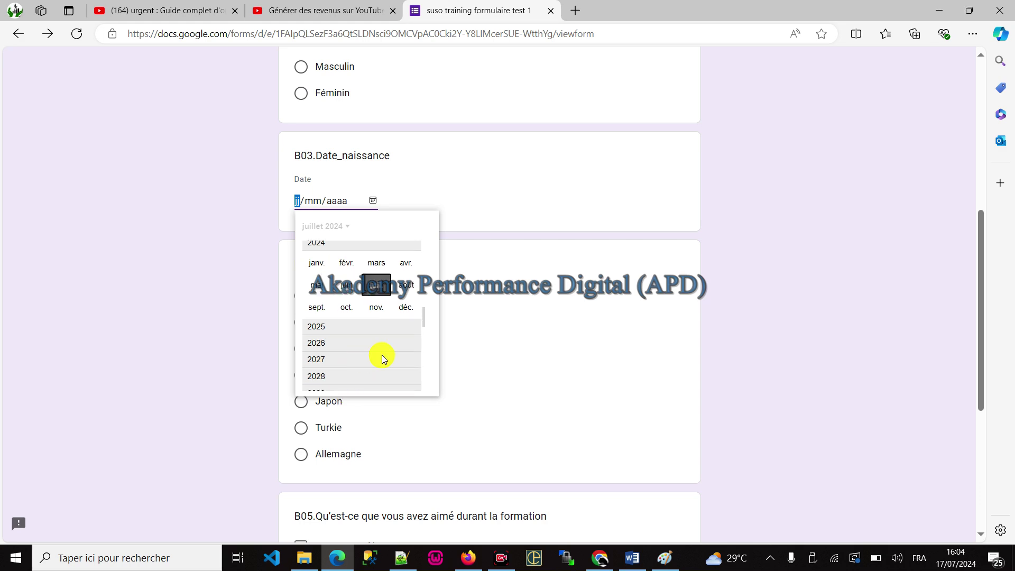
click(586, 314)
Step: Answer B04 with Sénégal and tick Le projet de formation and L'esprit de partage d'expérience in B05
click(301, 322)
click(328, 308)
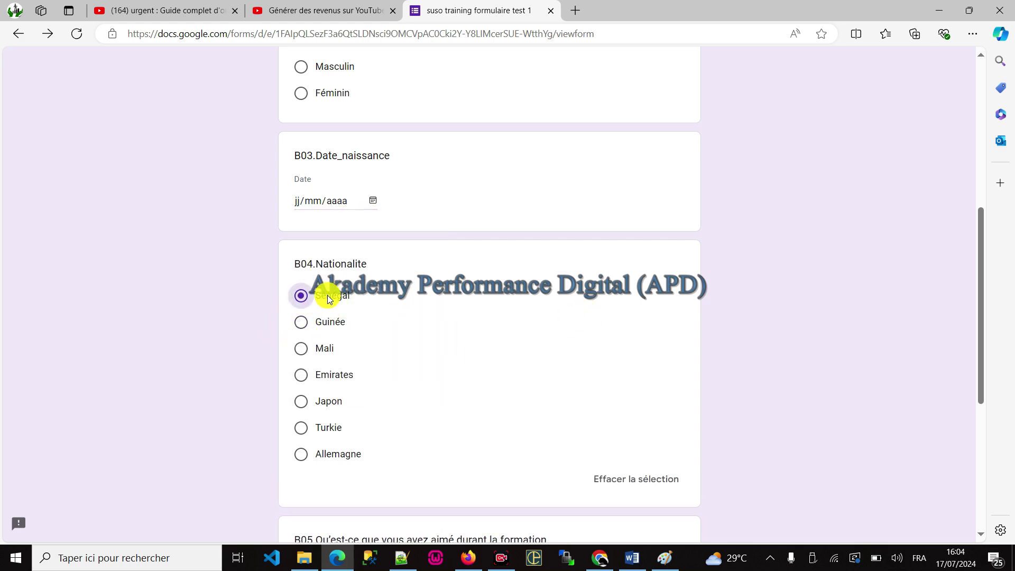
scroll(371, 318, down, 3)
scroll(391, 370, down, 2)
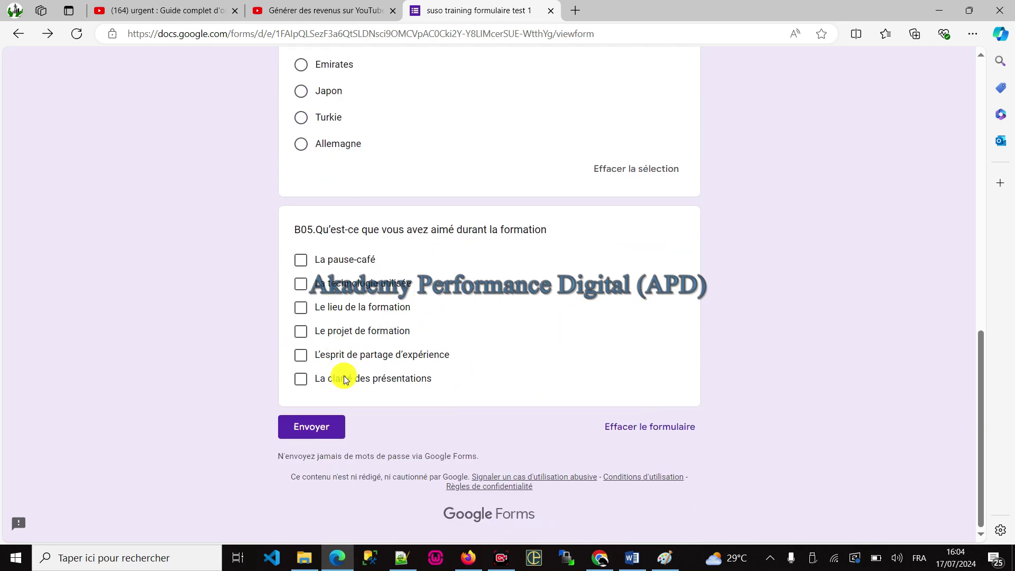
click(346, 355)
click(352, 328)
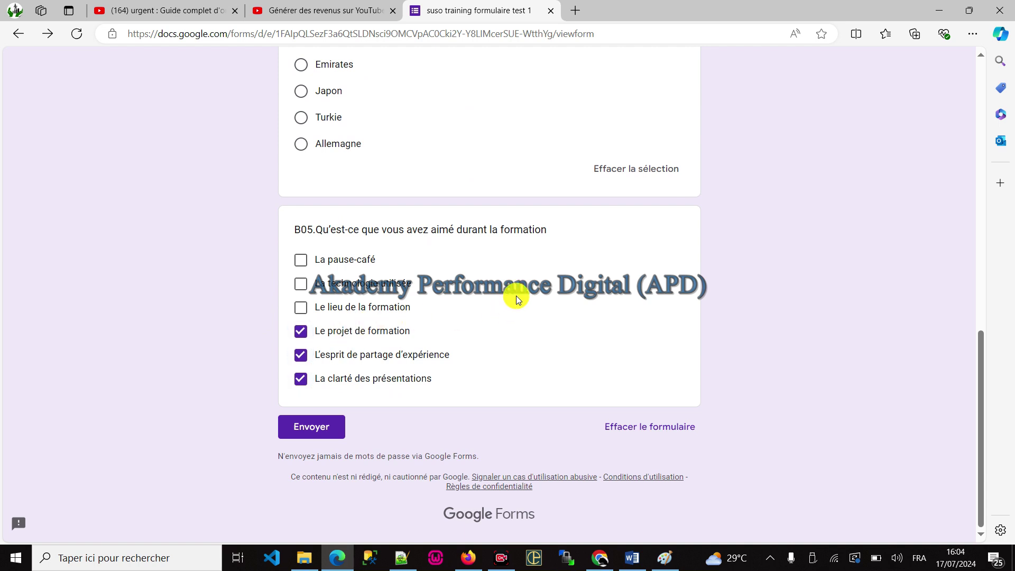
scroll(562, 288, up, 1)
scroll(561, 281, up, 20)
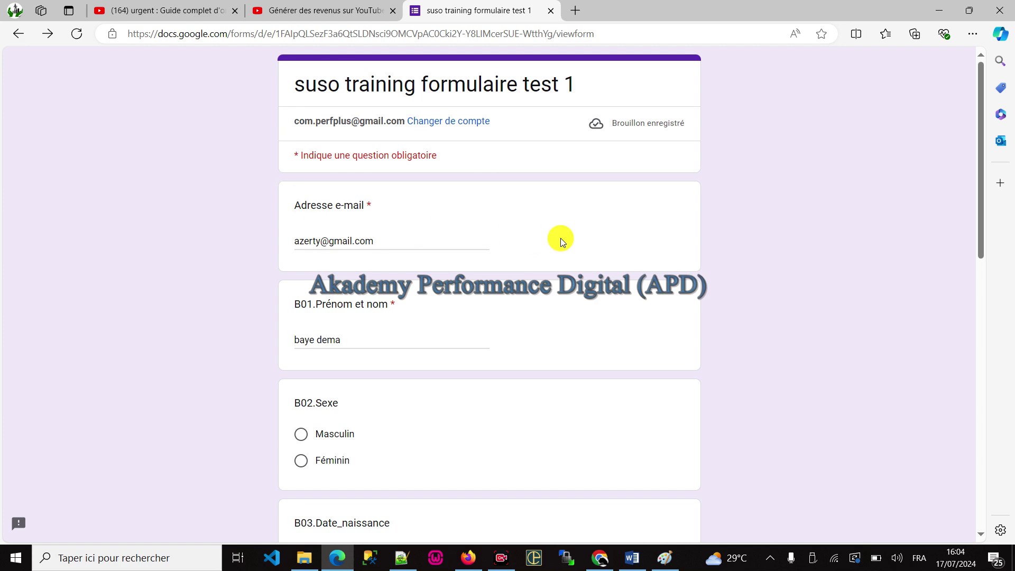
scroll(564, 237, down, 3)
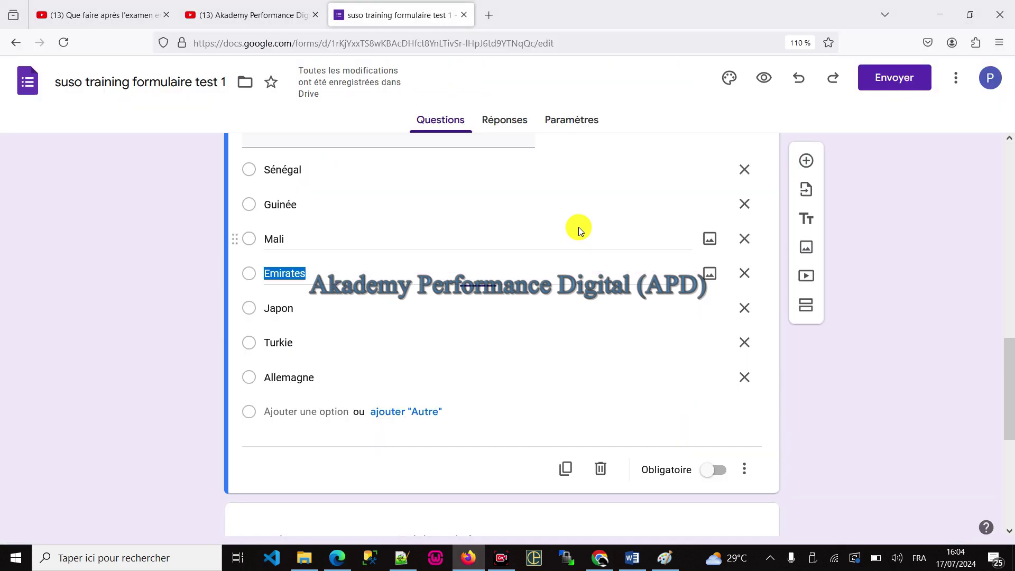
scroll(347, 253, up, 15)
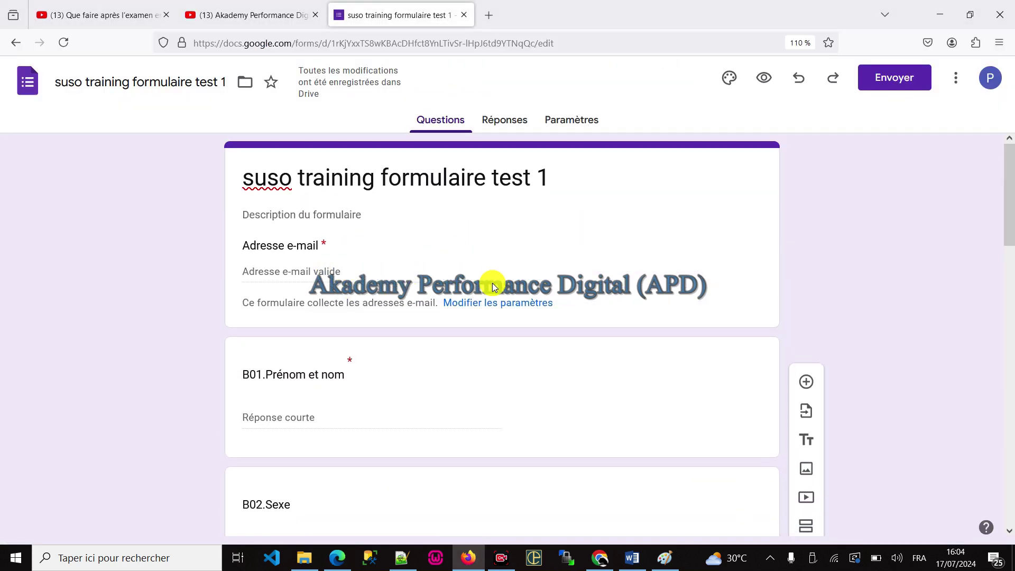
Step: Open the form's settings and expand the Réponses and default-settings sections
click(481, 307)
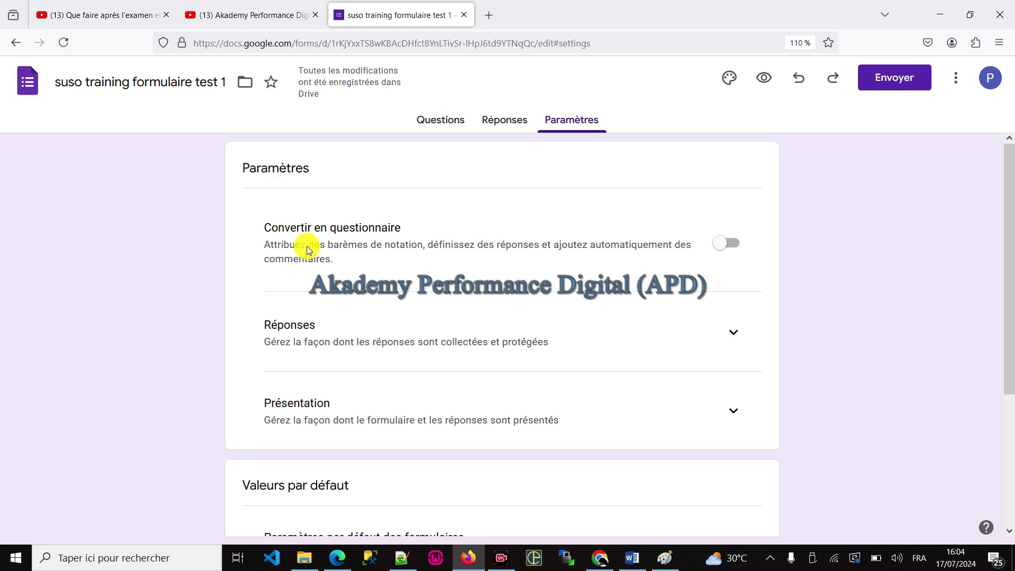
scroll(615, 268, down, 3)
scroll(618, 259, up, 3)
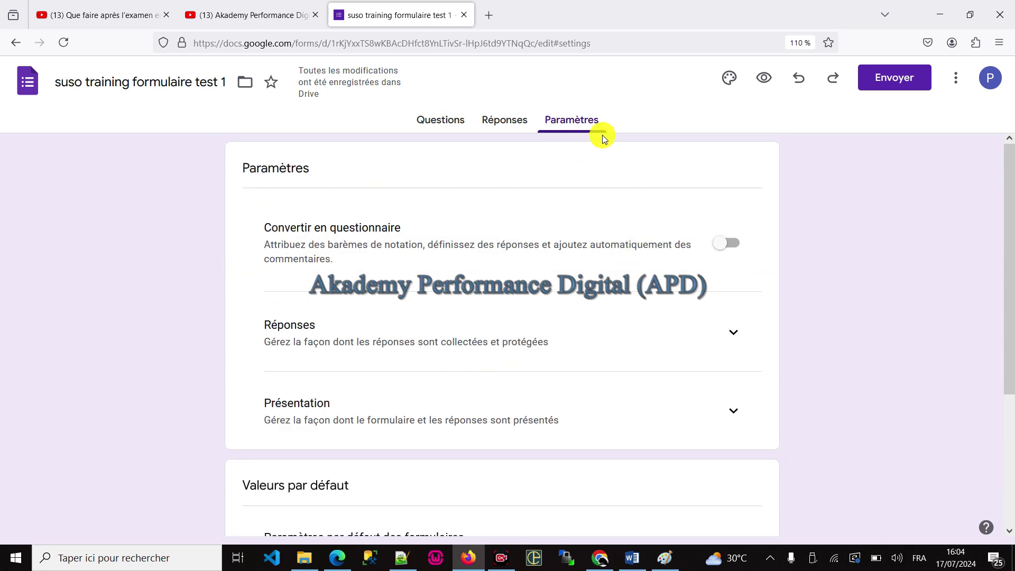
click(734, 332)
scroll(734, 284, down, 2)
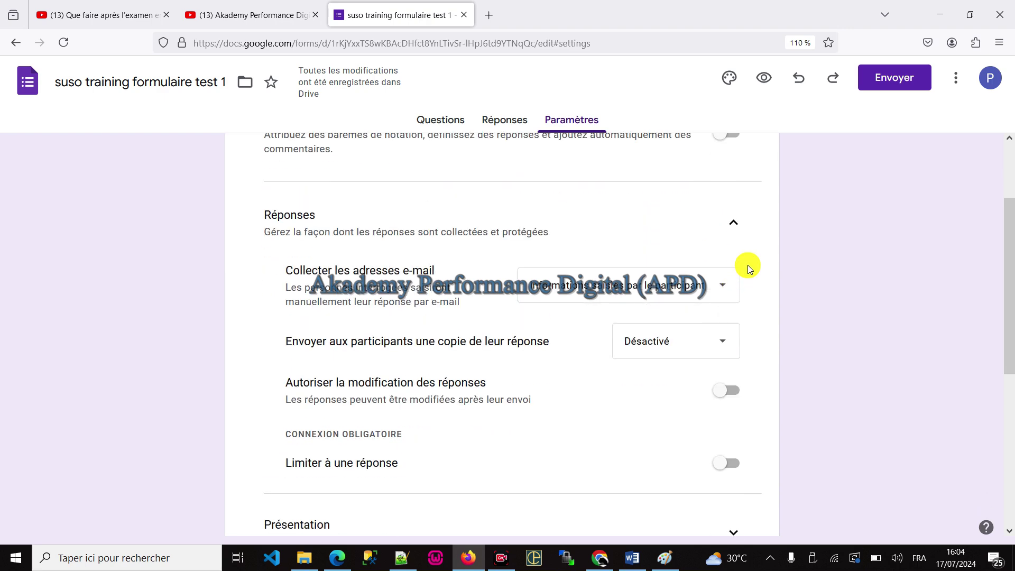
scroll(747, 265, down, 5)
scroll(746, 264, down, 1)
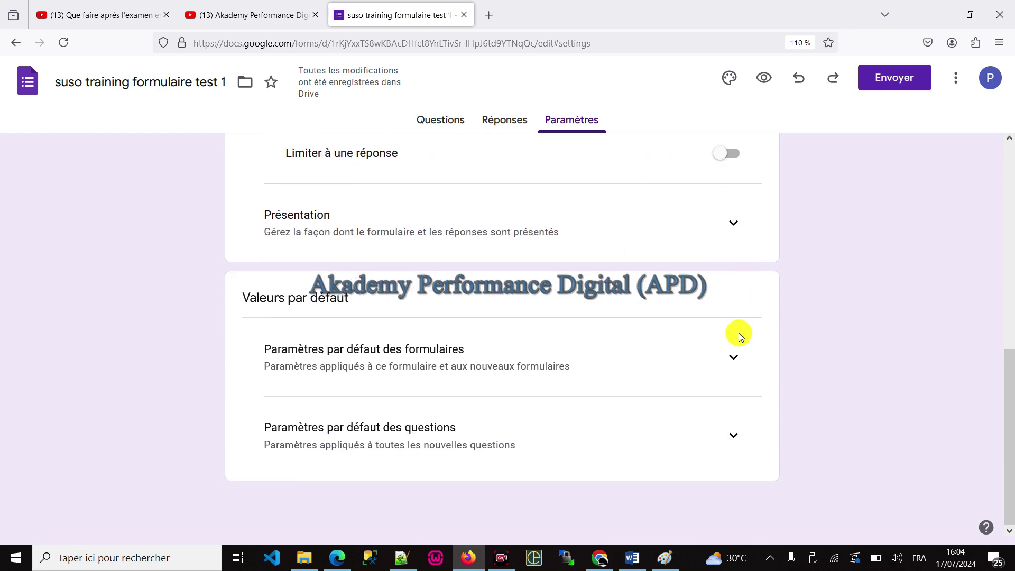
click(719, 363)
scroll(704, 343, down, 2)
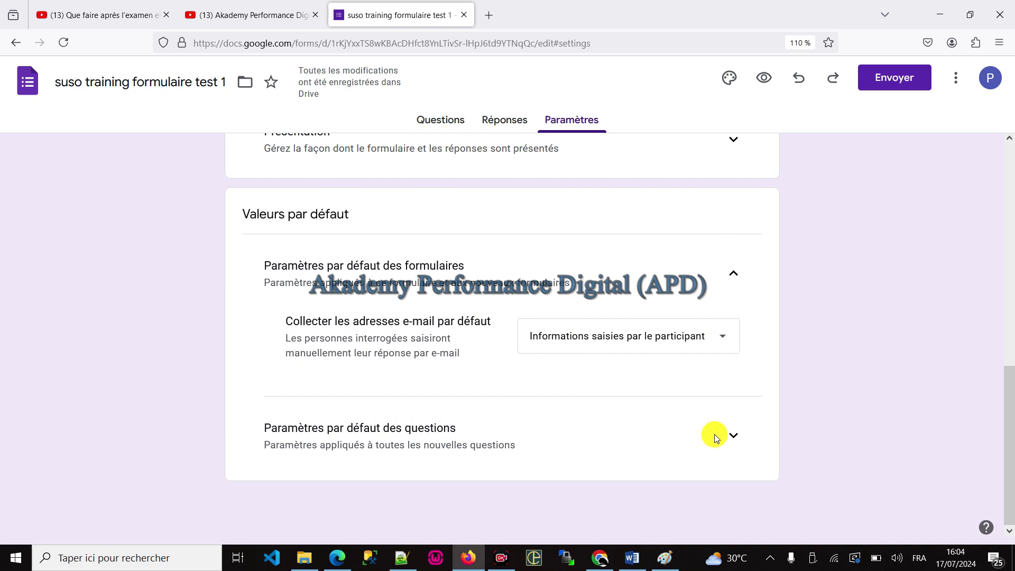
click(731, 434)
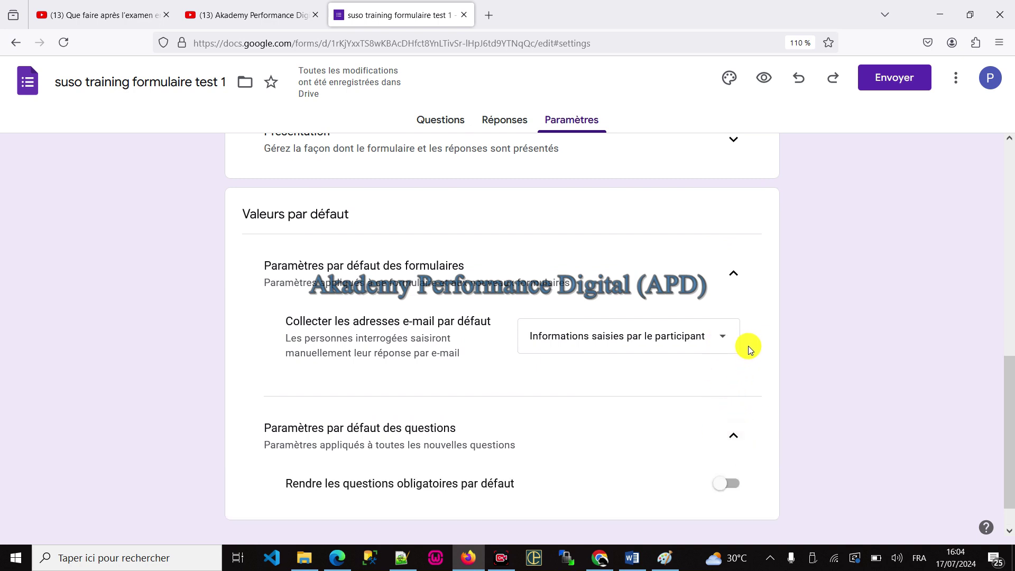
scroll(709, 335, up, 10)
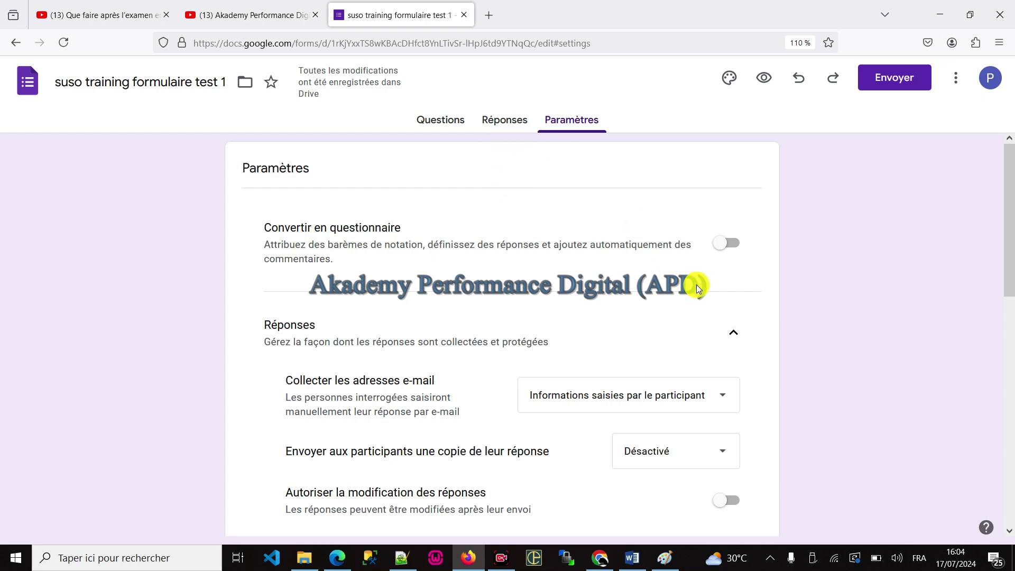
scroll(699, 288, down, 2)
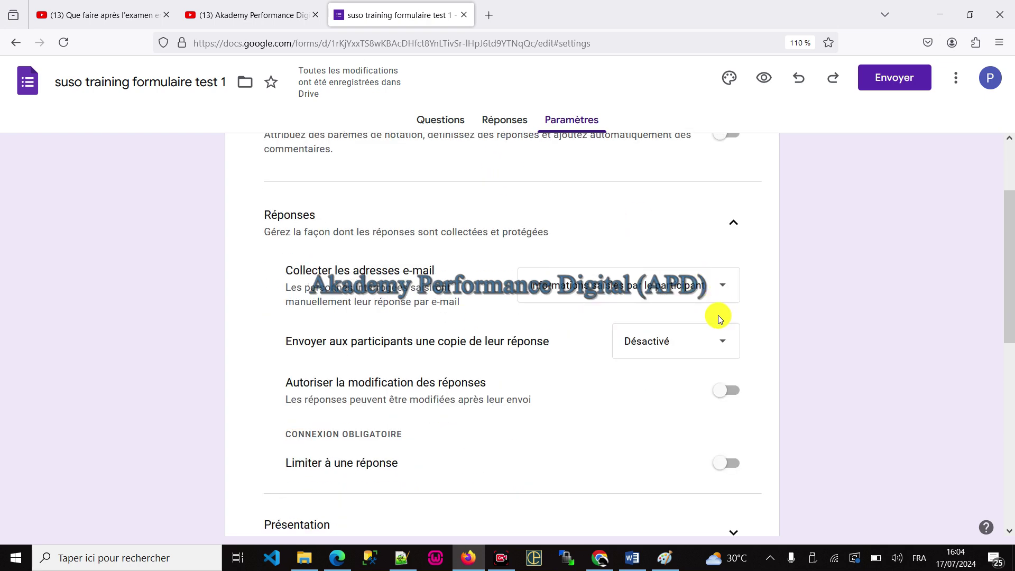
Step: Set Collecter les adresses e-mail to Ne pas collecter
click(722, 288)
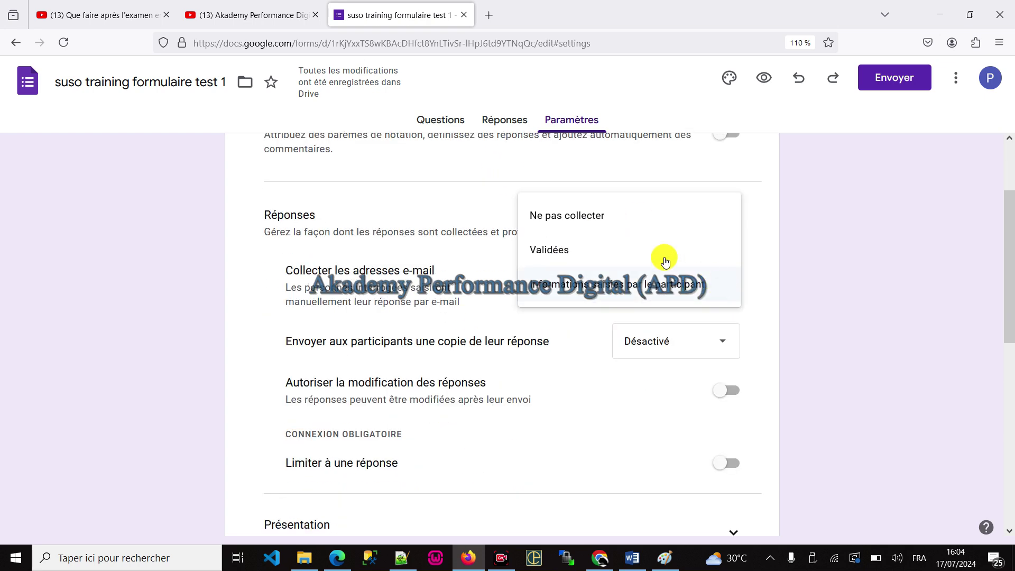
click(550, 216)
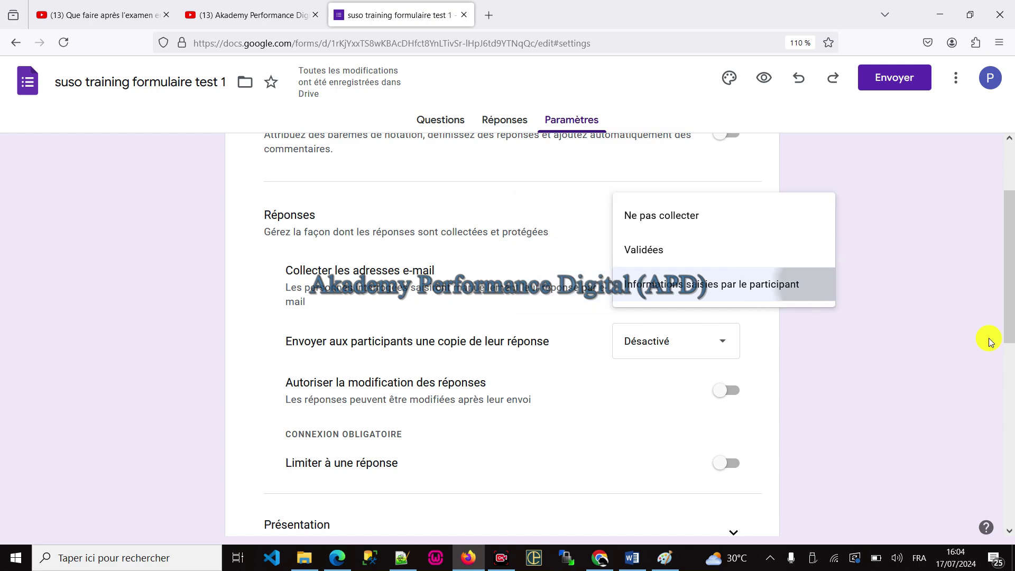
key(alt+Tab)
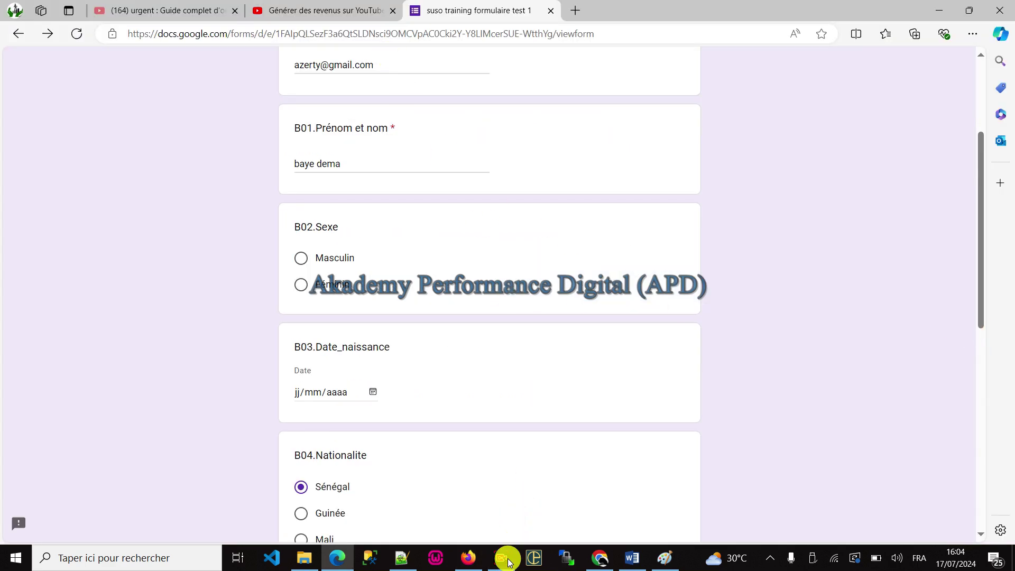
click(472, 559)
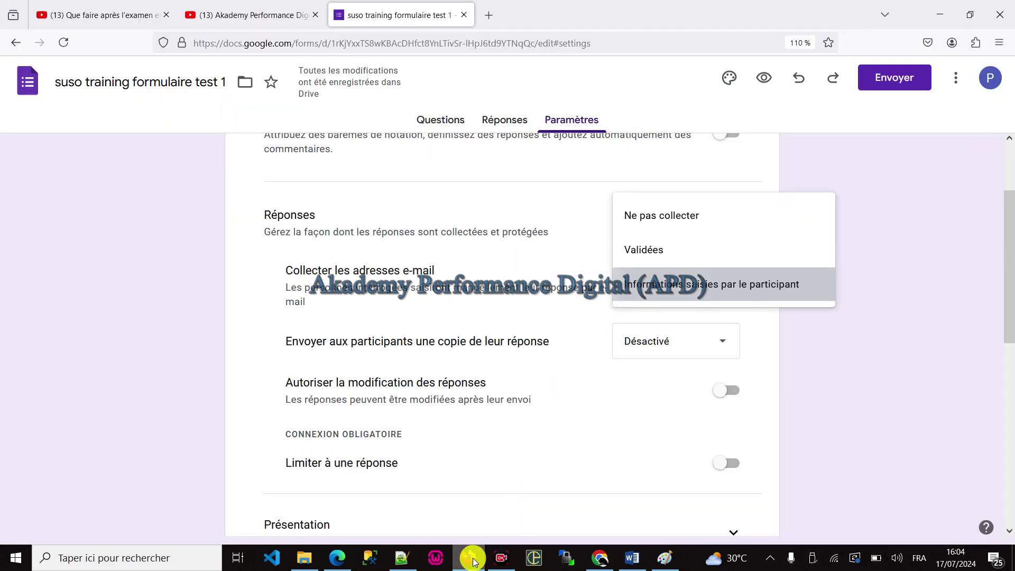
click(651, 214)
Step: Turn Limiter à une réponse on, then back off
scroll(388, 261, up, 2)
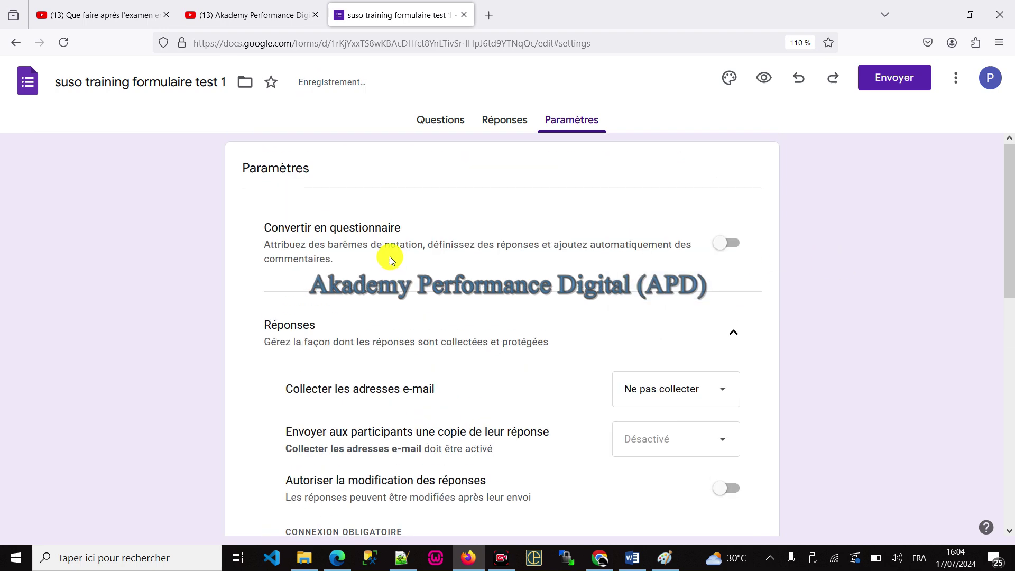
scroll(431, 324, down, 2)
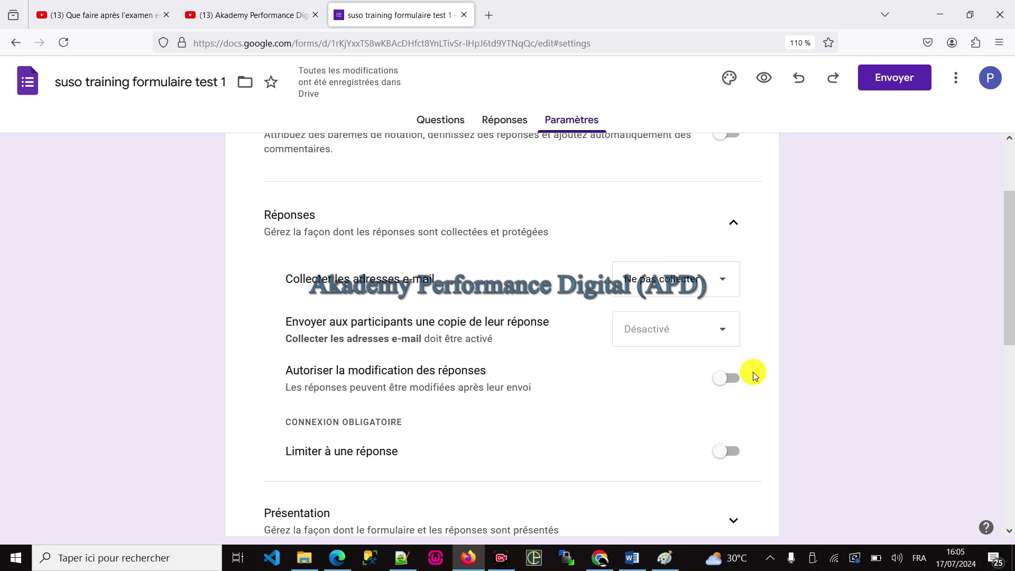
click(733, 455)
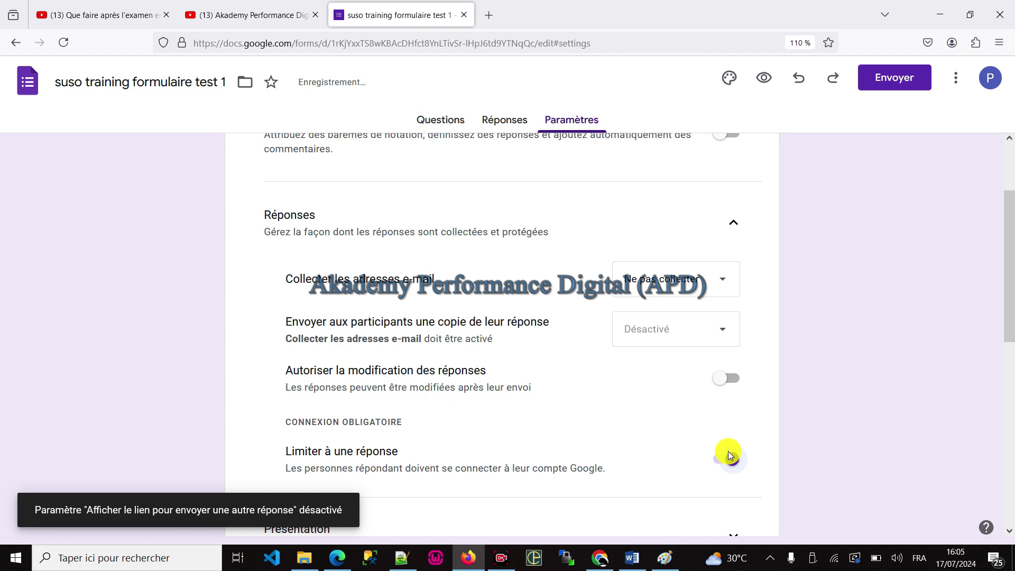
scroll(715, 345, down, 2)
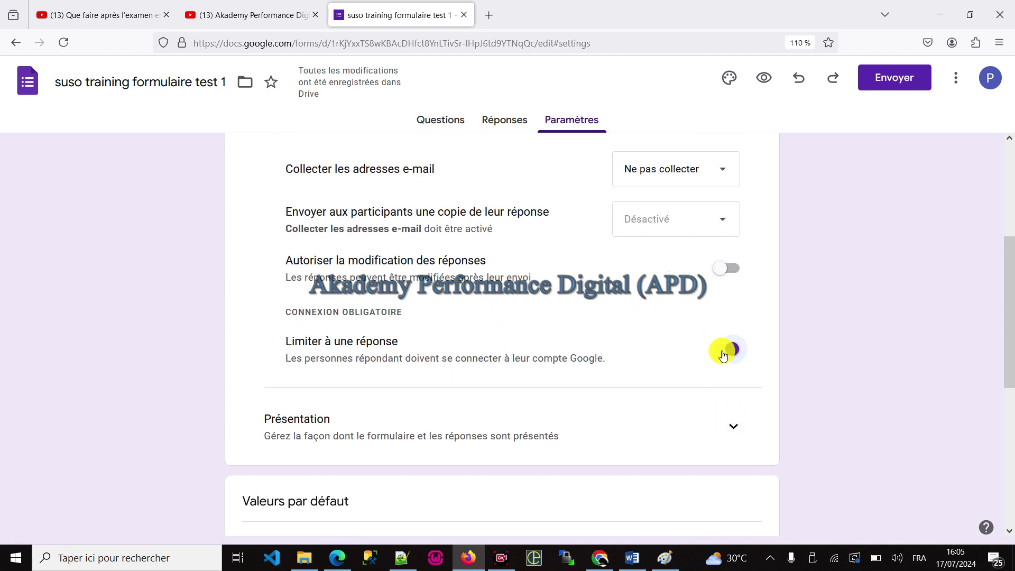
click(725, 352)
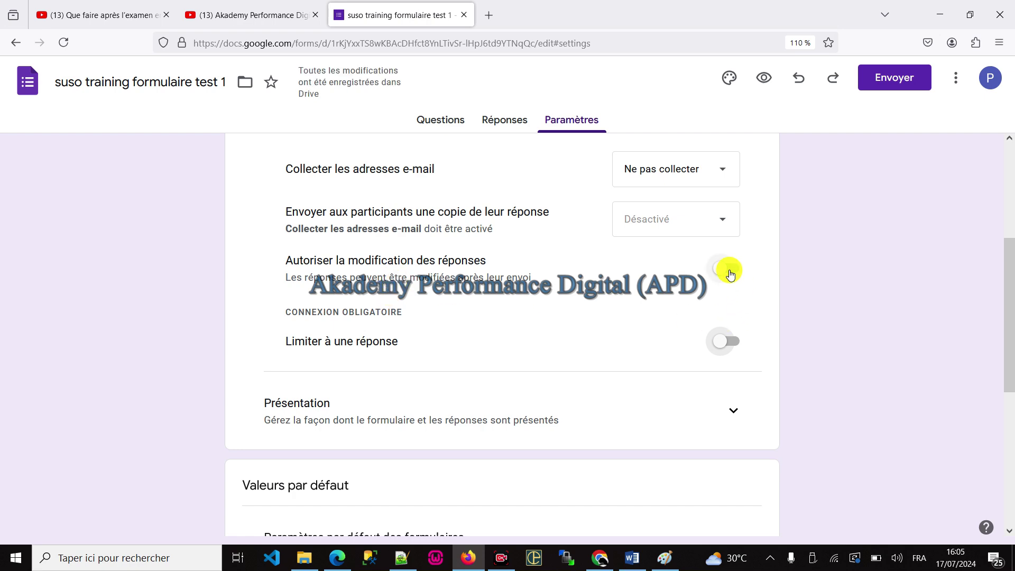
scroll(731, 273, down, 3)
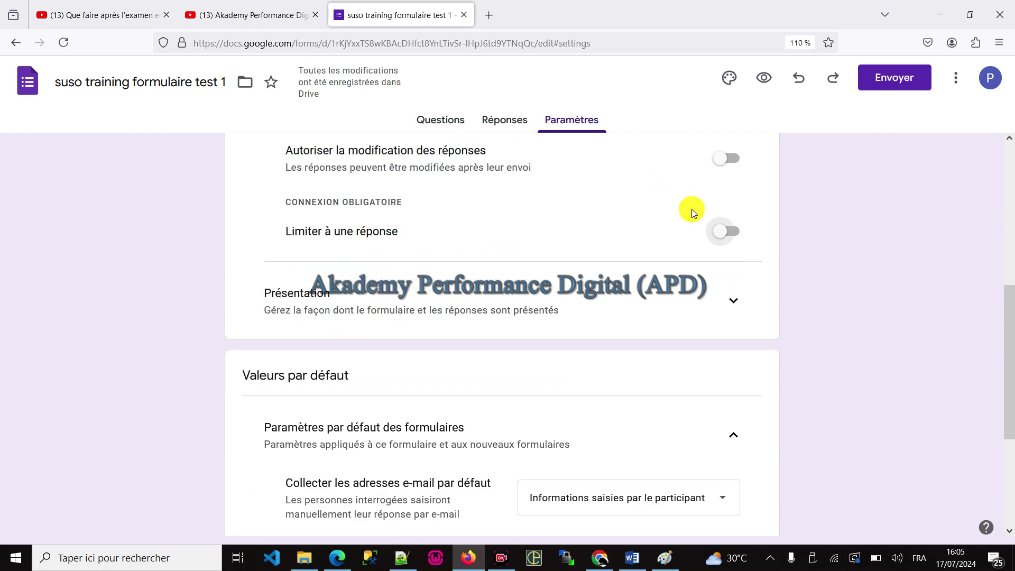
scroll(686, 221, up, 7)
Step: Return to Questions and reload the live form to pick up the changes
click(439, 119)
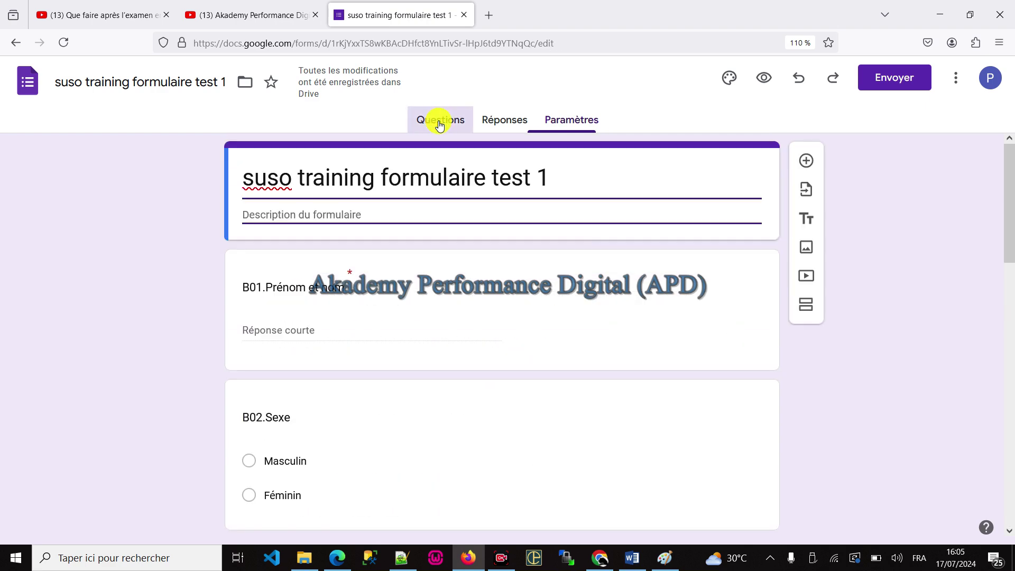
scroll(562, 359, down, 15)
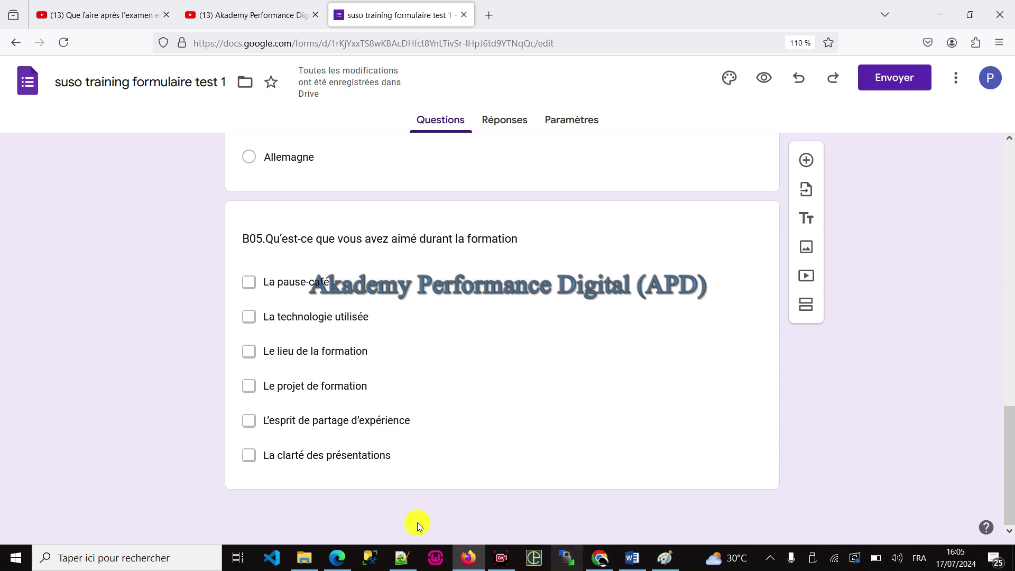
click(338, 558)
click(77, 34)
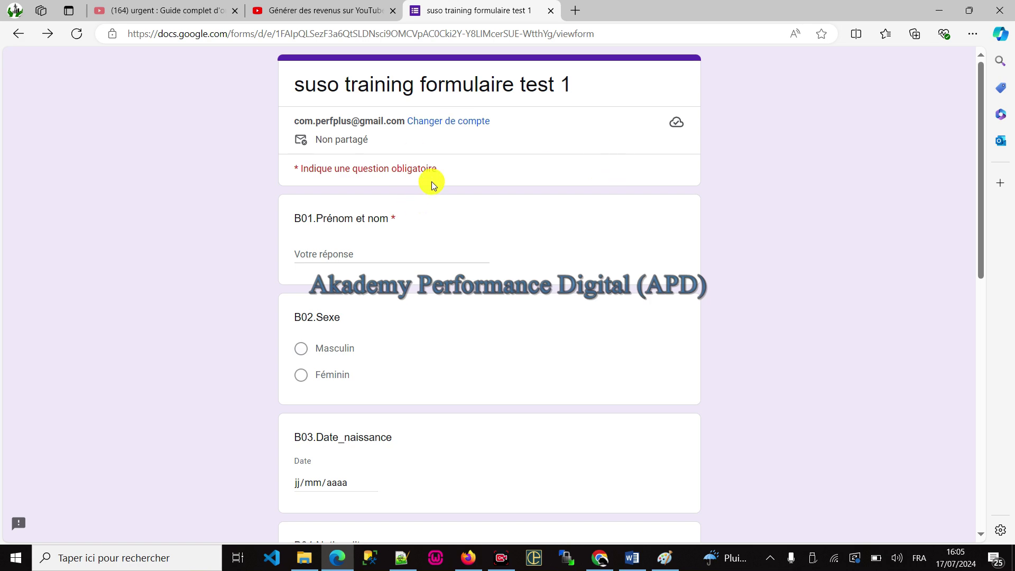
Step: Clear all entered answers in the live form and review it
scroll(658, 374, down, 12)
click(656, 447)
click(529, 338)
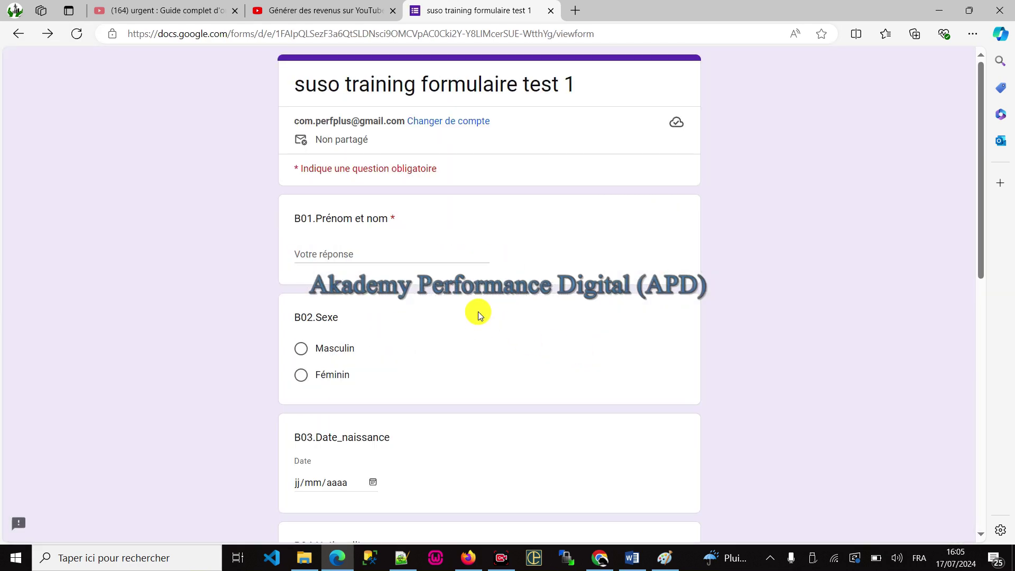
scroll(487, 303, down, 2)
scroll(487, 303, up, 1)
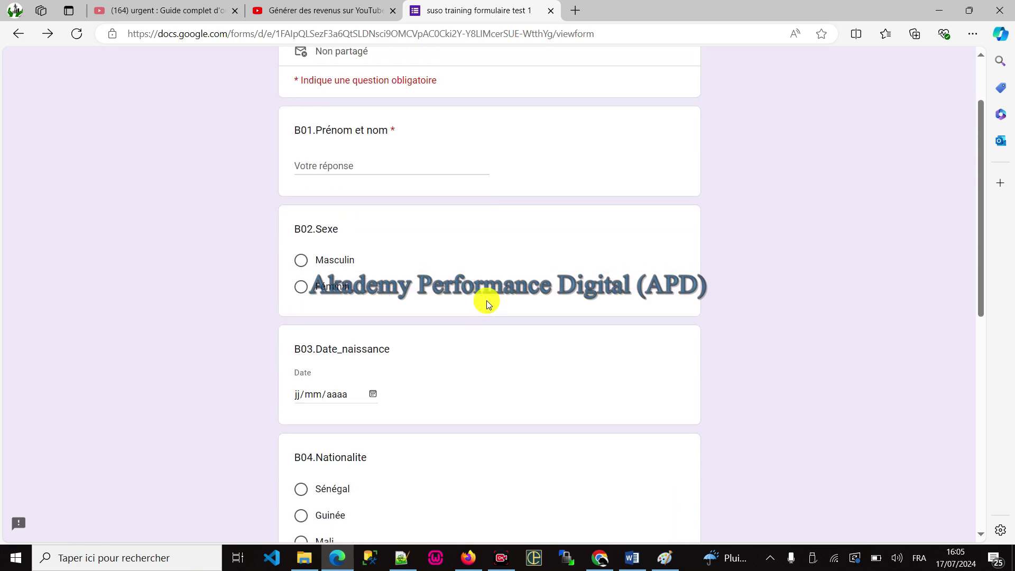
scroll(500, 300, up, 2)
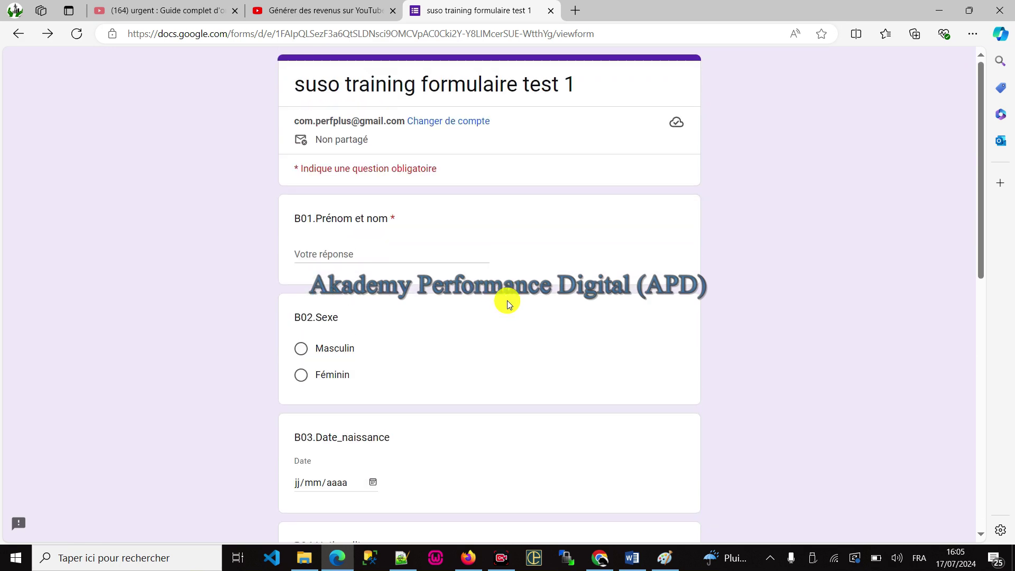
scroll(506, 301, down, 8)
Step: Back in the editor, go to the form's Paramètres page
key(alt+Tab)
click(510, 297)
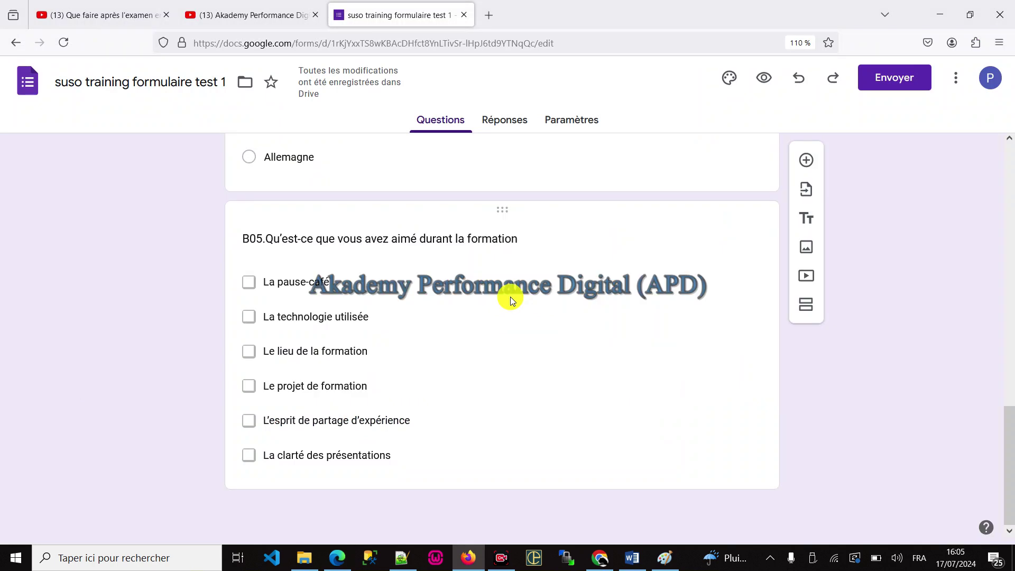
click(578, 124)
Step: Set 'Collecter les adresses e-mail par défaut' under Valeurs par défaut to Ne pas collecter
scroll(744, 333, down, 2)
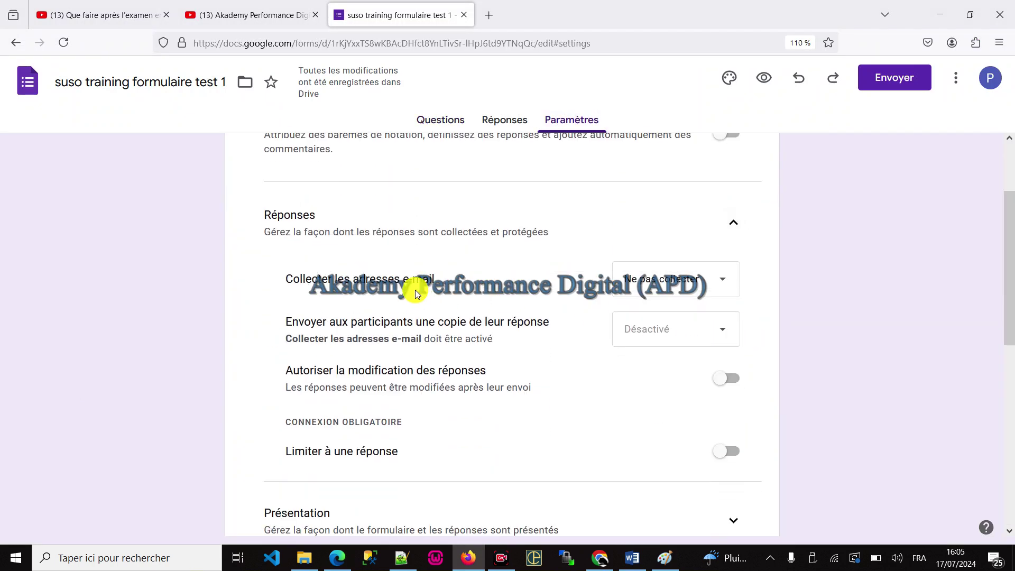
scroll(493, 288, up, 2)
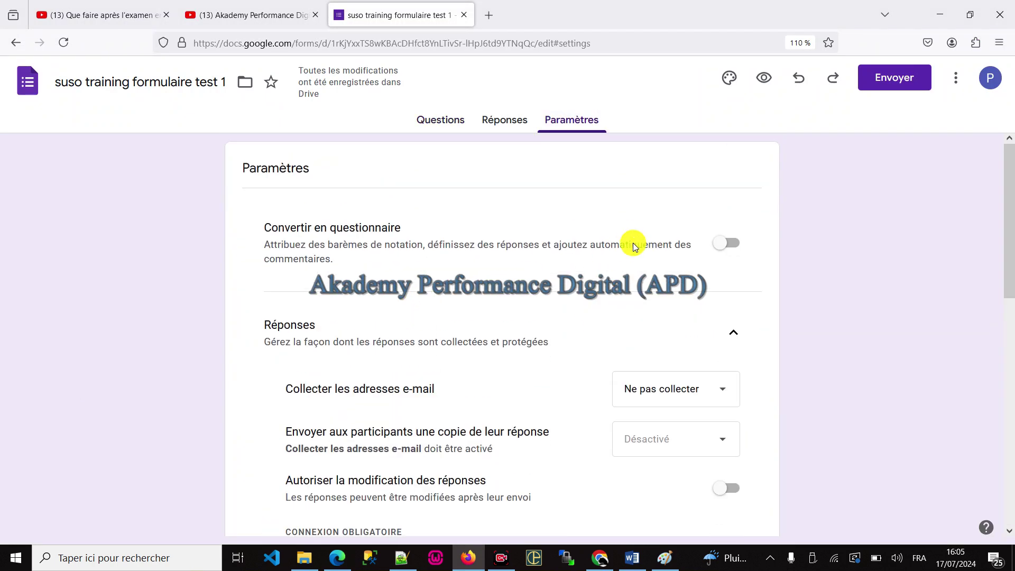
scroll(631, 249, down, 4)
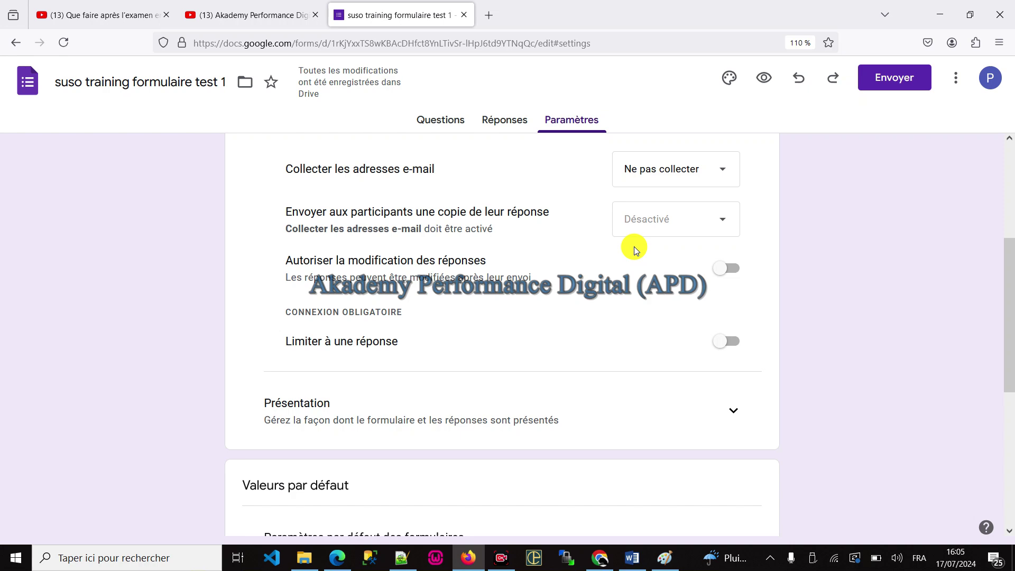
scroll(410, 379, down, 4)
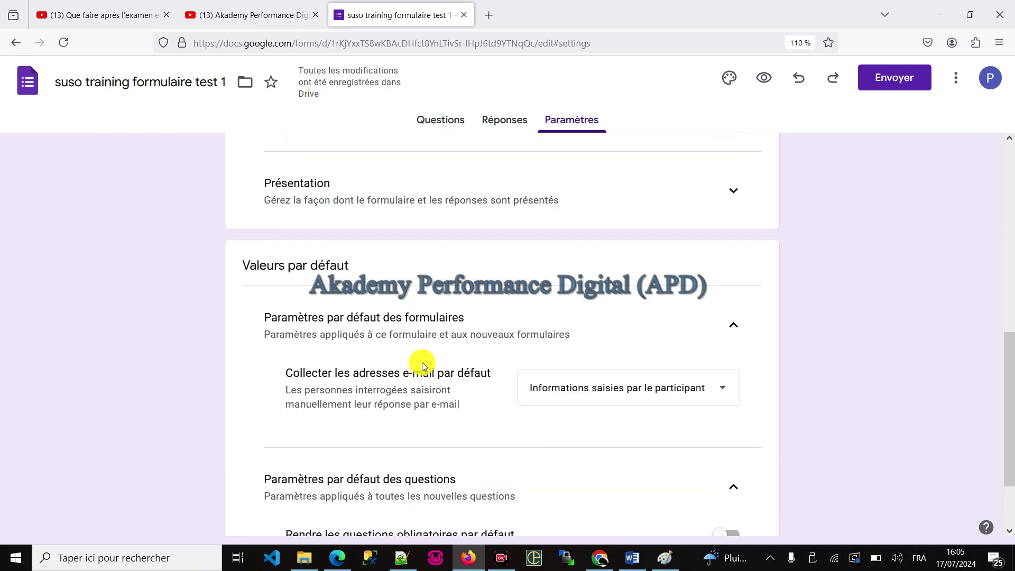
click(644, 387)
click(582, 318)
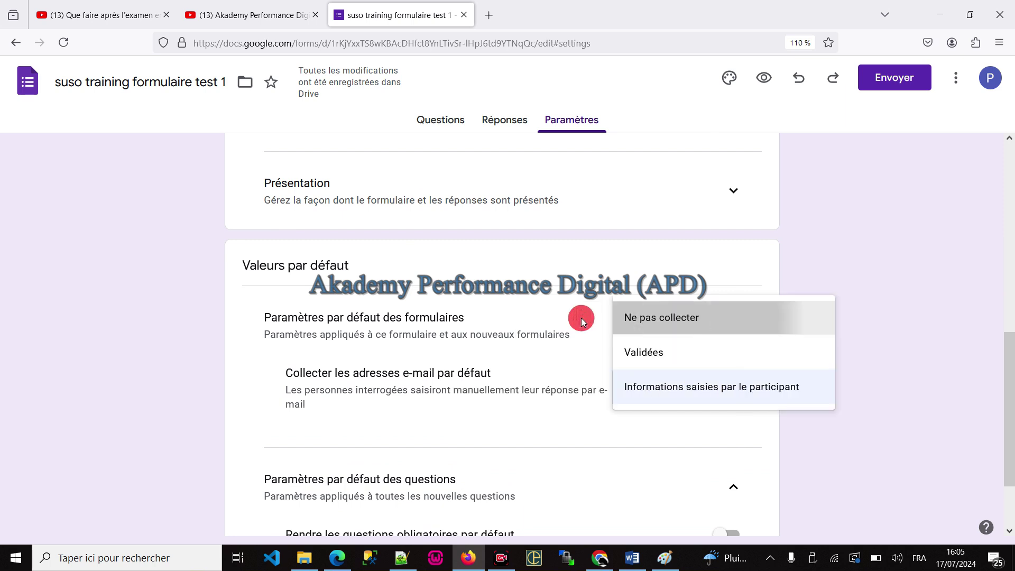
click(675, 319)
scroll(806, 353, down, 2)
click(902, 317)
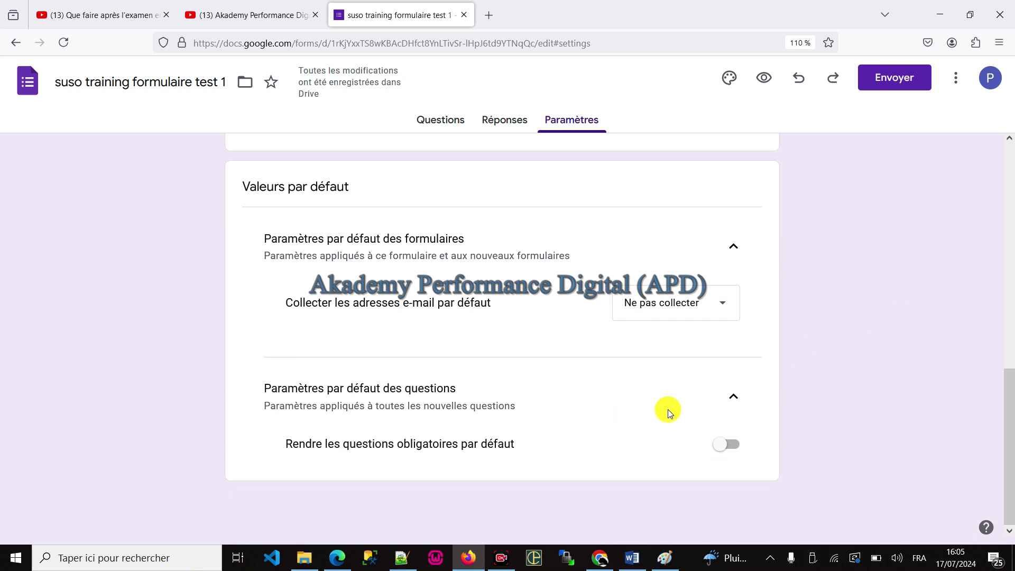
Step: Switch to the live form in Edge and clear the answers already entered
click(433, 124)
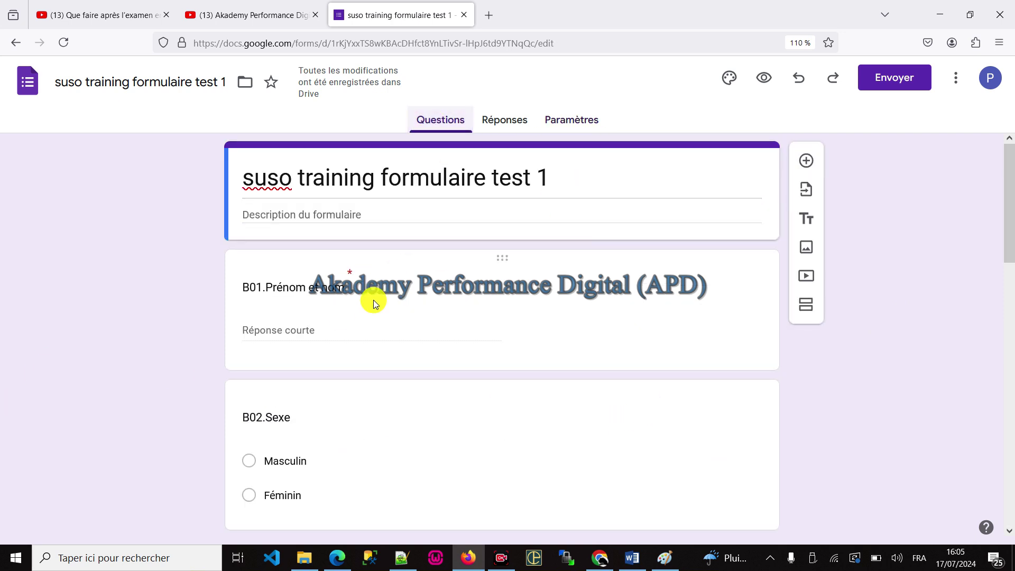
click(329, 318)
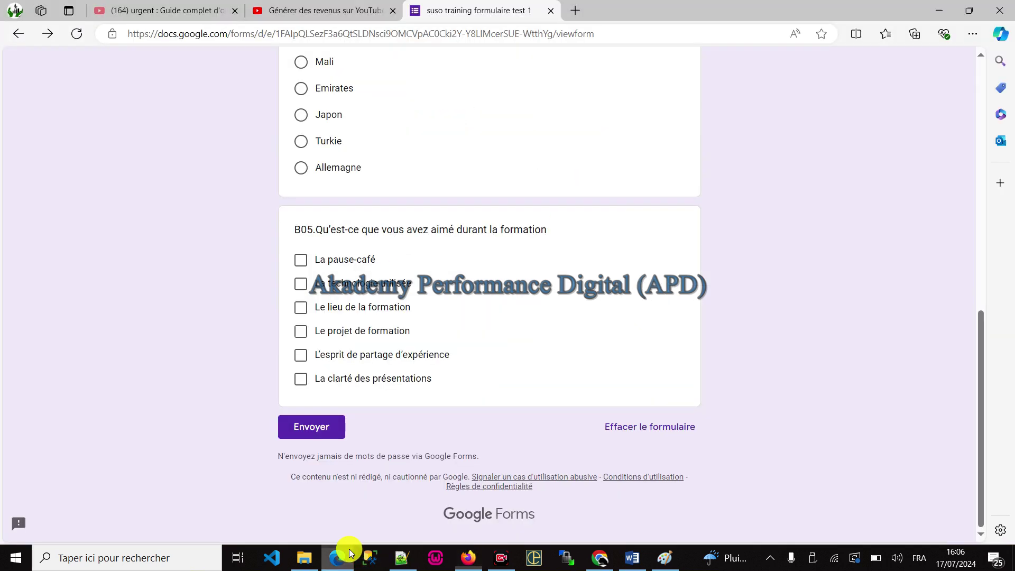
click(337, 558)
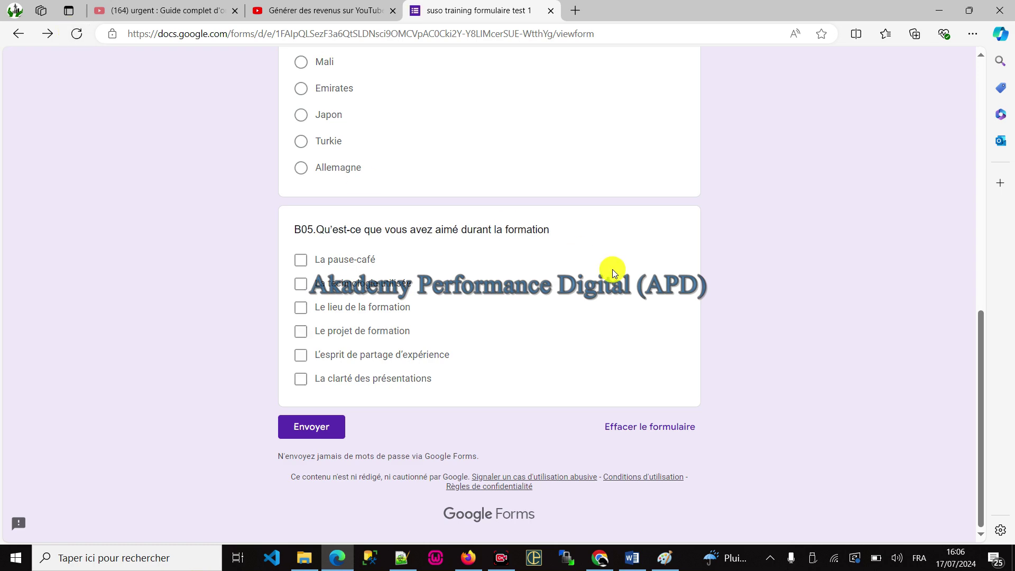
scroll(662, 274, up, 10)
scroll(664, 275, down, 2)
scroll(642, 496, down, 8)
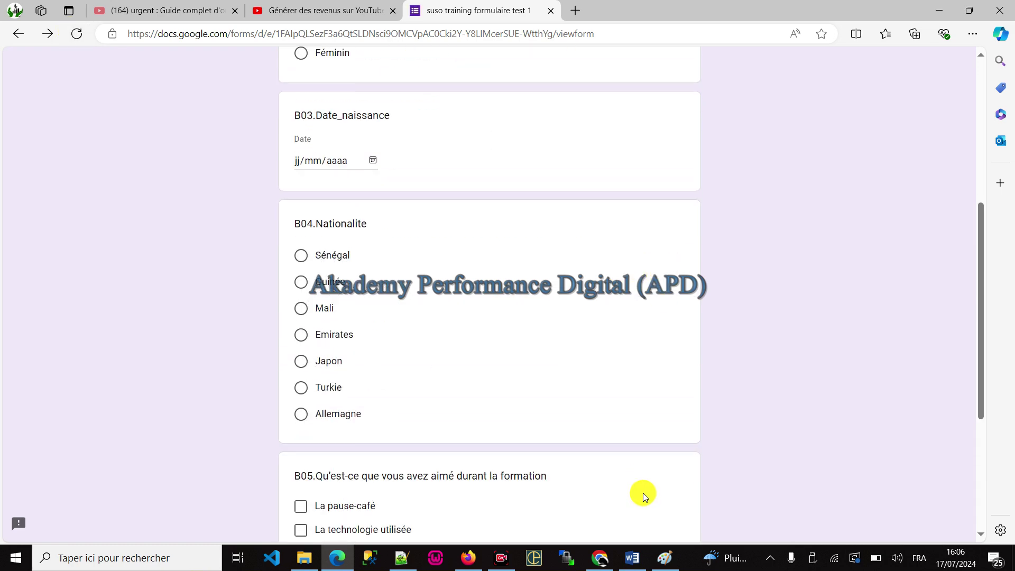
click(644, 426)
click(579, 344)
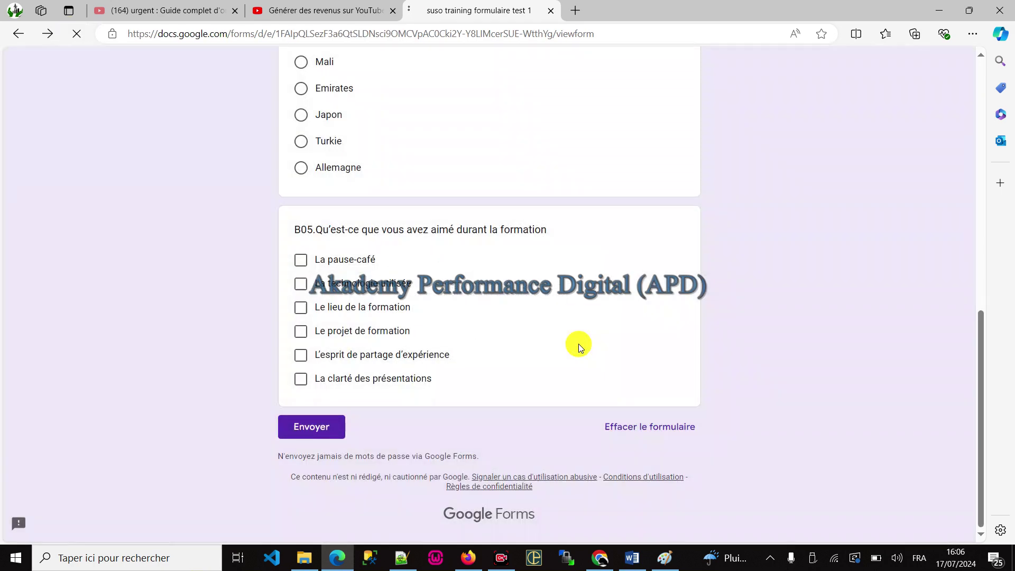
Step: Submit a first test response: placeholder name, Masculin, 5 July 2024, Mali, pause-café, technologie, lieu
click(362, 163)
text(sadsqd)
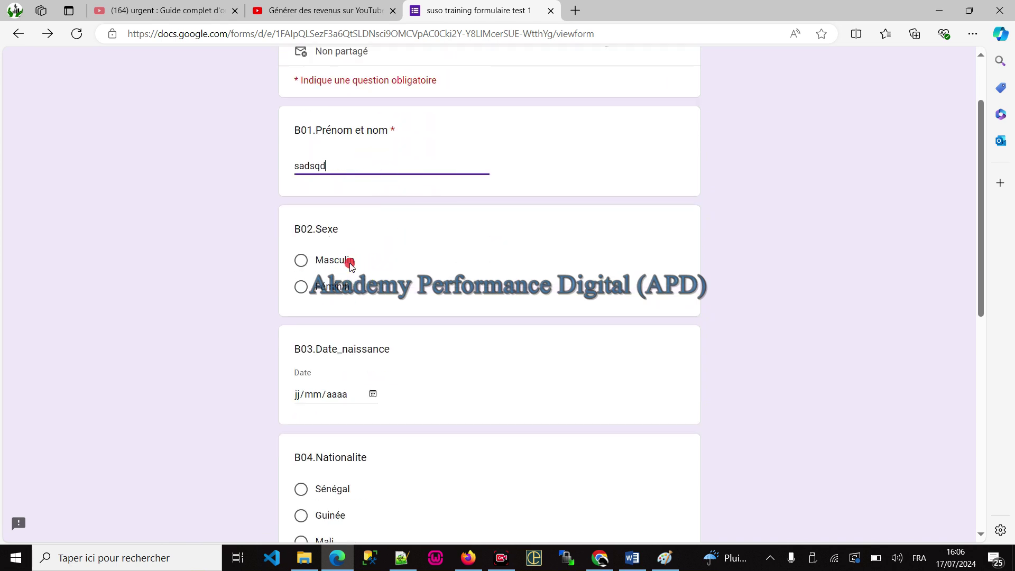
click(350, 262)
scroll(325, 335, down, 2)
click(372, 329)
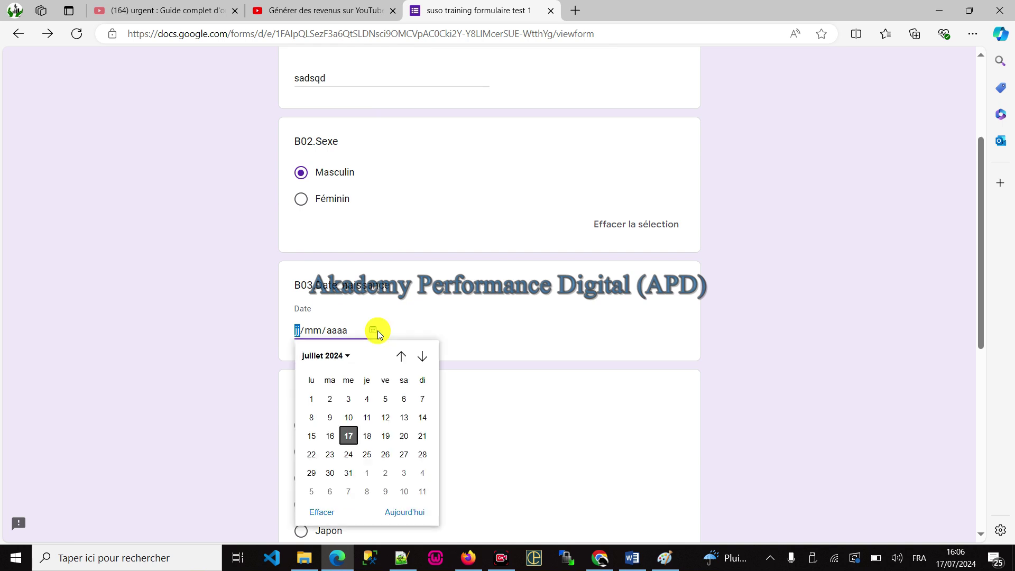
click(383, 399)
scroll(380, 328, down, 3)
click(336, 307)
scroll(413, 360, down, 3)
click(328, 345)
click(329, 370)
click(328, 394)
click(312, 516)
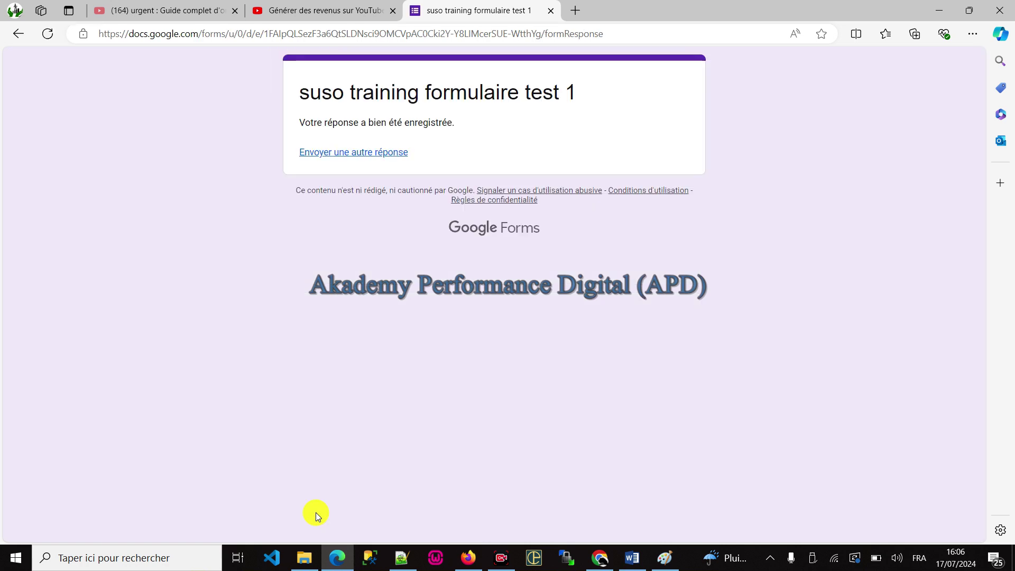
Step: Submit a second response: placeholder name, Féminin, 5 July 2024, Sénégal, Le projet de formation
click(366, 158)
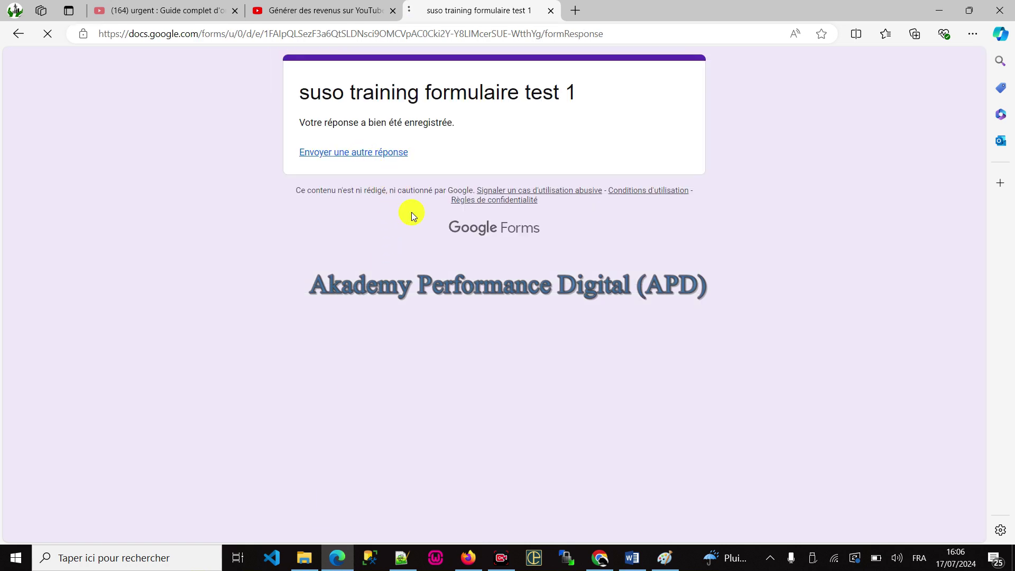
scroll(365, 211, down, 2)
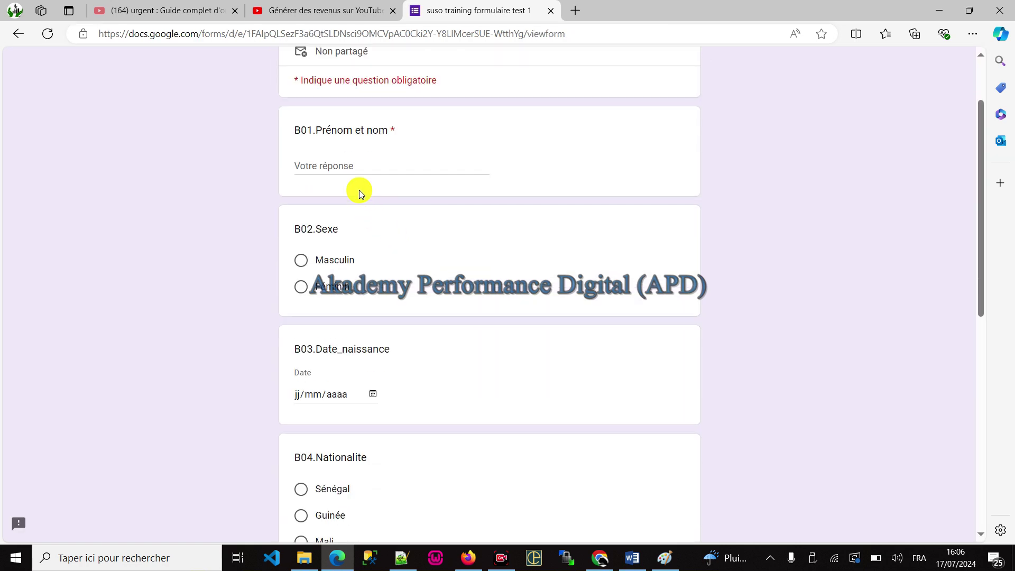
click(349, 164)
text(dsqdsqd)
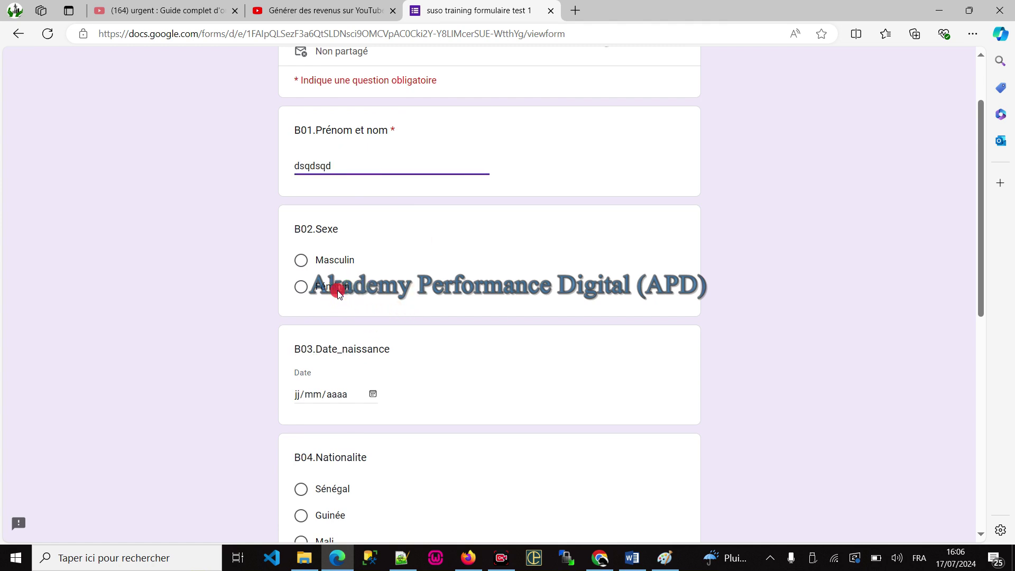
click(339, 294)
scroll(381, 332, down, 2)
click(377, 331)
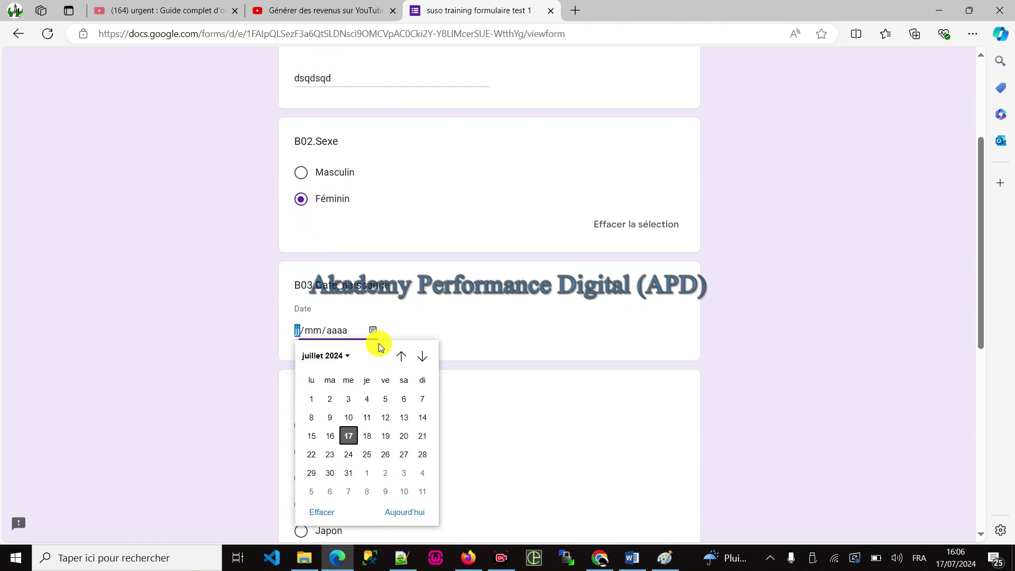
click(381, 402)
scroll(402, 259, down, 5)
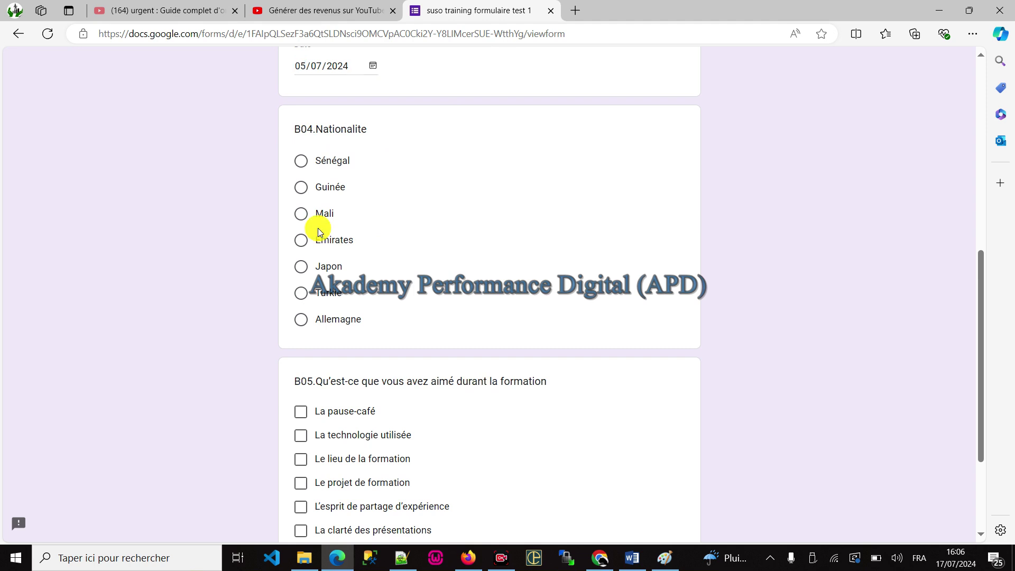
click(318, 162)
scroll(472, 254, down, 3)
scroll(472, 255, down, 1)
click(312, 331)
click(317, 425)
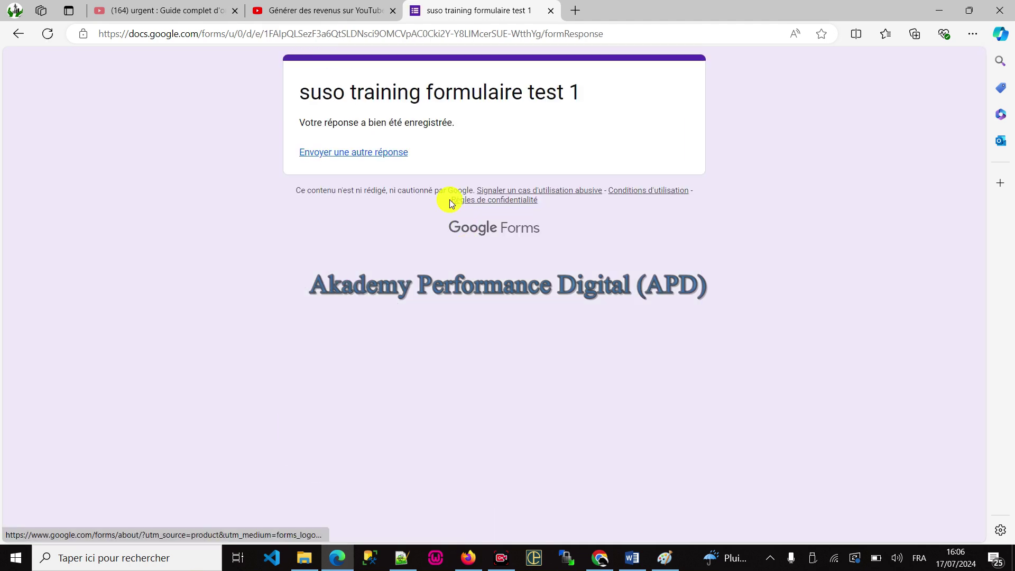
Step: Submit a third response: Féminin, 2 July 2024, Sénégal, technologie, pause-café, lieu, then return to the editor
click(362, 149)
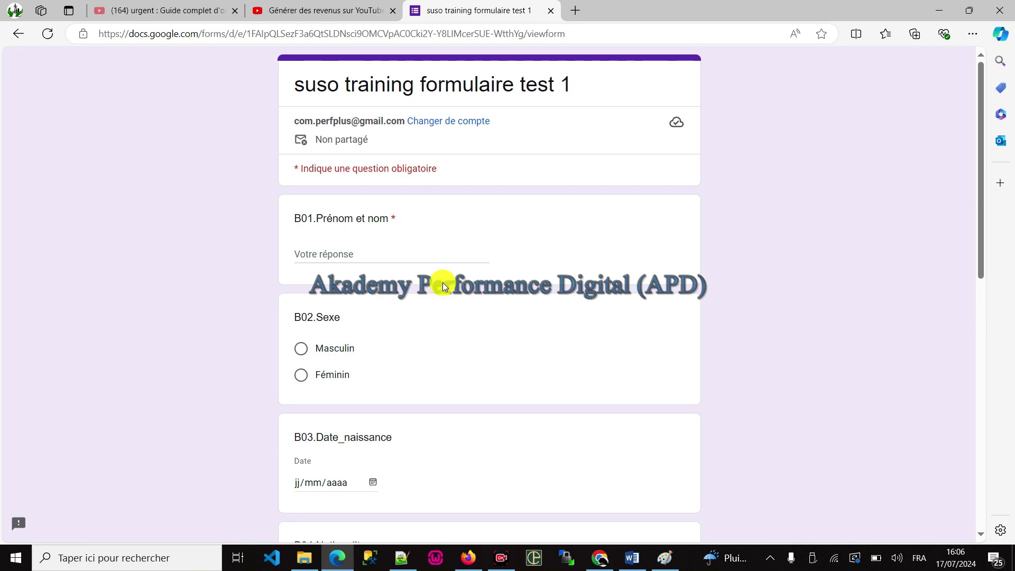
click(349, 244)
click(343, 247)
text(dqds dsqdsq)
click(335, 374)
scroll(413, 293, down, 3)
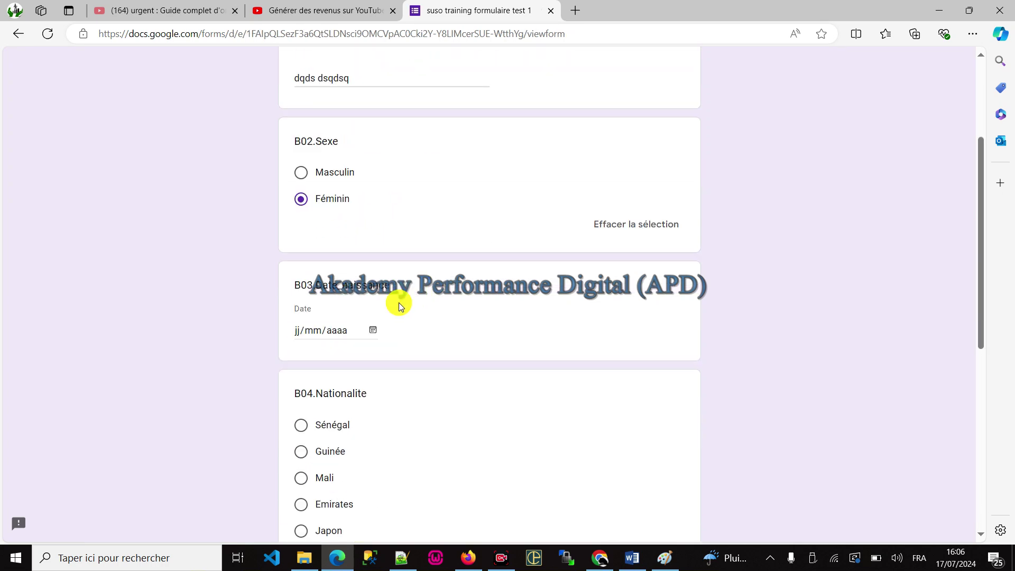
click(373, 331)
click(349, 396)
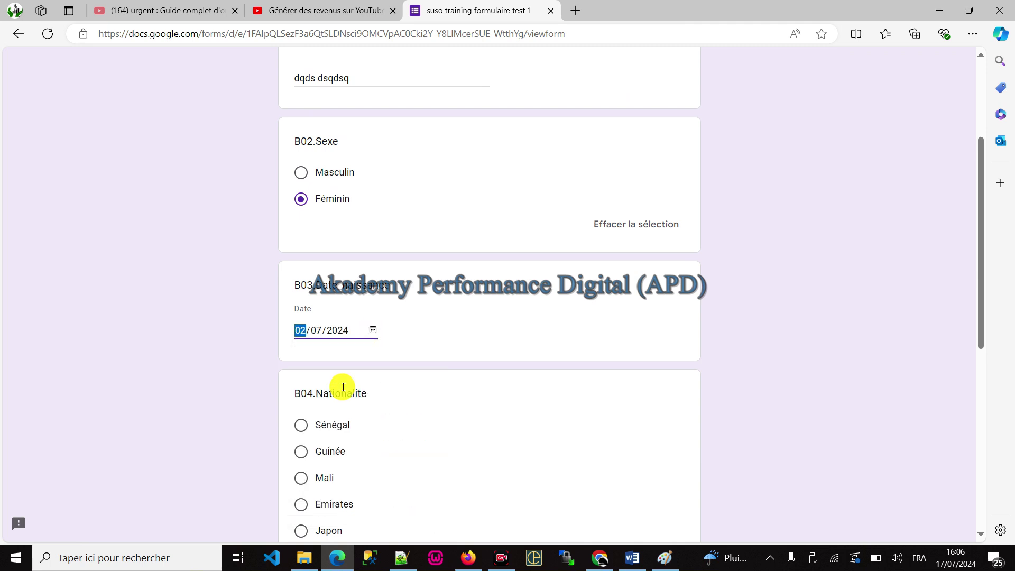
click(316, 423)
scroll(503, 363, down, 6)
click(344, 375)
click(344, 347)
click(341, 394)
click(316, 510)
key(alt+Tab)
Step: Turn on the one-response-per-person limit in the form settings
click(570, 121)
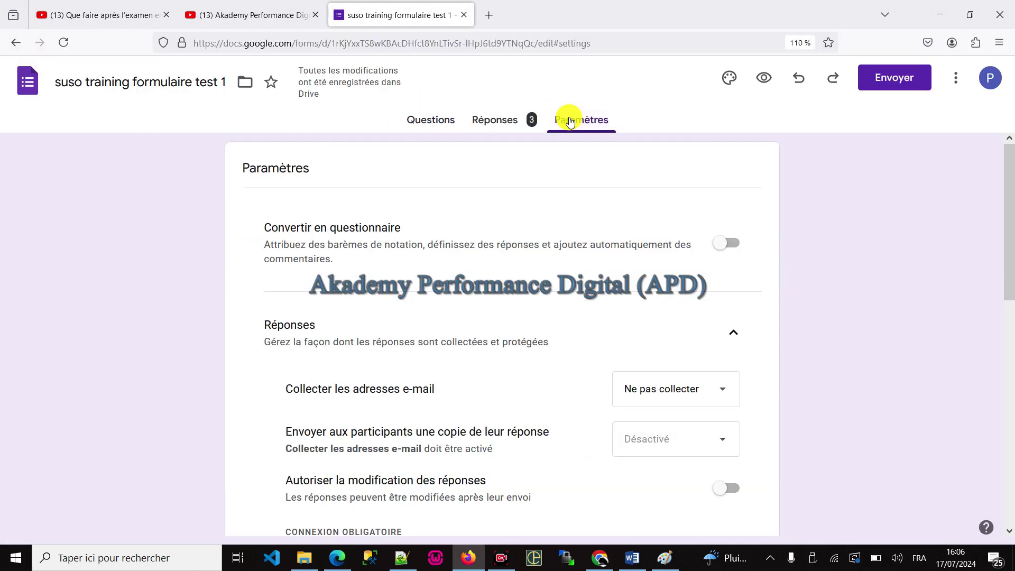
scroll(687, 258, down, 4)
click(732, 342)
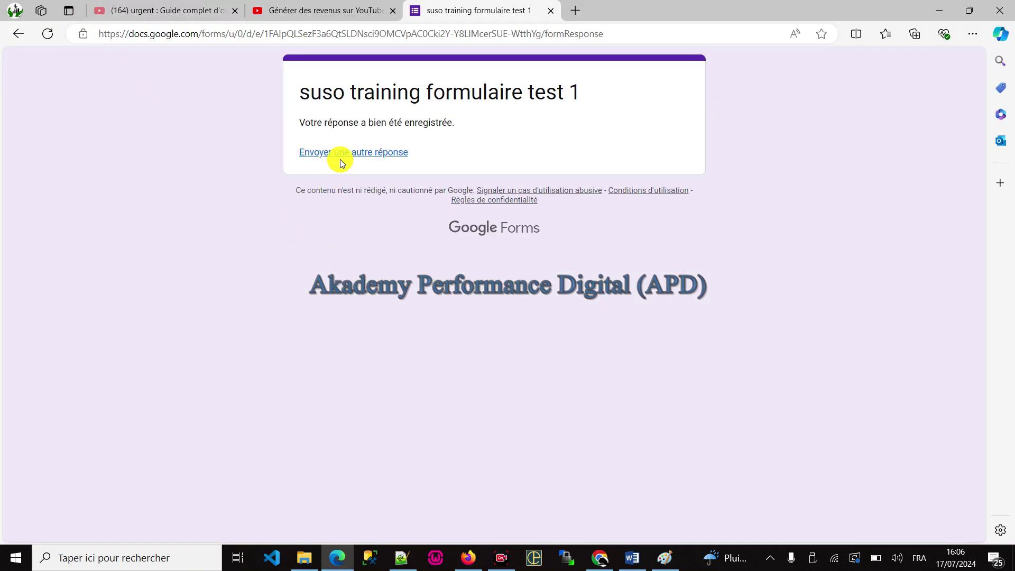
Step: Submit a test response with Masculin, 11 July 2024, Emirates and Le lieu de la formation
click(344, 252)
text(dqdsdsqd)
drag(332, 348, 339, 347)
scroll(436, 363, down, 3)
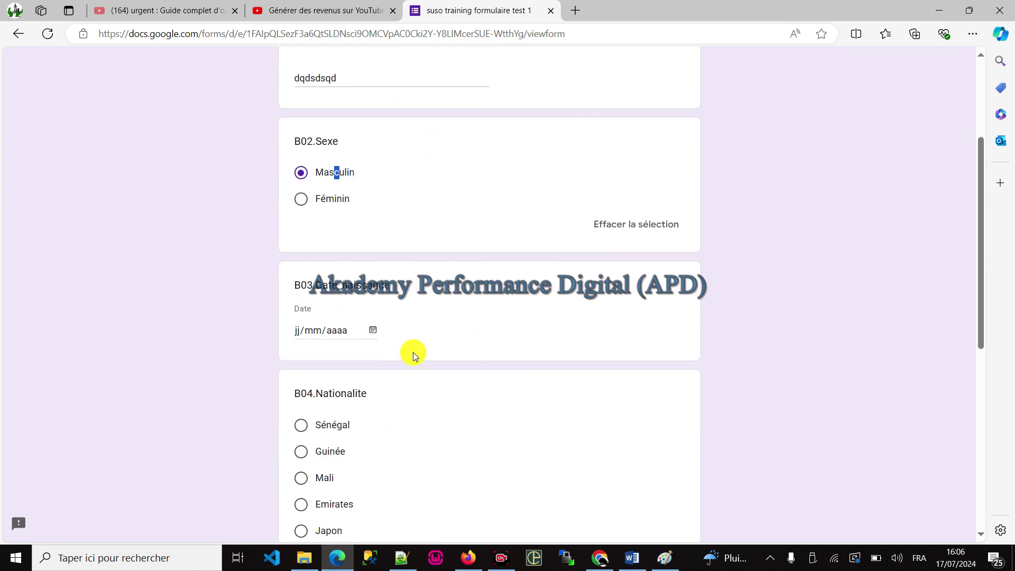
click(373, 329)
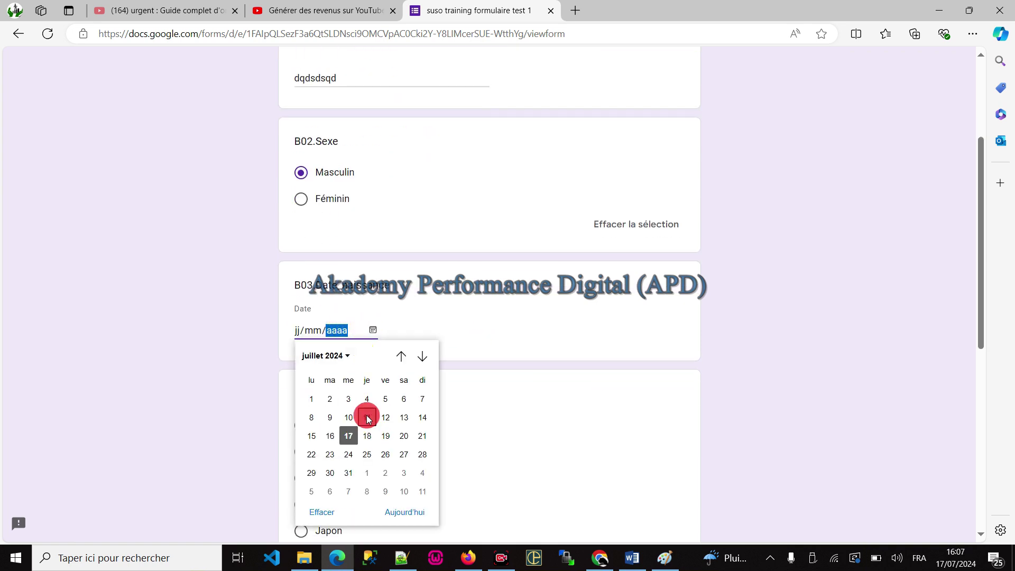
click(364, 417)
scroll(498, 315, down, 3)
click(333, 328)
scroll(417, 306, down, 3)
click(344, 401)
click(316, 512)
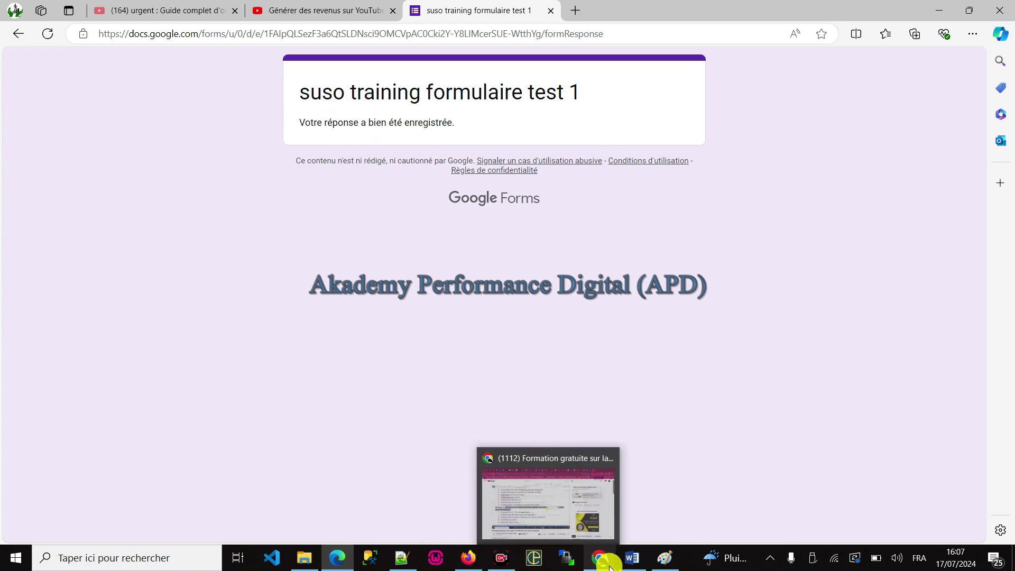
click(603, 558)
Step: Add the lines 'design du questionnaire' and 'visualisation des réponses' to the Notepad++ training notes
key(alt+Tab)
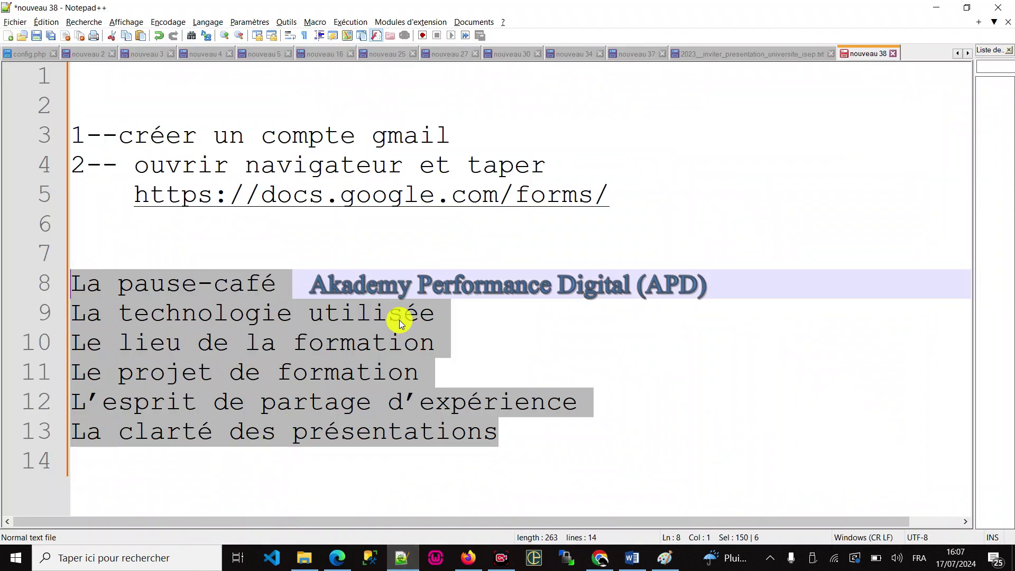
text(design du questionnaire)
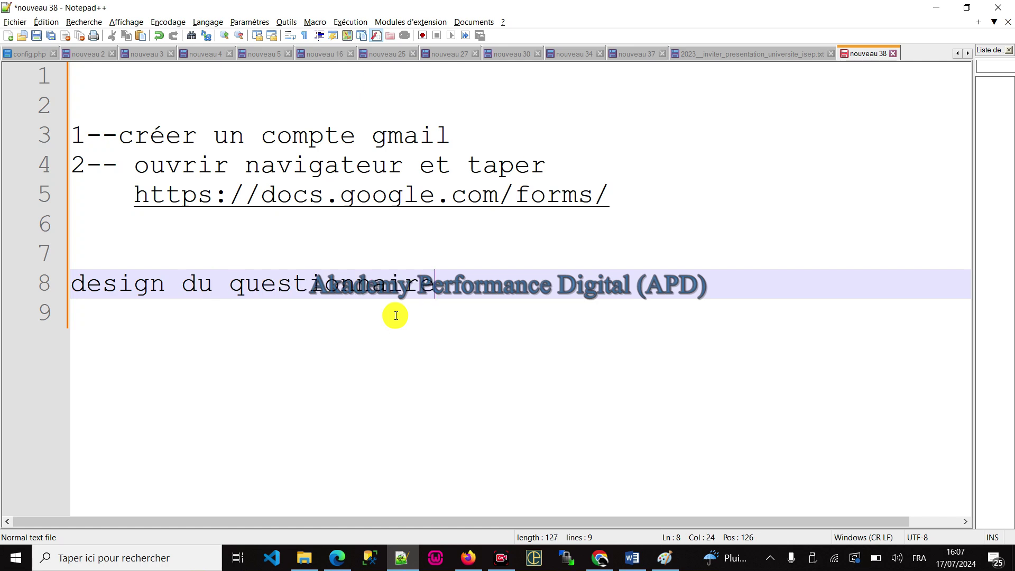
key(Return)
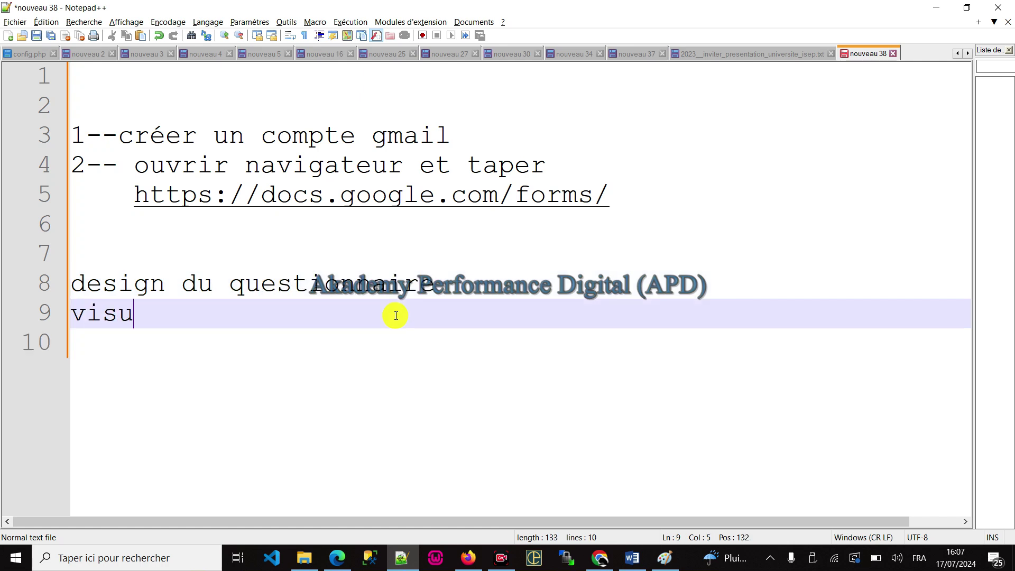
text(visualisation )
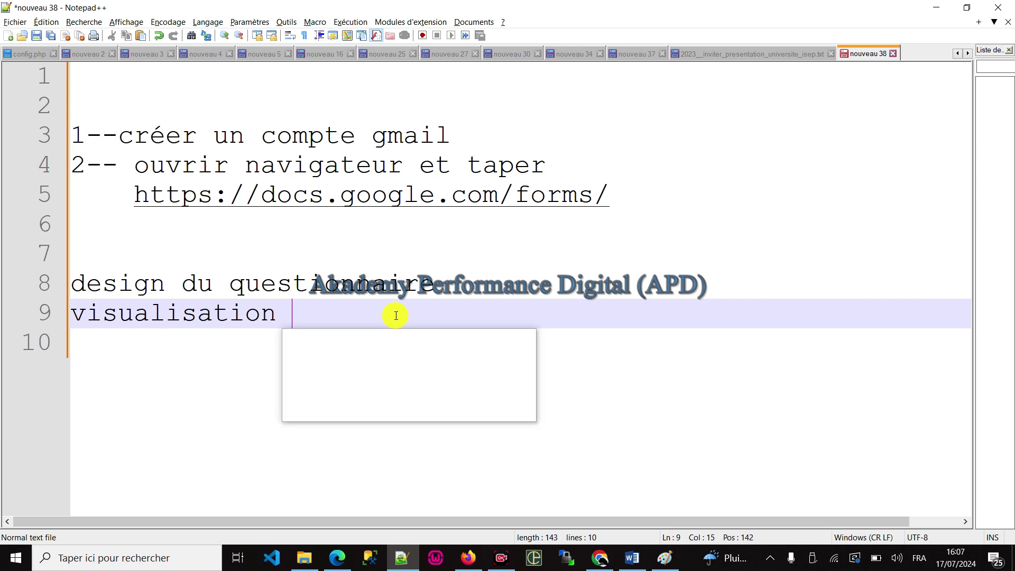
text(des réponses)
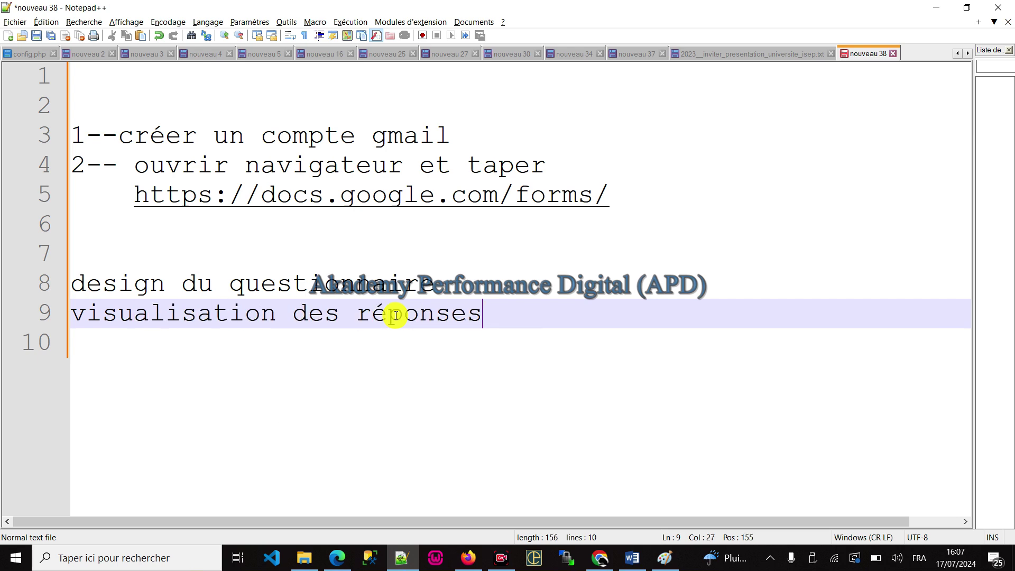
key(alt+Tab)
key(alt+Tab)
key(alt+Tab)
key(alt+Tab)
key(alt+Tab)
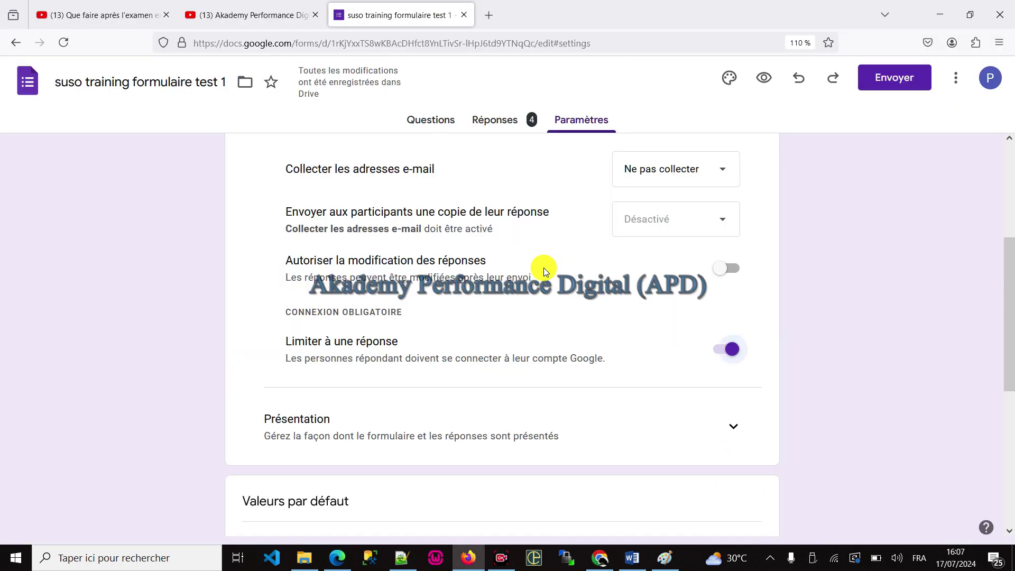
Step: Open the Réponses tab and scroll through the summary charts of the 4 responses
click(496, 121)
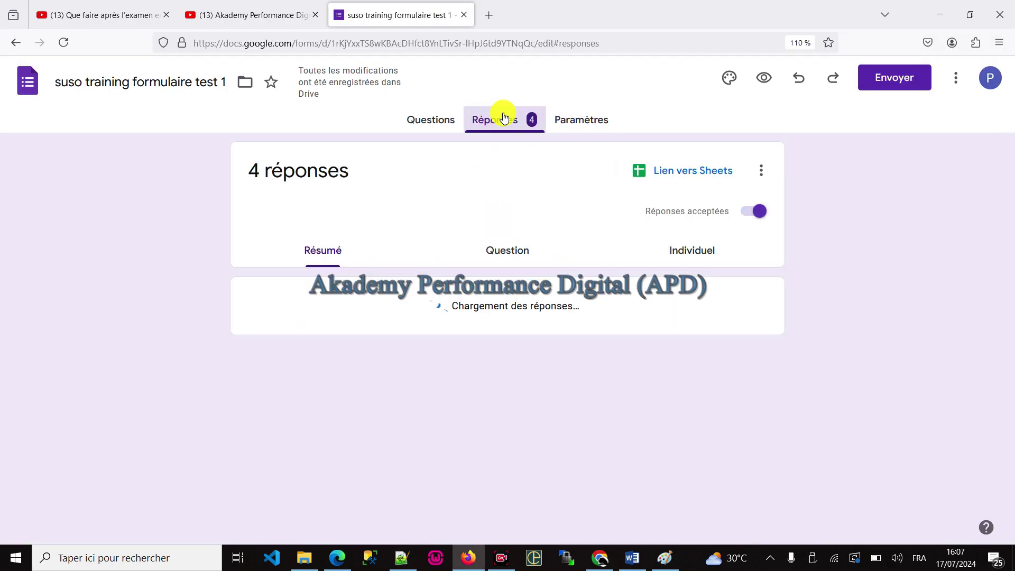
scroll(580, 216, down, 12)
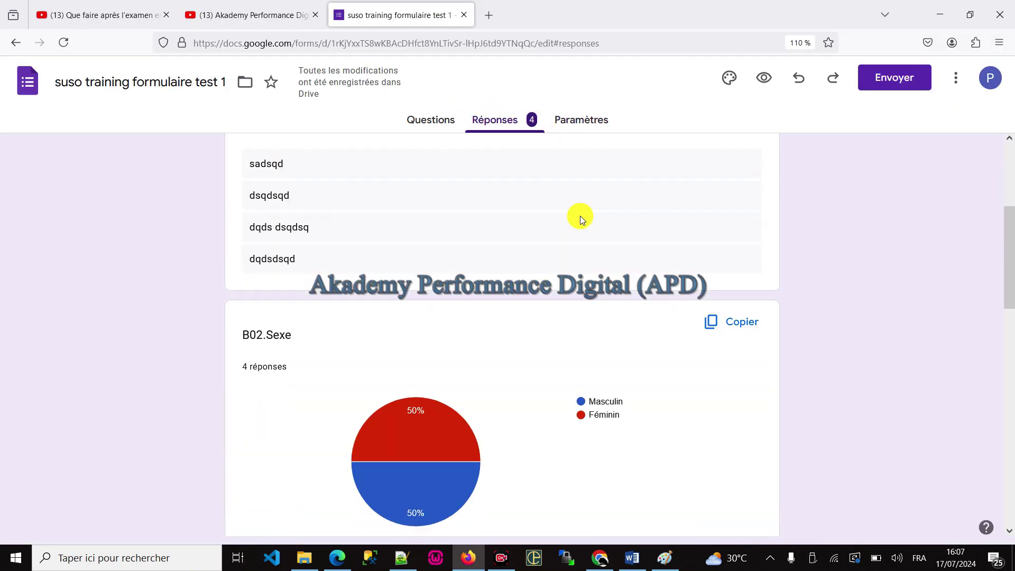
scroll(580, 217, up, 4)
scroll(356, 318, down, 4)
mouse_move(418, 358)
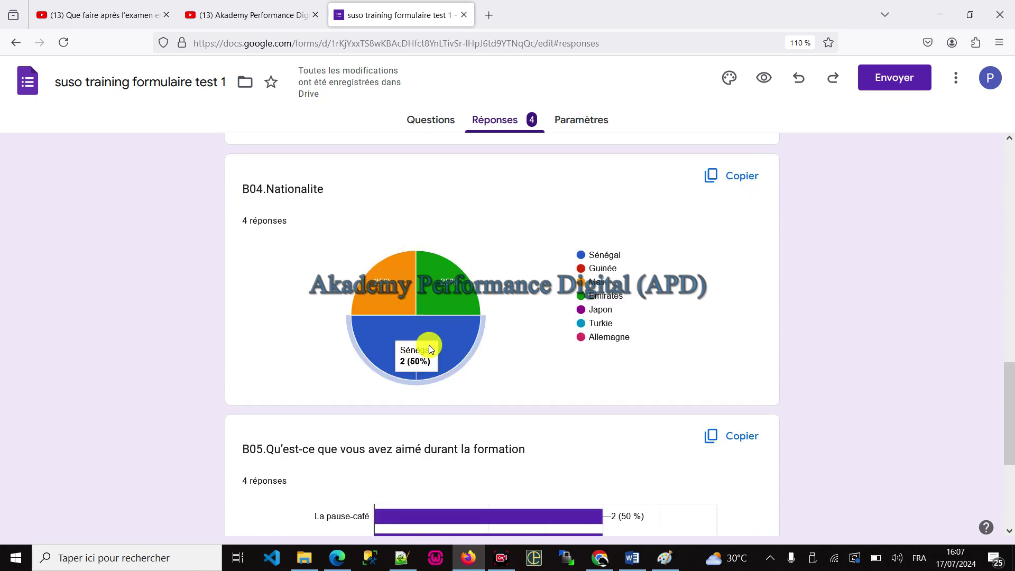
scroll(452, 342, down, 4)
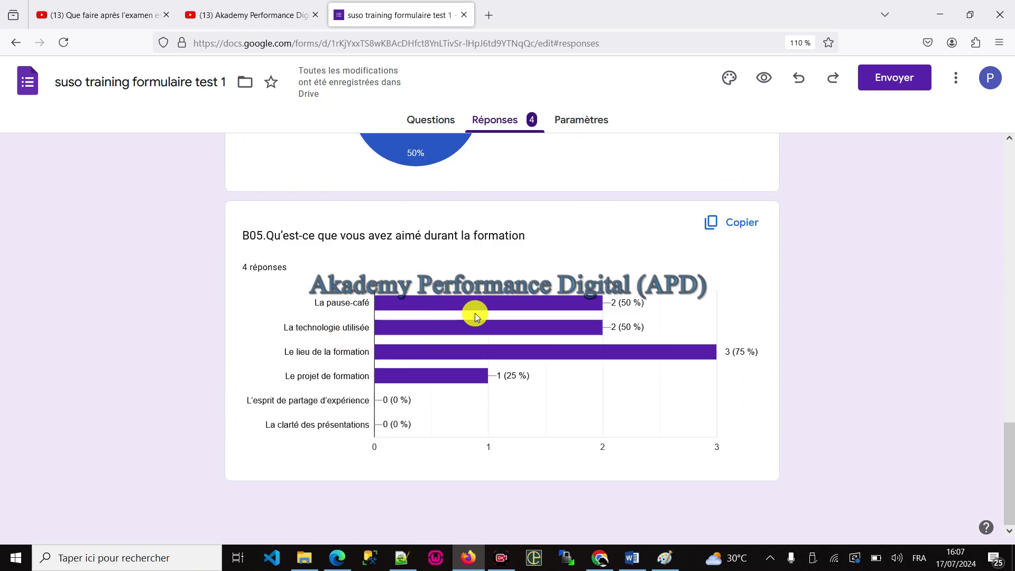
scroll(509, 312, up, 15)
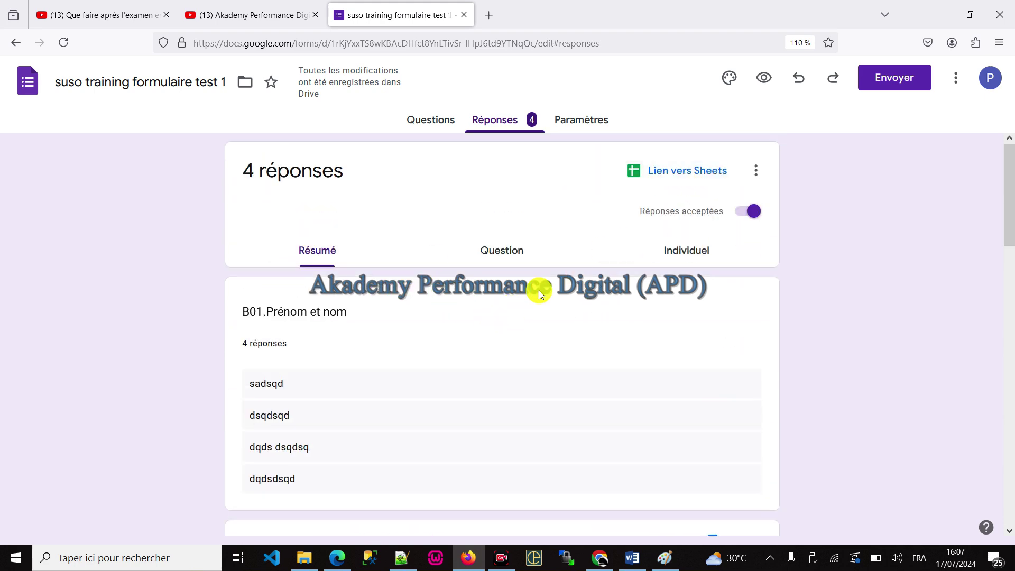
Step: Link the responses to a newly created Google Sheets spreadsheet and open it
click(661, 171)
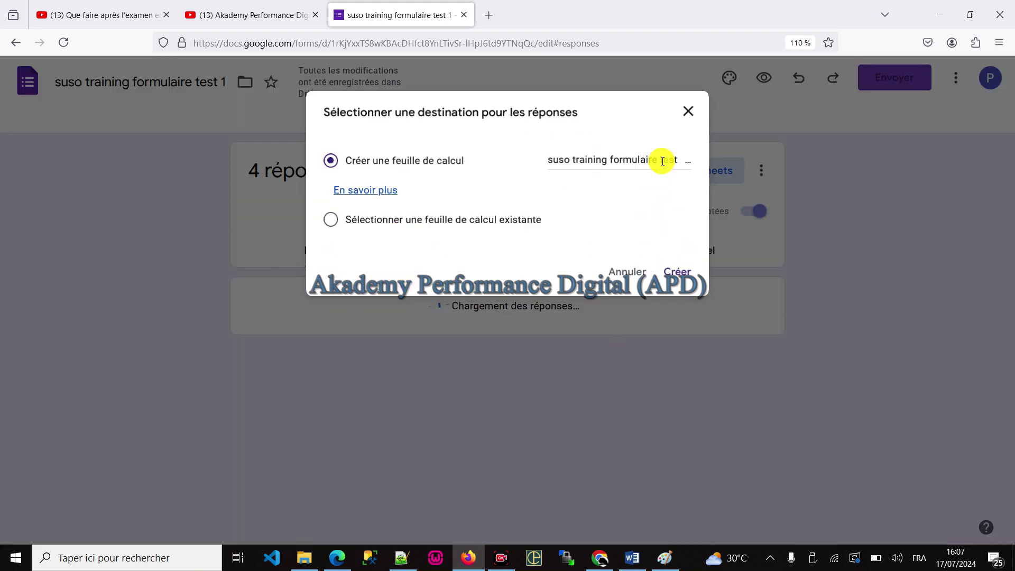
click(686, 277)
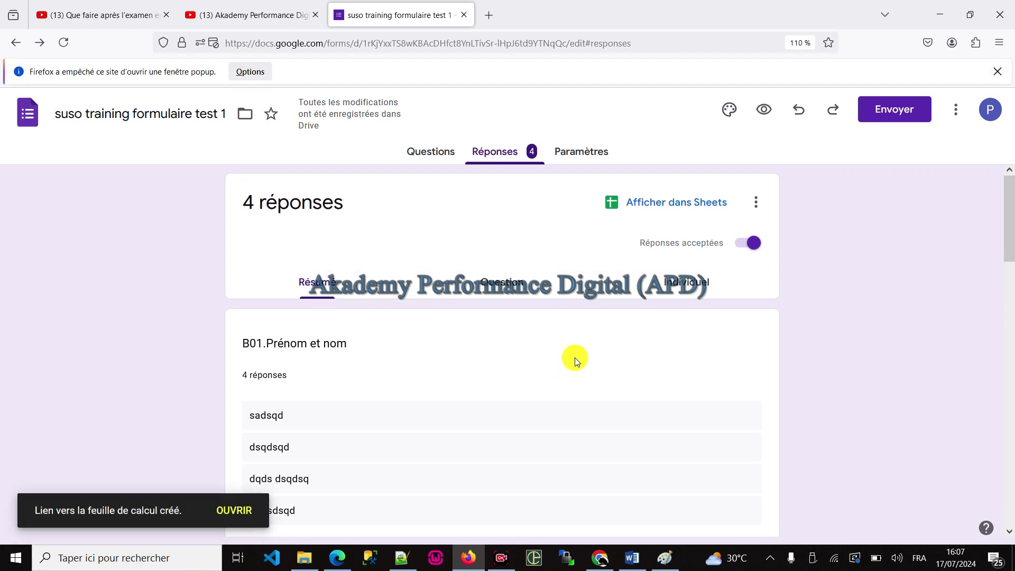
click(228, 509)
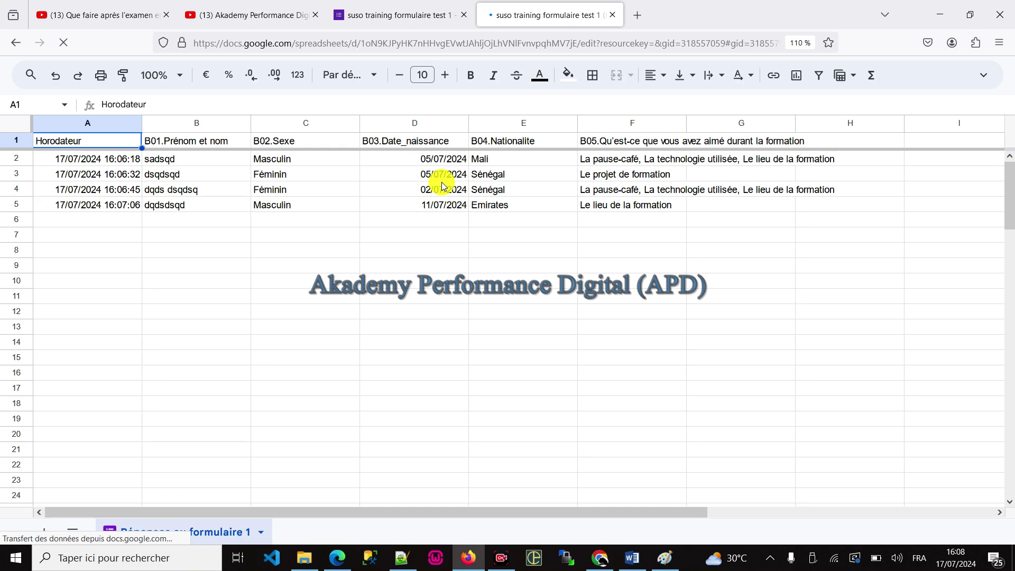
Step: Check the Fichier > Télécharger formats for the responses, then bring the Word exercise forward
click(985, 83)
click(57, 94)
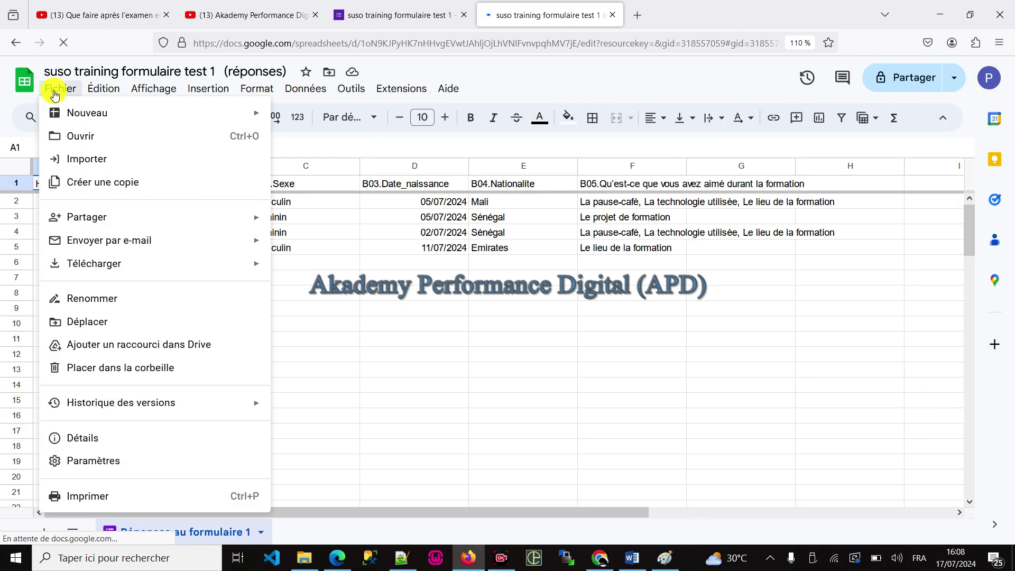
mouse_move(136, 264)
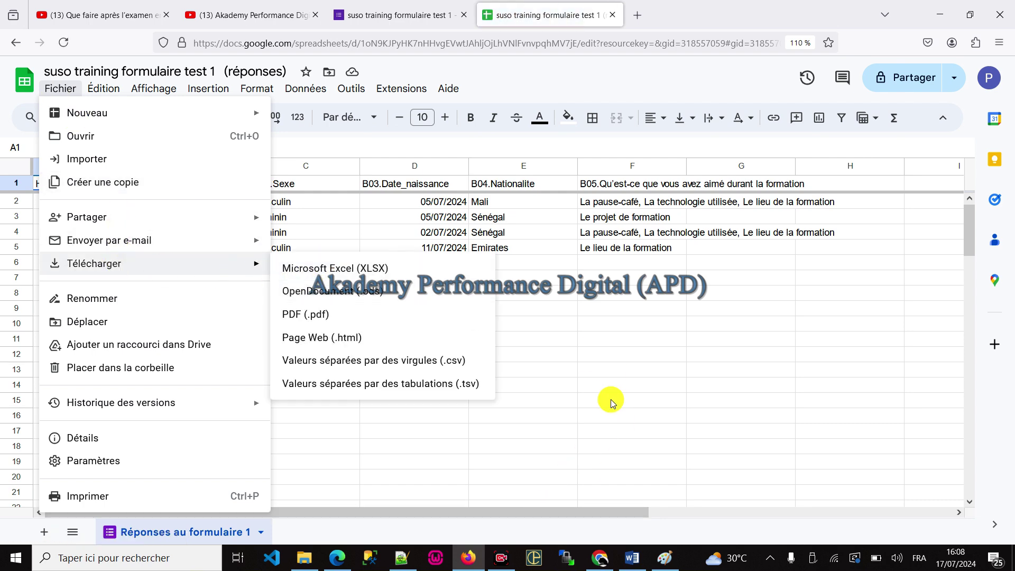
click(631, 556)
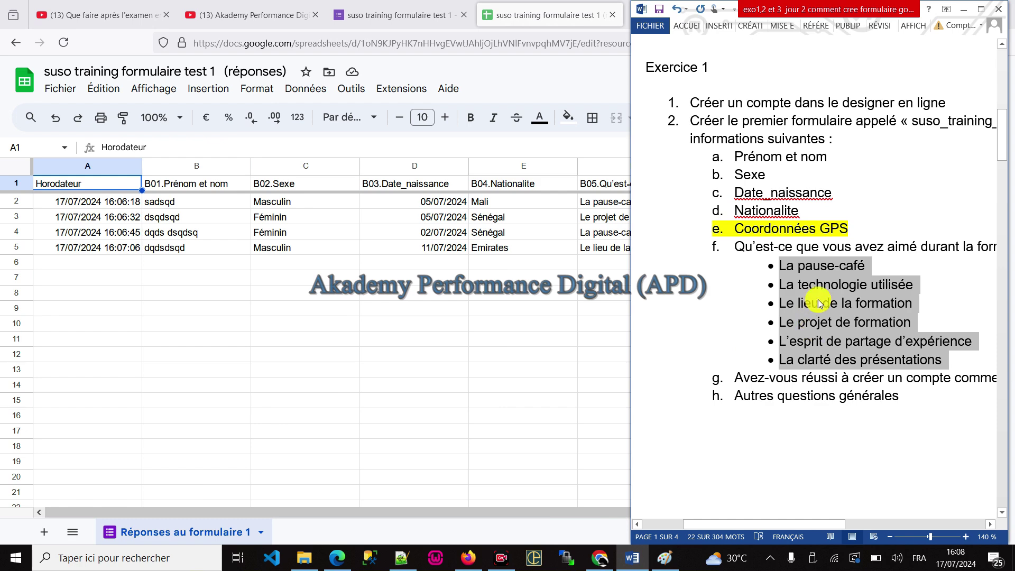
Step: Select item g about creating an account in Word, then return to the Forms tab
scroll(814, 317, down, 1)
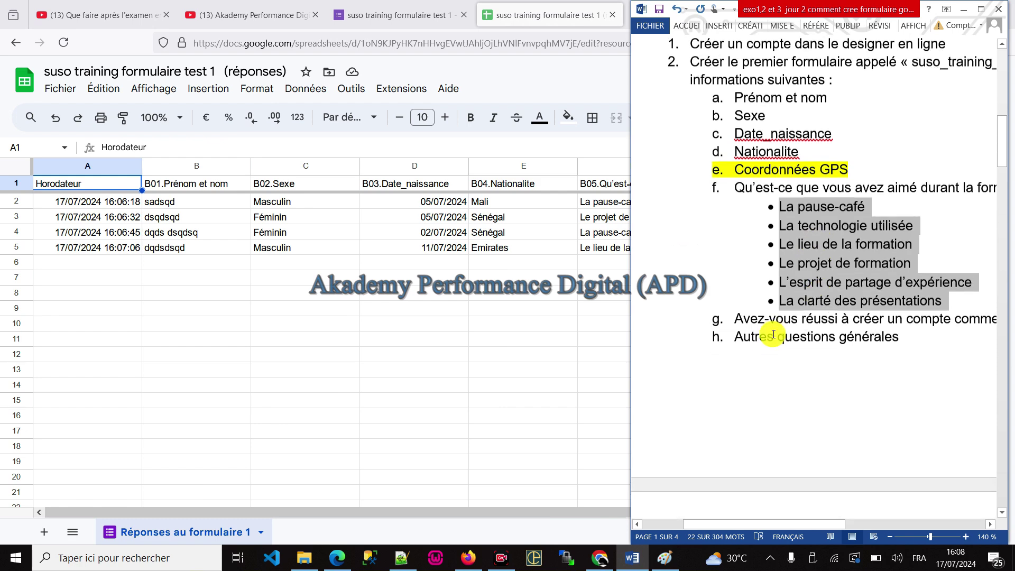
triple_click(740, 316)
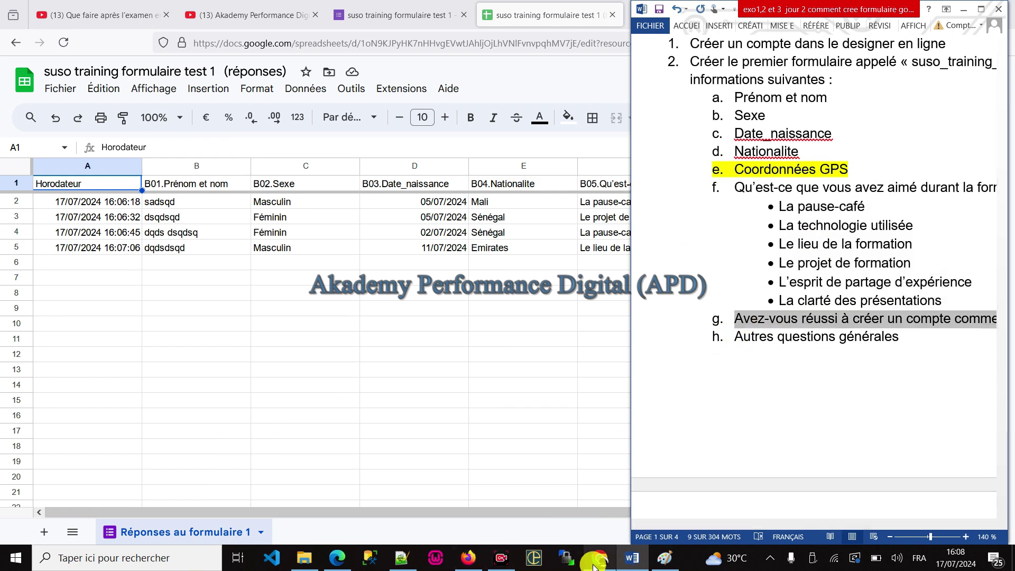
click(597, 557)
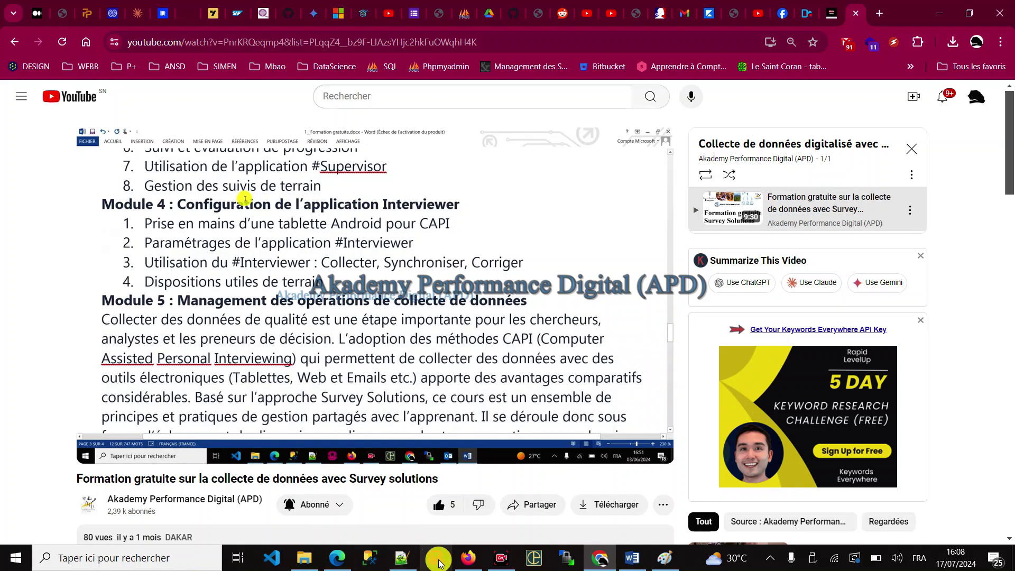
click(468, 557)
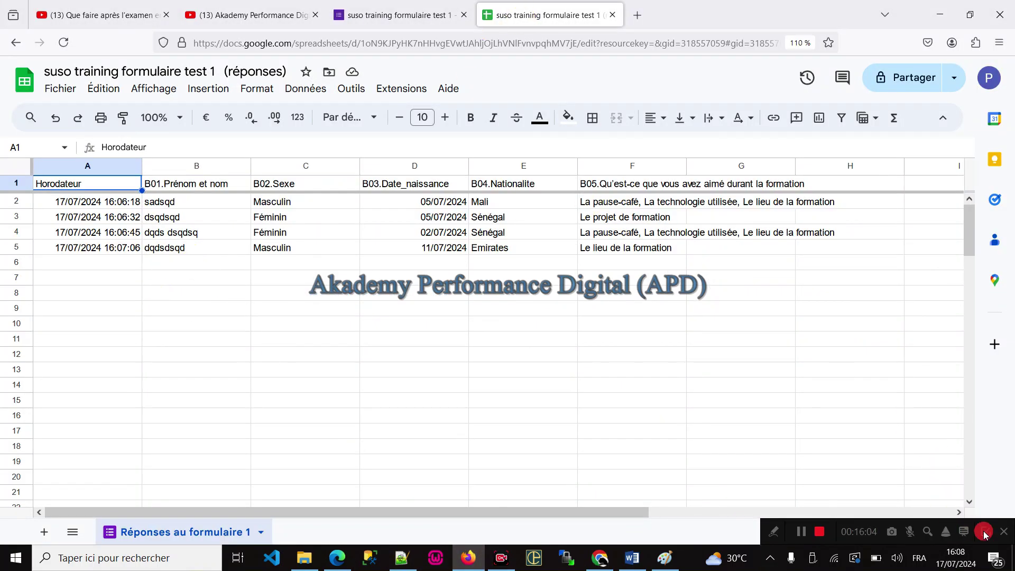
click(392, 15)
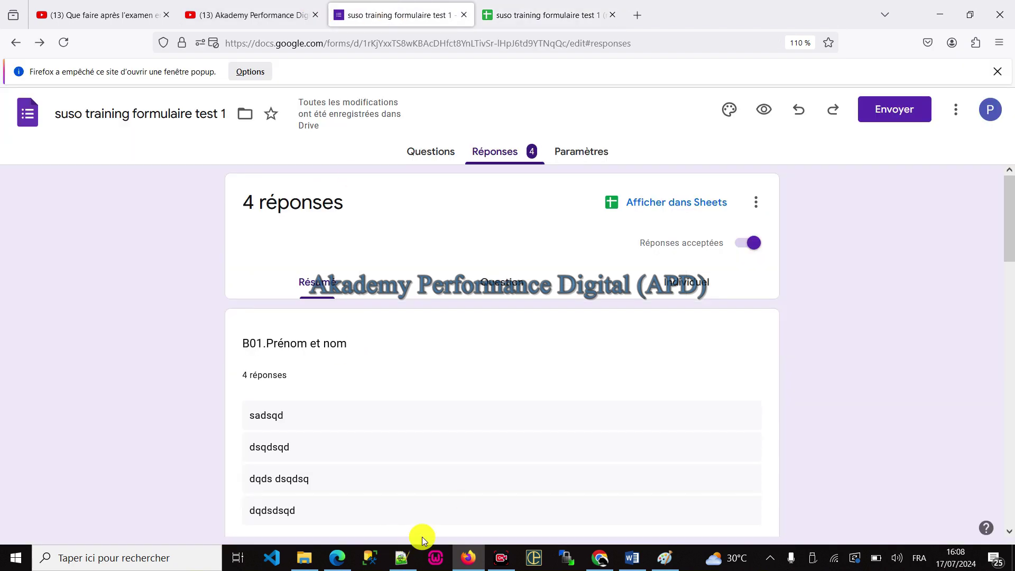
Step: Add a new question titled 'B06.Avez-vous réussi à créer un compte comme demandé'
click(424, 153)
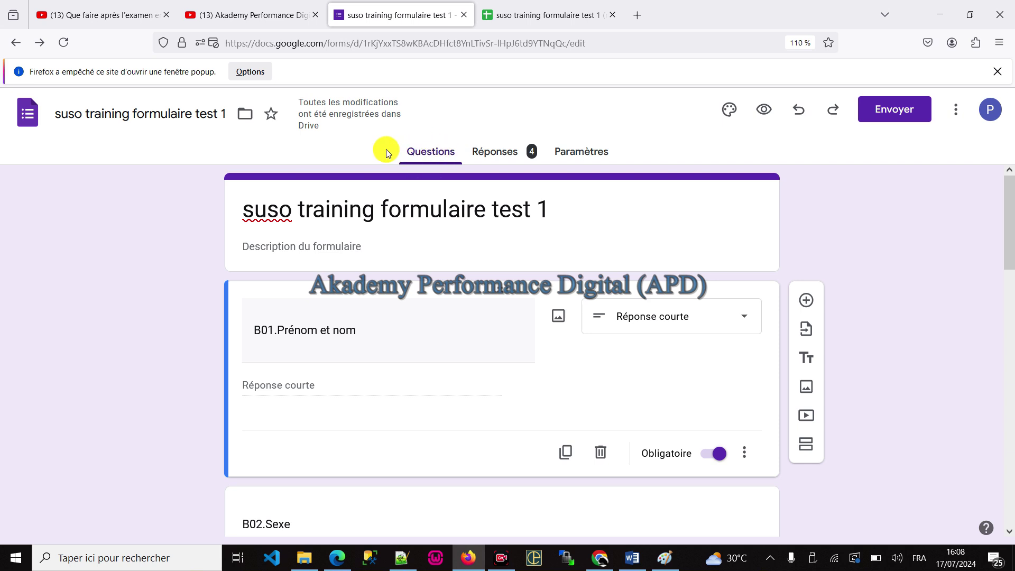
scroll(488, 471, down, 15)
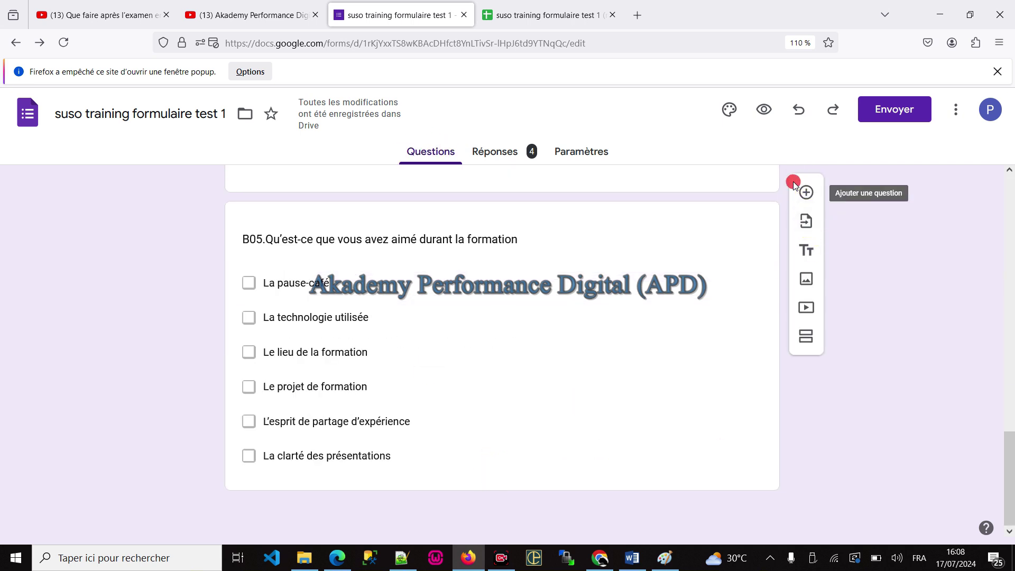
click(804, 193)
scroll(338, 370, down, 3)
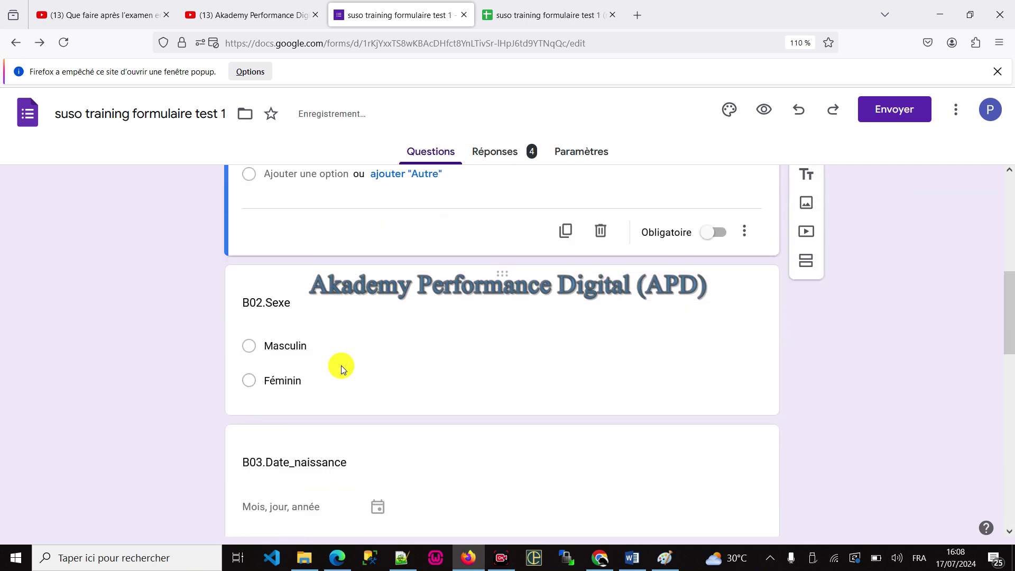
scroll(341, 365, up, 3)
click(262, 310)
text(a. Avez-vous réussi à créer un compte comme demandé)
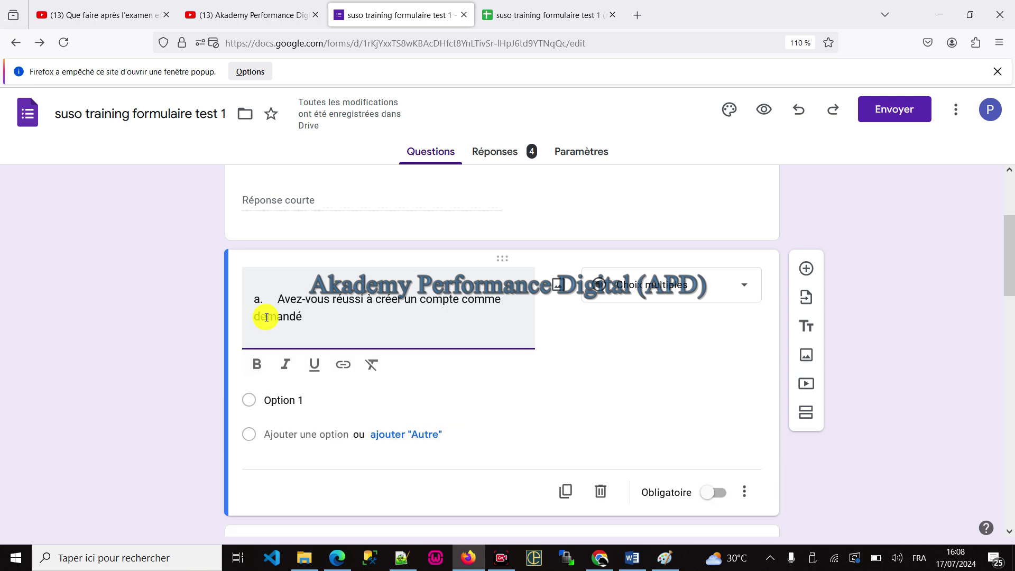
click(266, 309)
key(BackSpace)
key(BackSpace)
key(BackSpace)
key(BackSpace)
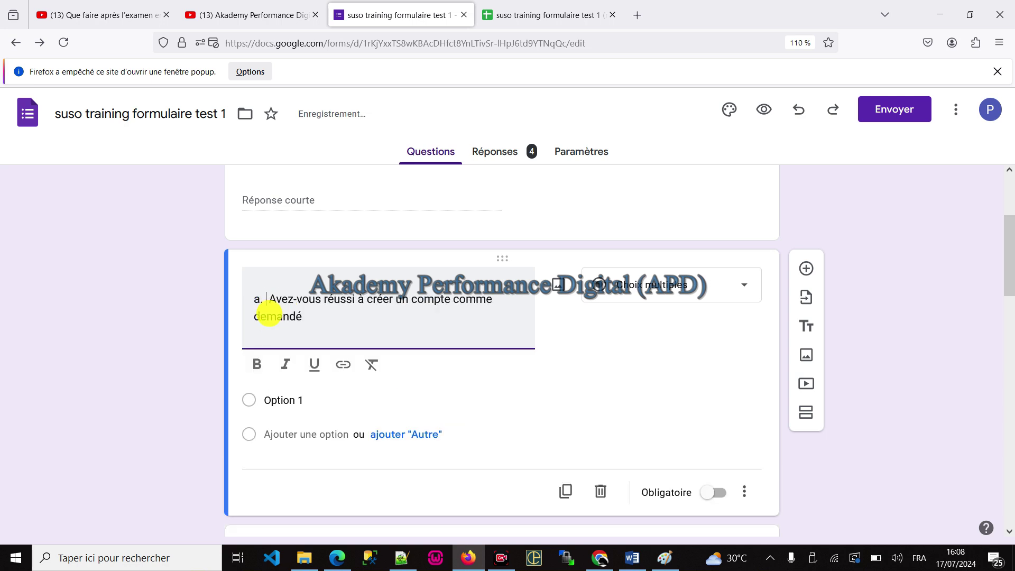
text(B06)
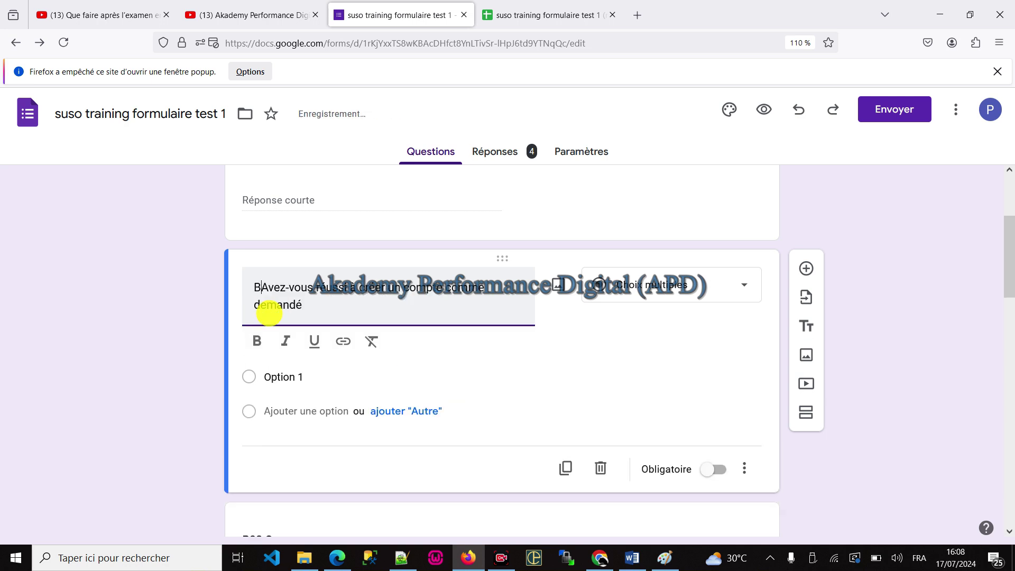
text(.)
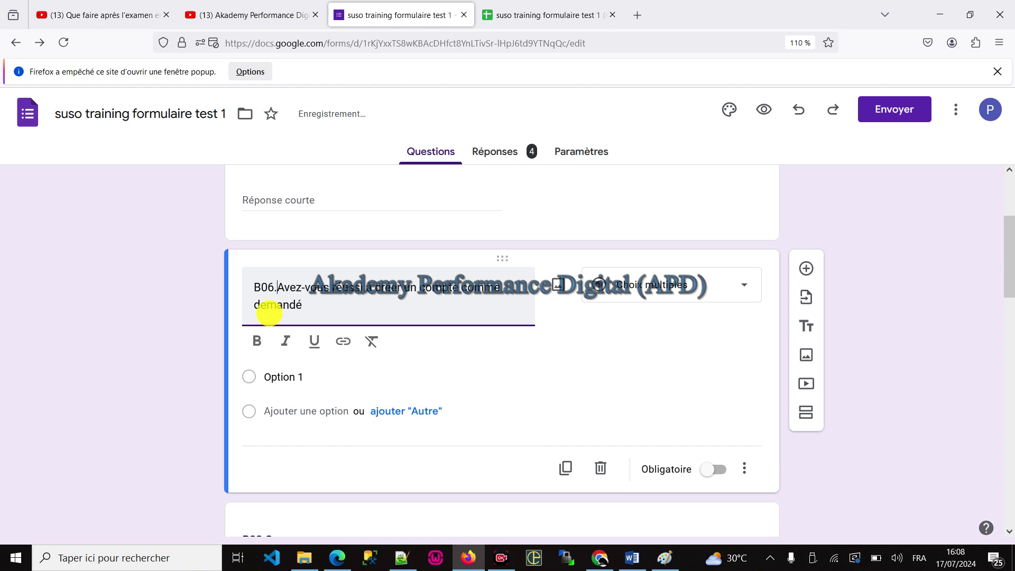
Step: Move question B06 down to the end of the form, after B05
scroll(275, 433, up, 10)
key(ctrl+minus)
key(ctrl+minus)
key(ctrl+minus)
key(ctrl+minus)
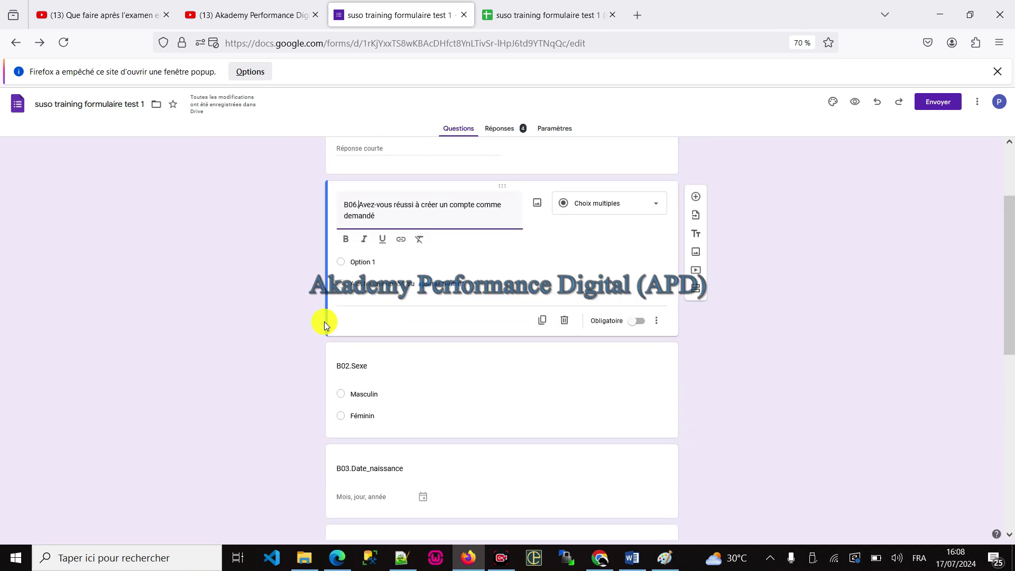
click(329, 255)
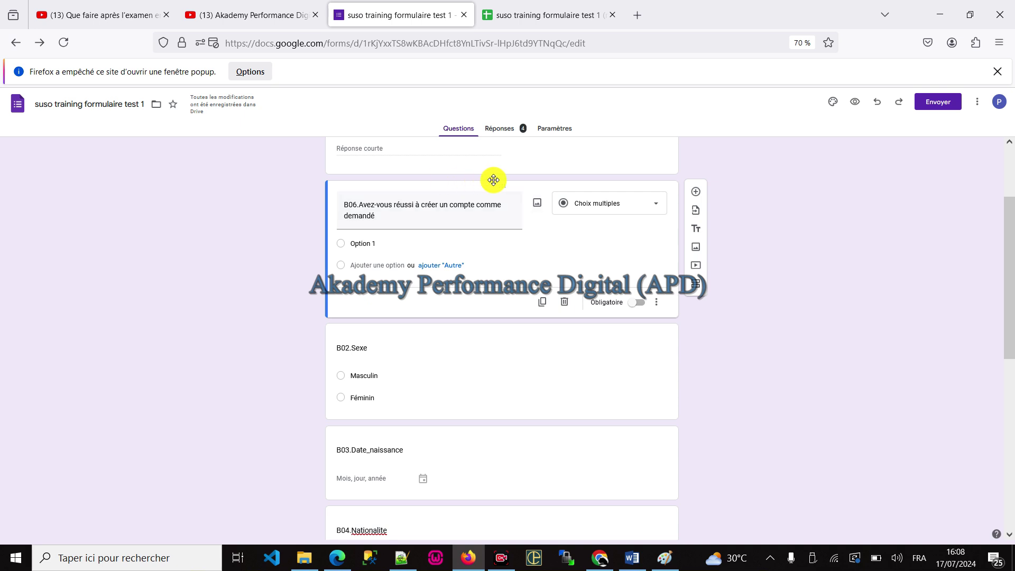
drag(494, 179, 496, 456)
scroll(540, 367, down, 3)
drag(499, 259, 531, 420)
scroll(532, 420, down, 5)
scroll(484, 384, up, 4)
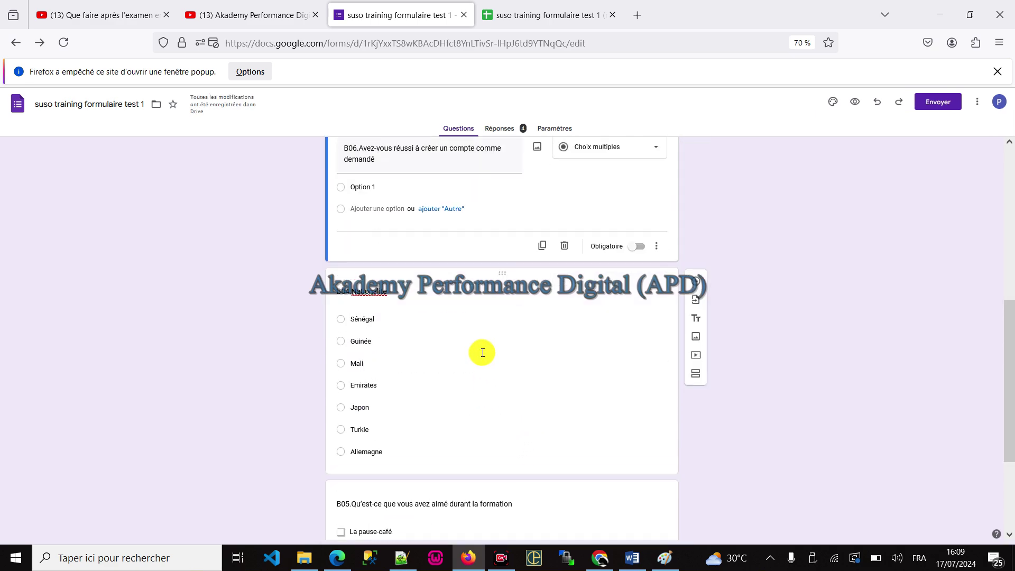
drag(515, 256, 517, 444)
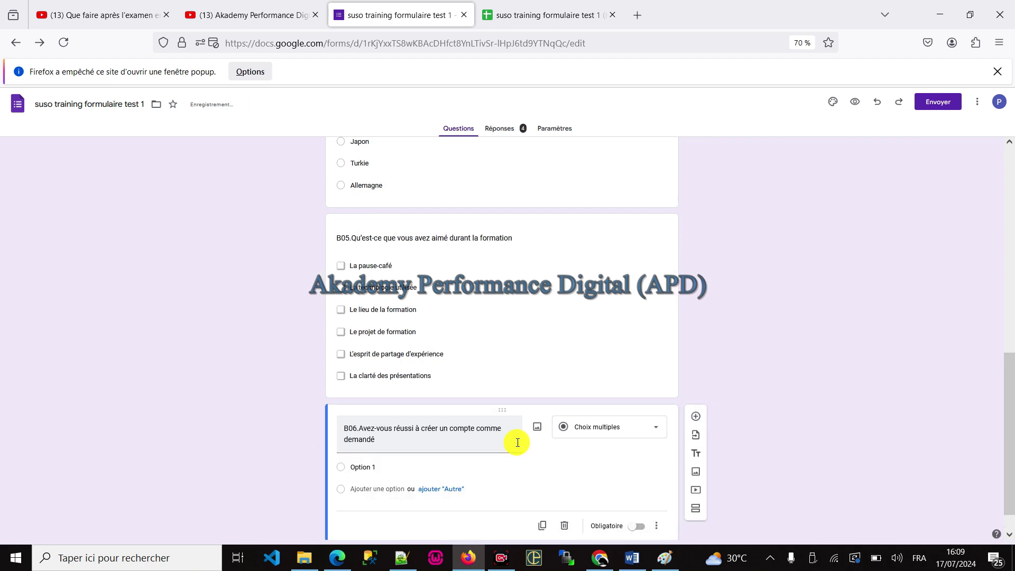
key(ctrl+0)
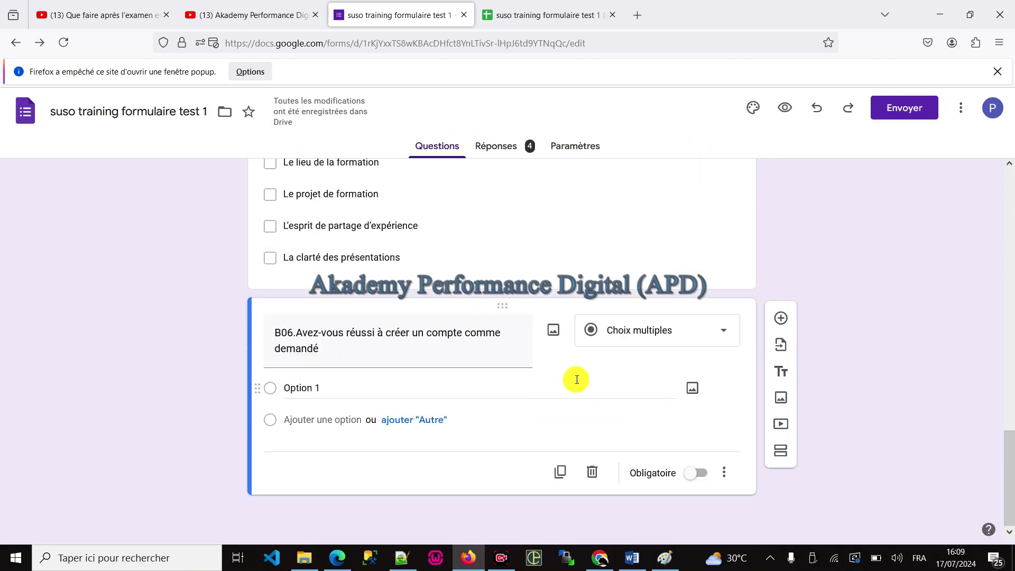
Step: Give question B06 the answer choices Oui and Non
click(318, 387)
text(Oui)
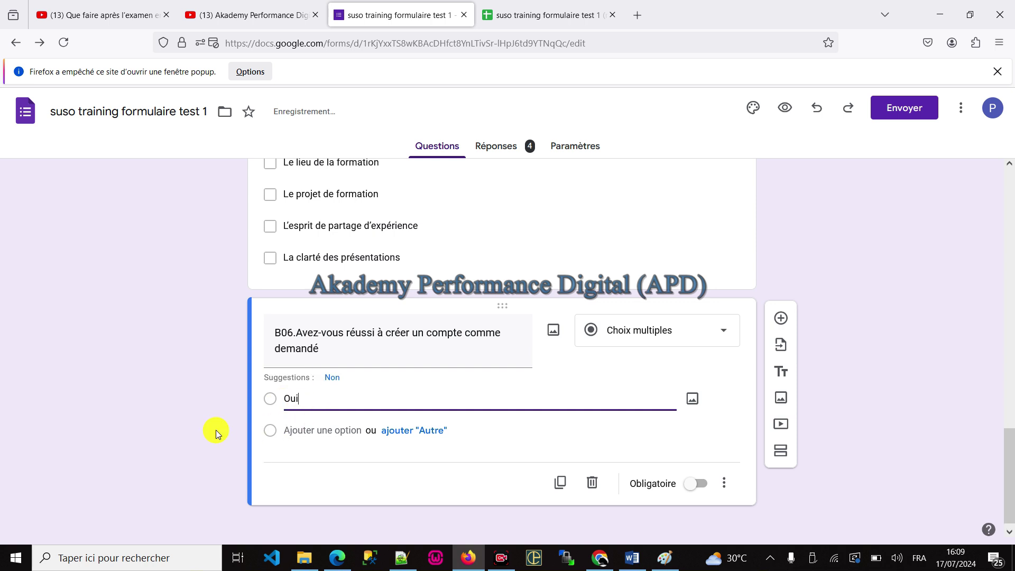
click(332, 379)
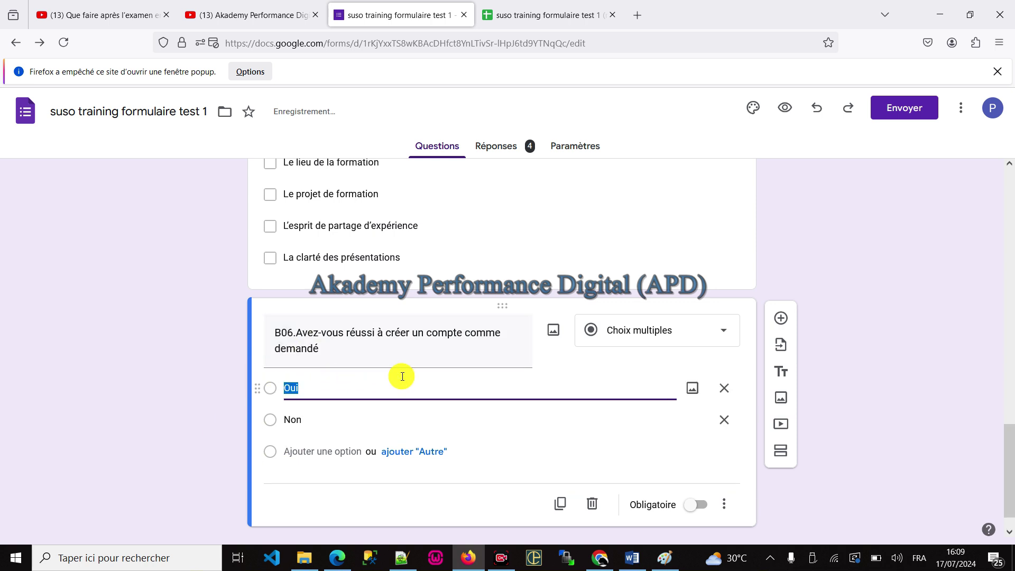
Step: Copy the line 'Autres questions générales' from the Word outline and return to the form
click(632, 558)
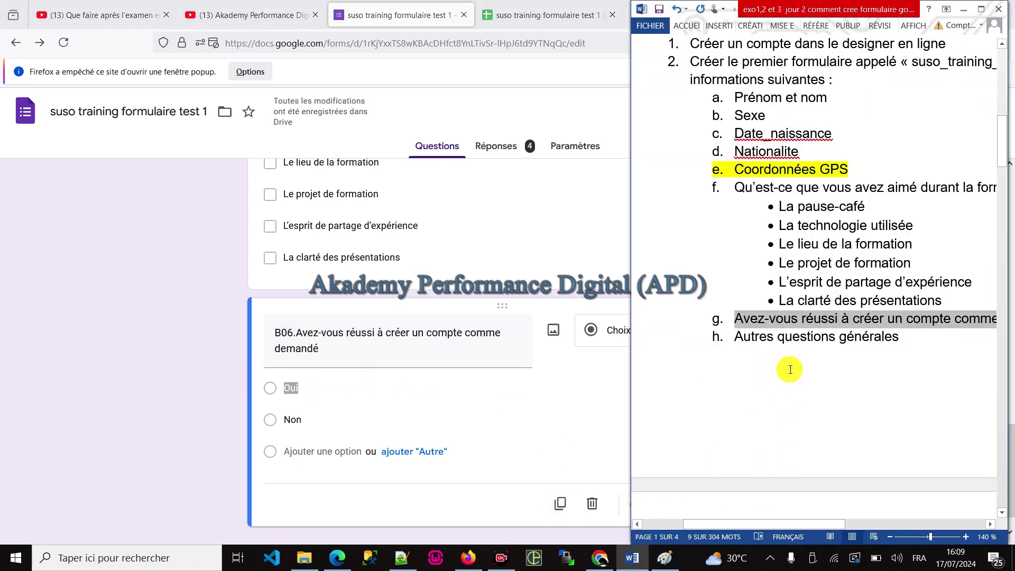
drag(735, 331, 894, 324)
click(882, 334)
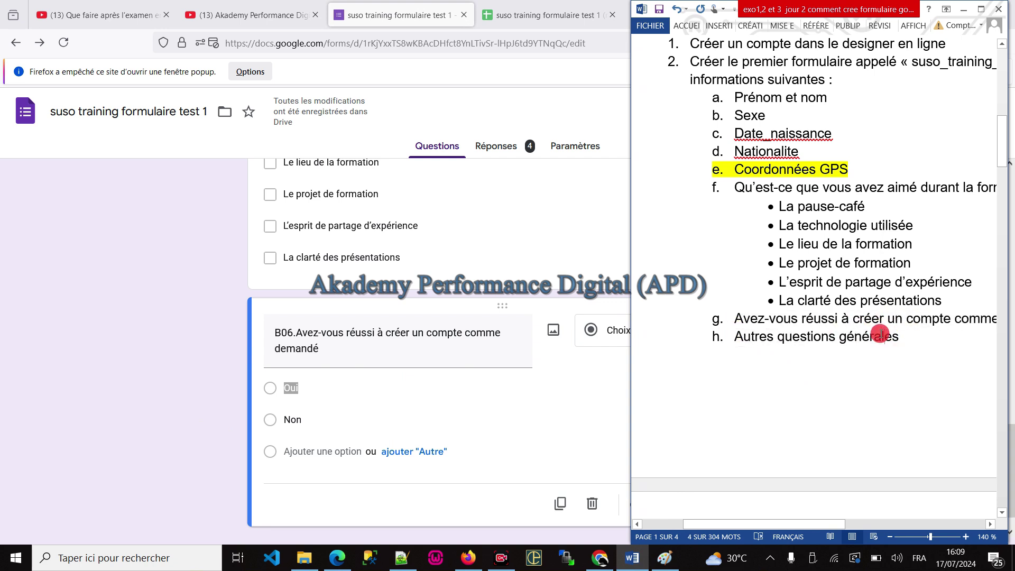
triple_click(880, 334)
click(295, 410)
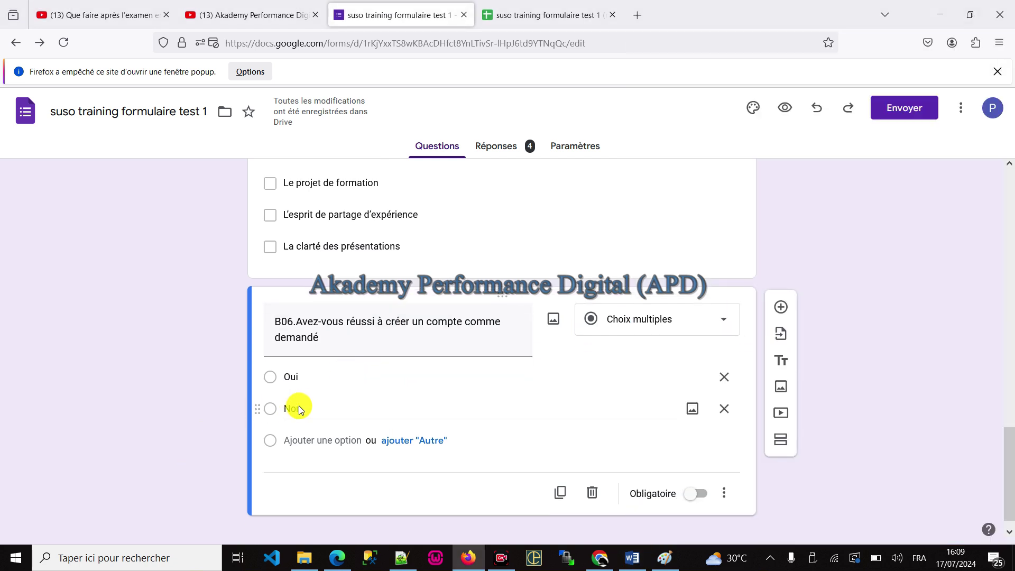
scroll(294, 406, down, 1)
Step: Add a short-answer question titled 'B07.Autres questions générales'
click(777, 286)
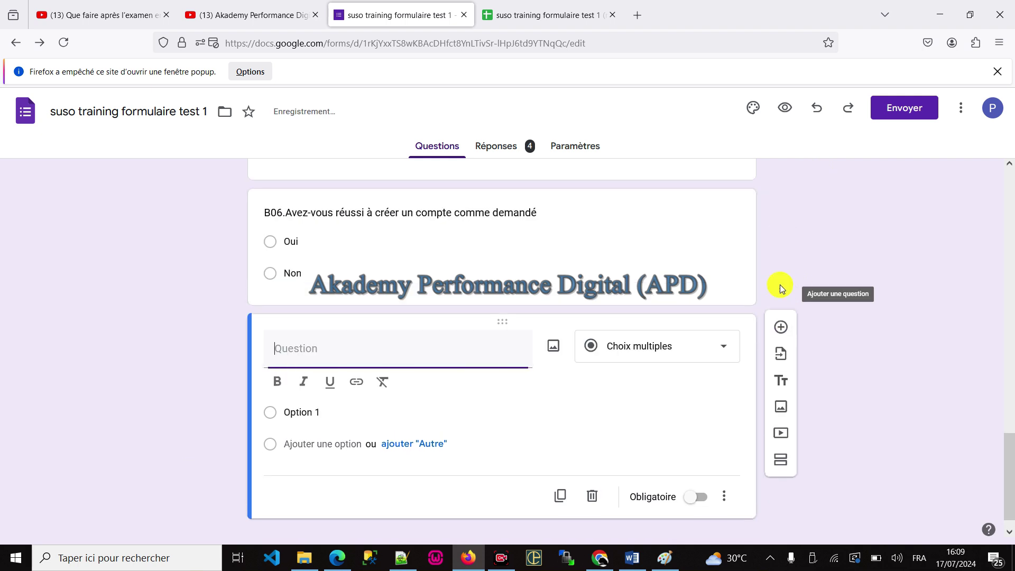
text(a.	Autres questions générales)
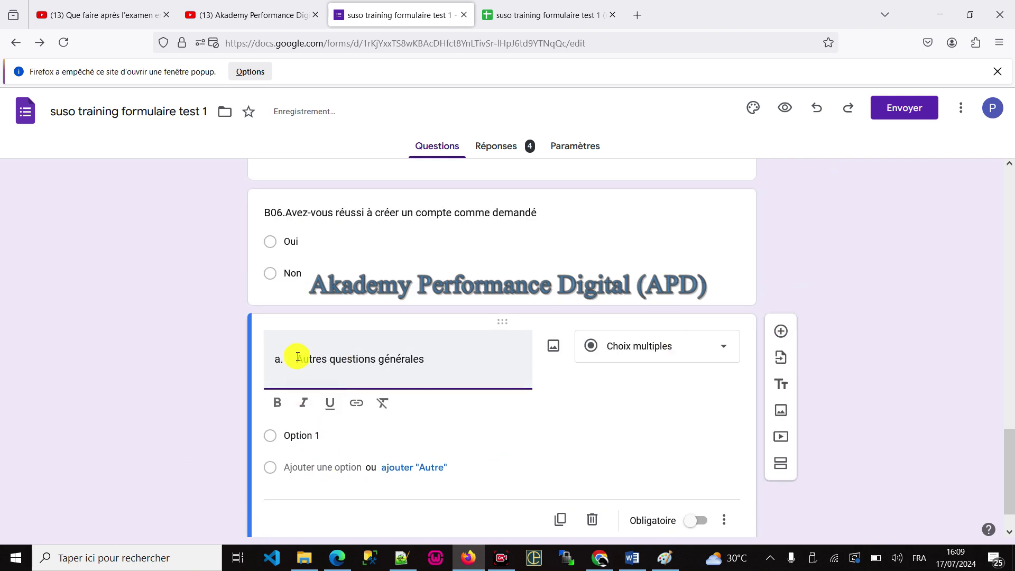
double_click(282, 352)
text(B07)
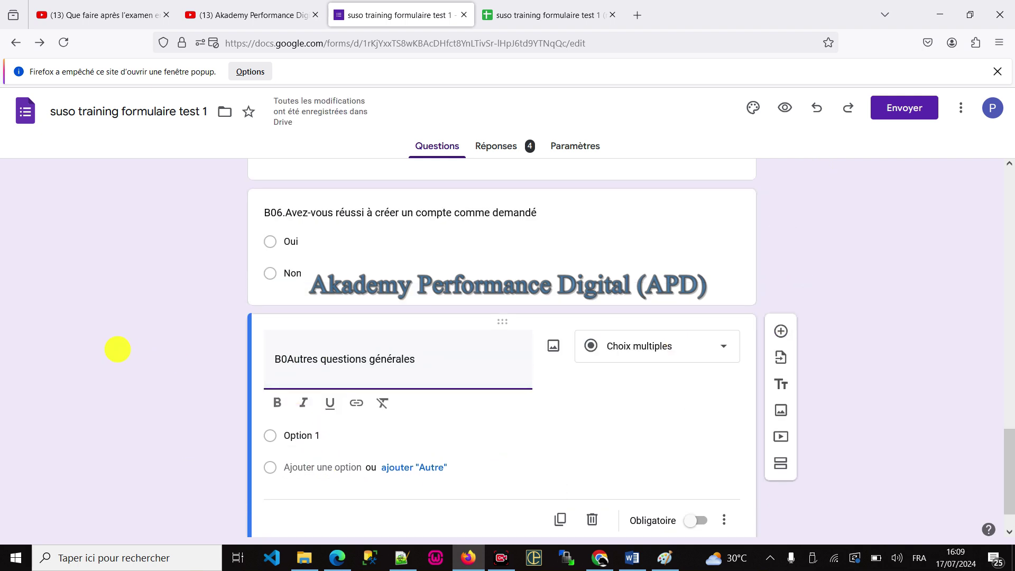
text(.)
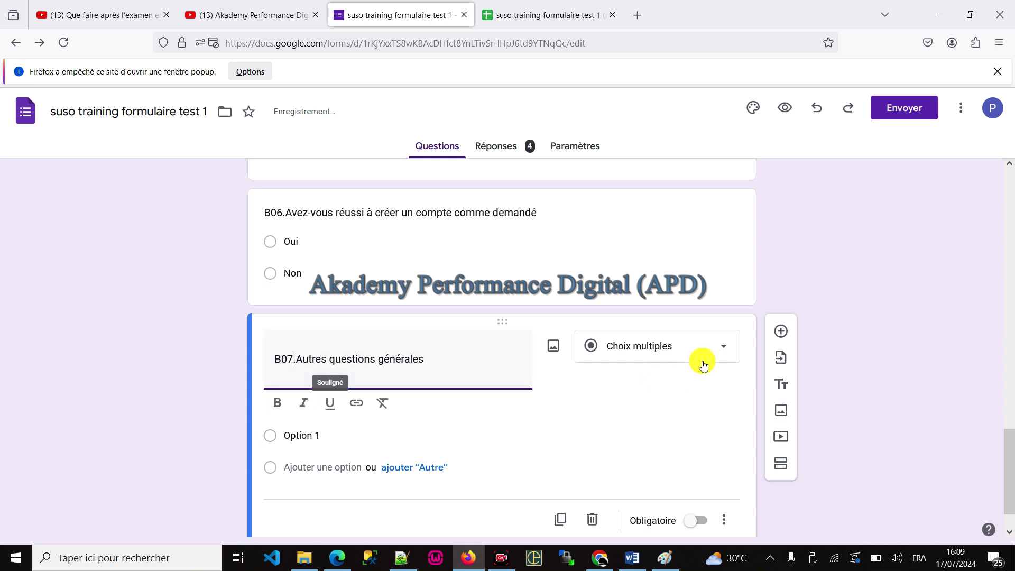
click(703, 360)
click(640, 147)
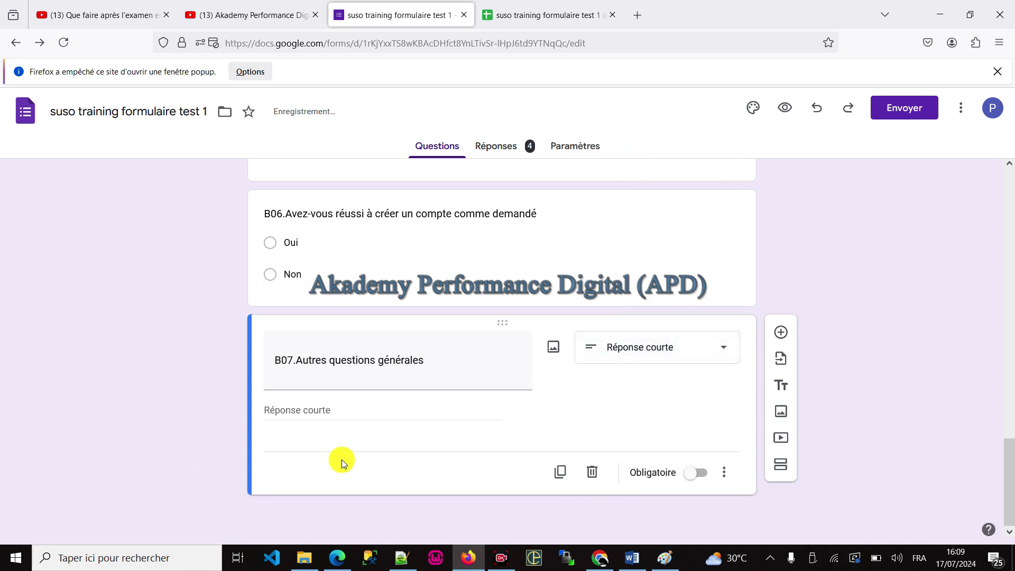
scroll(595, 409, up, 3)
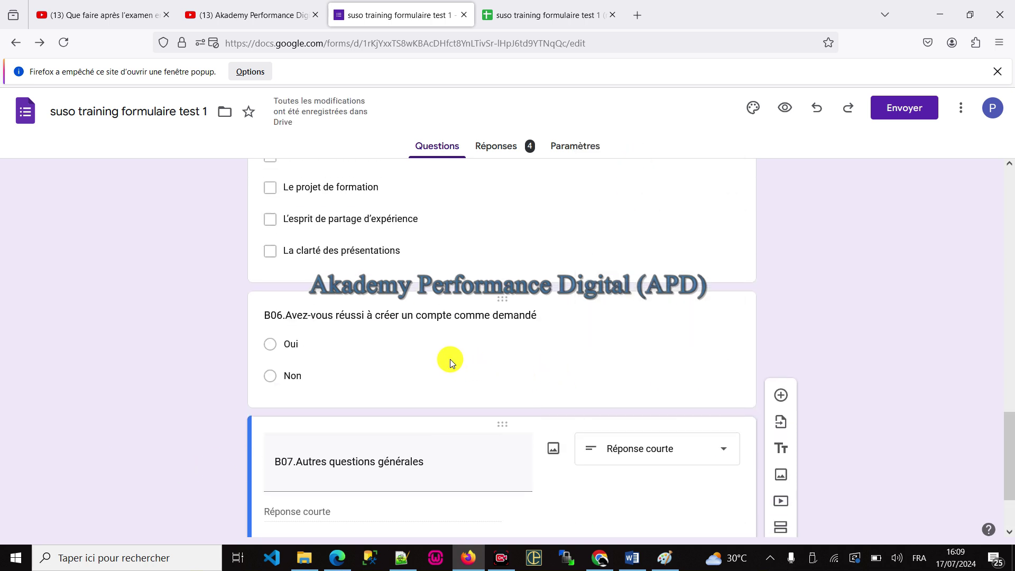
Step: Make questions B06 and B05 required
click(669, 421)
click(695, 499)
scroll(492, 363, up, 4)
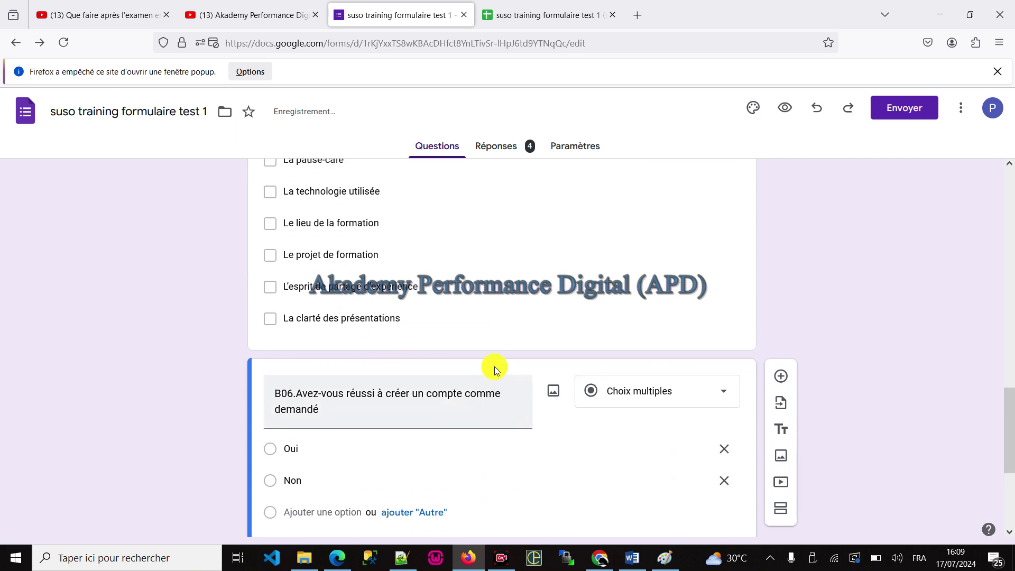
click(502, 350)
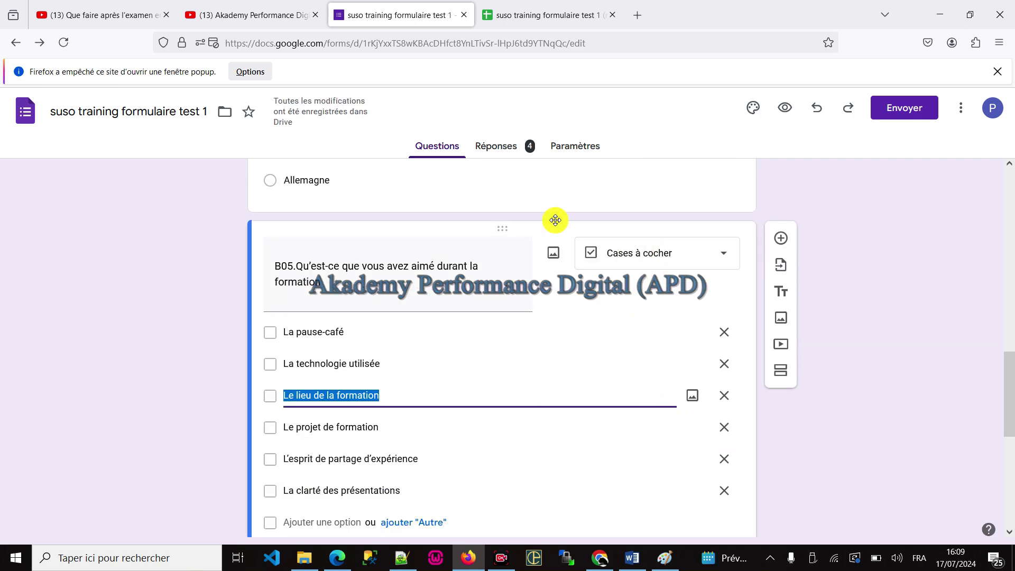
scroll(698, 450, down, 3)
click(695, 382)
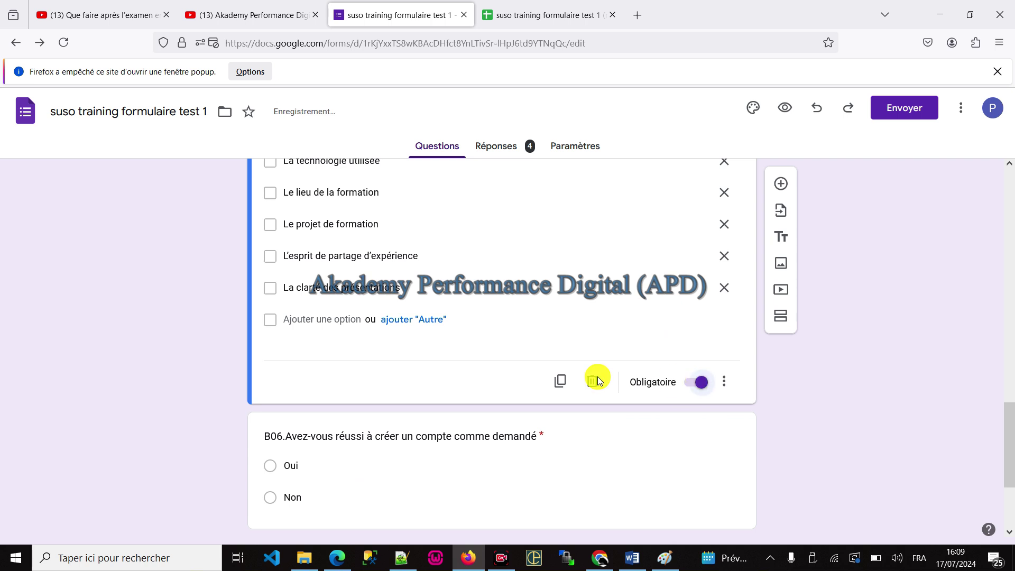
scroll(378, 385, up, 5)
scroll(223, 472, up, 5)
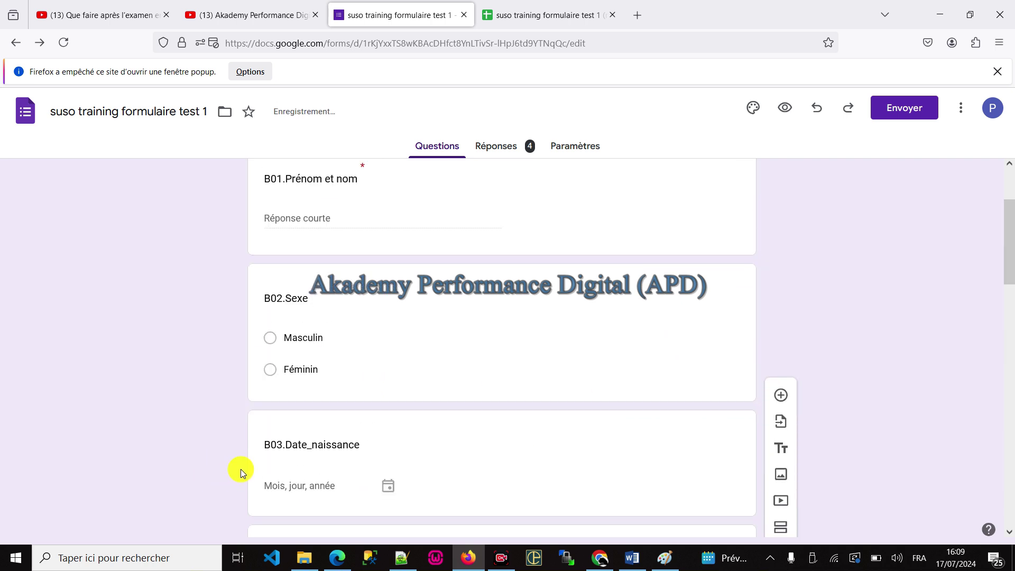
scroll(402, 329, down, 15)
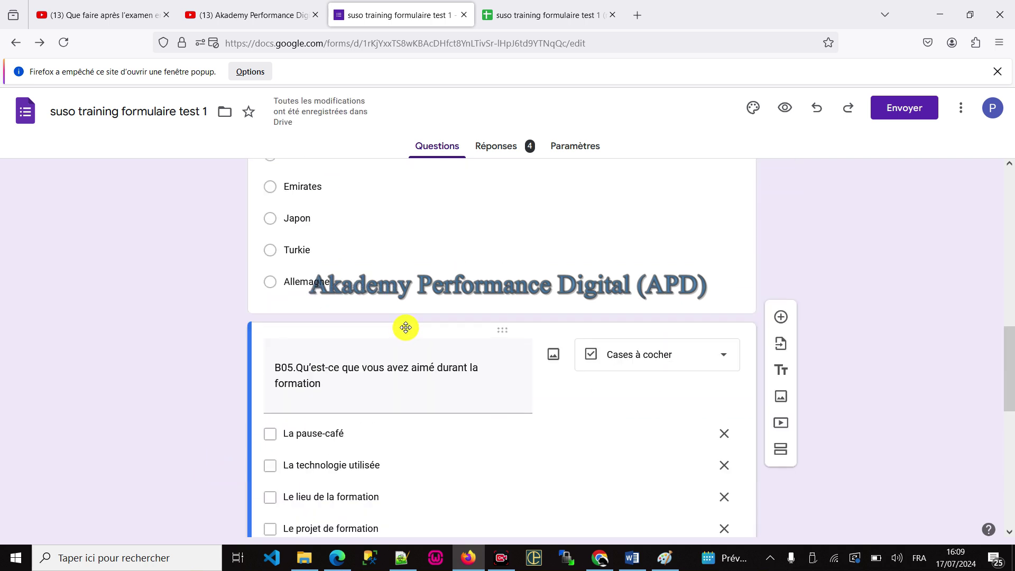
scroll(357, 433, up, 15)
scroll(371, 392, up, 4)
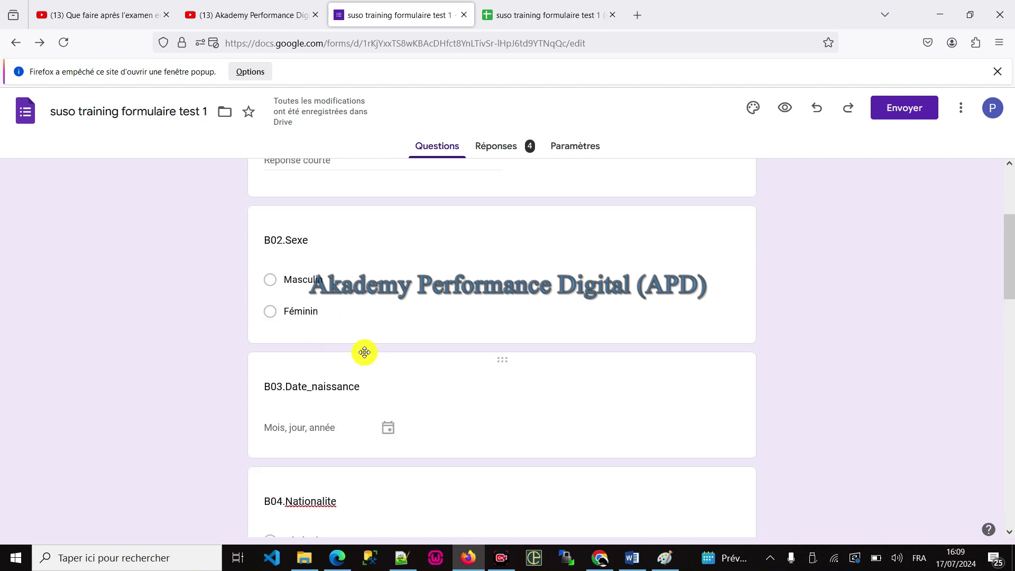
click(335, 388)
Step: Add a short-answer question 'ton email' below B03.Date_naissance
scroll(388, 332, down, 4)
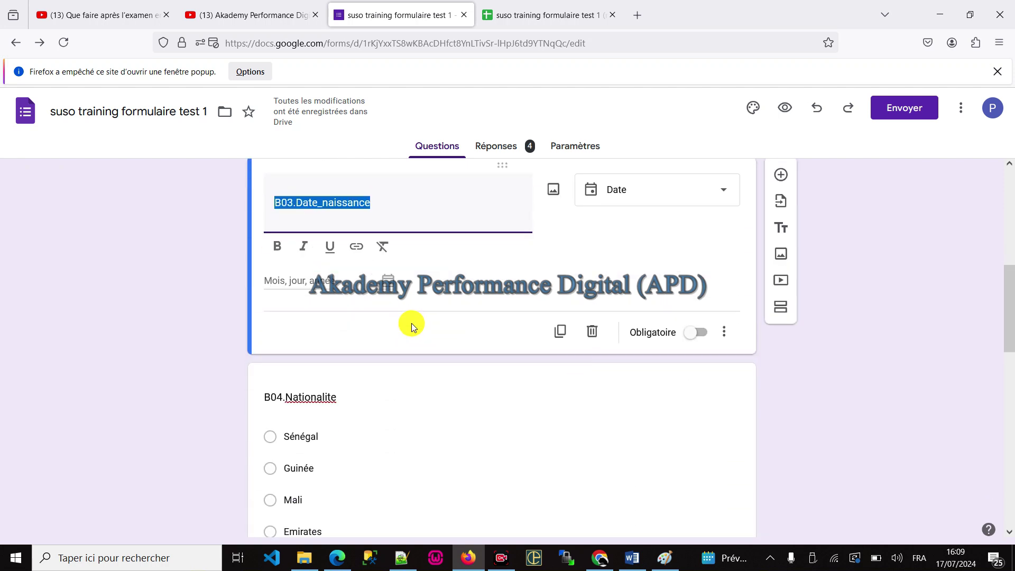
click(722, 328)
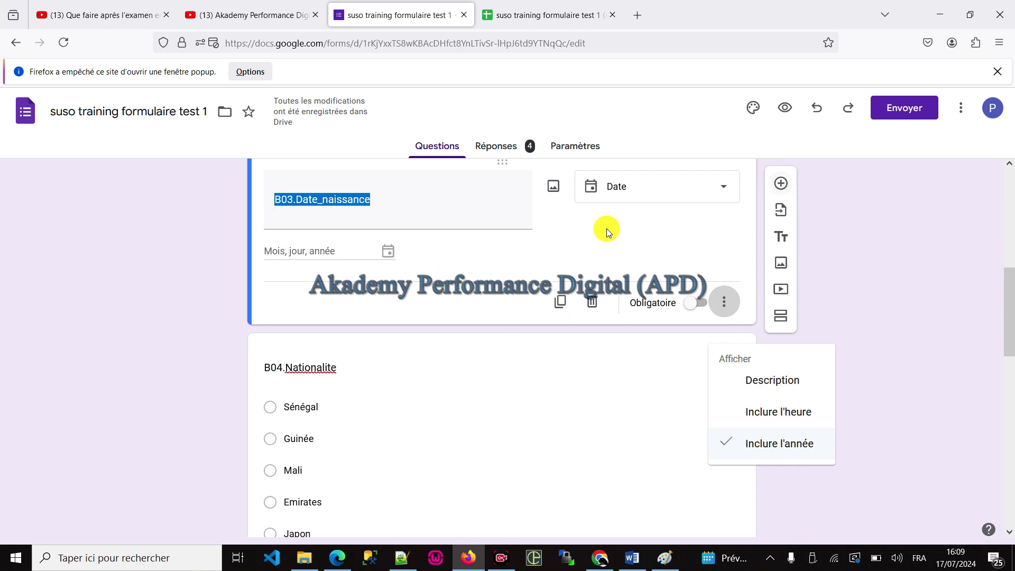
click(186, 309)
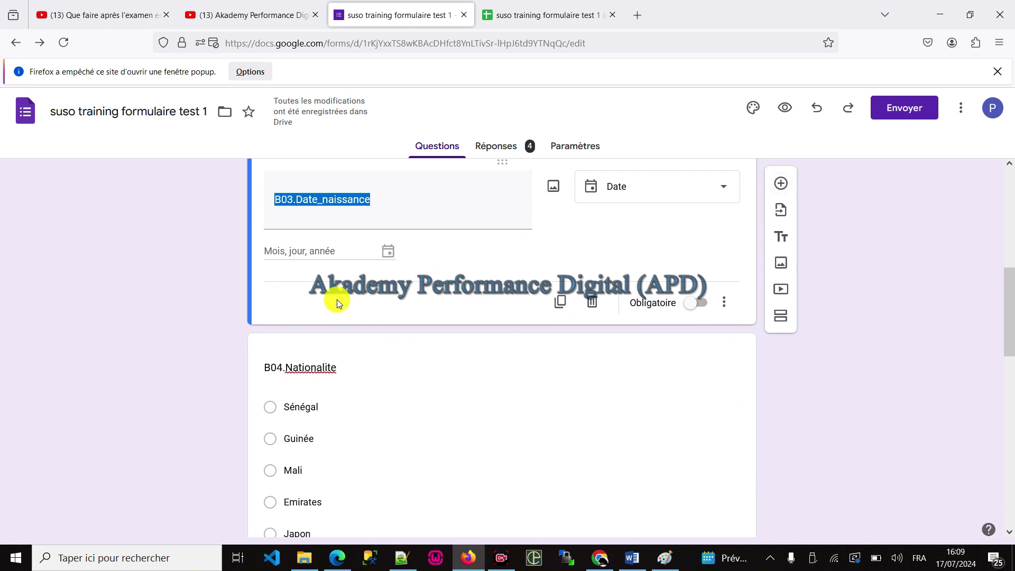
click(782, 185)
text(ton email)
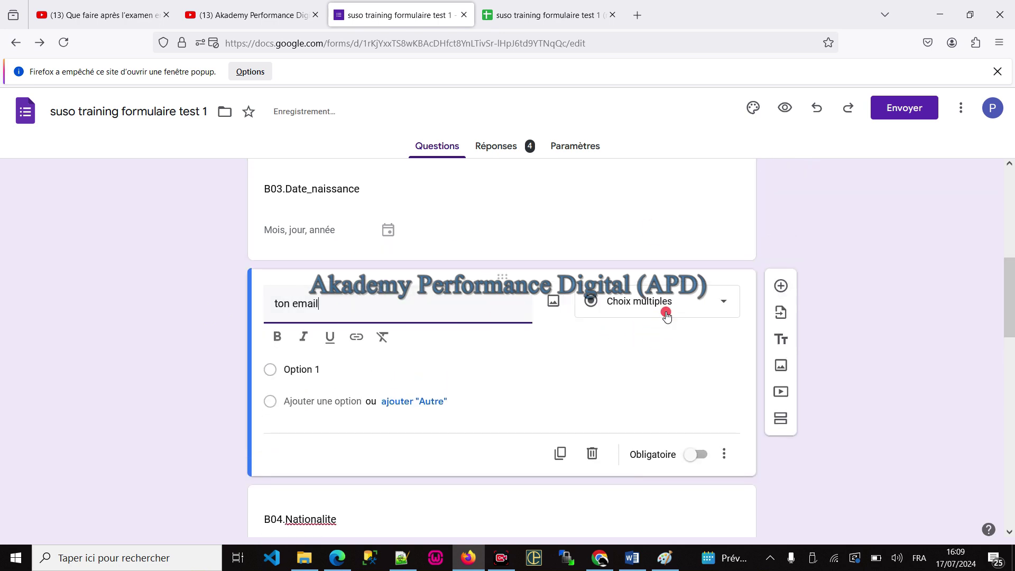
click(668, 307)
click(649, 146)
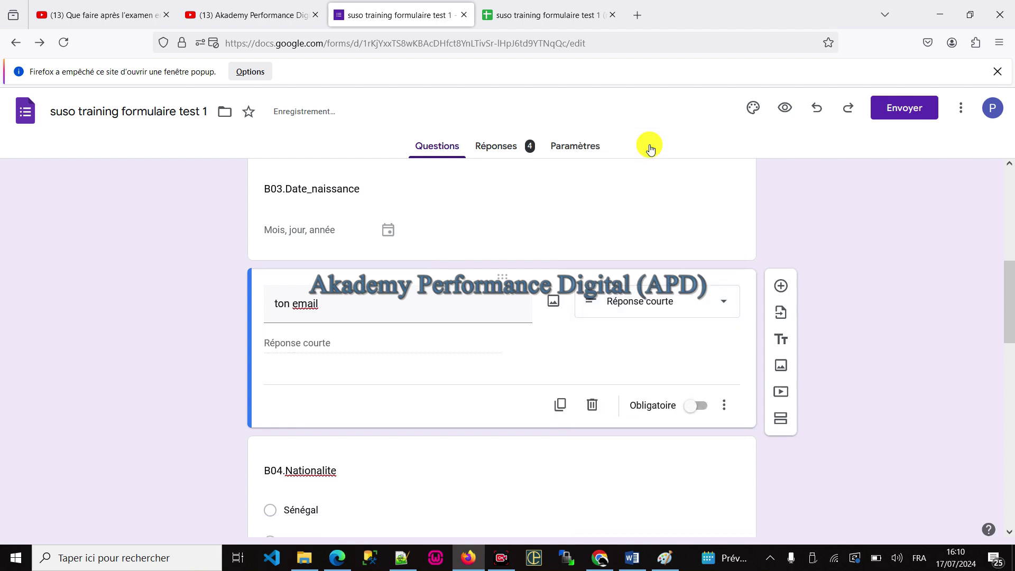
Step: Add response validation to 'ton email': Texte, Adresse e-mail
click(724, 405)
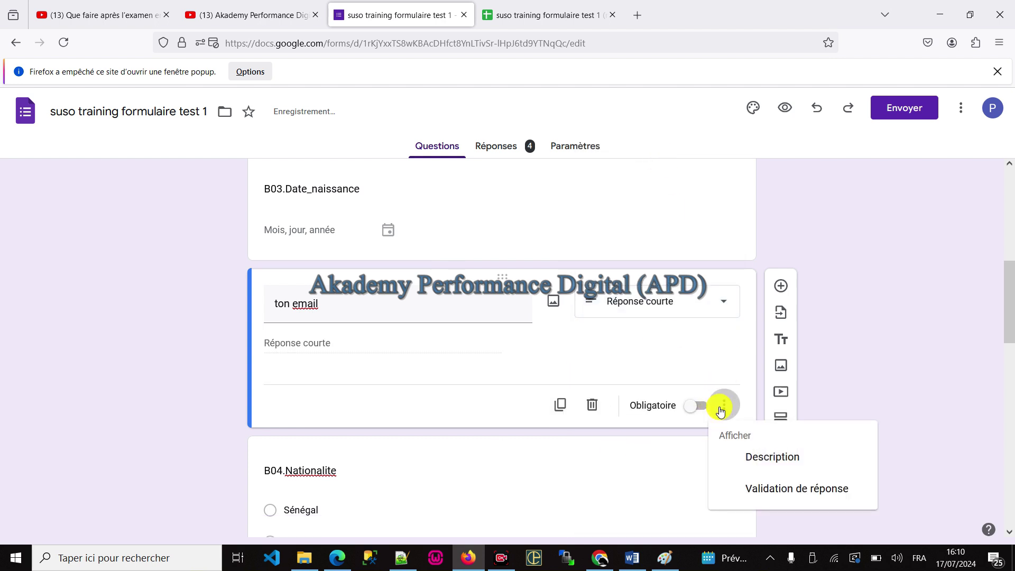
click(768, 489)
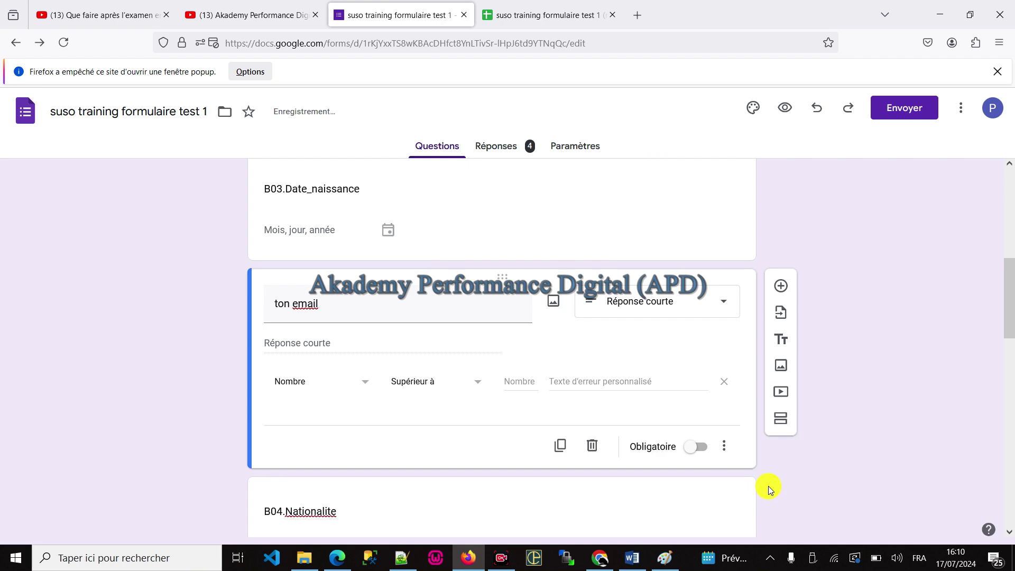
click(373, 393)
click(297, 411)
click(409, 391)
click(421, 440)
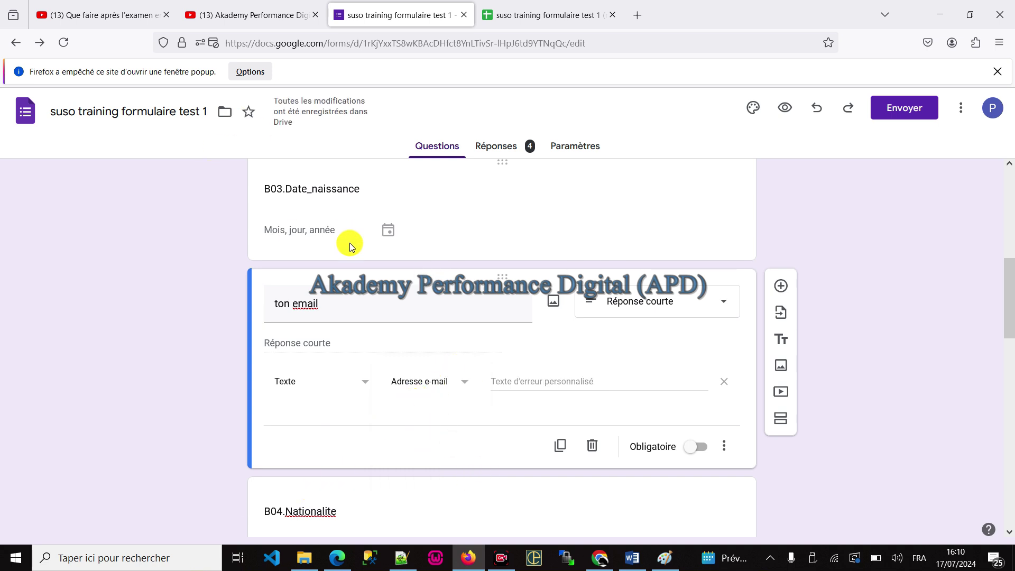
click(348, 214)
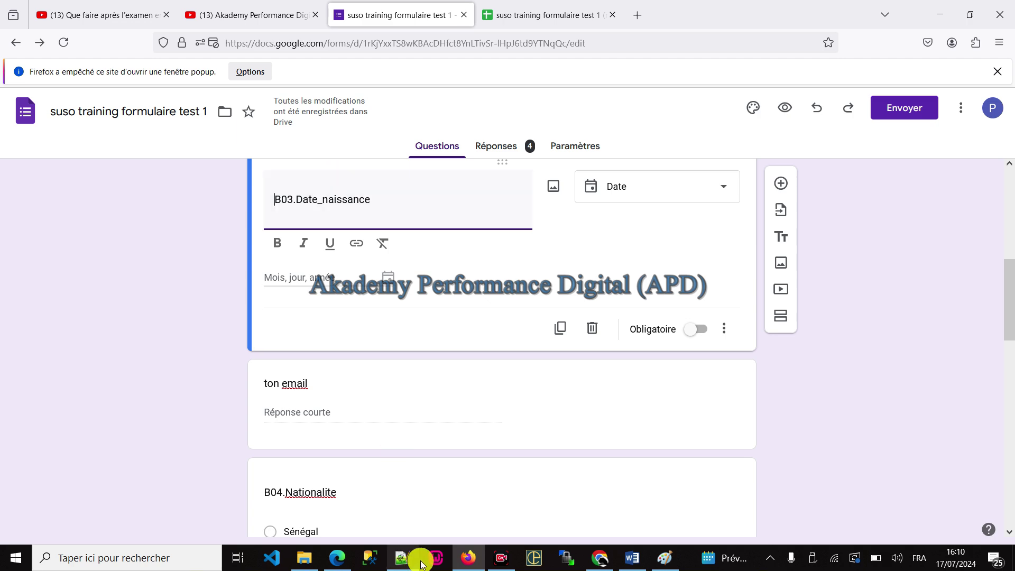
Step: Reload the live form, which shows the already-responded message
click(463, 556)
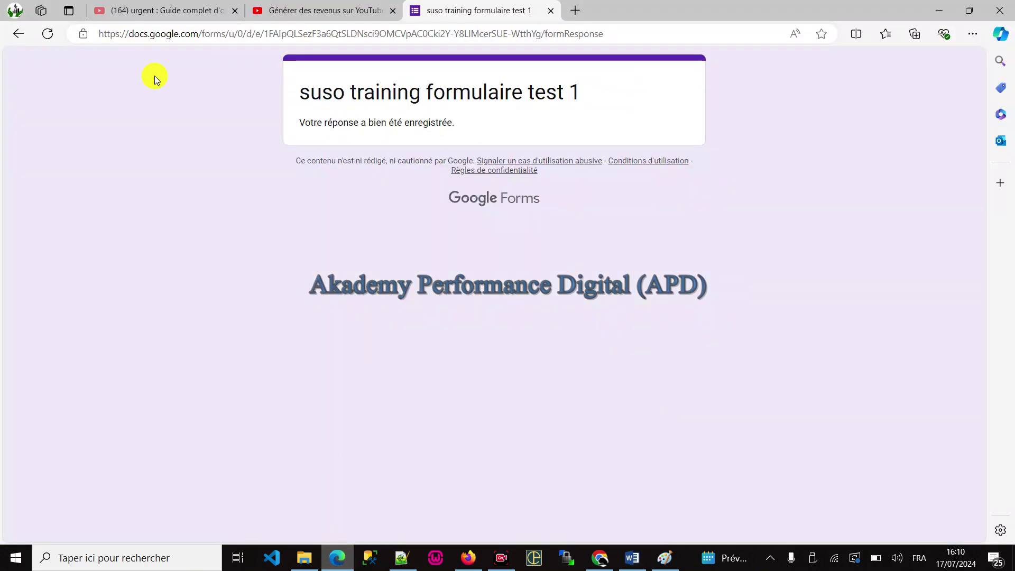
click(47, 33)
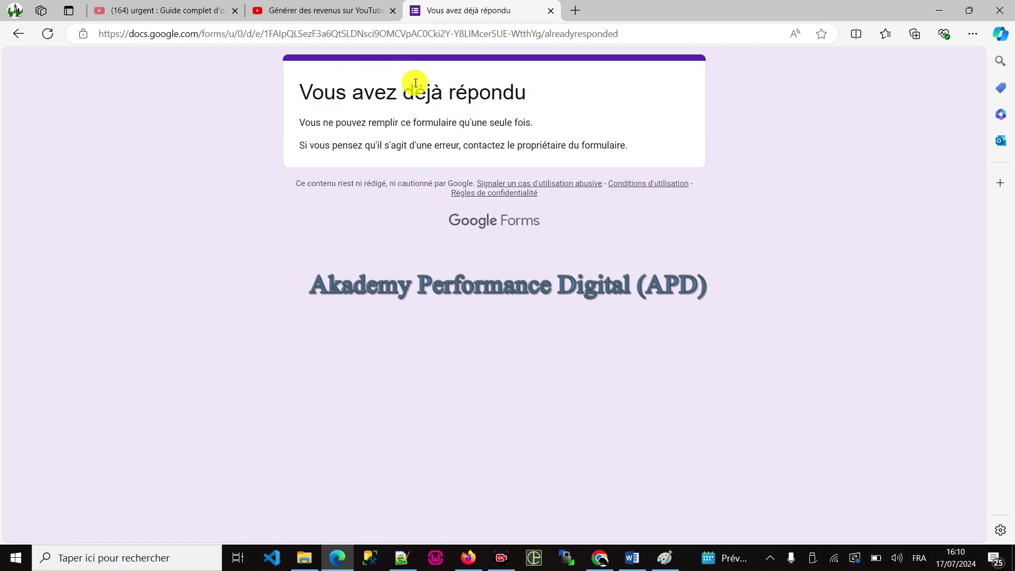
drag(383, 94, 756, 177)
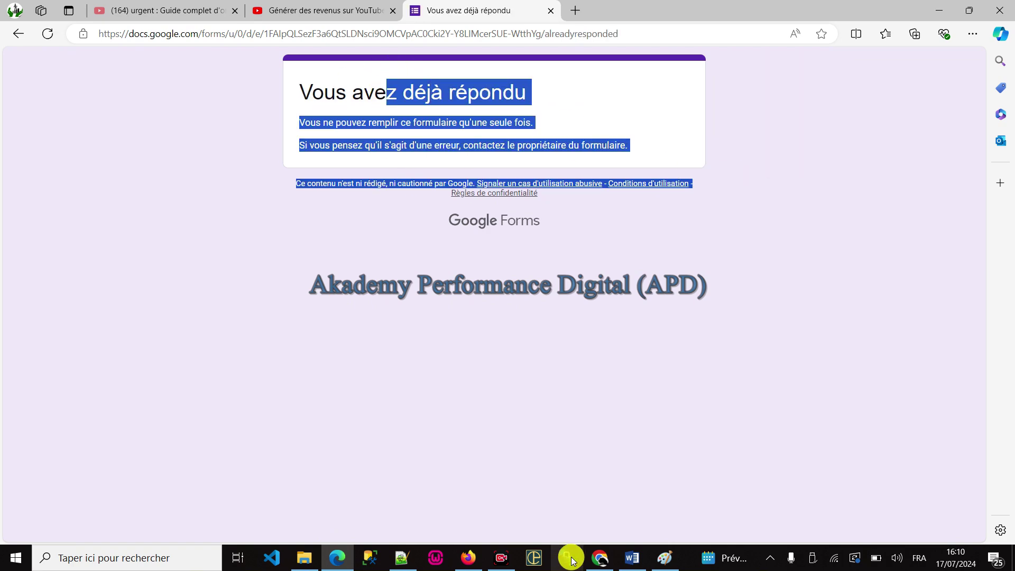
click(598, 561)
click(597, 561)
Step: Turn off the one-response limit in the form's settings
click(468, 556)
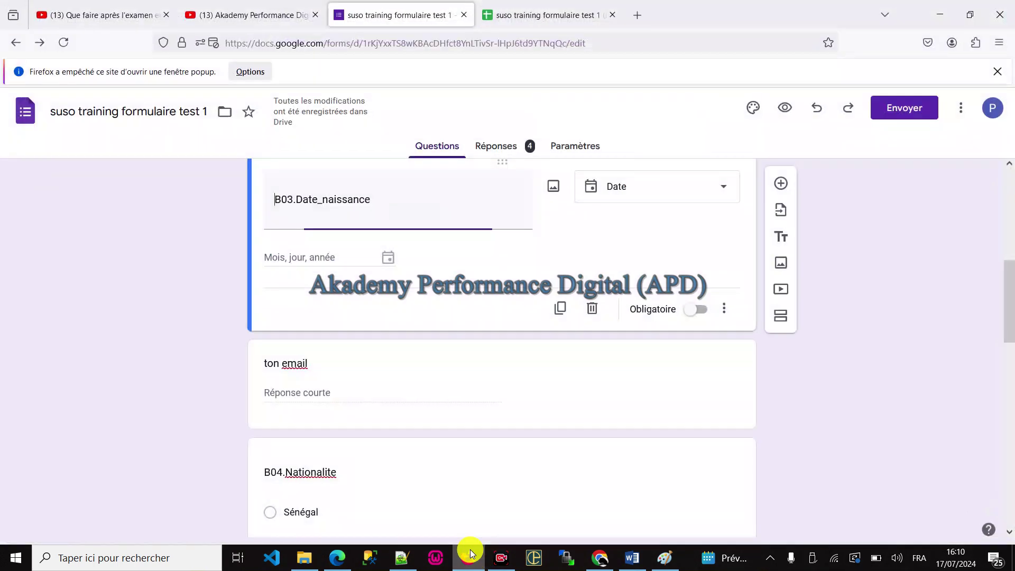
click(573, 147)
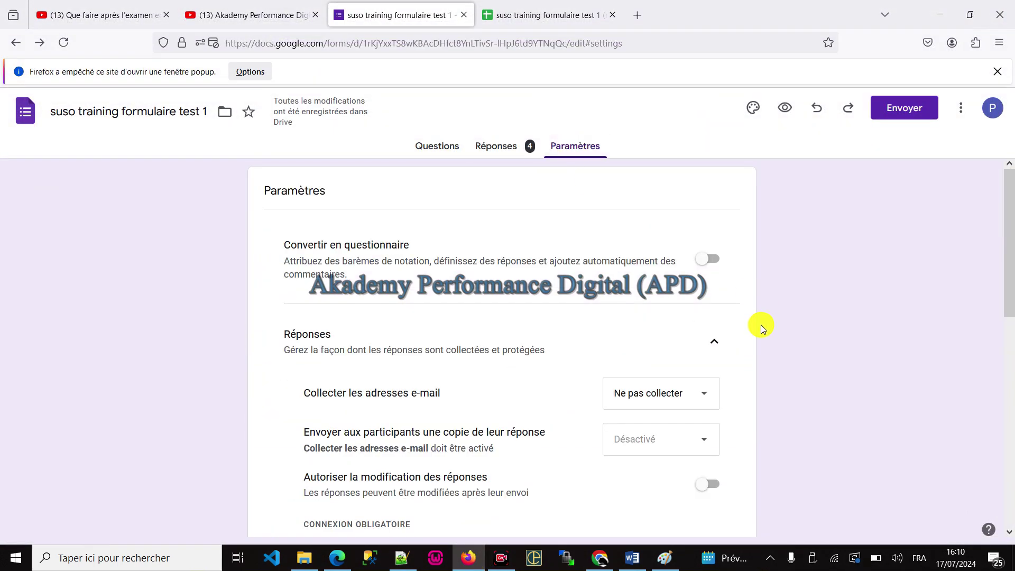
scroll(761, 324, down, 4)
click(698, 360)
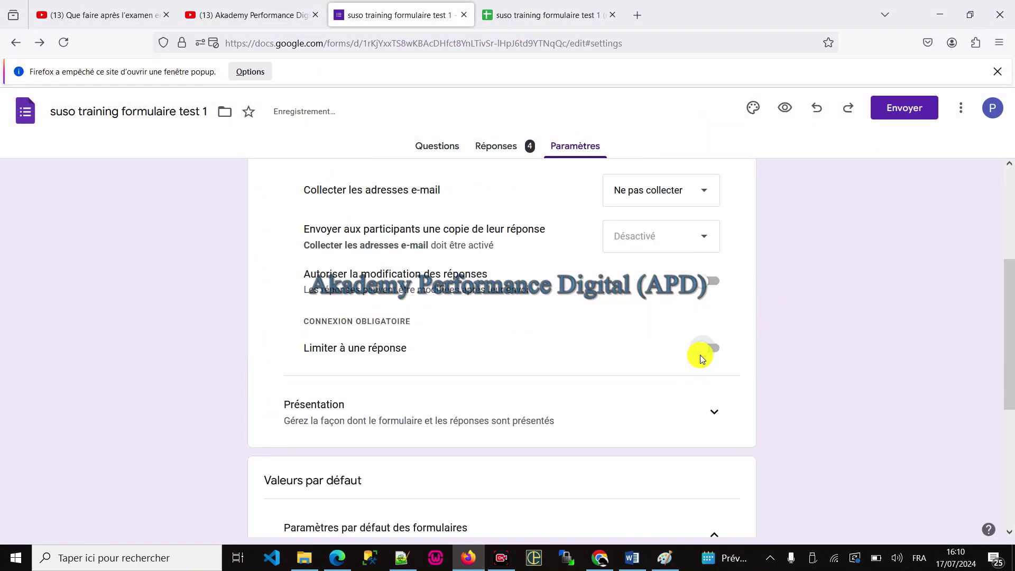
Step: On the live form, enter 'sqxqx' as the e-mail answer to trigger the validation error
click(338, 558)
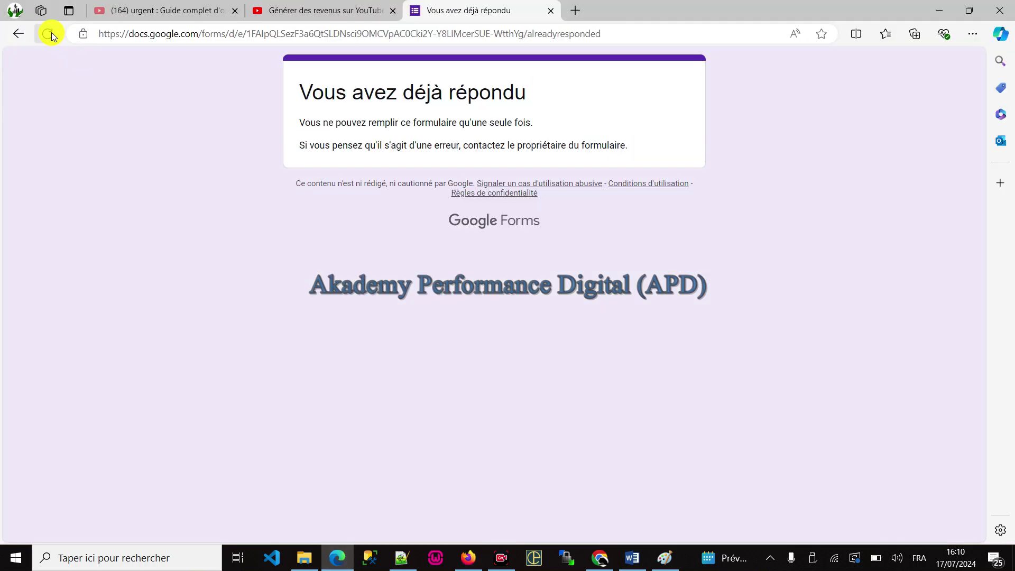
click(16, 35)
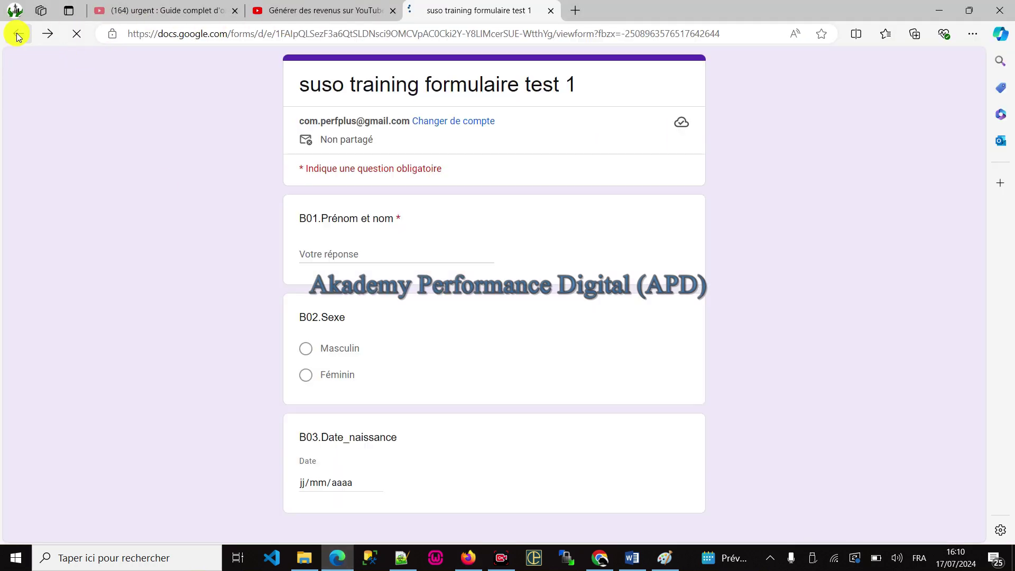
scroll(410, 222, down, 6)
scroll(426, 222, up, 10)
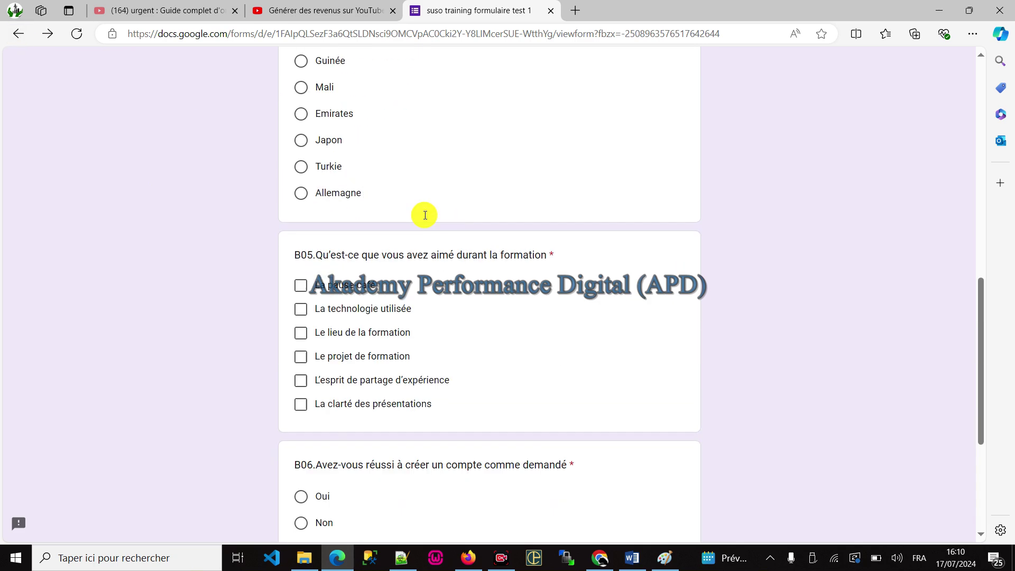
click(376, 215)
text(sqxqx)
click(792, 264)
click(346, 221)
key(alt+Tab)
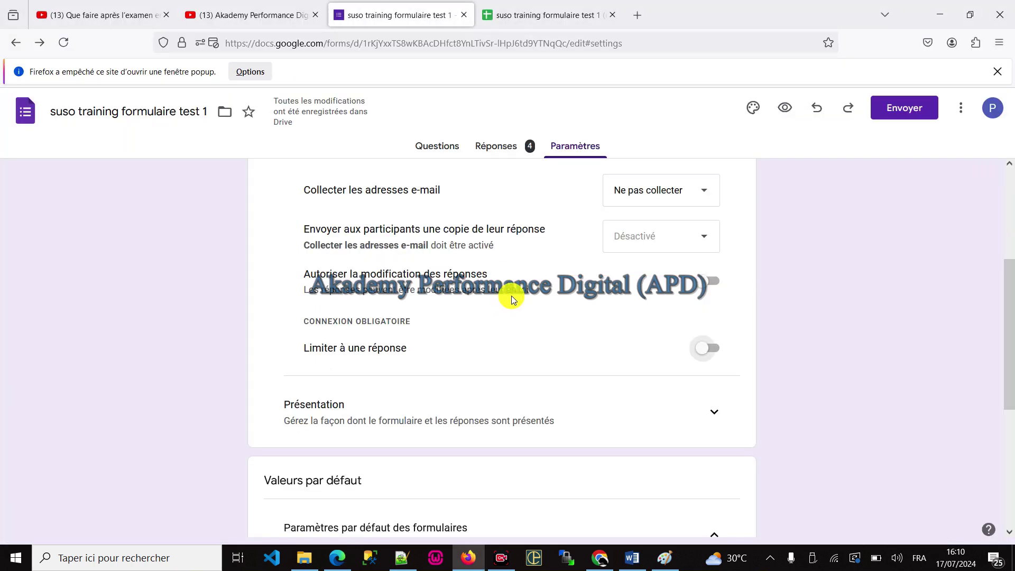
scroll(511, 296, down, 5)
Step: Rename the 'ton email' question to 'age'
click(447, 150)
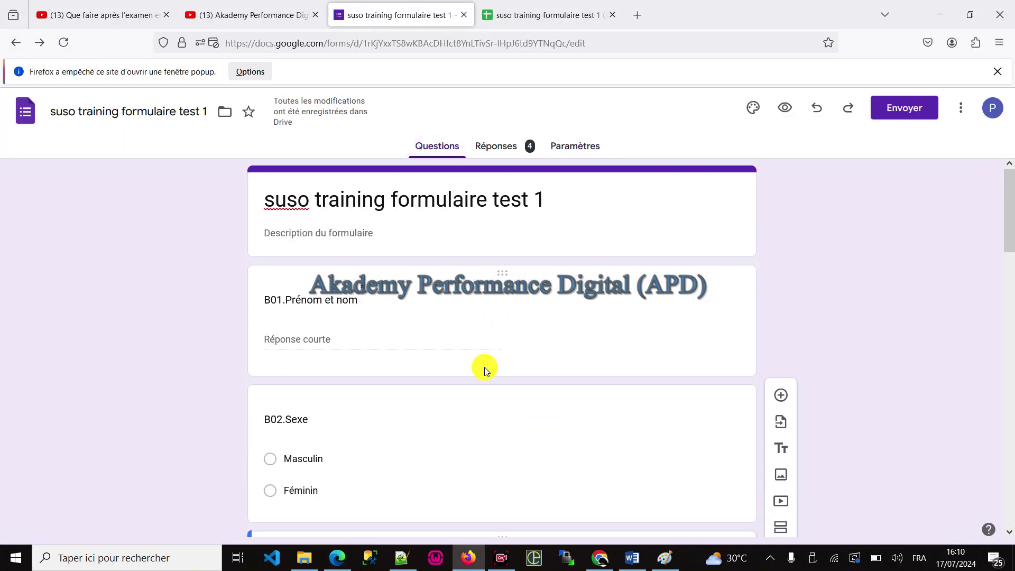
scroll(483, 367, down, 10)
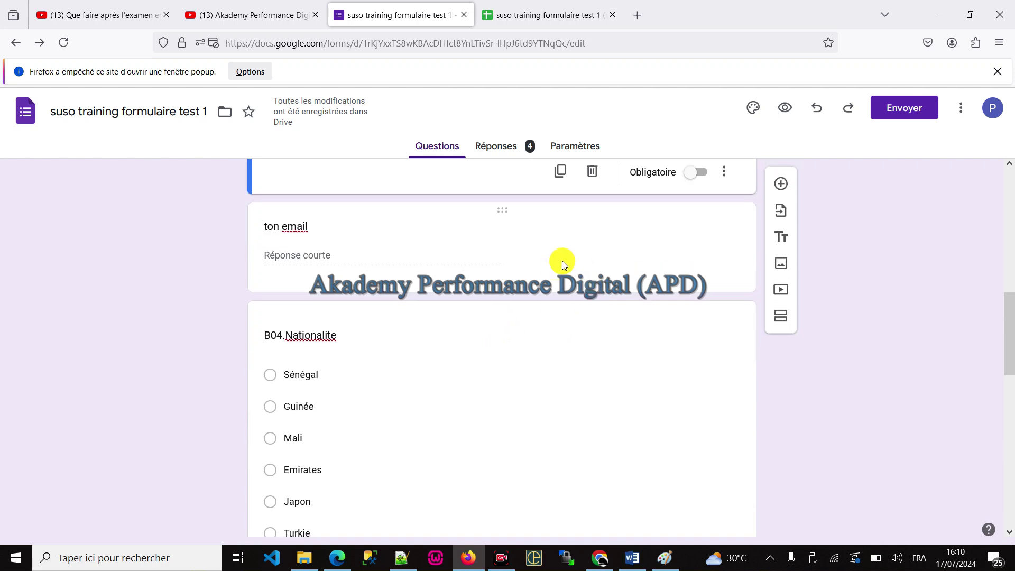
click(578, 251)
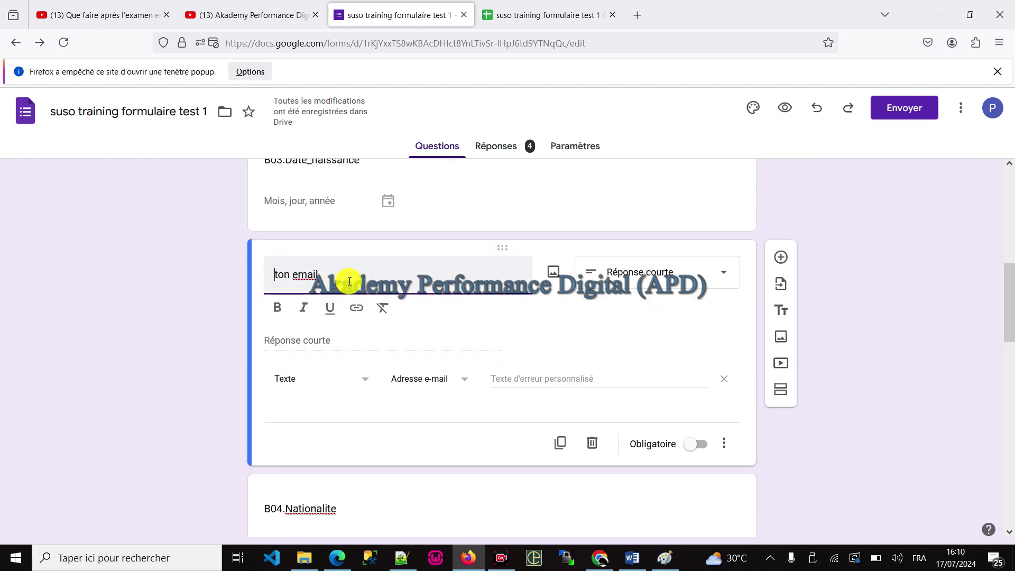
drag(358, 273, 230, 264)
text(age)
Step: Change the age question's validation to Nombre with the Supérieur à comparison
click(316, 379)
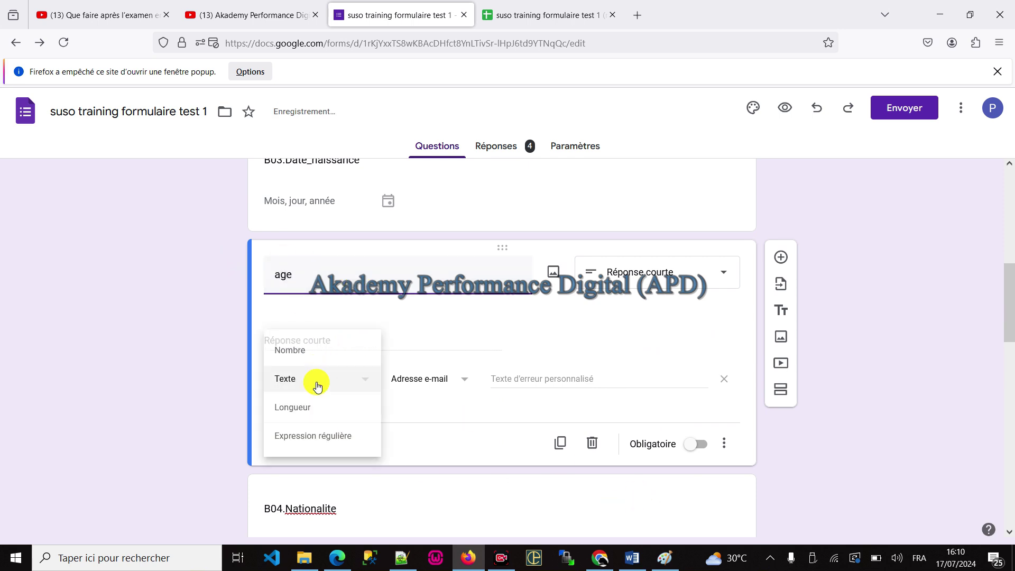
click(301, 352)
click(451, 353)
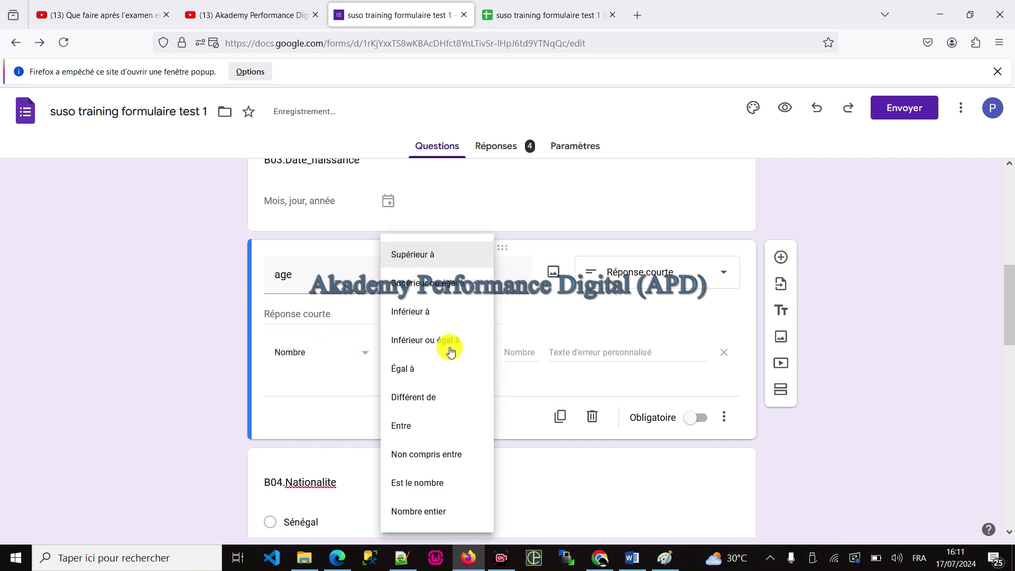
click(521, 351)
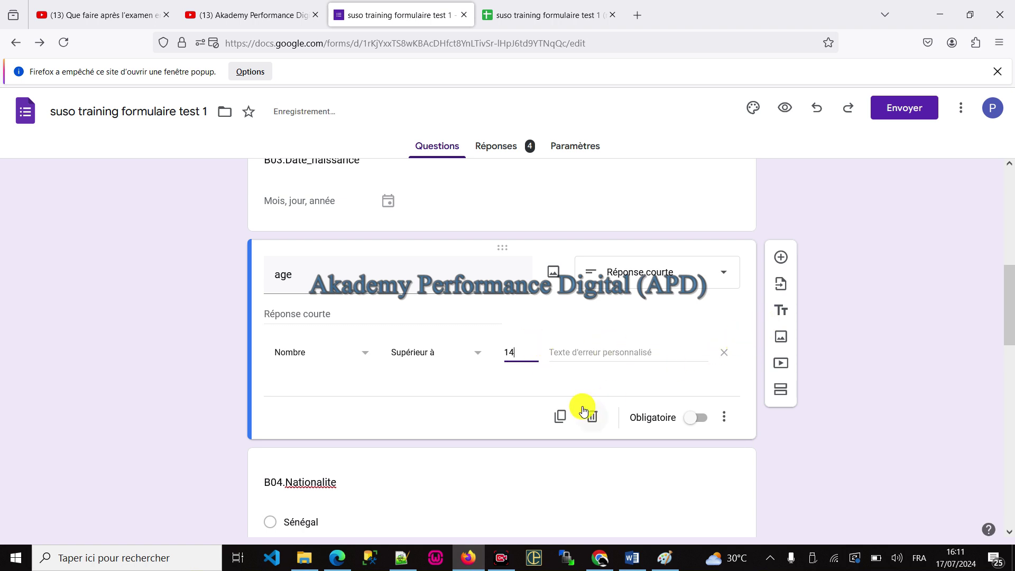
click(590, 348)
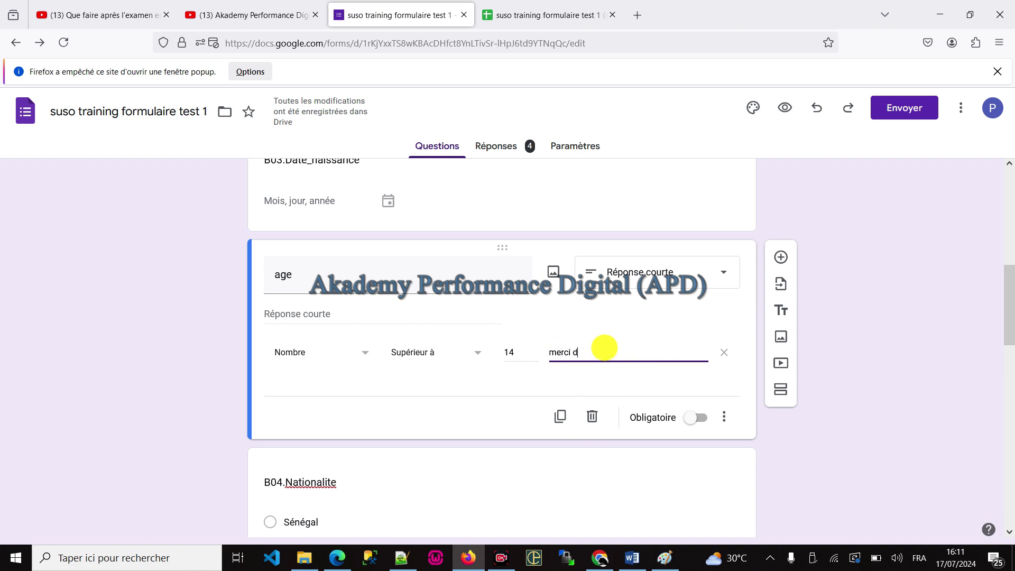
key(Tab)
key(space)
key(apostrophe)
text(age)
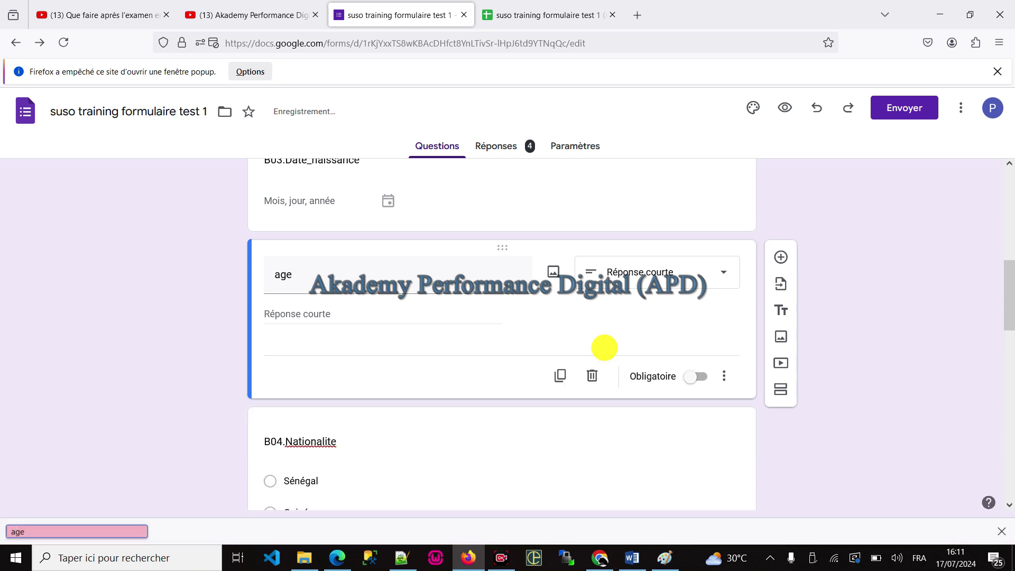
scroll(613, 365, down, 4)
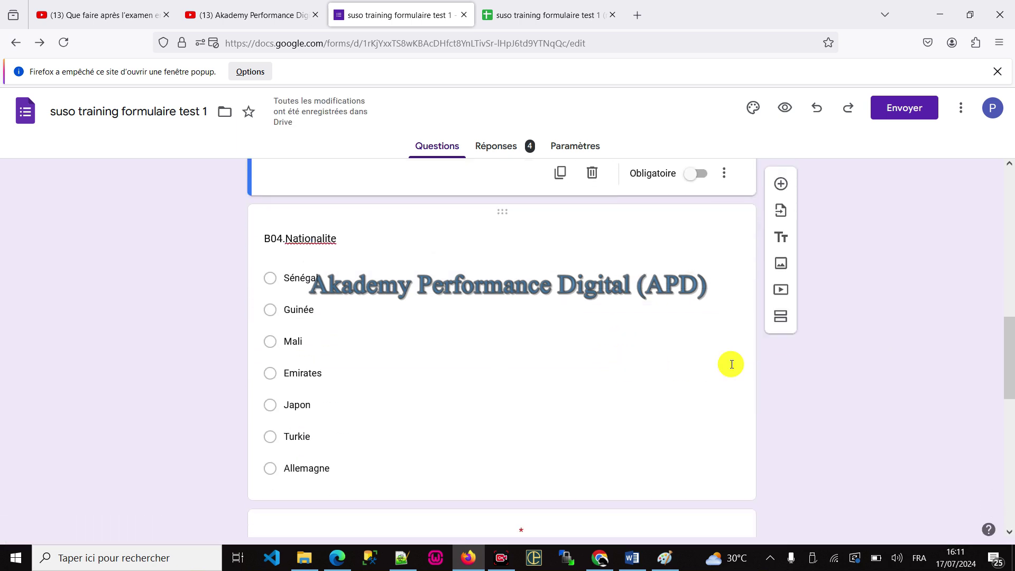
scroll(732, 365, down, 6)
scroll(648, 363, down, 4)
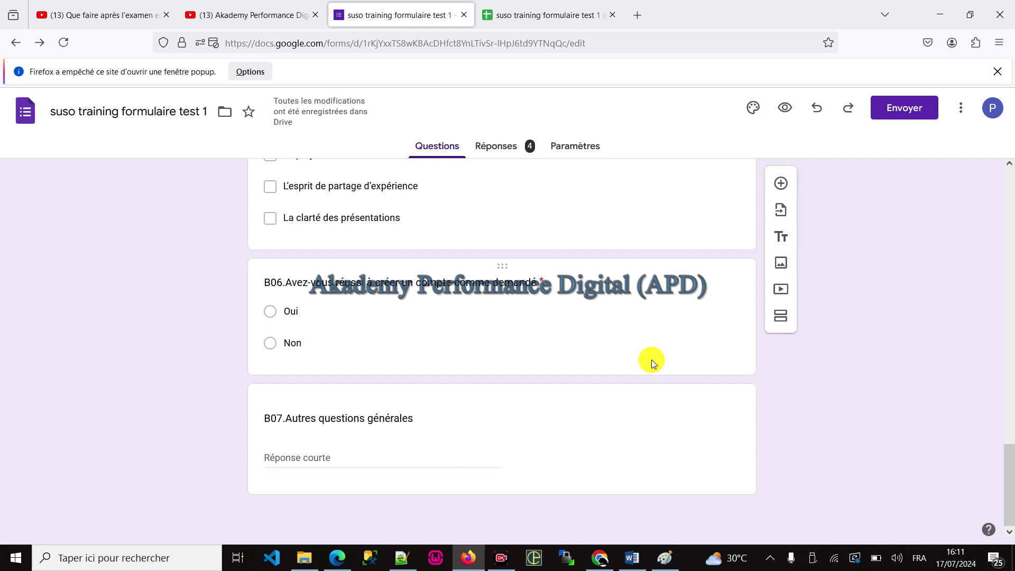
scroll(652, 359, up, 15)
scroll(652, 358, down, 2)
scroll(655, 359, up, 4)
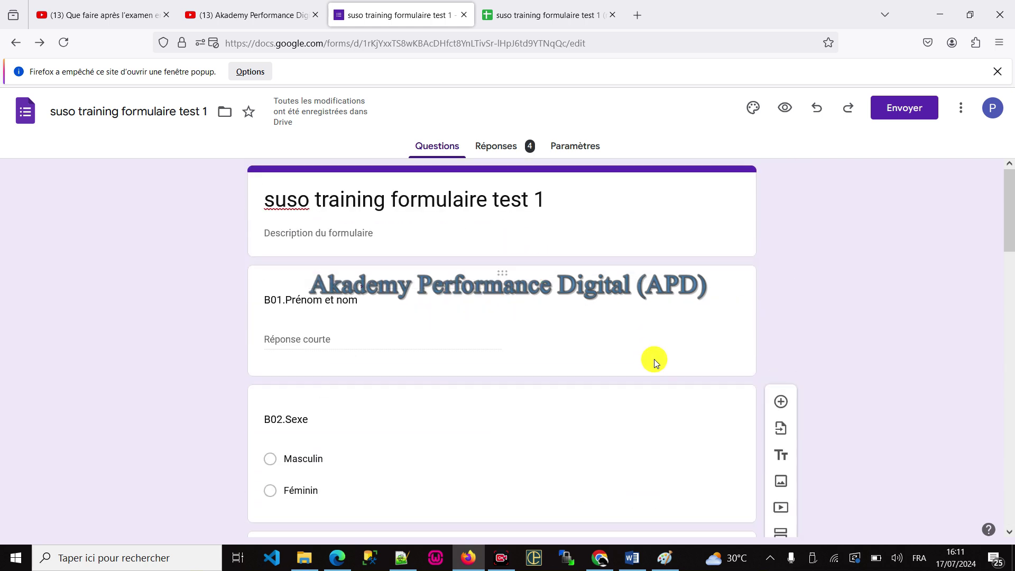
scroll(655, 360, down, 8)
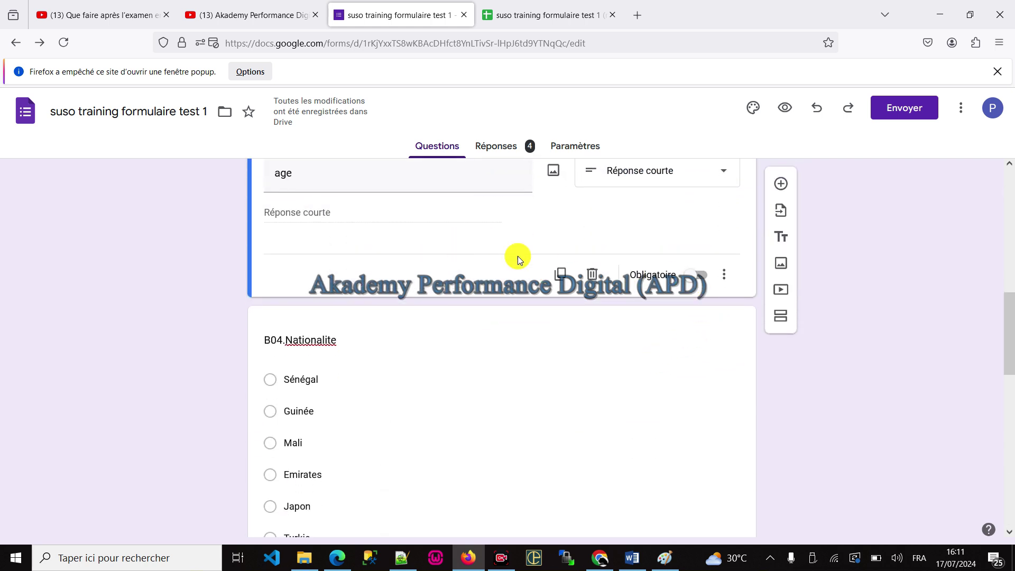
Step: Set the threshold to 14 with the error text 'merci de dnner age corect'
click(724, 275)
click(773, 360)
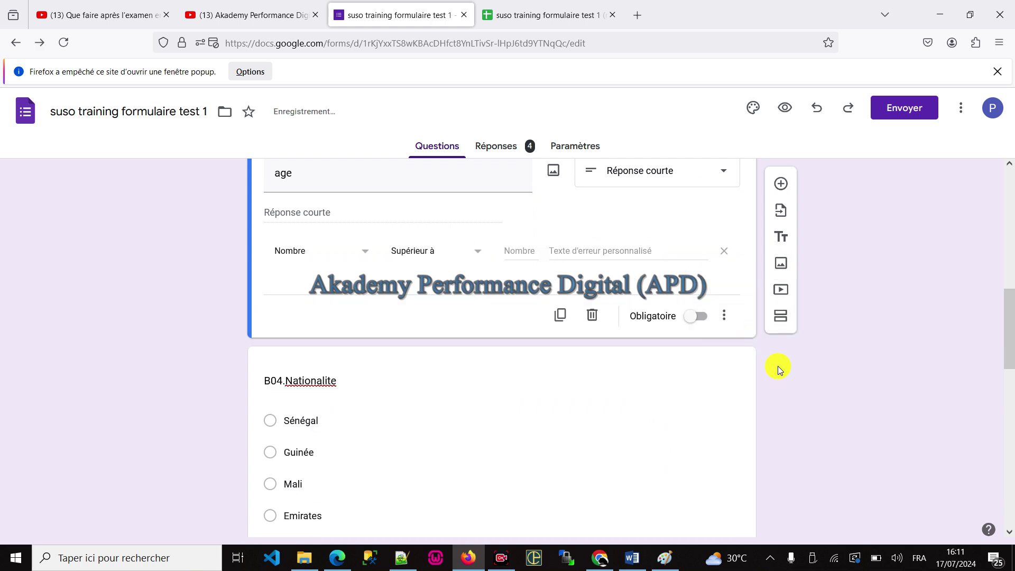
click(600, 250)
click(530, 242)
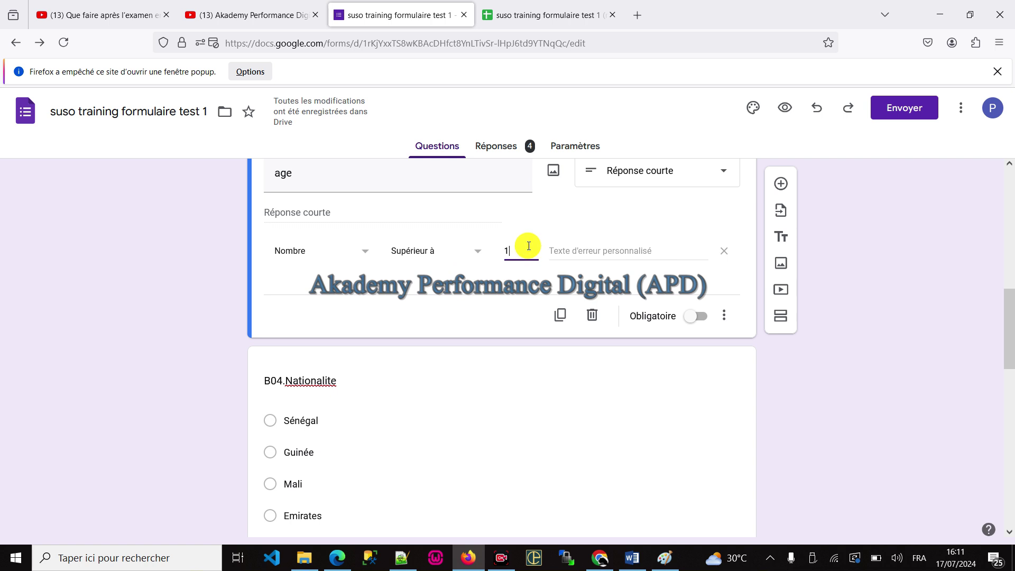
click(599, 246)
text(mer)
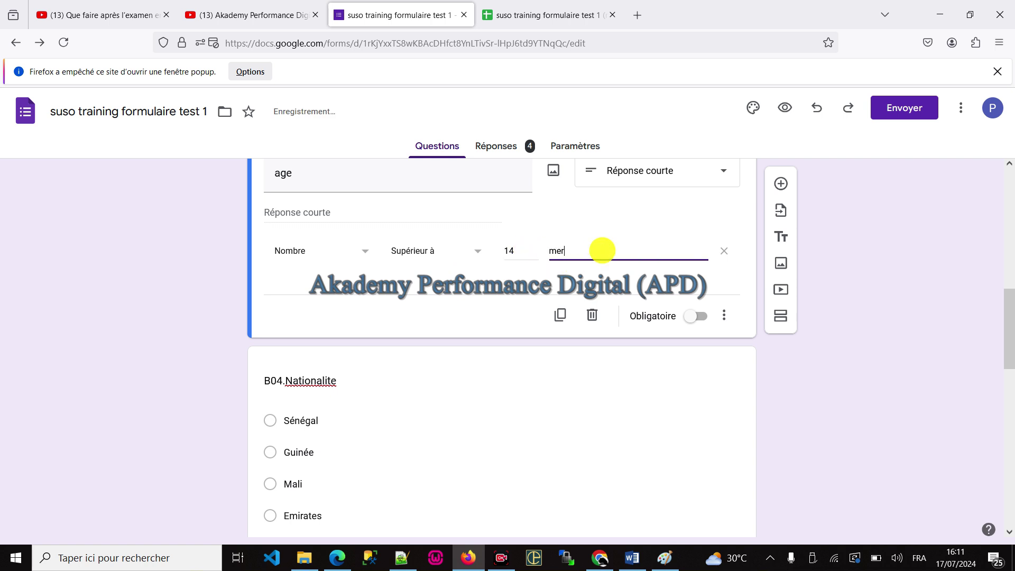
text(ci de)
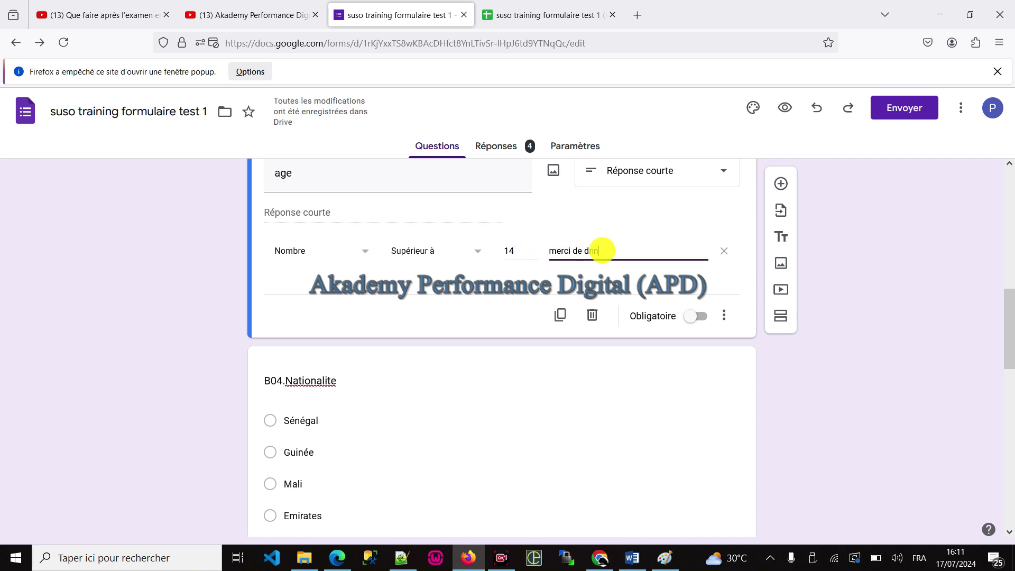
text( donner age corect)
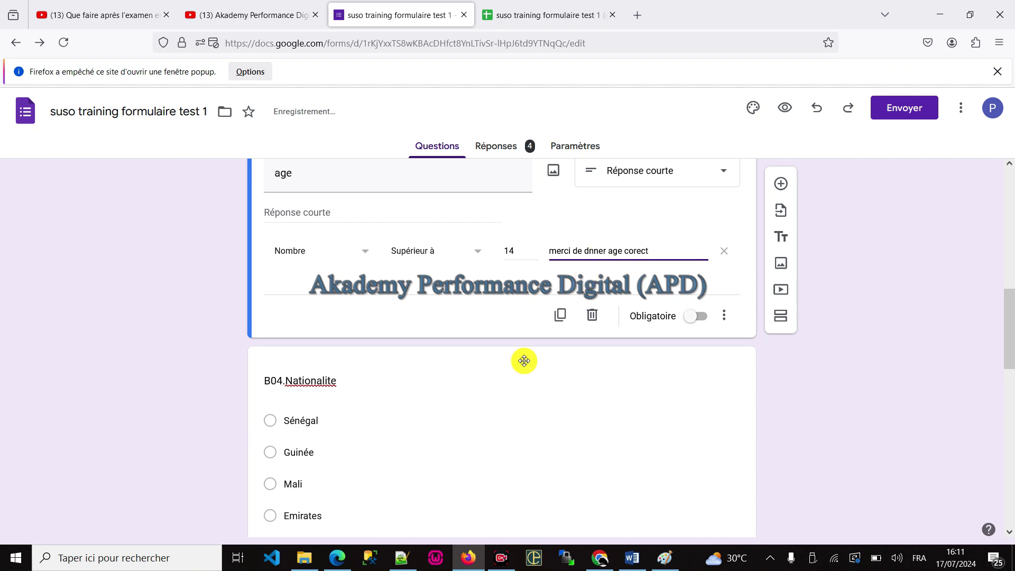
click(500, 450)
Step: On the reloaded live form, enter age 12 to see the error, then change it to 15
click(347, 567)
click(69, 33)
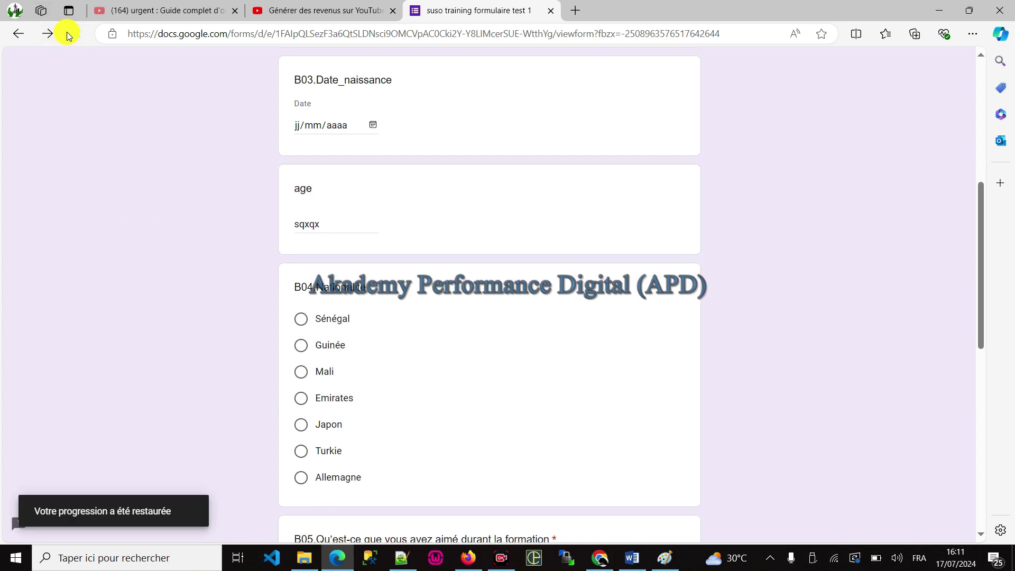
drag(324, 225, 244, 218)
text(12)
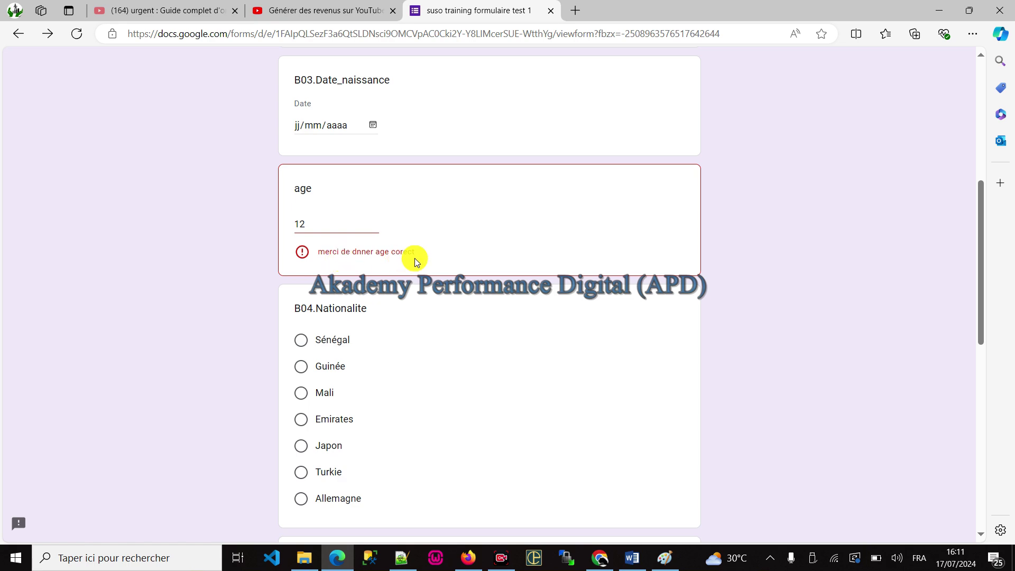
drag(336, 238, 222, 210)
text(15)
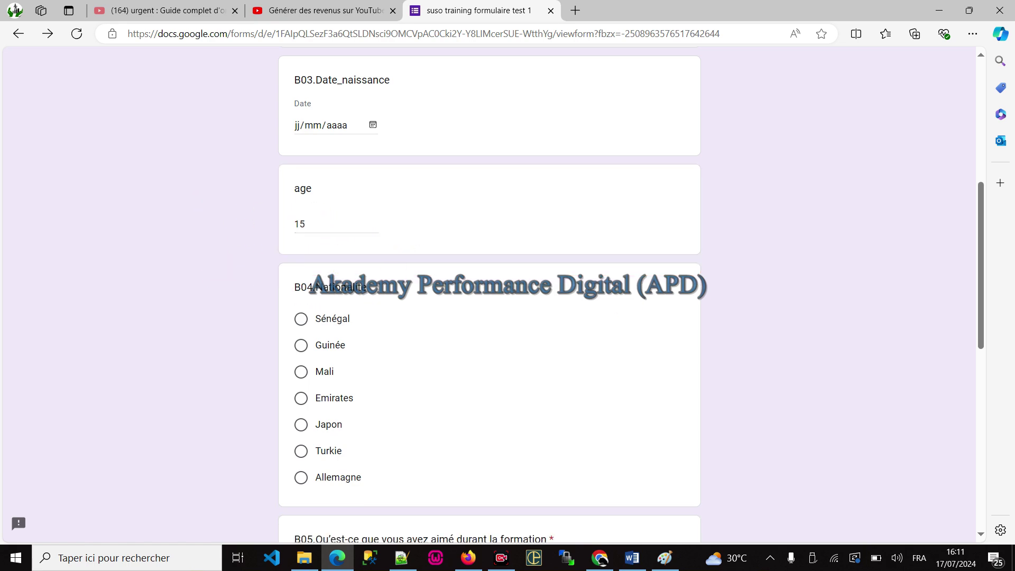
key(alt+Tab)
Step: Switch the age question's validation to Longueur, then to Expression régulière
scroll(625, 393, down, 2)
scroll(625, 392, down, 5)
scroll(729, 350, up, 5)
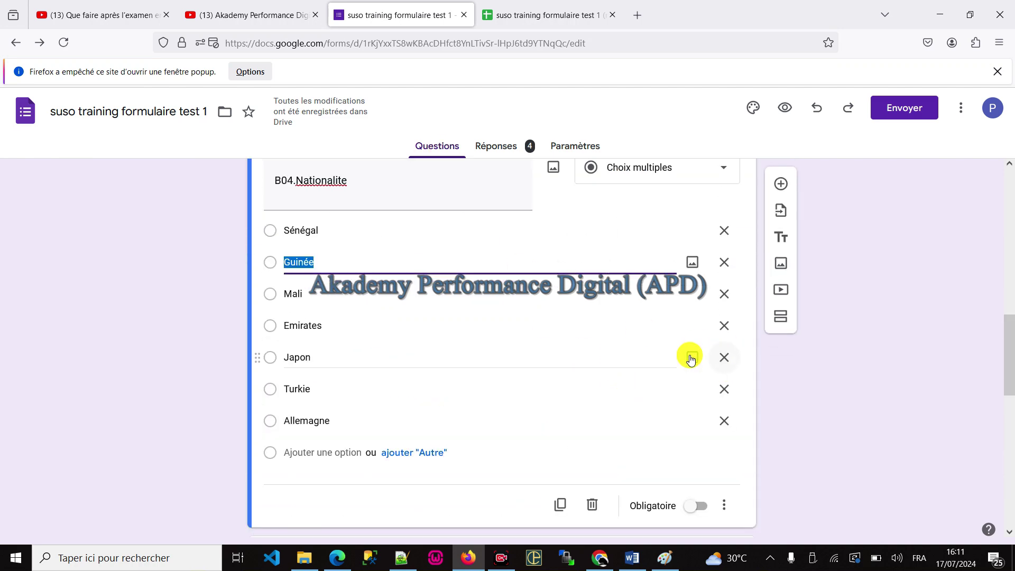
scroll(543, 341, up, 5)
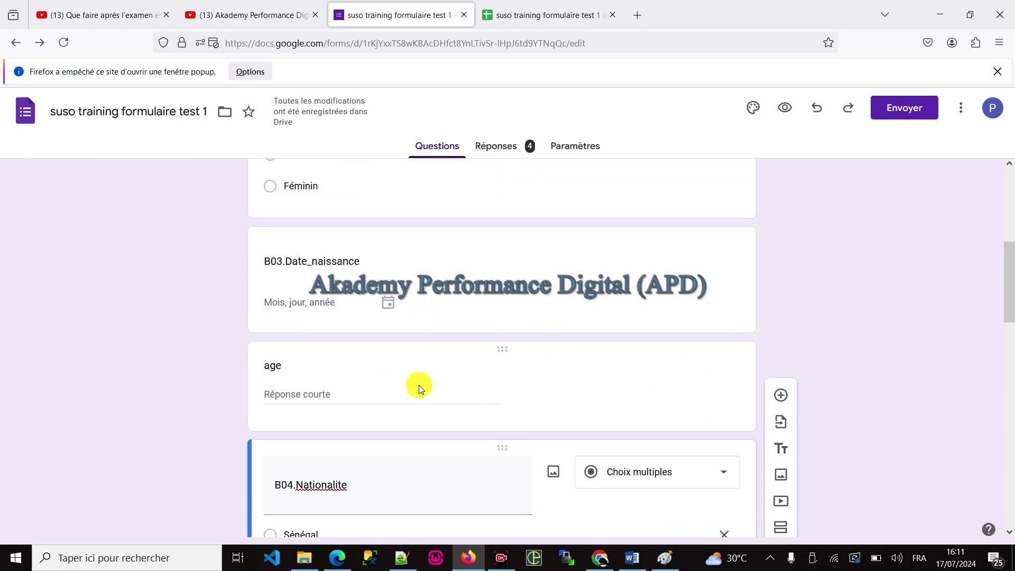
click(430, 361)
scroll(440, 357, down, 4)
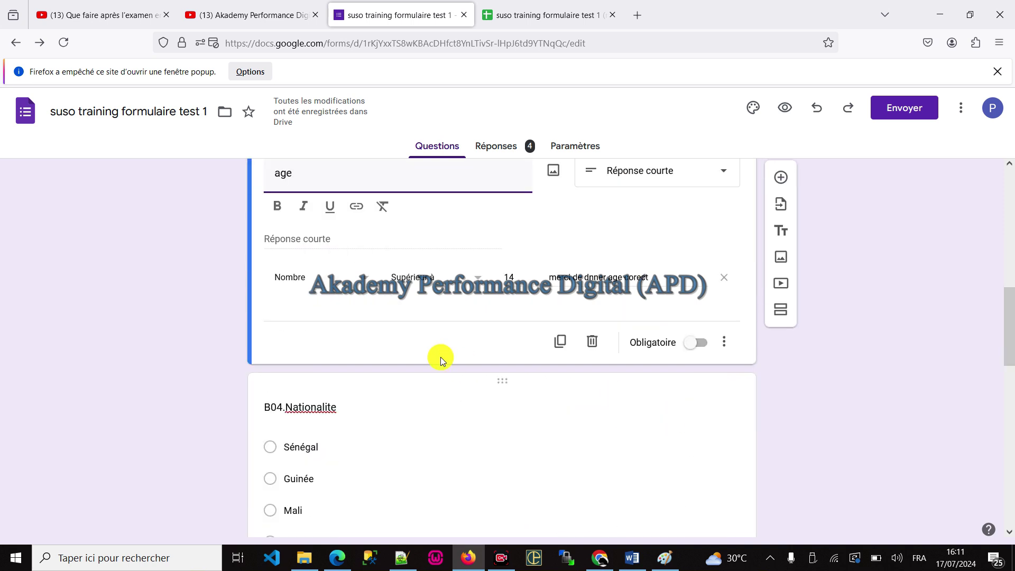
click(358, 285)
click(302, 336)
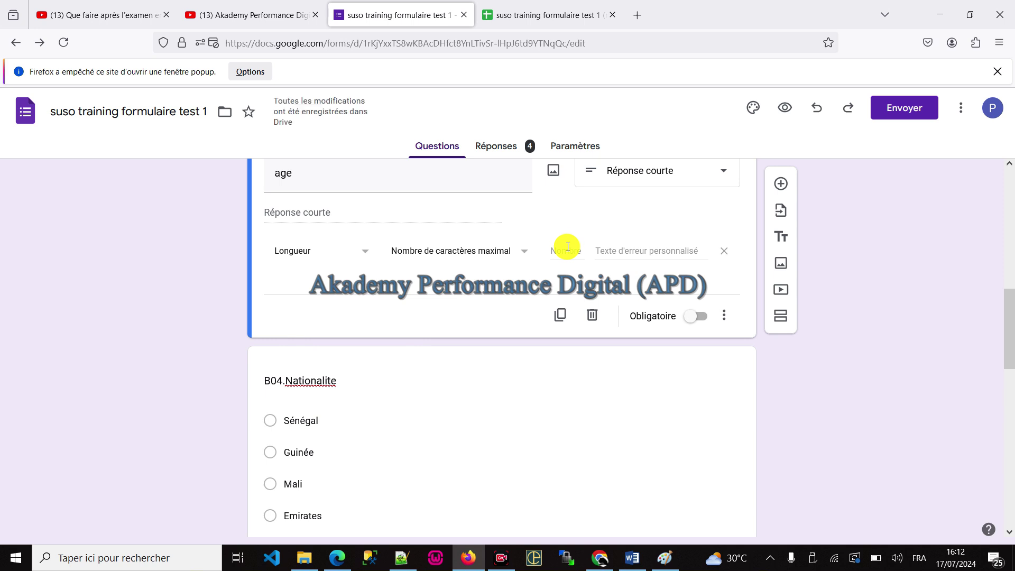
click(343, 253)
click(325, 285)
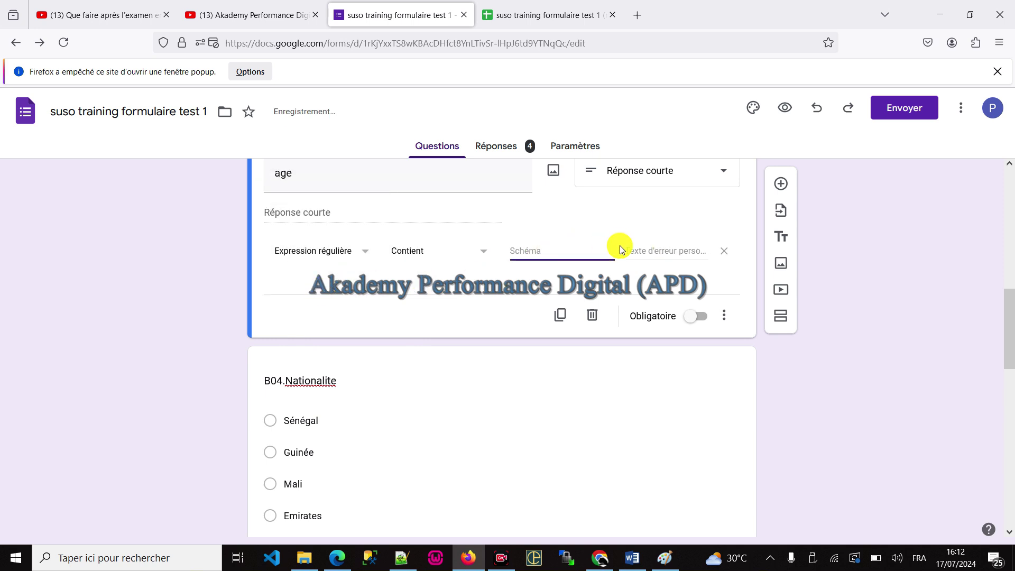
Step: Cancel the Insert image dialog and delete the age question
scroll(708, 262, up, 2)
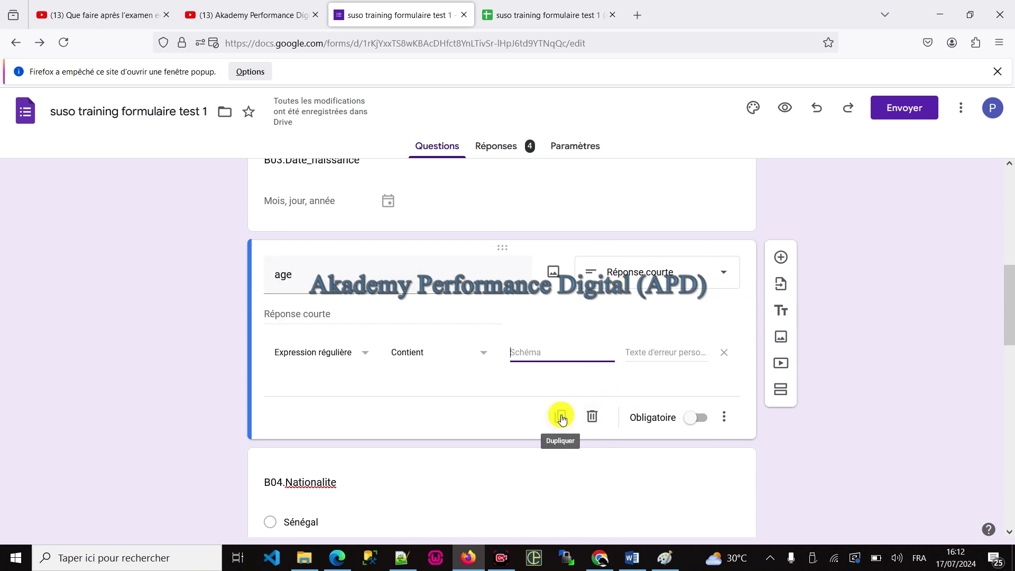
click(554, 274)
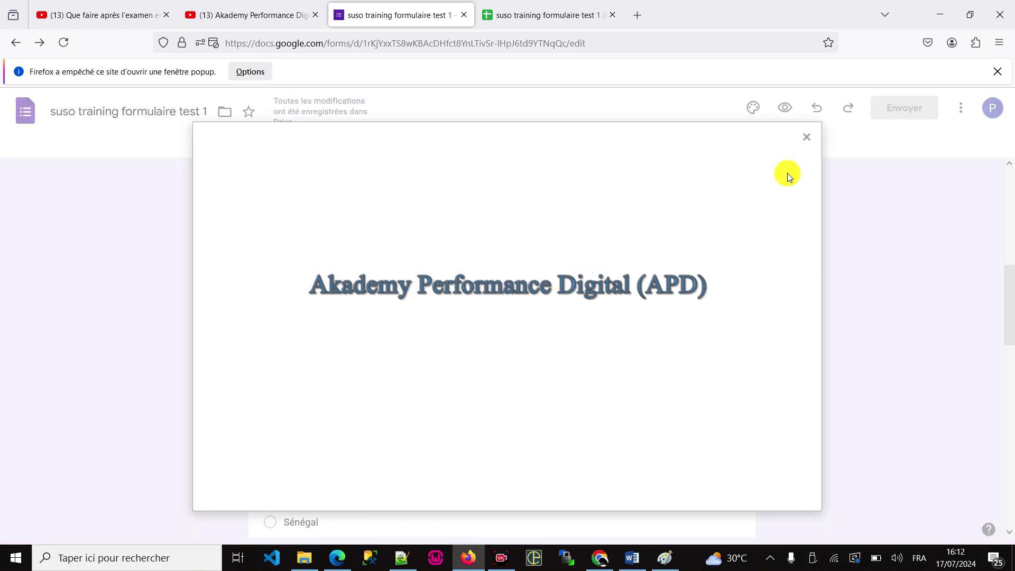
click(798, 146)
click(592, 419)
click(448, 472)
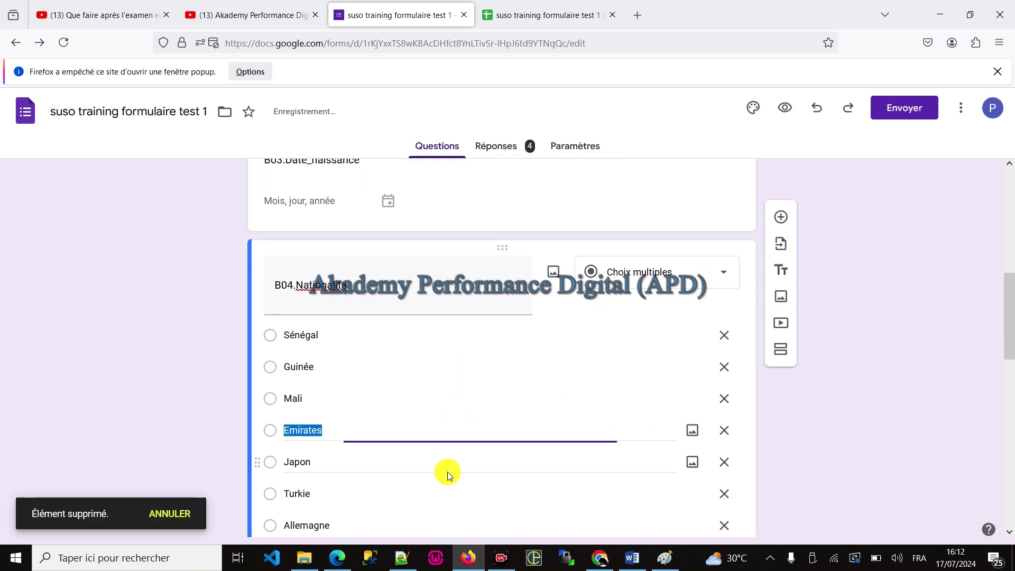
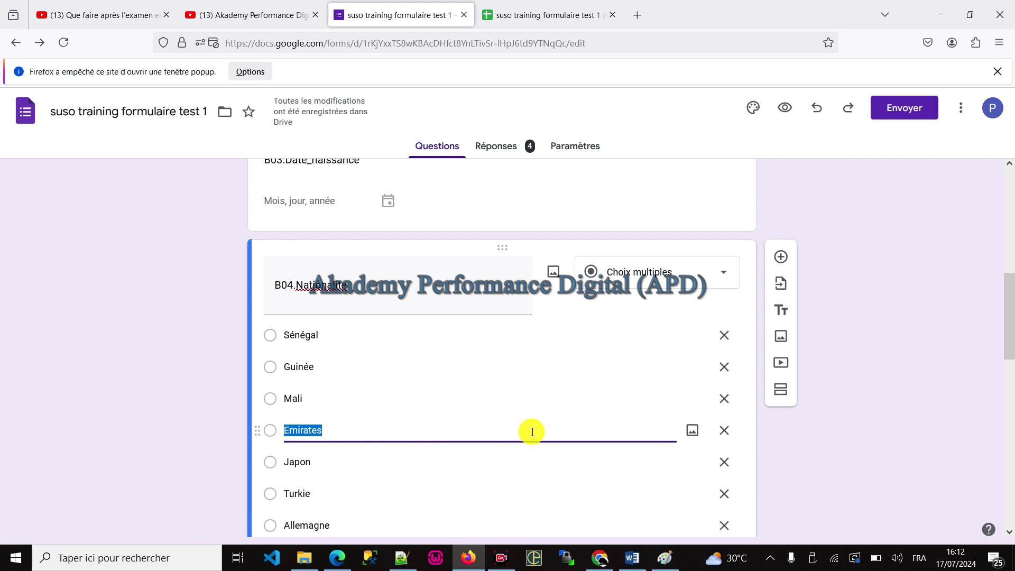
Step: Scroll the form back to the top and switch to the Chrome window with the YouTube training video
scroll(464, 378, up, 10)
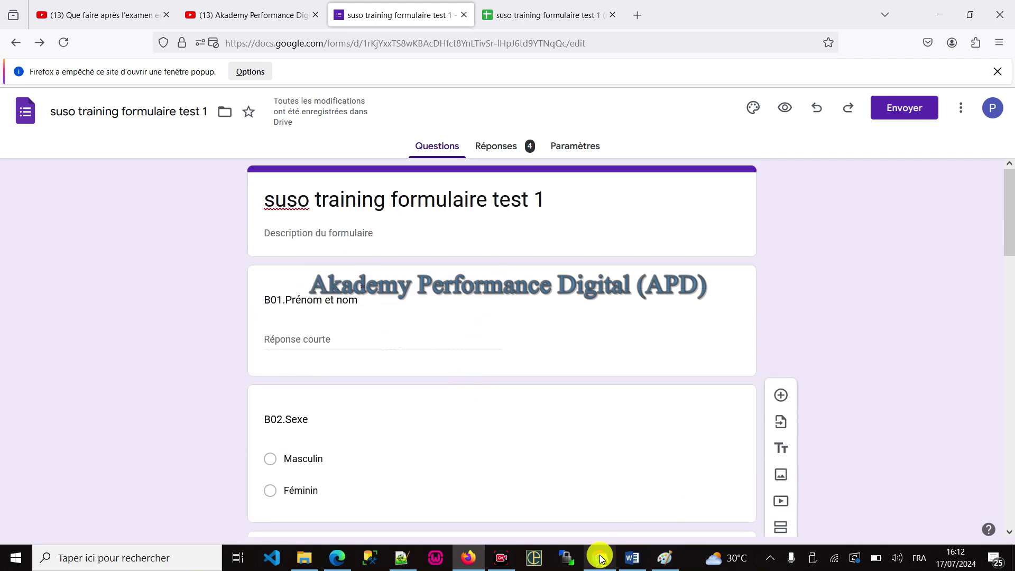
mouse_move(463, 565)
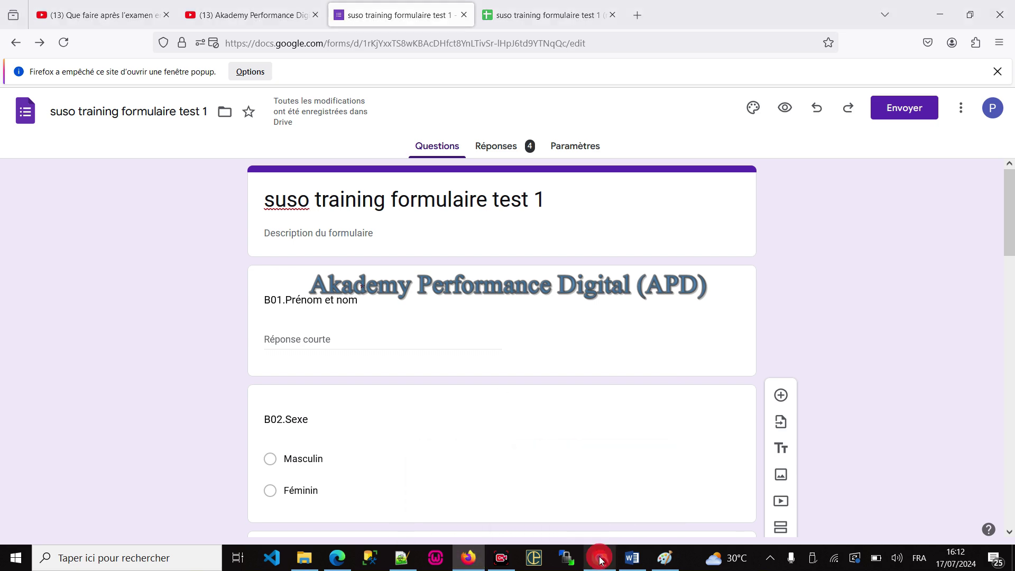
click(602, 556)
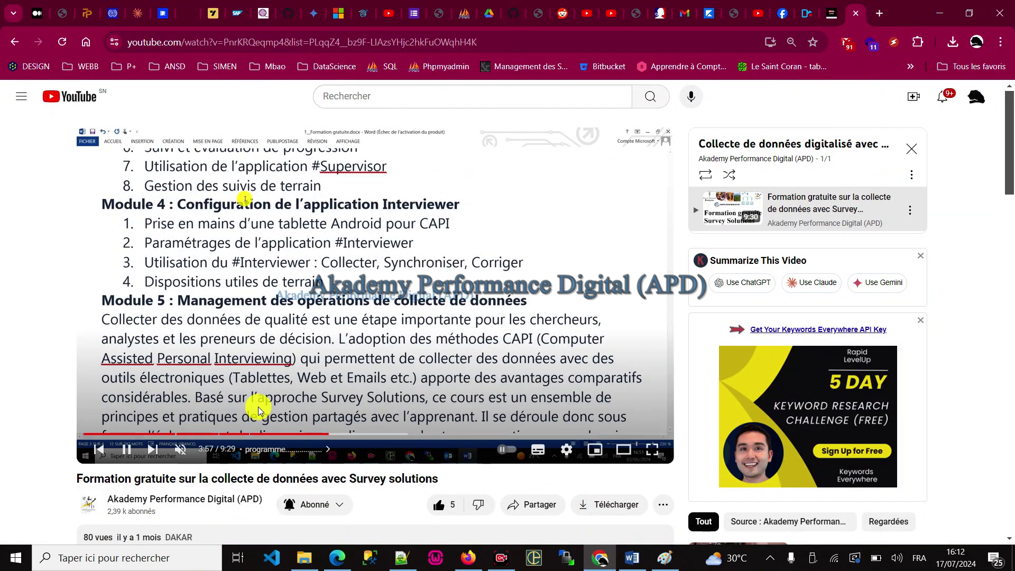
Step: Go to the Akademy Performance Digital channel's Playlists tab and browse its created playlists
click(89, 502)
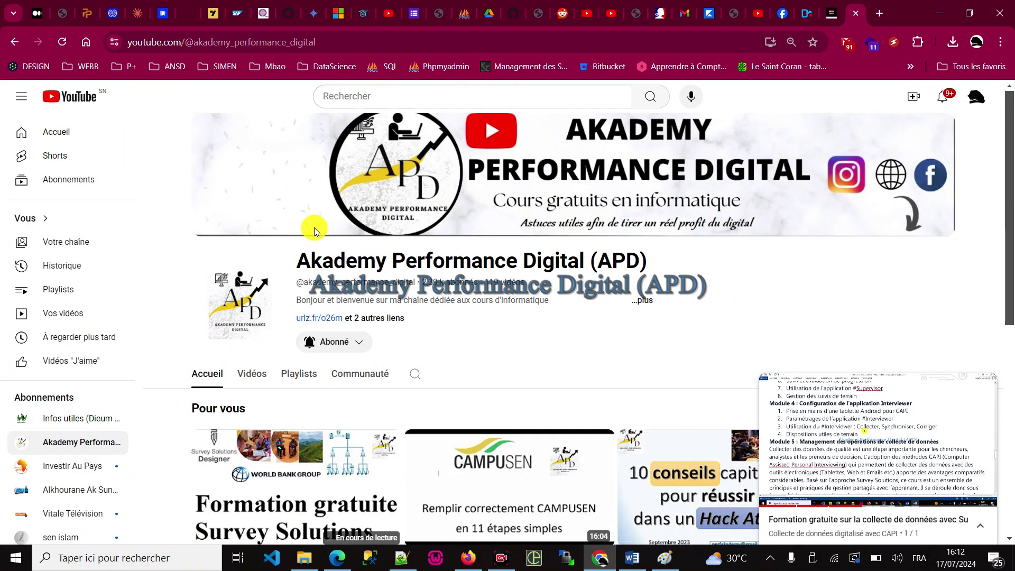
scroll(476, 292, down, 5)
click(306, 129)
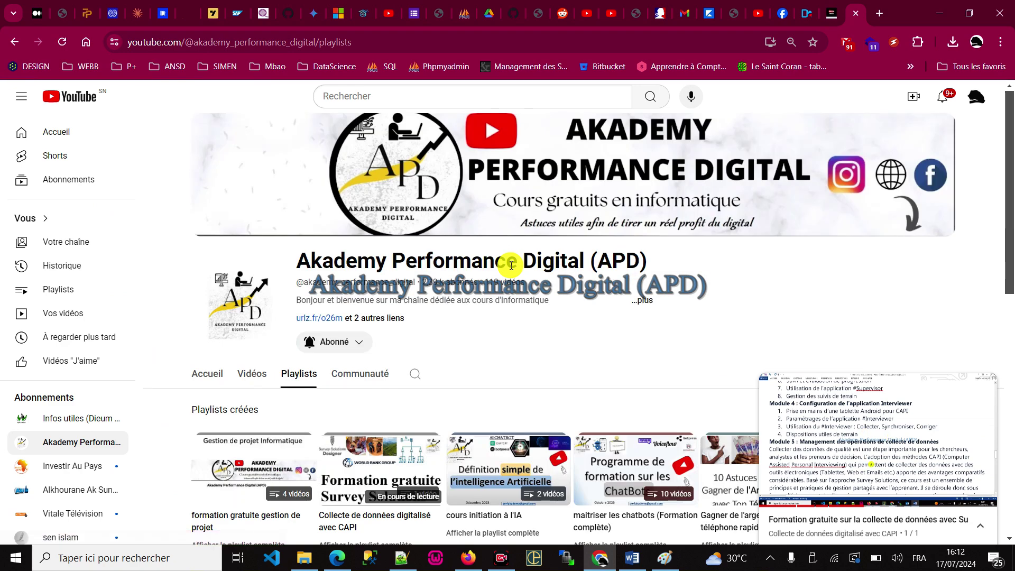
scroll(513, 365, down, 1)
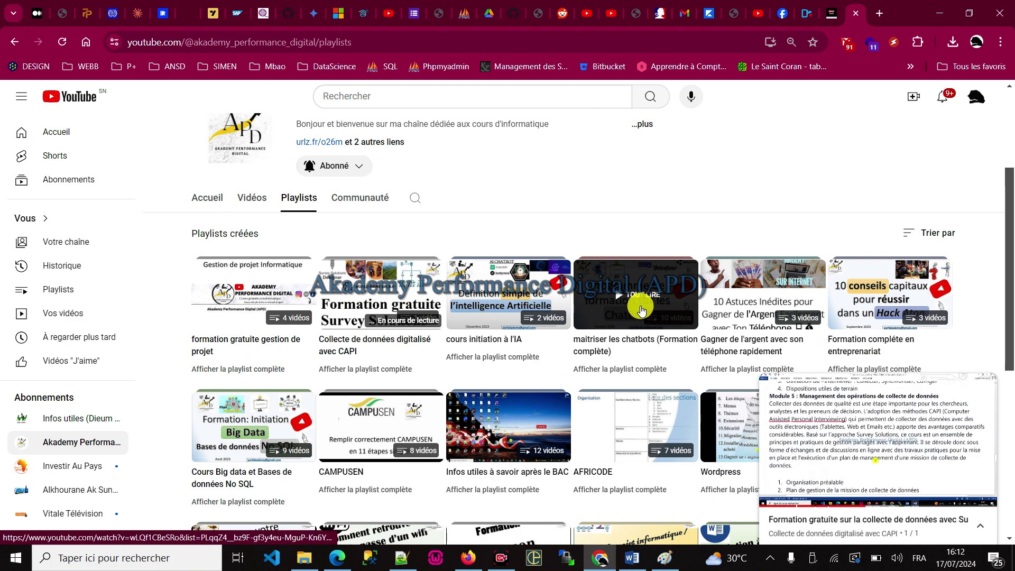
scroll(641, 310, down, 2)
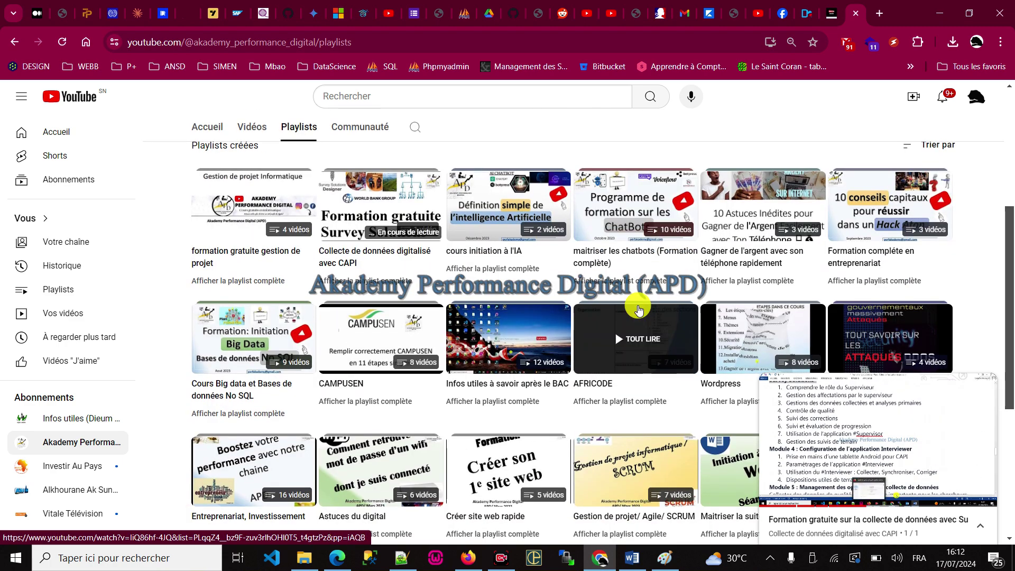
scroll(640, 308, down, 4)
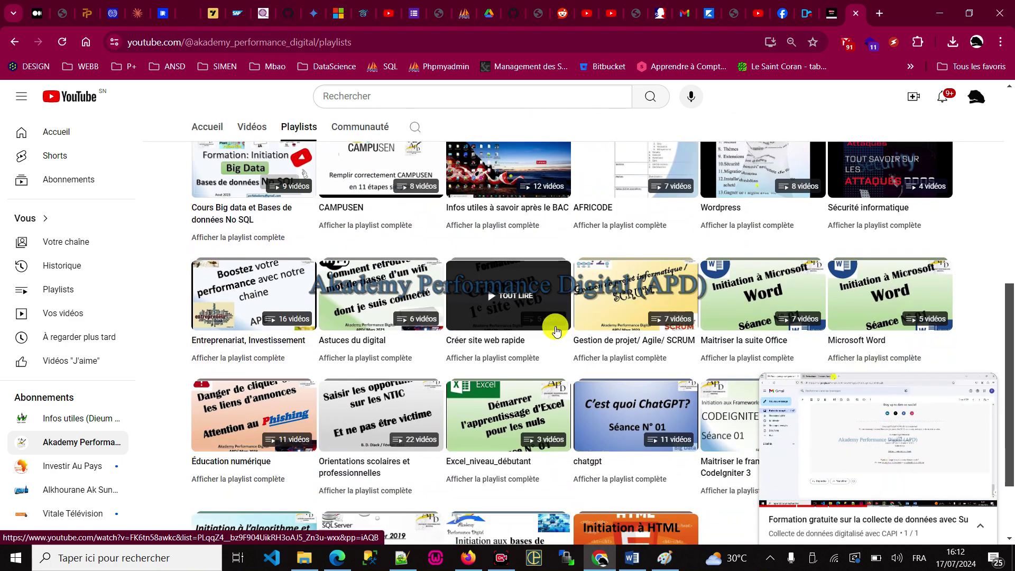